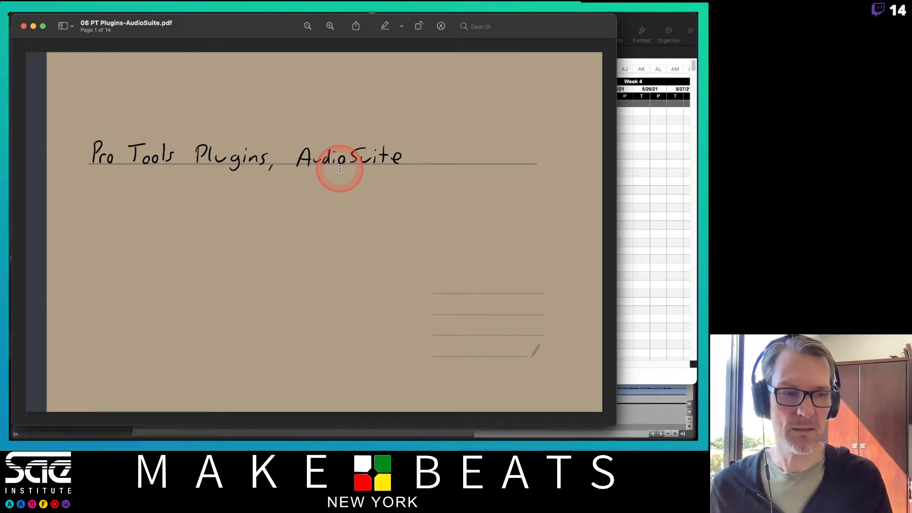
Step: Switch to the Sharp Hand Joe session in Pro Tools and set the grid to Bars|Beats with a 1/8 note value
mouse_move(10, 12)
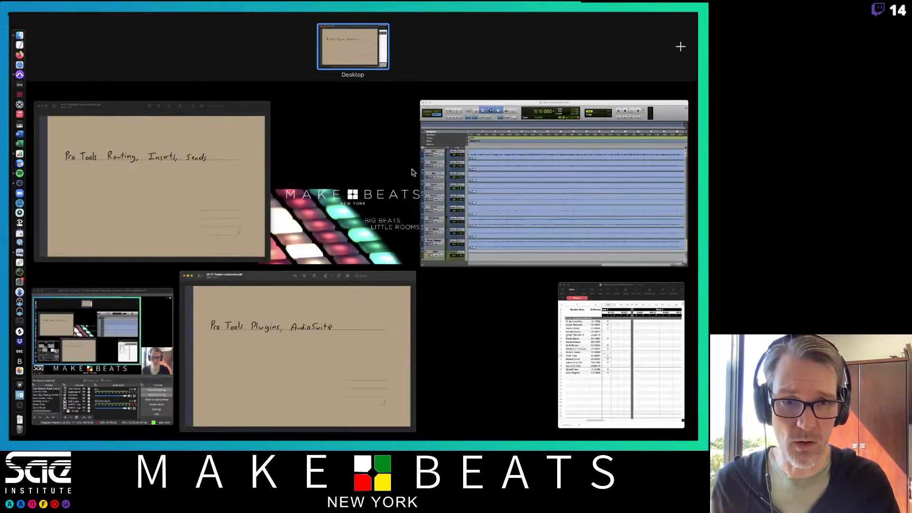
click(506, 179)
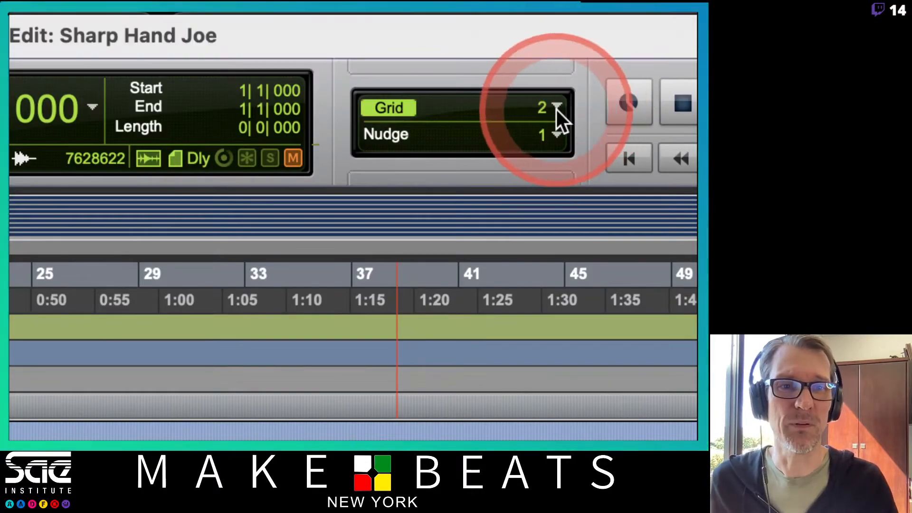
click(554, 10)
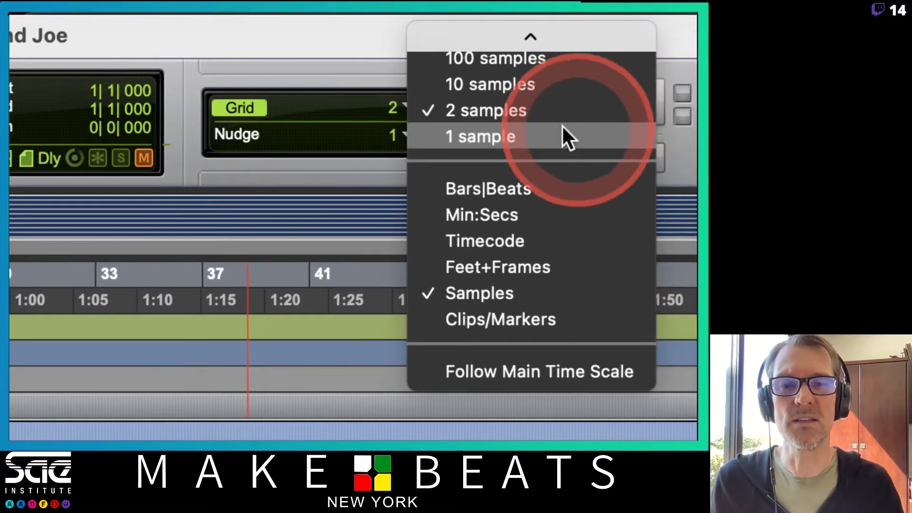
mouse_move(624, 39)
click(509, 231)
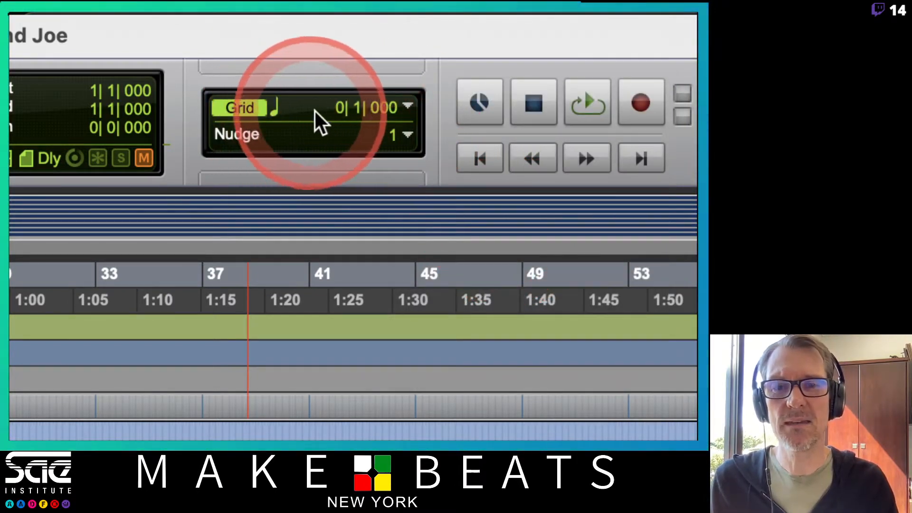
click(402, 105)
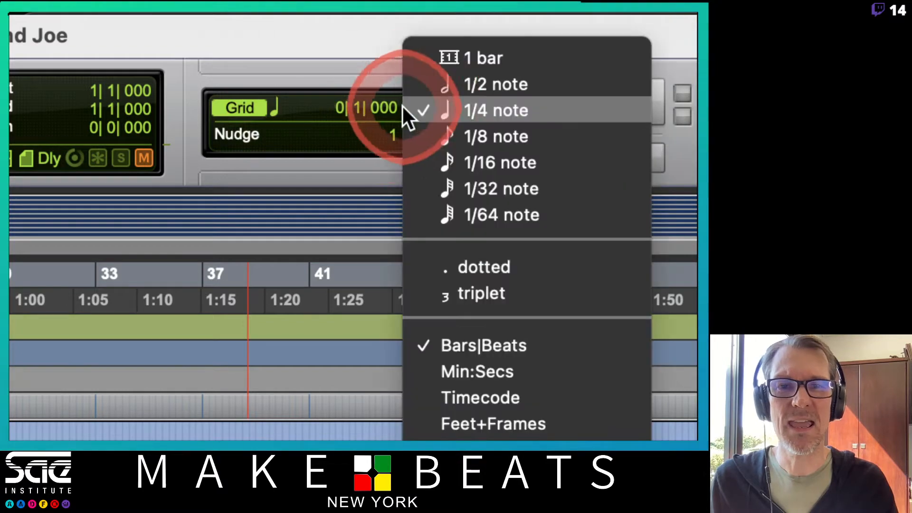
click(482, 123)
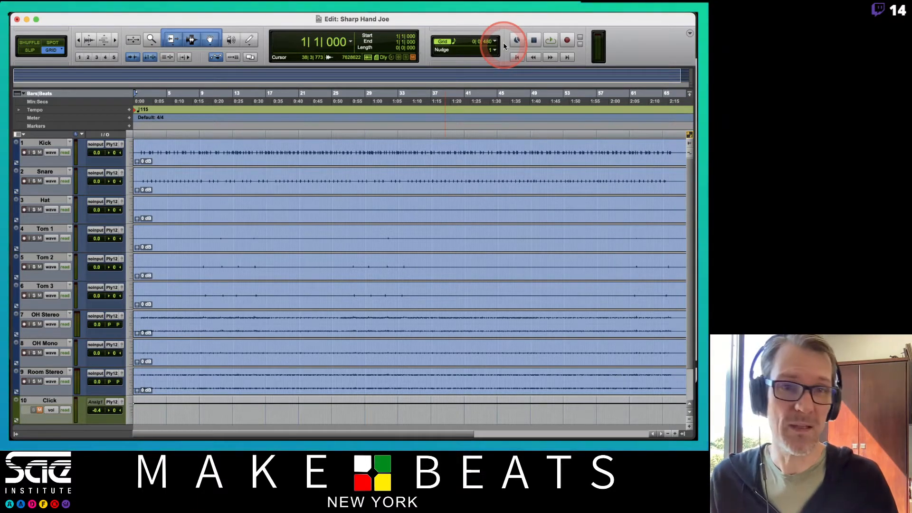
Step: Place the edit cursor at the start of bar 2 (2|1|000)
click(282, 85)
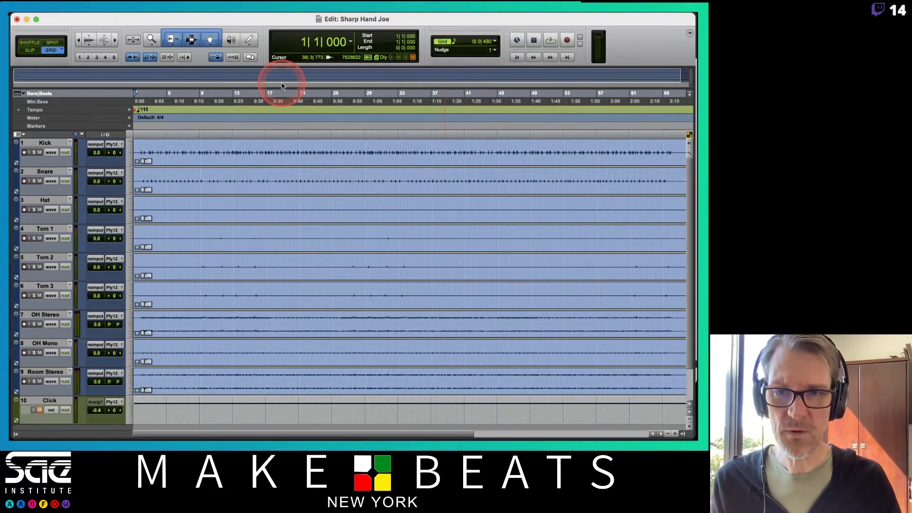
key(t)
key(t)
key(t)
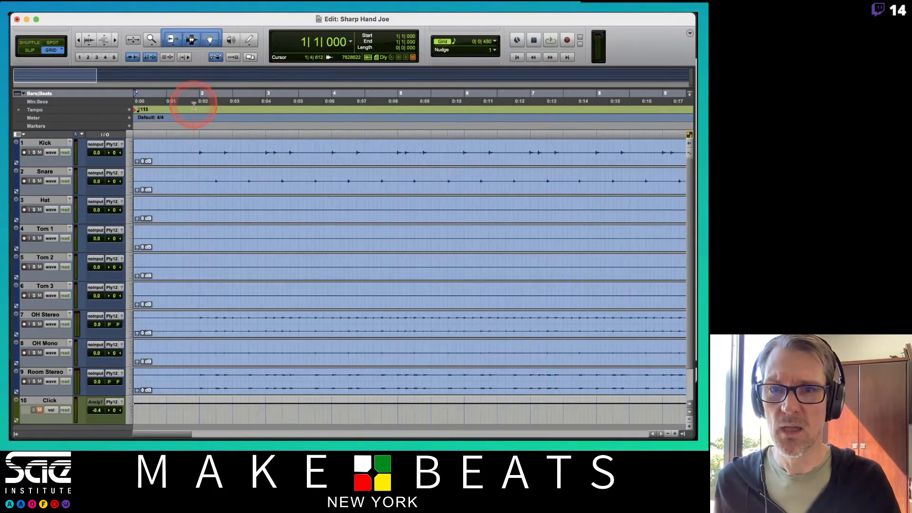
click(195, 101)
key(r)
key(r)
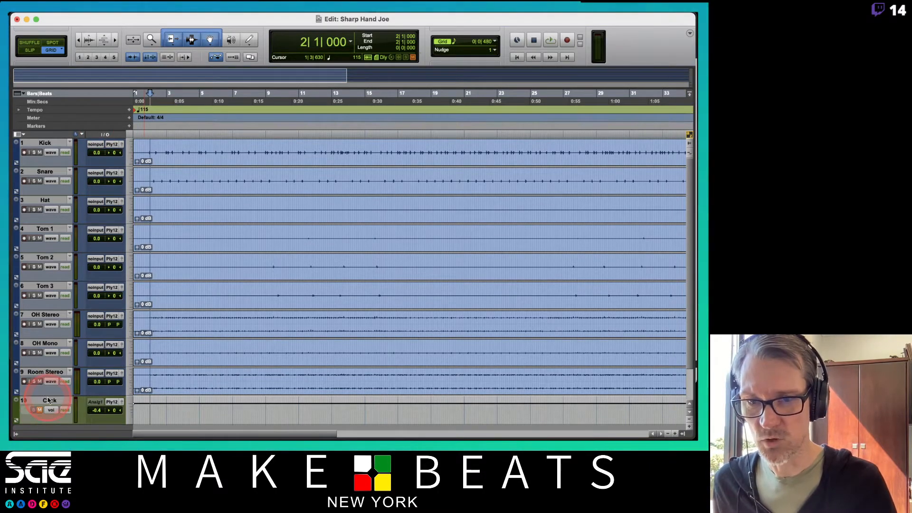
Step: Move the Click track above the Kick track and show the track and group lists
drag(48, 401, 65, 149)
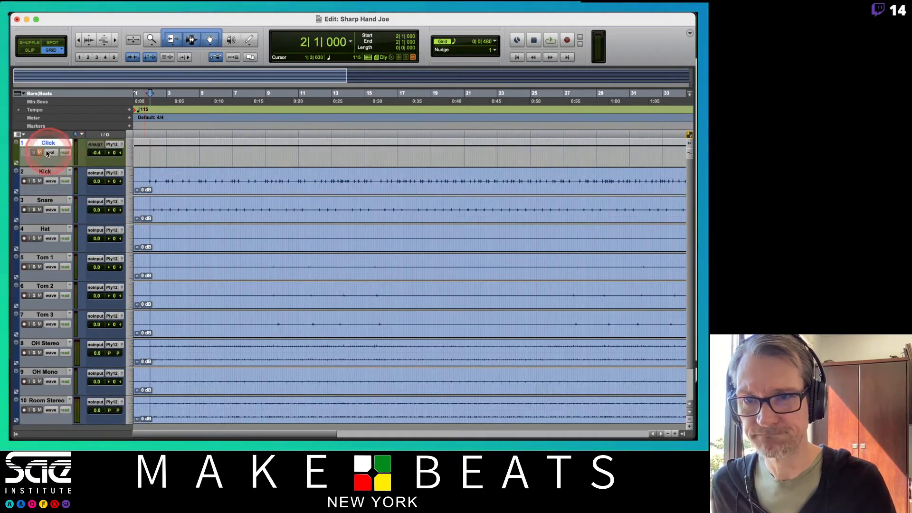
click(16, 434)
Step: Start a new group containing all tracks from Kick to Room Stereo and name it Drums
click(138, 170)
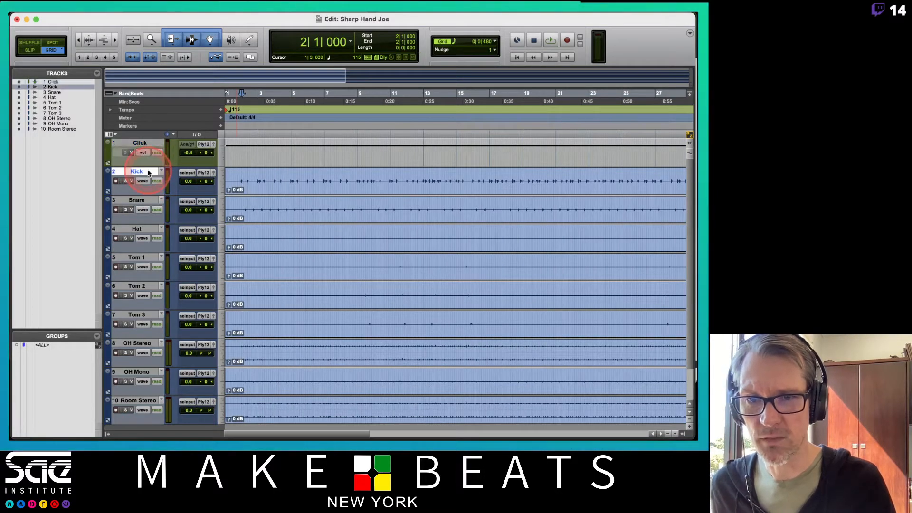
scroll(135, 223, down, 3)
shift+click(139, 359)
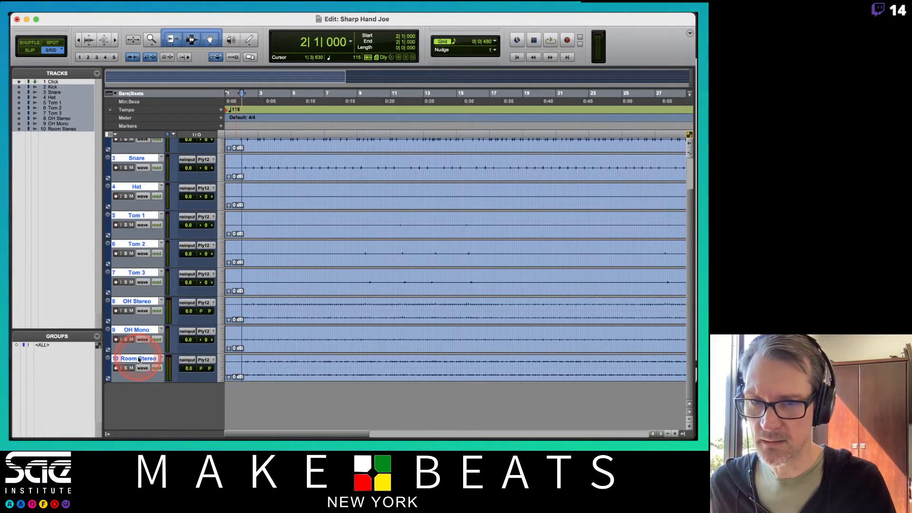
scroll(145, 211, up, 3)
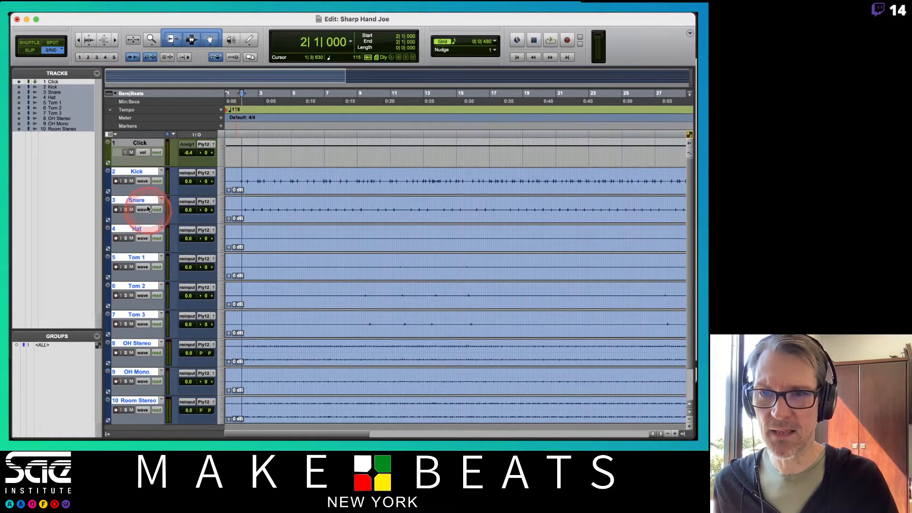
click(136, 171)
scroll(156, 255, down, 3)
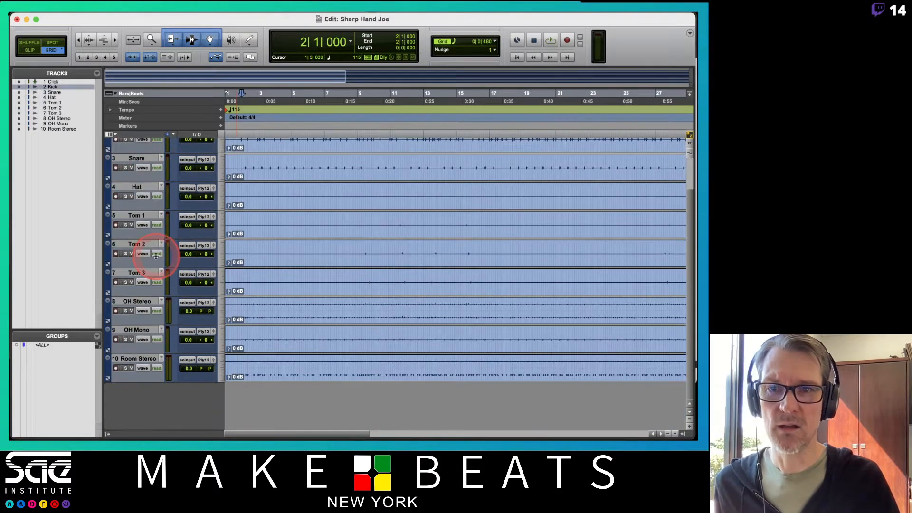
shift+click(138, 359)
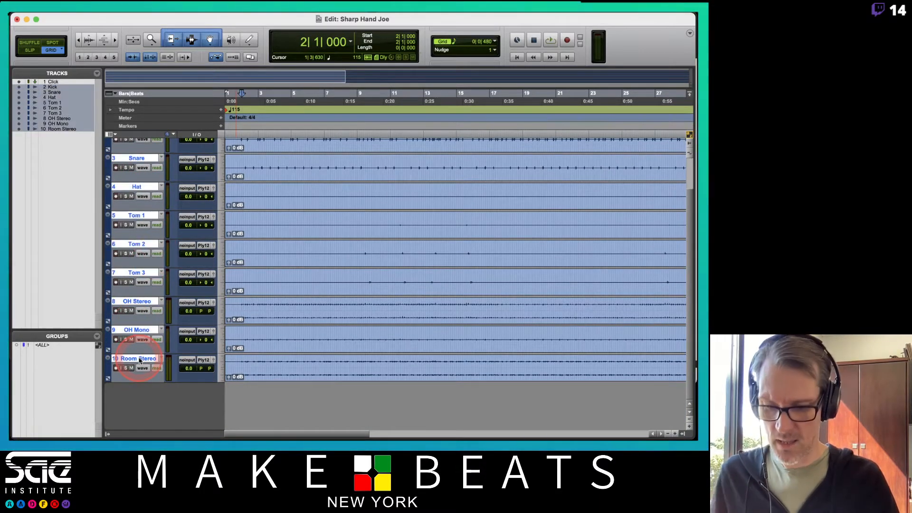
key(super+g)
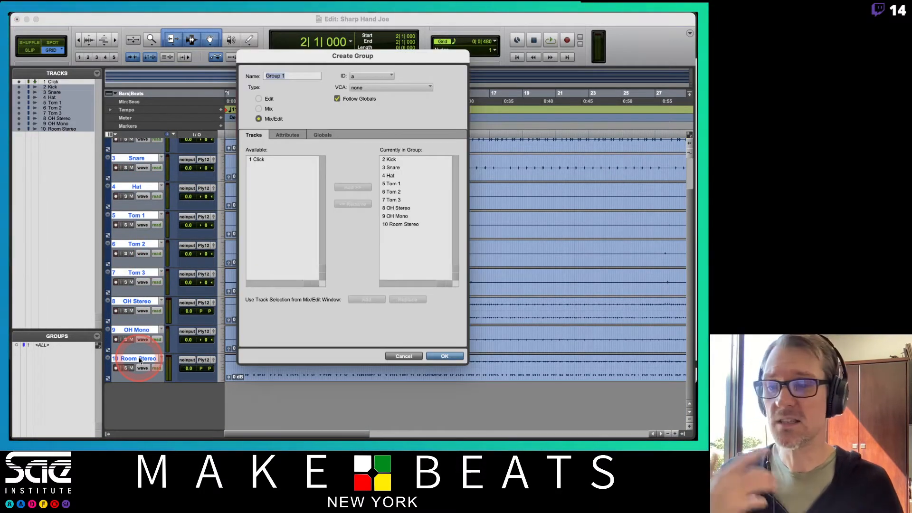
click(258, 178)
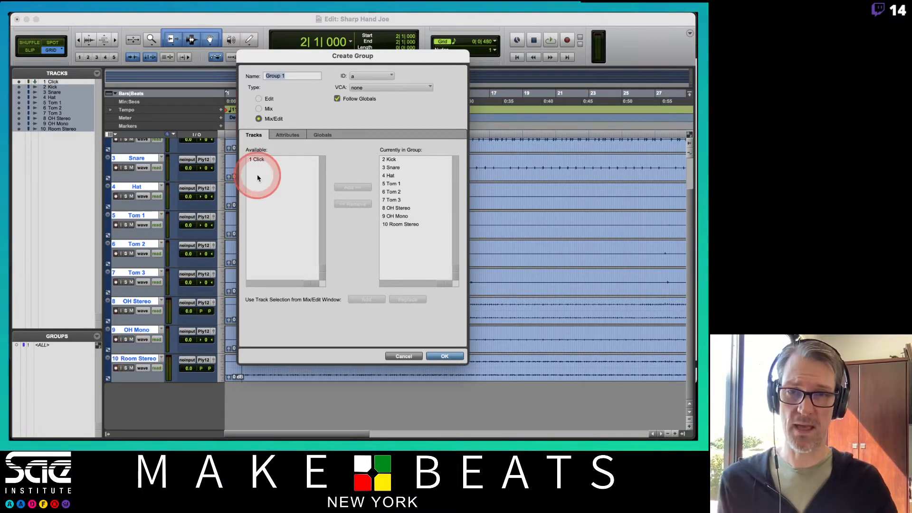
text(Drums)
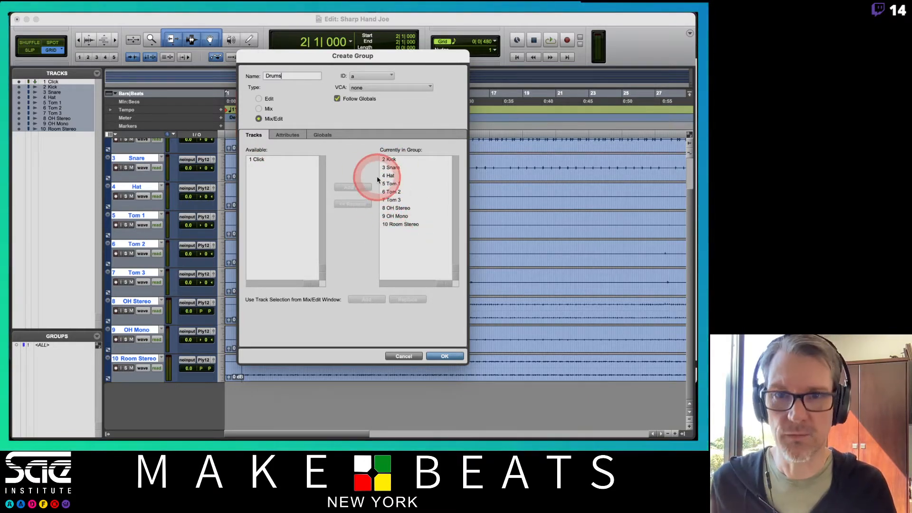
Step: Give the Drums group the ID d, enable its Input Monitoring and Record Enable attributes, and create it
click(287, 135)
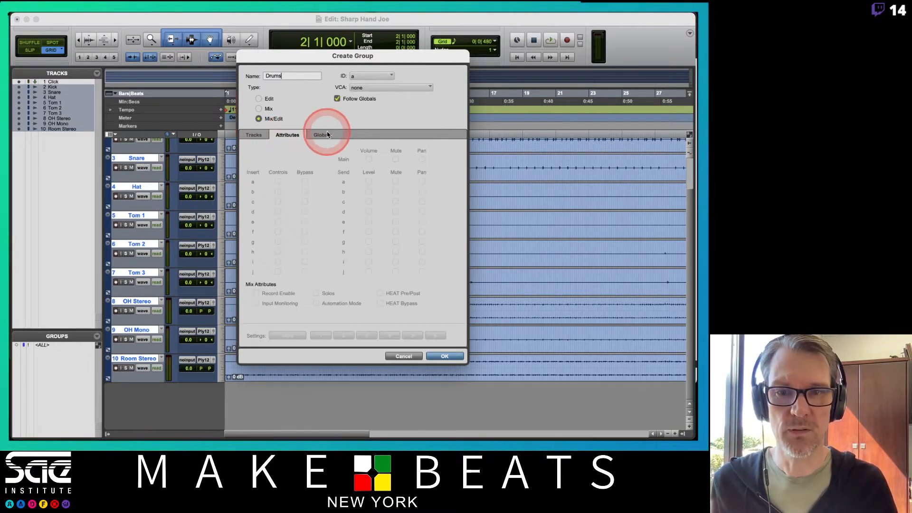
click(322, 134)
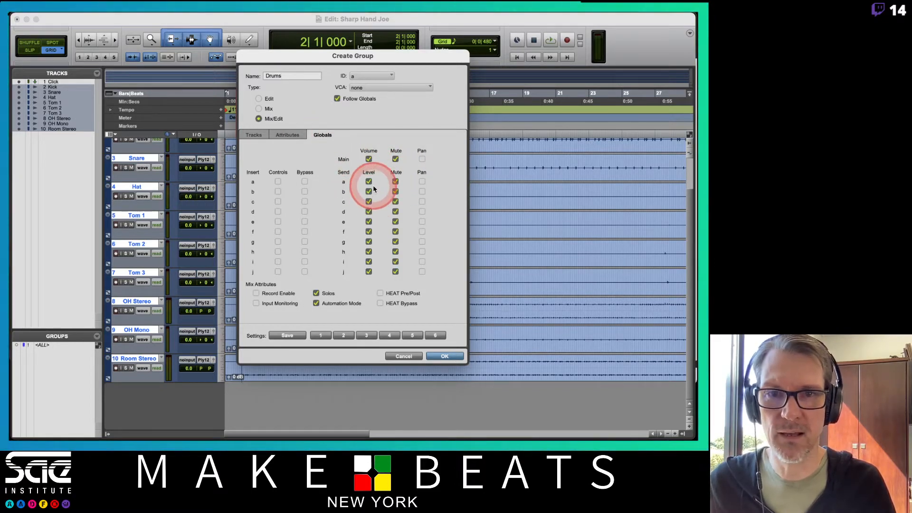
click(363, 77)
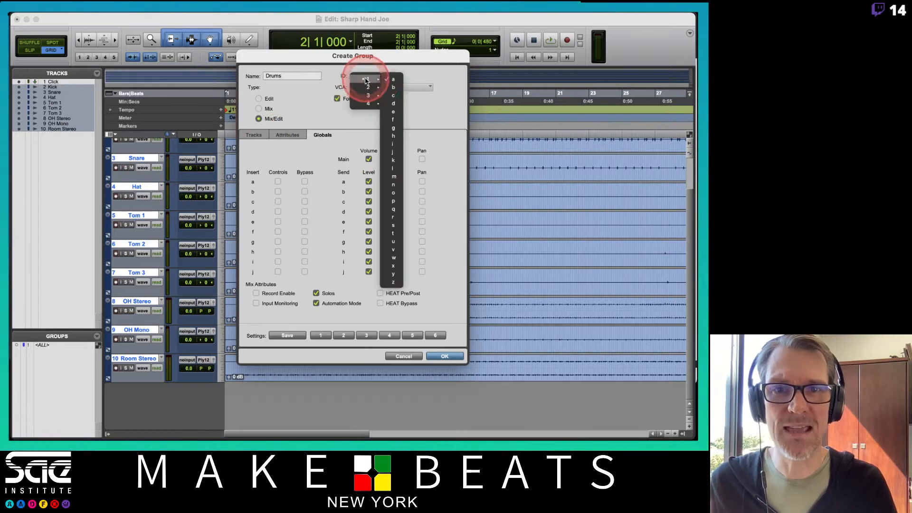
click(393, 104)
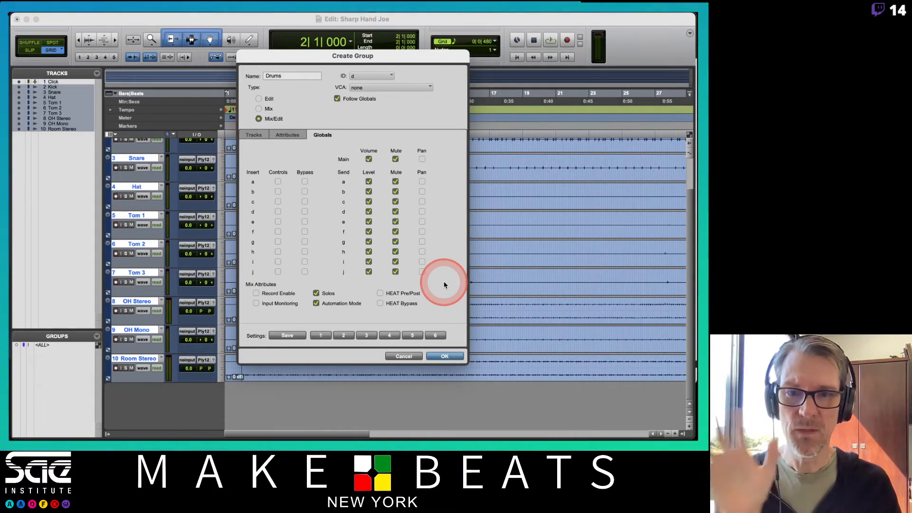
click(256, 303)
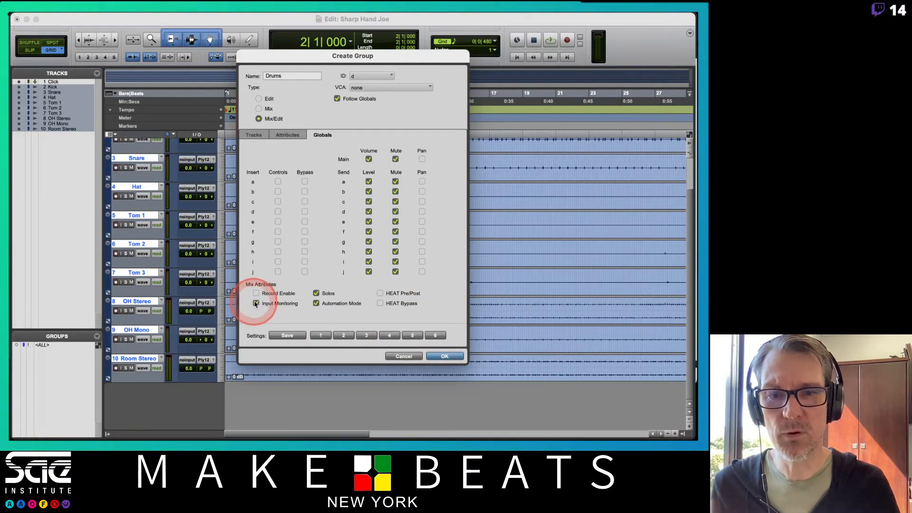
click(257, 293)
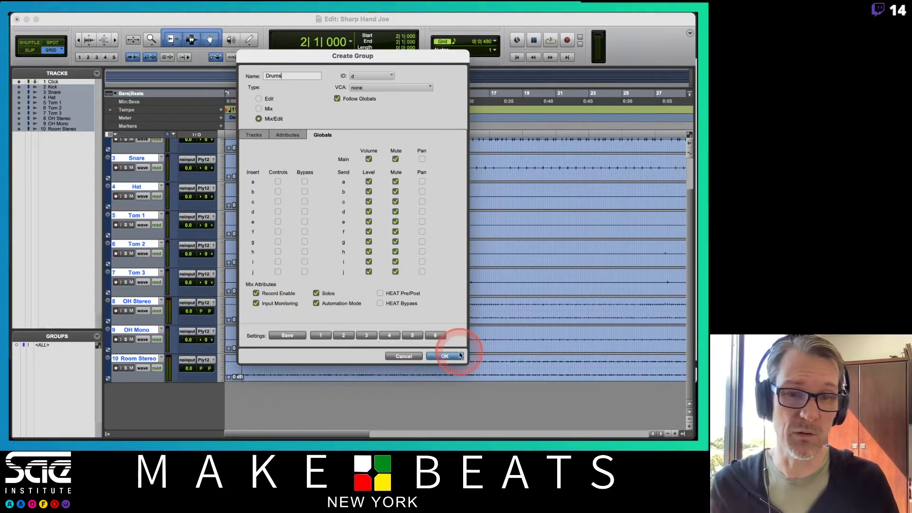
click(438, 358)
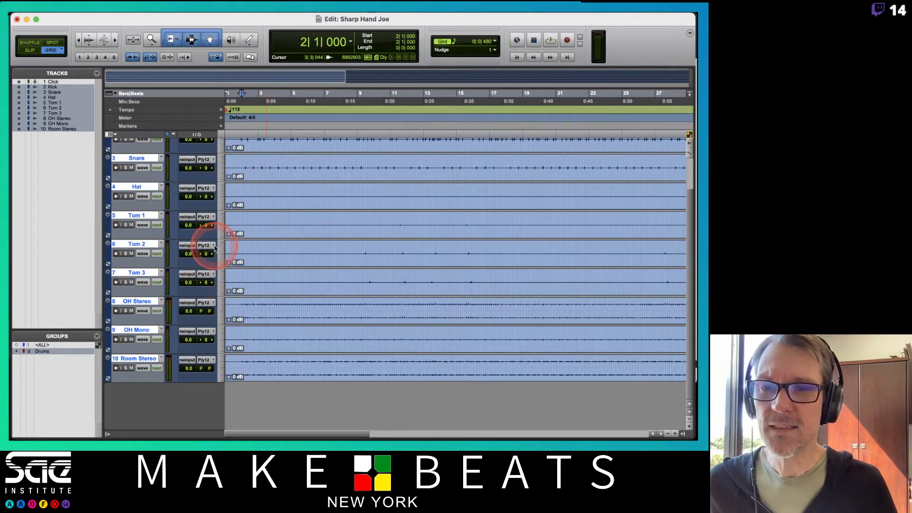
Step: Duplicate the Kick track's playlist together with those of the other tracks in the Drums group
scroll(209, 244, up, 3)
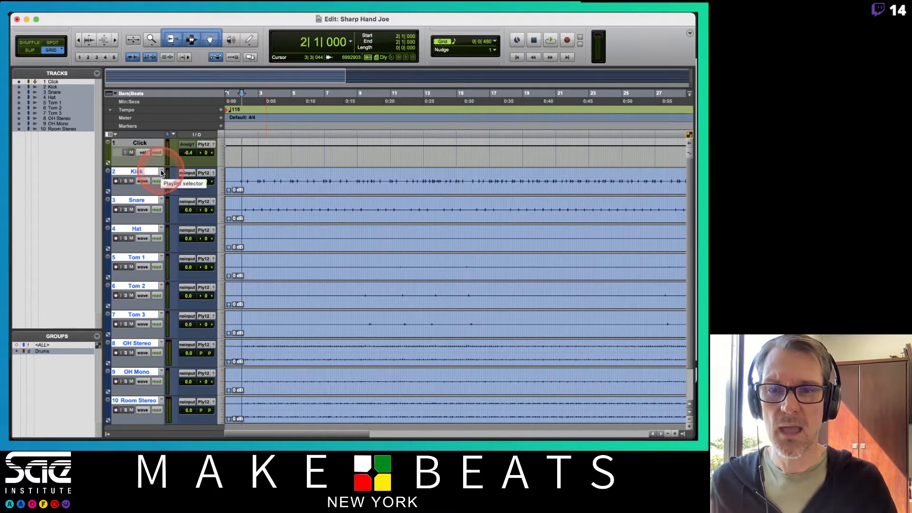
click(161, 172)
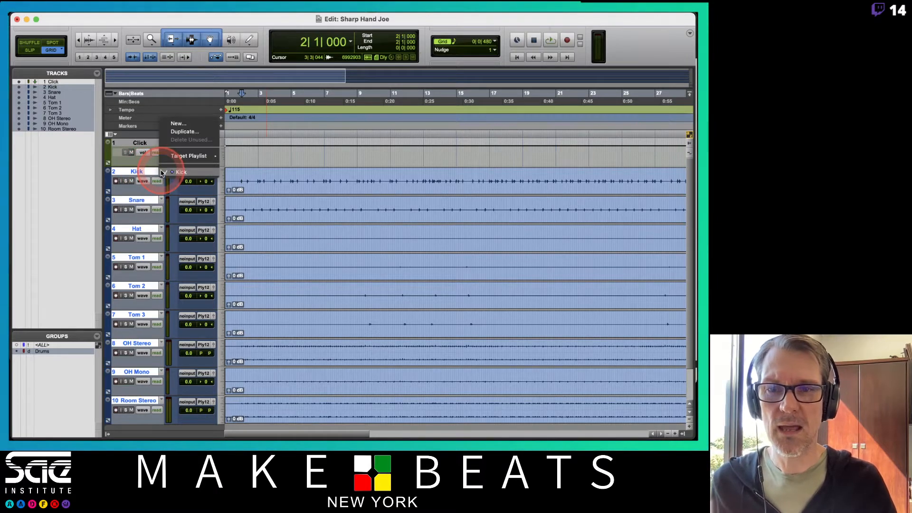
click(178, 132)
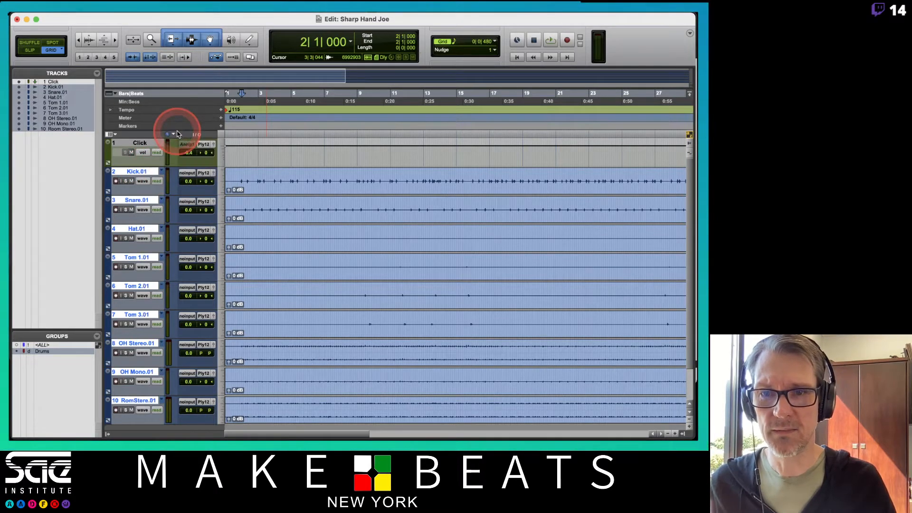
Step: Rename the Kick.01 track as Kick - EA and copy the " - EA" suffix for reuse
double_click(148, 173)
key(BackSpace)
key(BackSpace)
key(BackSpace)
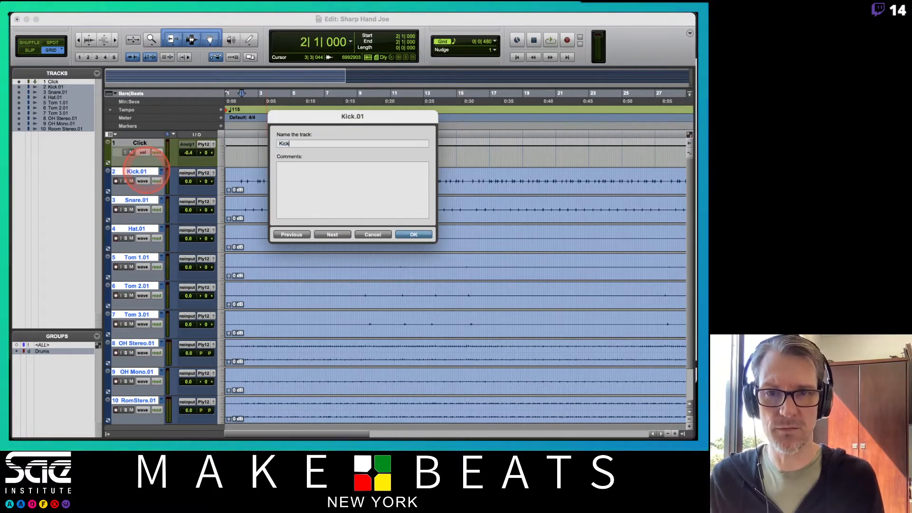
text(- EA)
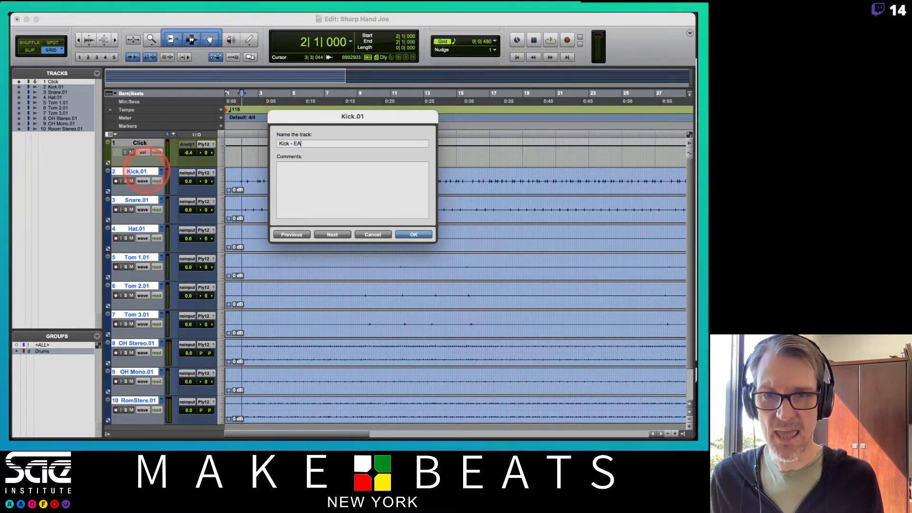
key(shift+Left)
key(shift+Left)
key(shift+Left)
key(shift+Left)
key(shift+Left)
key(super+c)
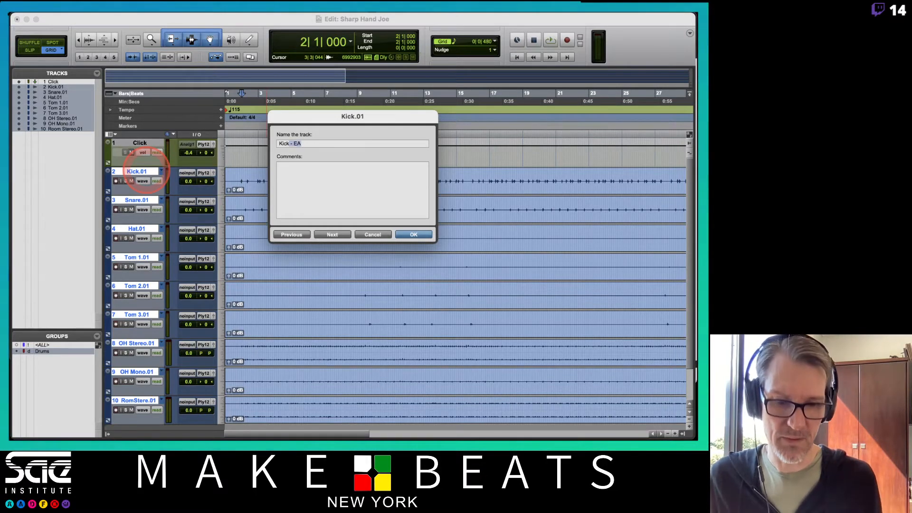
key(super+Right)
Step: Rename the Snare.01 and Hat.01 tracks as Snare - EA and Hat - EA using the copied suffix
key(BackSpace)
key(BackSpace)
key(BackSpace)
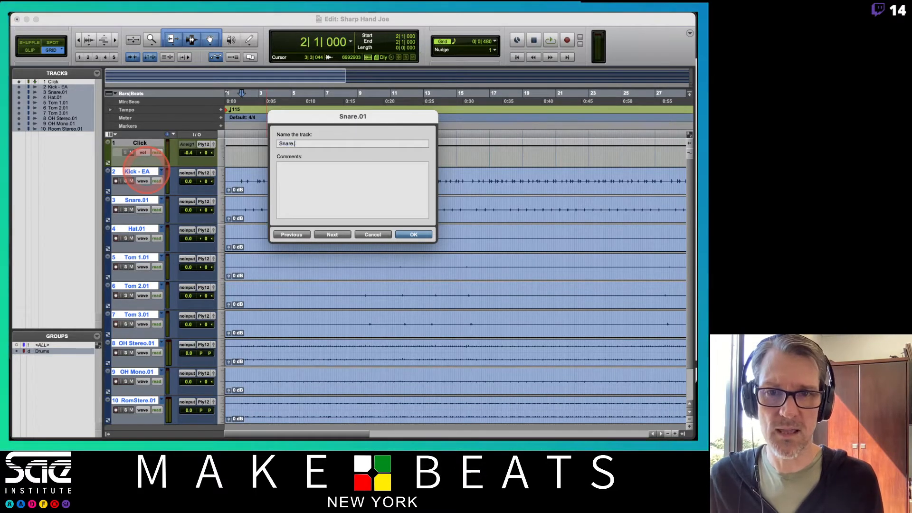
key(super+v)
key(BackSpace)
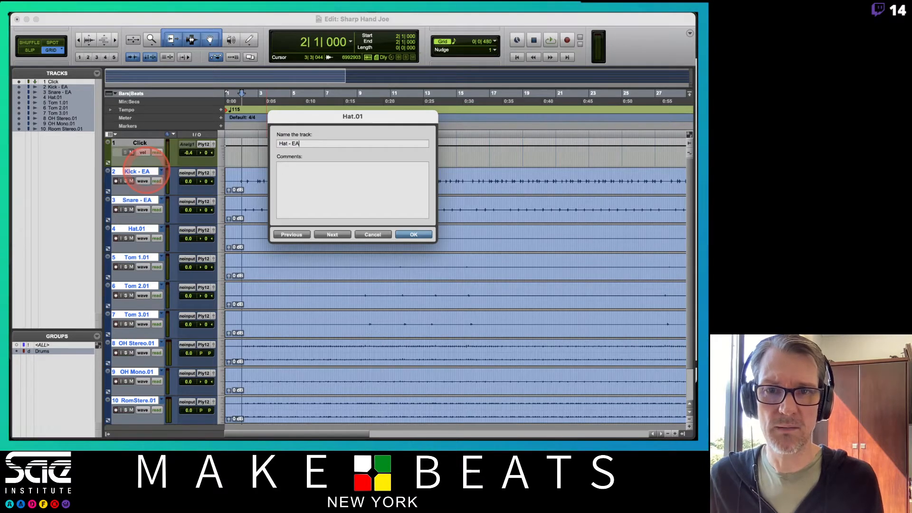
key(super+Right)
Step: Rename the Tom 1.01 track as Tom 1 - EA and go on to the Tom 2.01 track's name
key(BackSpace)
key(BackSpace)
key(BackSpace)
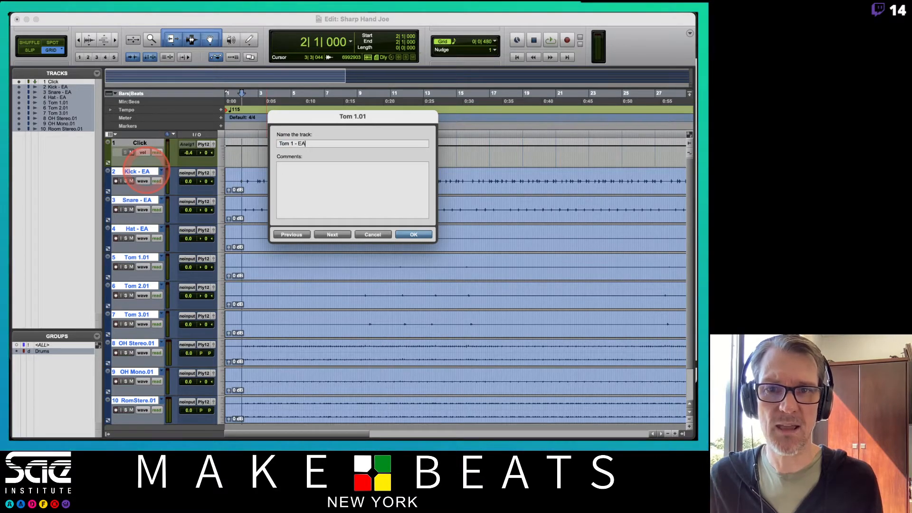
key(super+Right)
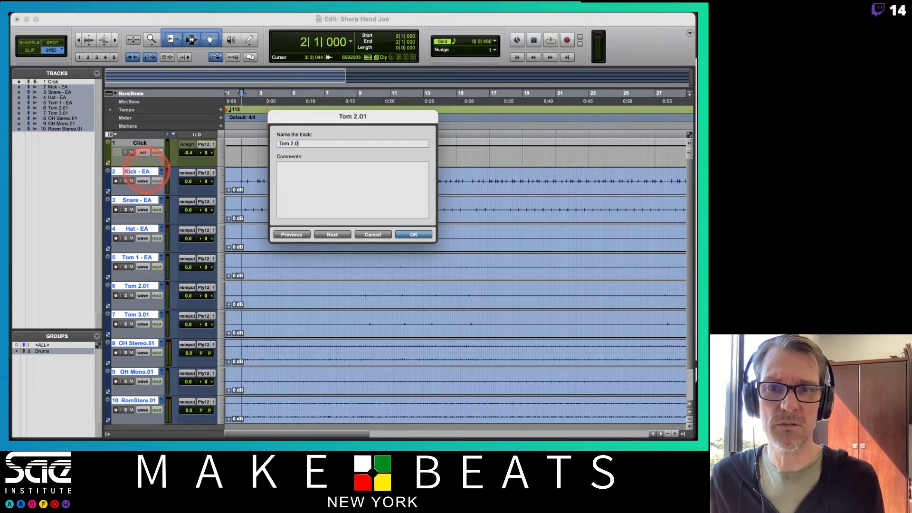
Step: Rename the Tom 2.01 and Tom 3.01 tracks as Tom 2 - EA and Tom 3 - EA
text(- EA)
key(super+Right)
key(BackSpace)
key(BackSpace)
key(BackSpace)
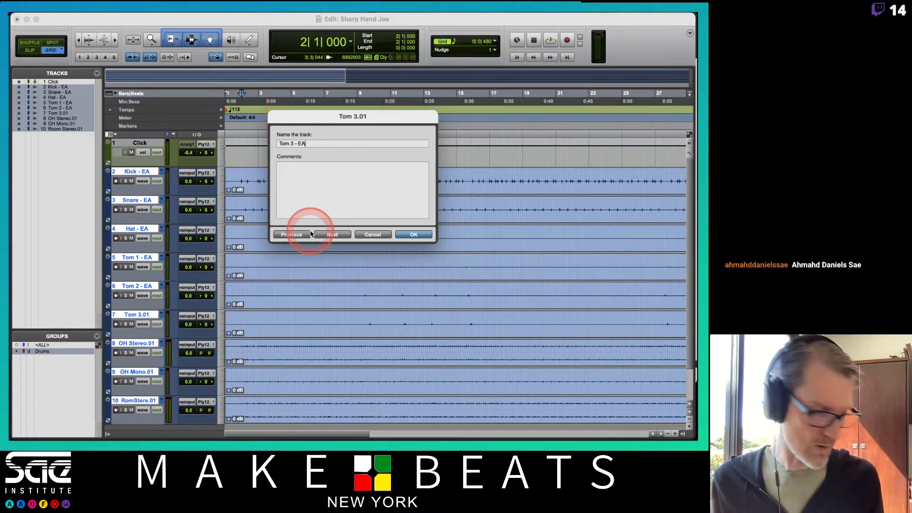
Step: Switch to the Numbers attendance sheet, enter P in cell AB8 for 5/19/21, shift its window aside and return to Pro Tools
key(super+Tab)
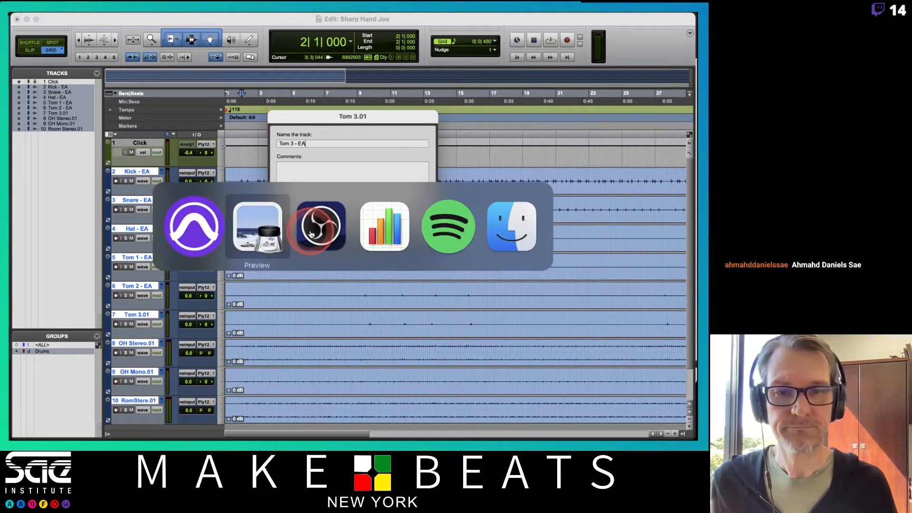
key(super+Tab)
key(super+Tab)
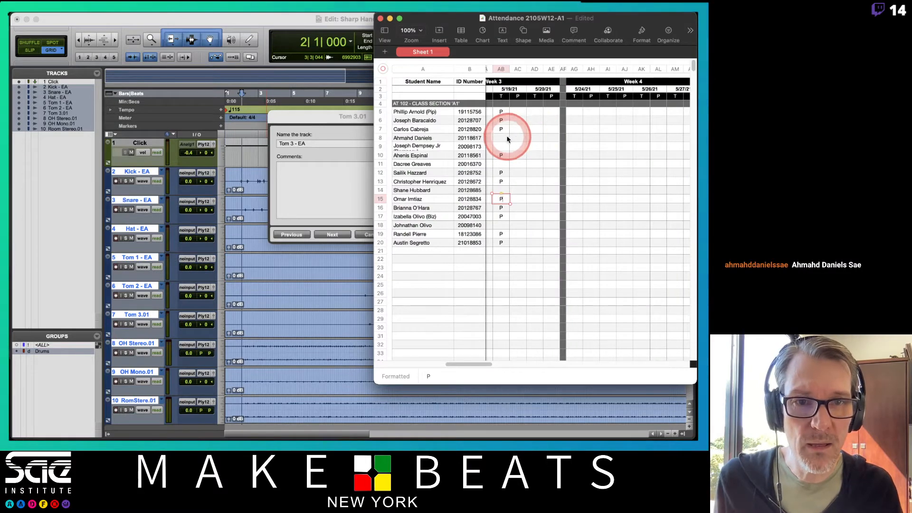
click(505, 138)
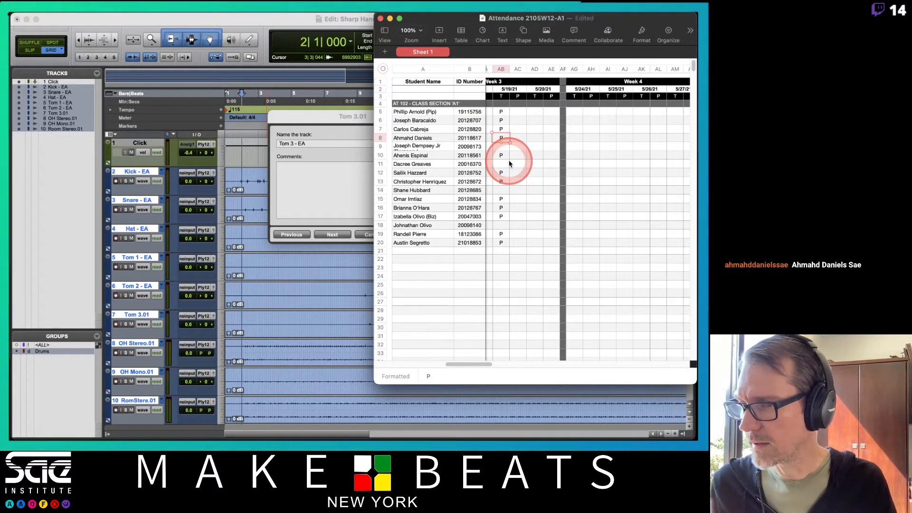
drag(454, 18, 622, 13)
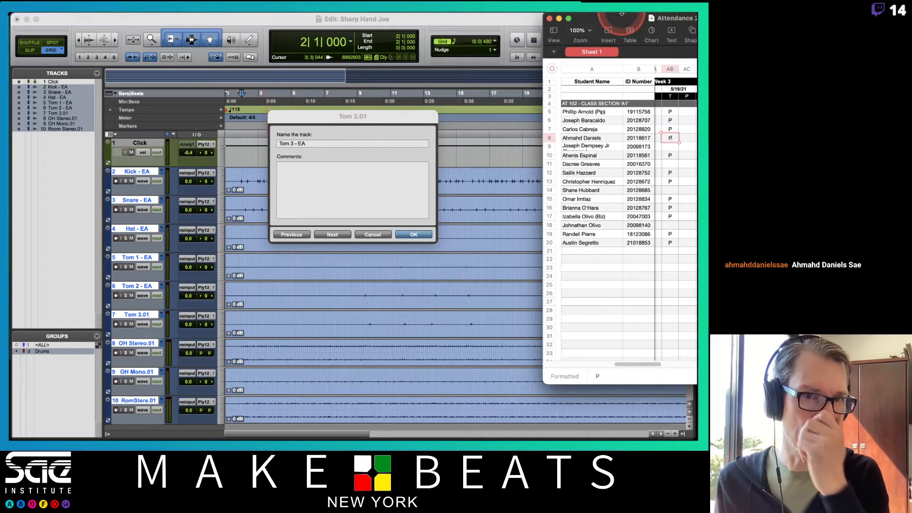
click(482, 27)
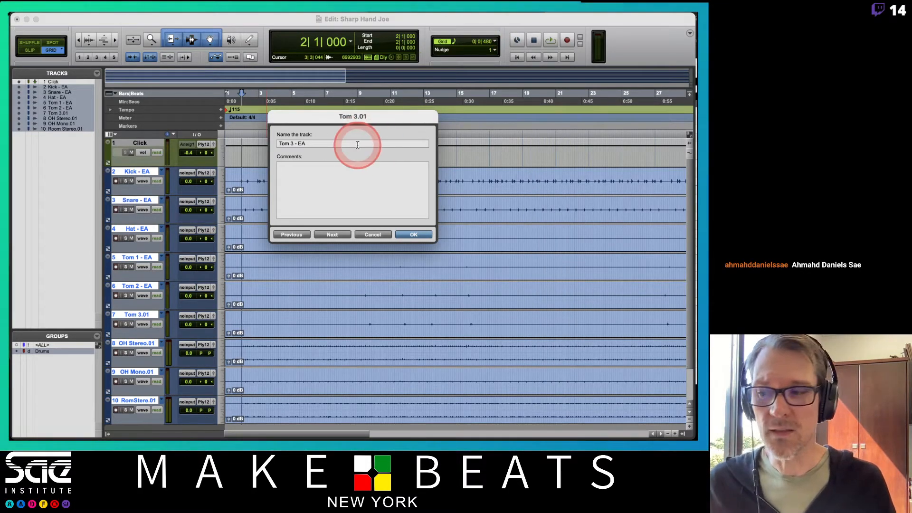
Step: Go on to the OH Stereo.01 track's name and rename it as OH Stereo - EA
key(super+Left)
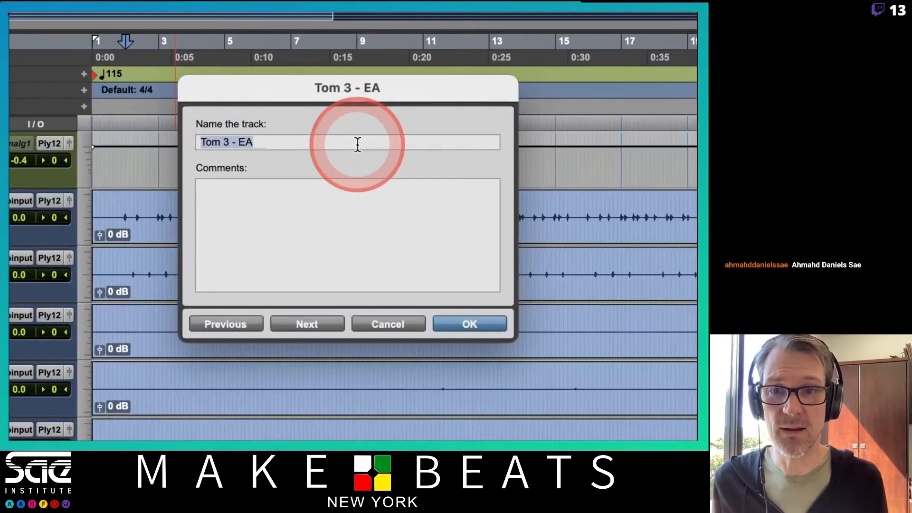
key(super+Left)
key(super+Left)
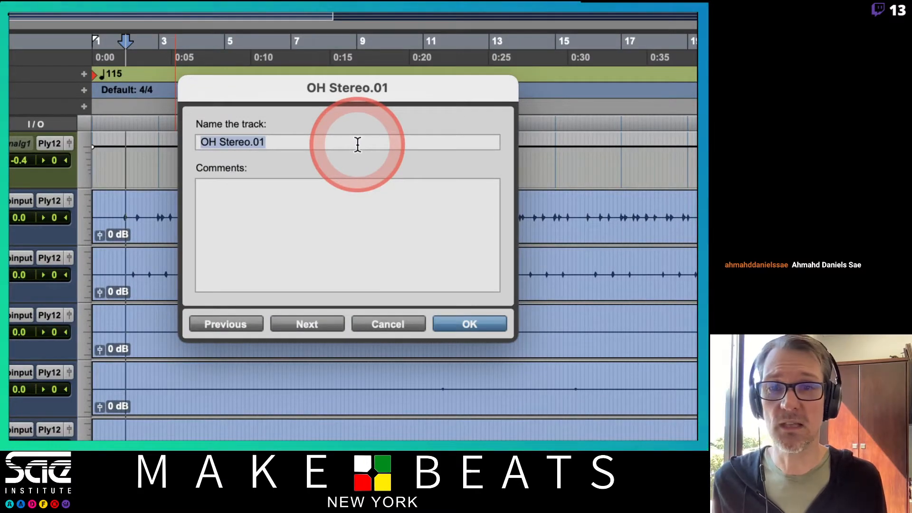
key(super+Left)
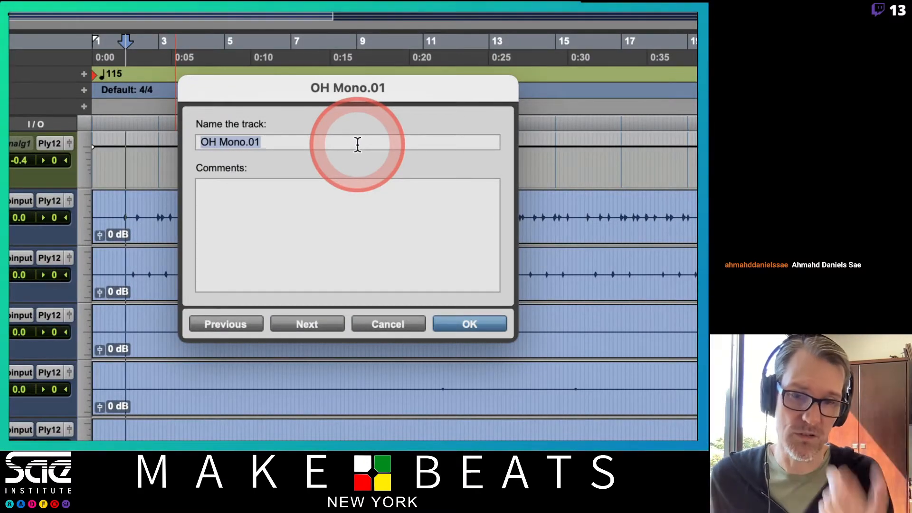
key(super+Right)
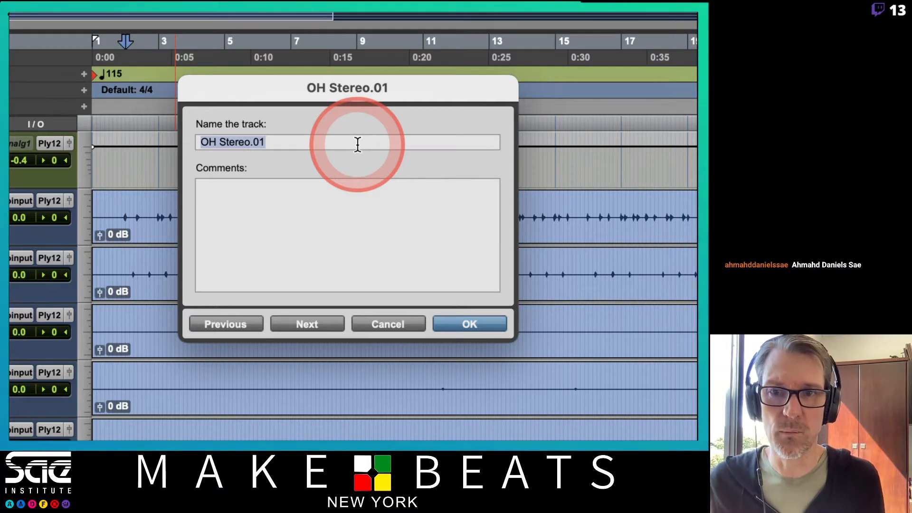
key(super+Right)
key(super+Left)
key(Right)
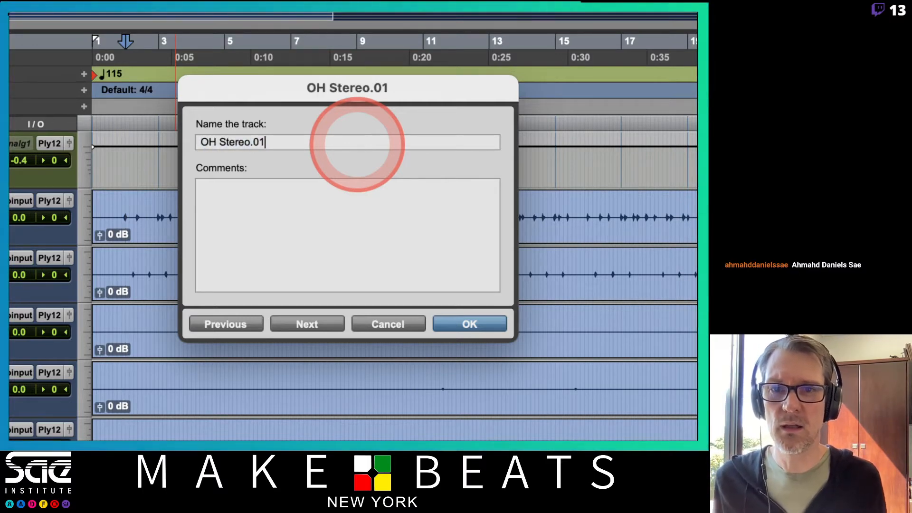
key(BackSpace)
key(BackSpace)
key(BackSpace)
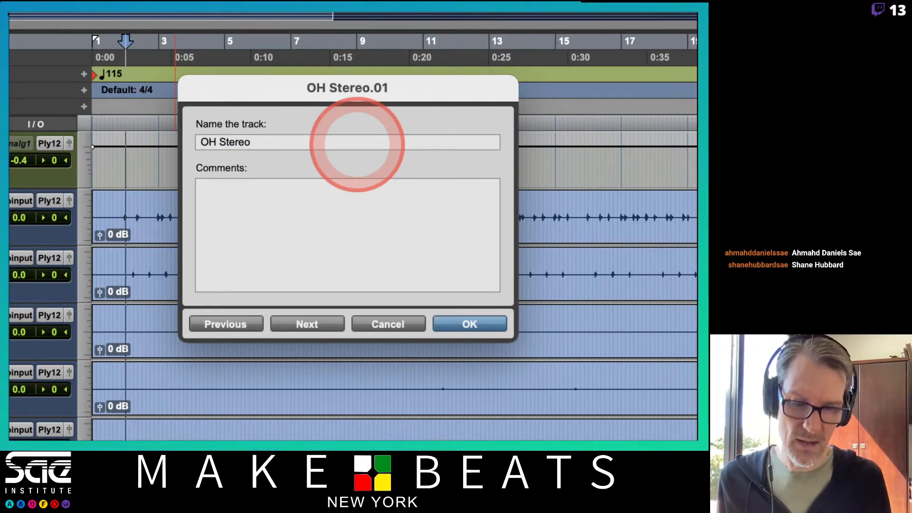
text(- EA)
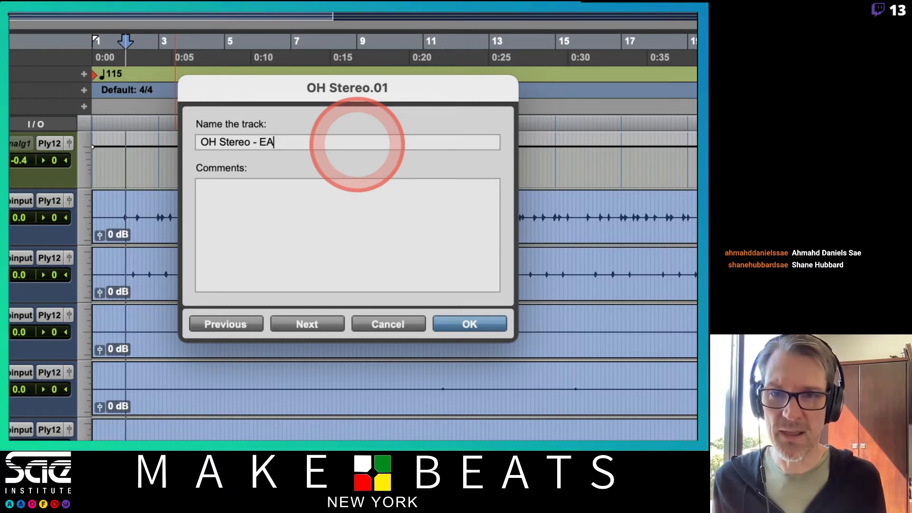
Step: Rename the OH Mono.01 track as OH Mono - EA
key(super+Right)
key(Right)
key(BackSpace)
key(BackSpace)
Step: Rename the Room Stereo.01 track as Room Stereo - EA and finish the track renaming
key(BackSpace)
text(- EA)
key(super+Right)
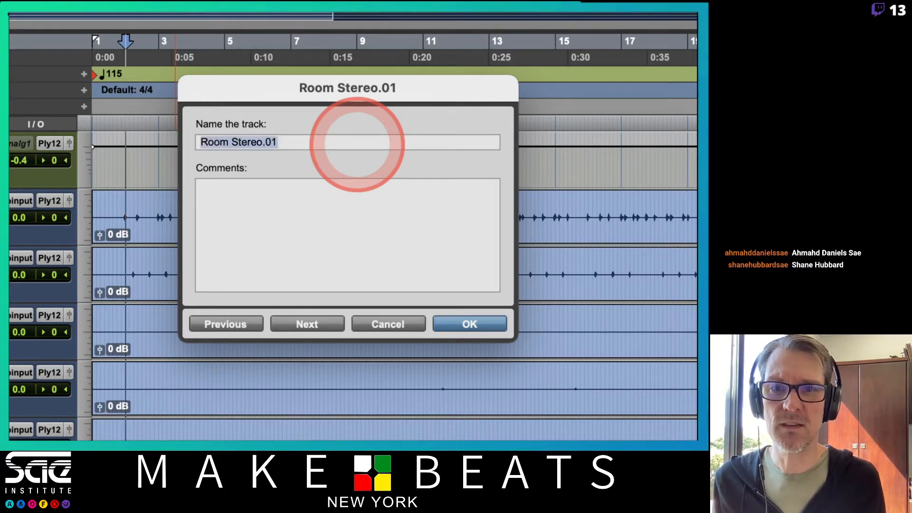
key(Right)
key(BackSpace)
key(BackSpace)
key(BackSpace)
text(- EA)
key(super+Right)
key(Right)
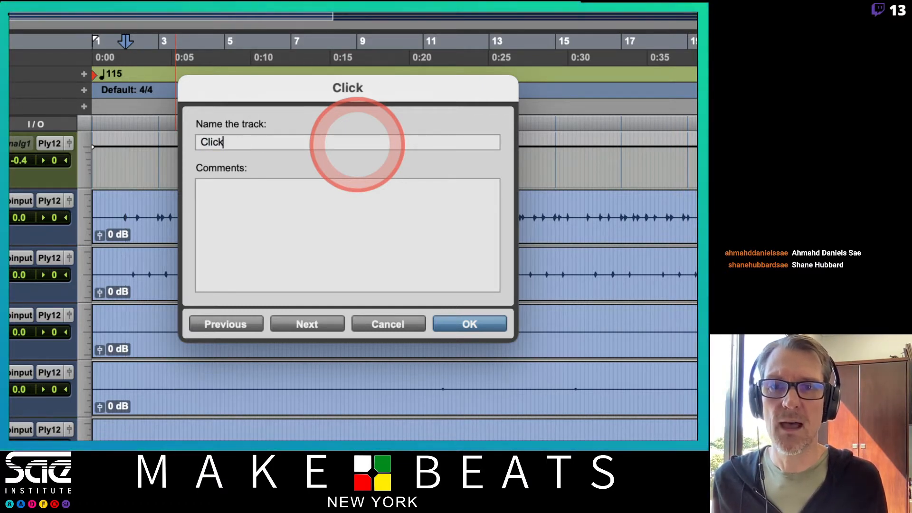
key(Return)
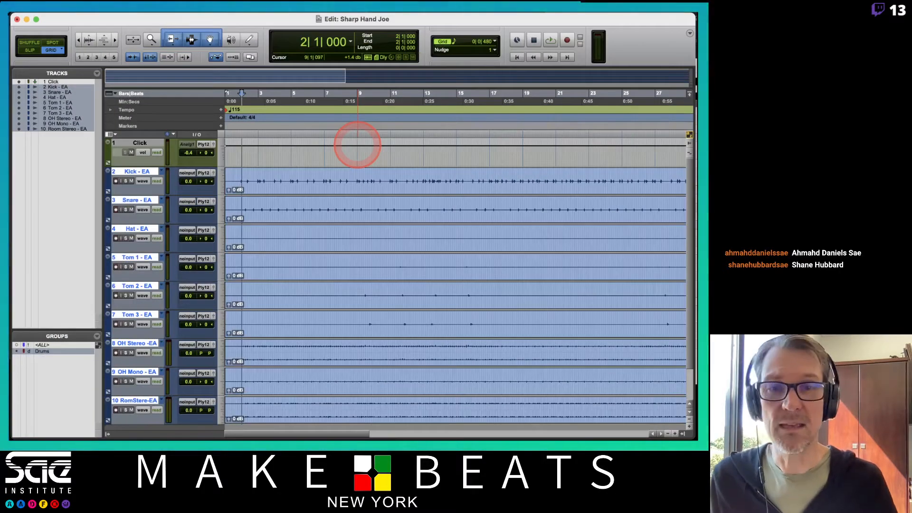
Step: Switch to the Numbers attendance sheet, enter P in cell AB14 for 5/19/21 and return to Pro Tools
key(super+Tab)
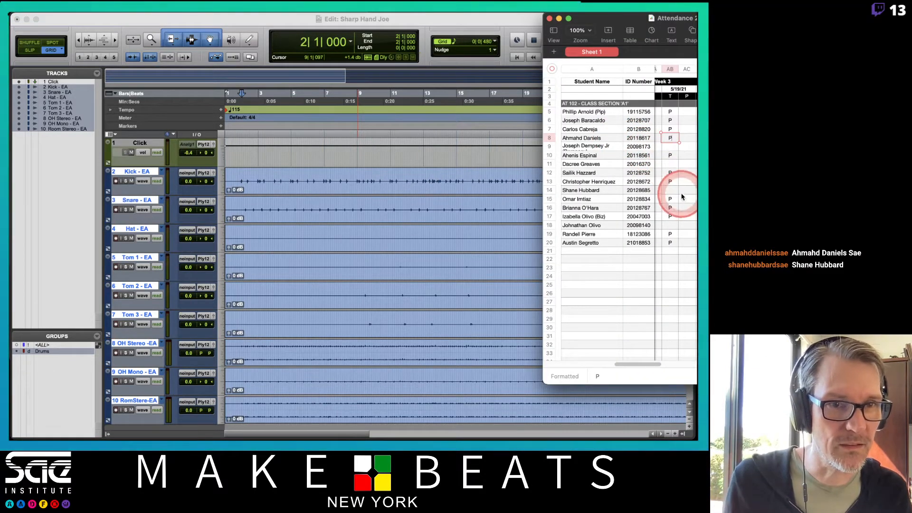
click(671, 190)
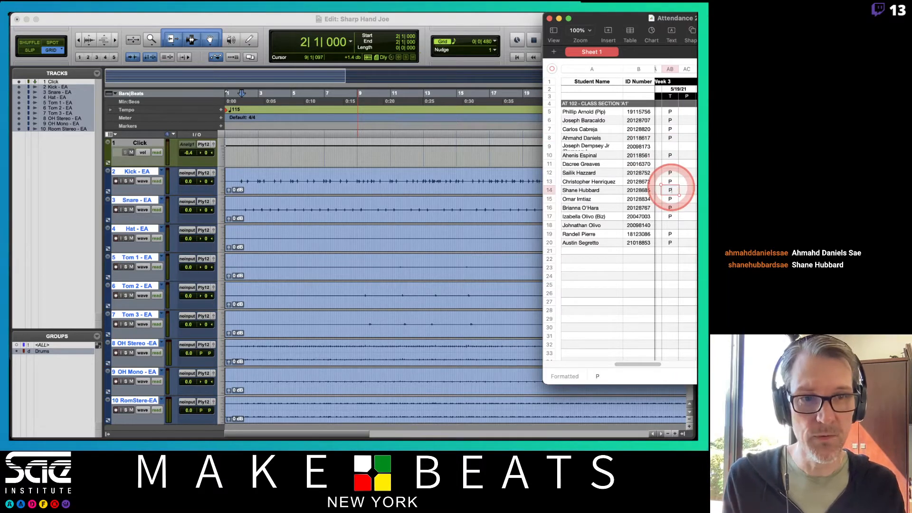
click(446, 21)
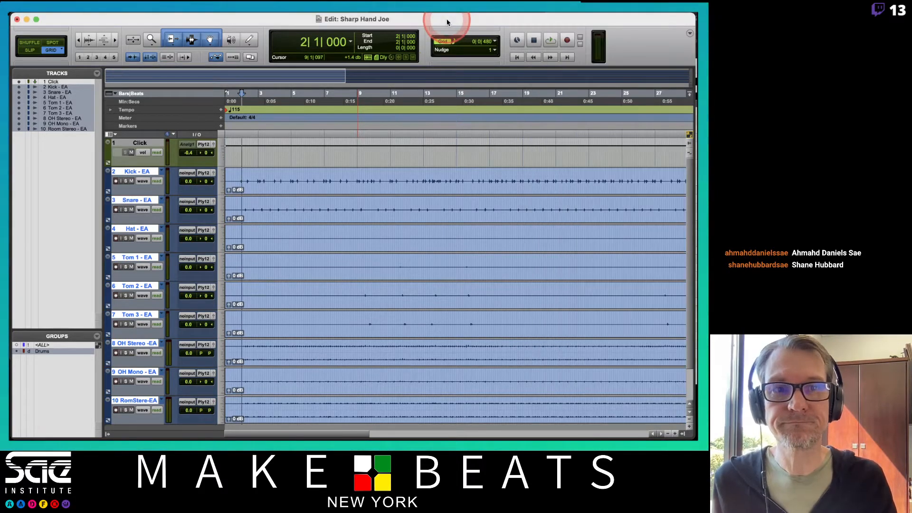
Step: Switch the grouped drum tracks to the original Kick playlist and back to the Kick - EA playlist
right_click(161, 174)
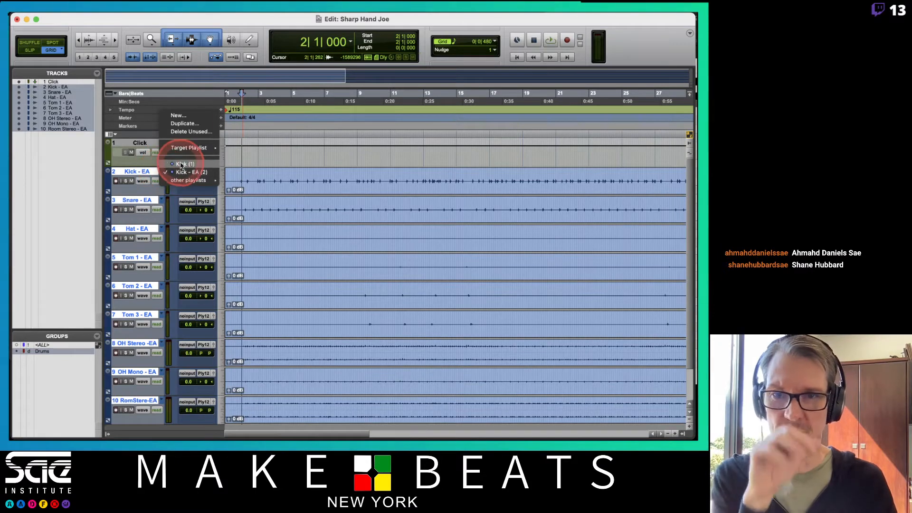
click(179, 155)
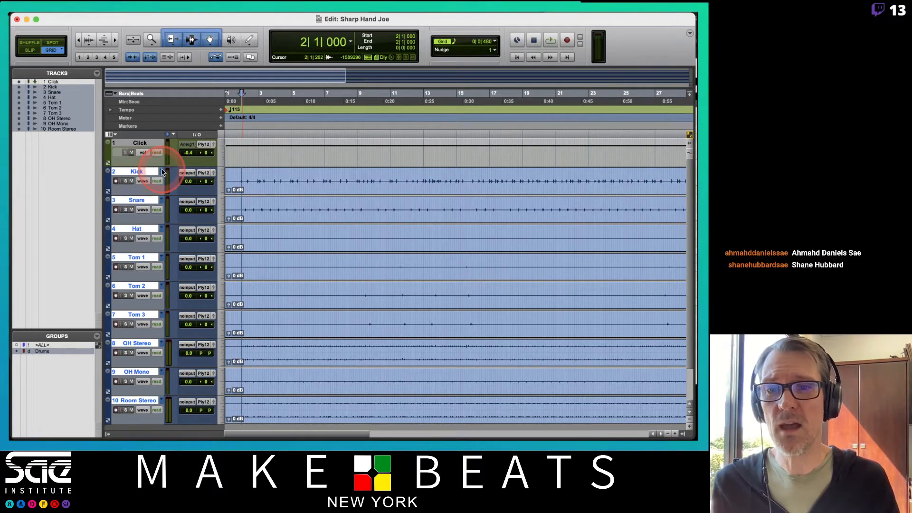
click(161, 171)
click(171, 181)
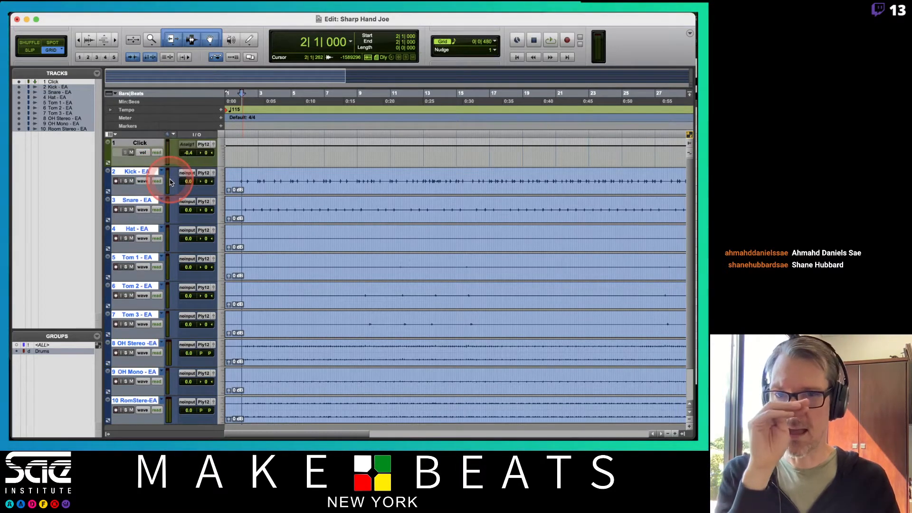
Step: Set the height of the grouped drum tracks to large
click(221, 180)
click(228, 192)
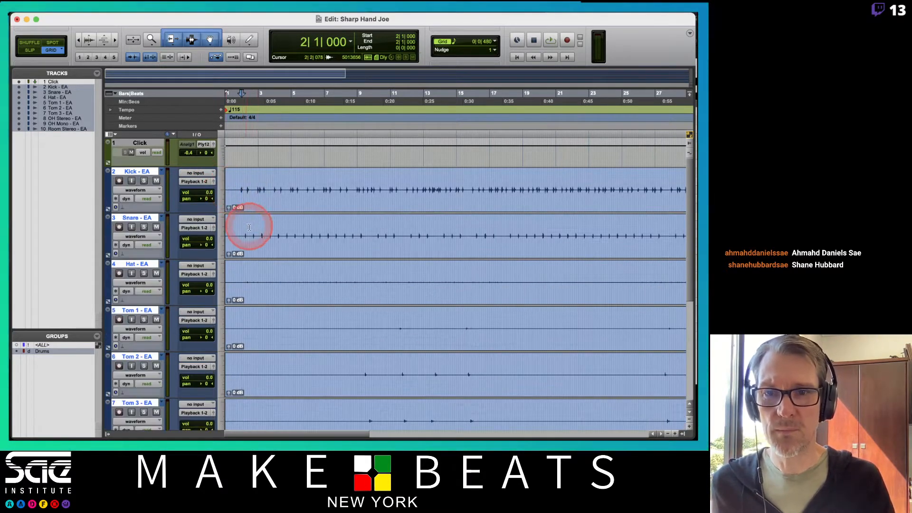
click(221, 190)
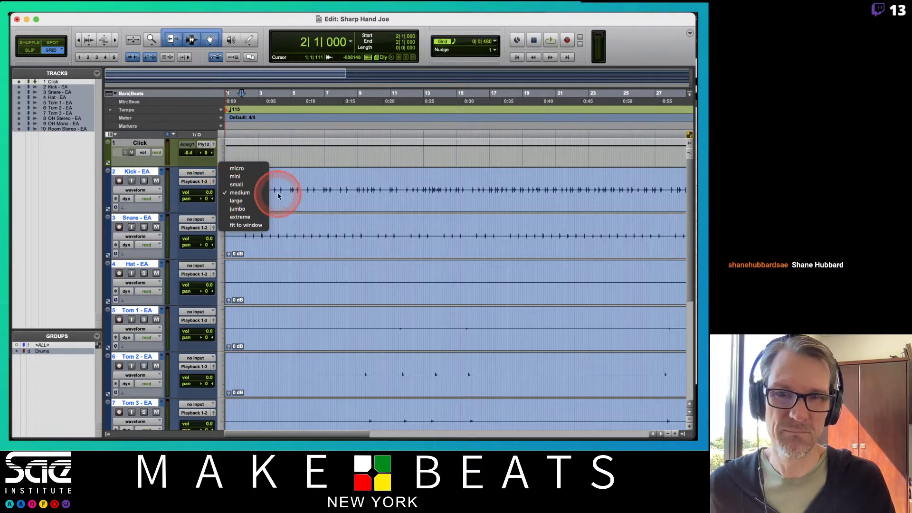
click(241, 201)
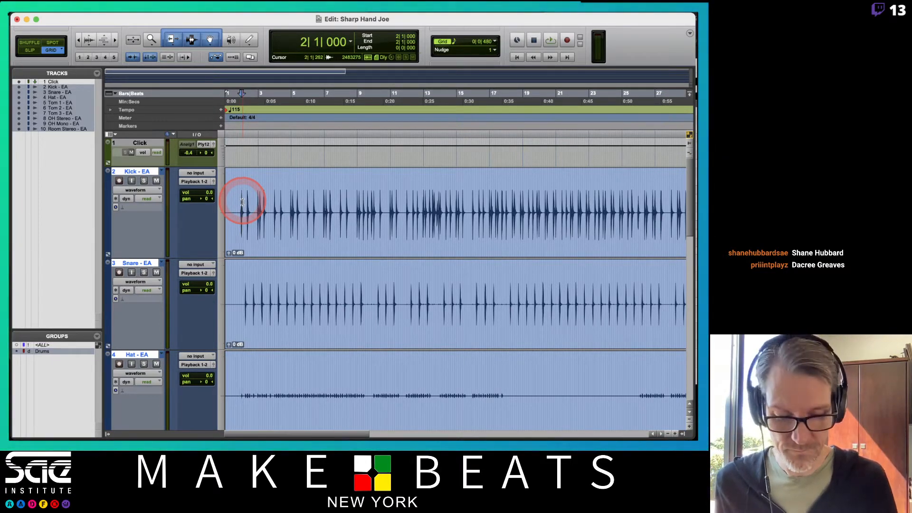
Step: Enable Elastic Audio on the grouped drum tracks with the Rhythmic algorithm
key(t)
key(t)
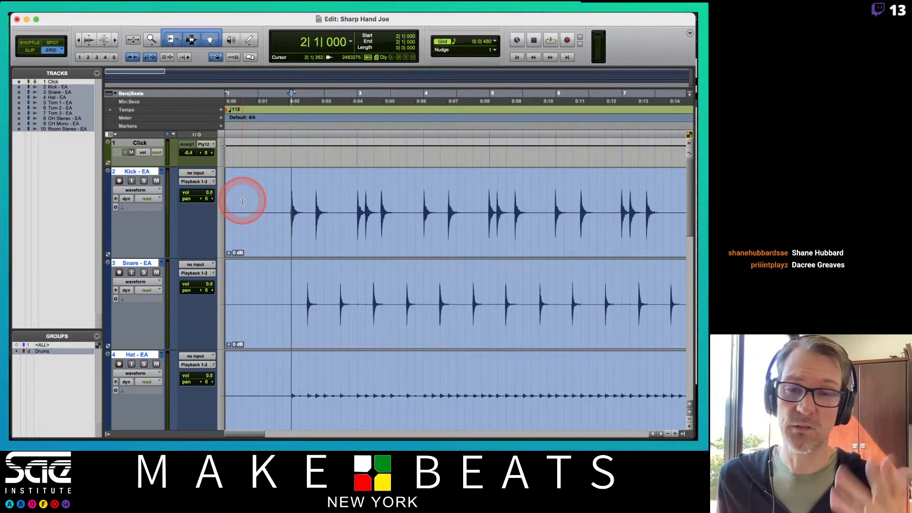
click(132, 210)
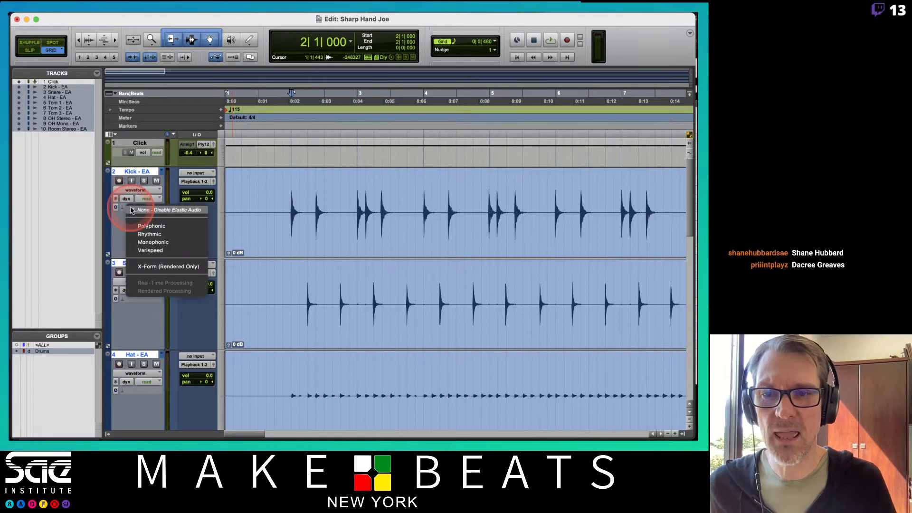
click(143, 234)
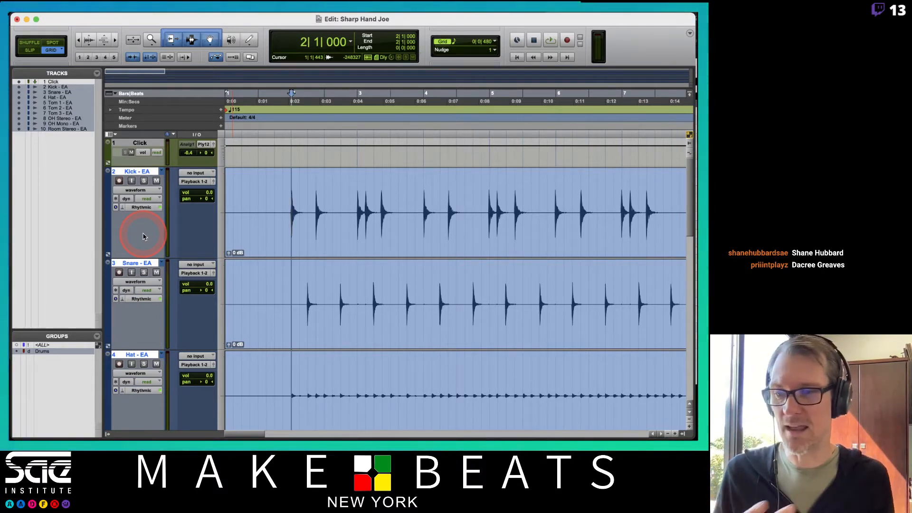
Step: Switch to the Numbers attendance sheet, enter P in cell AB11 for 5/19/21 and return to Pro Tools
key(super+Tab)
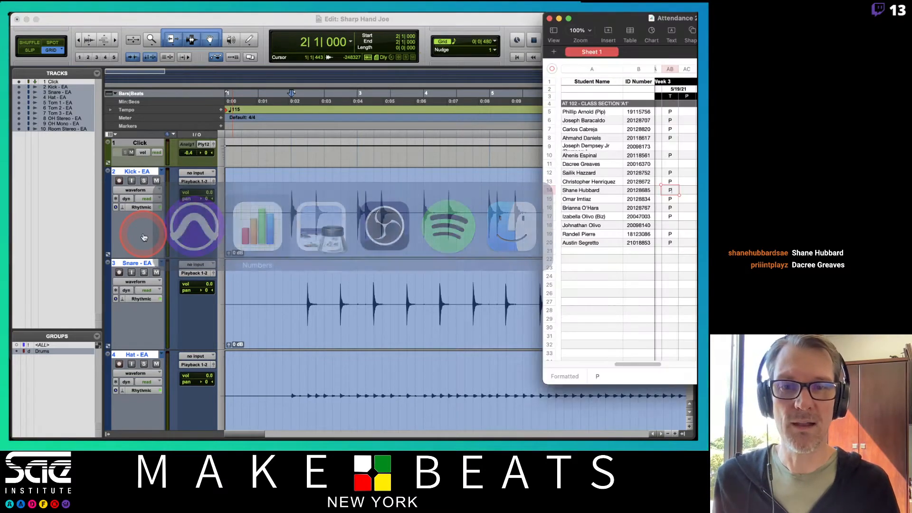
click(666, 164)
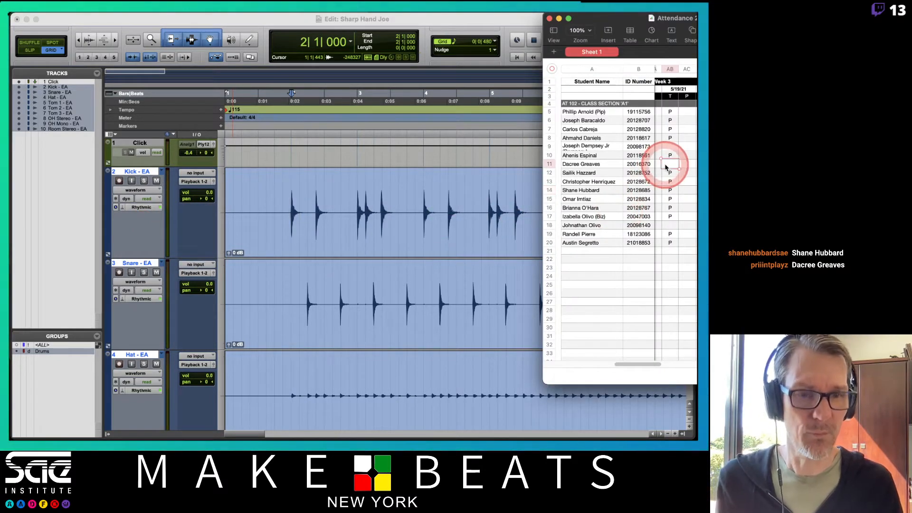
text(P)
click(668, 148)
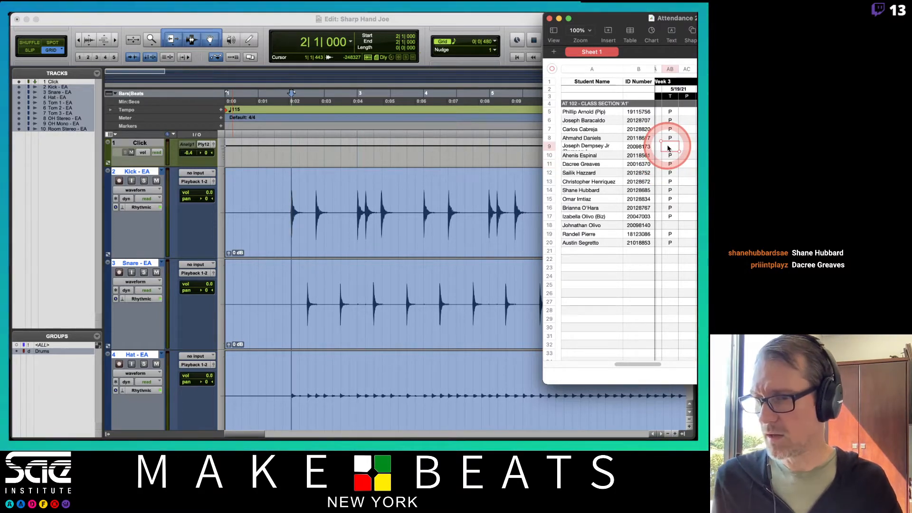
mouse_move(513, 15)
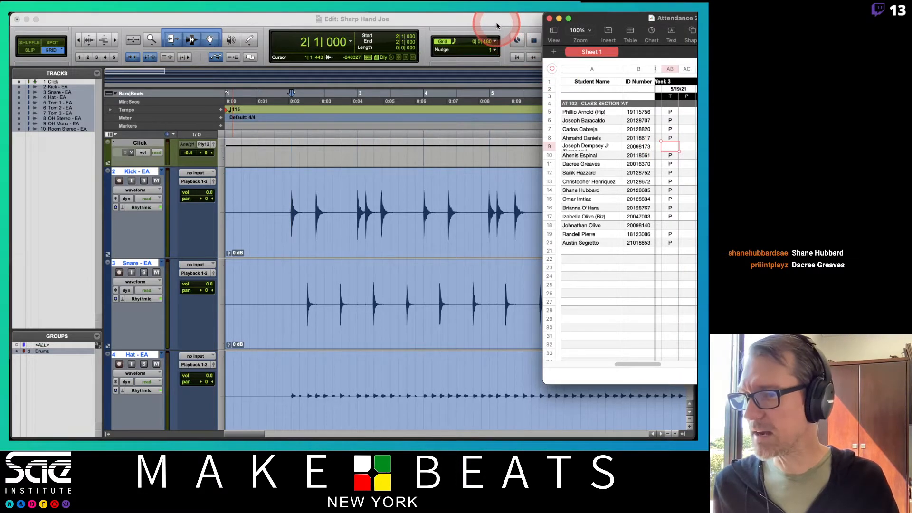
click(496, 24)
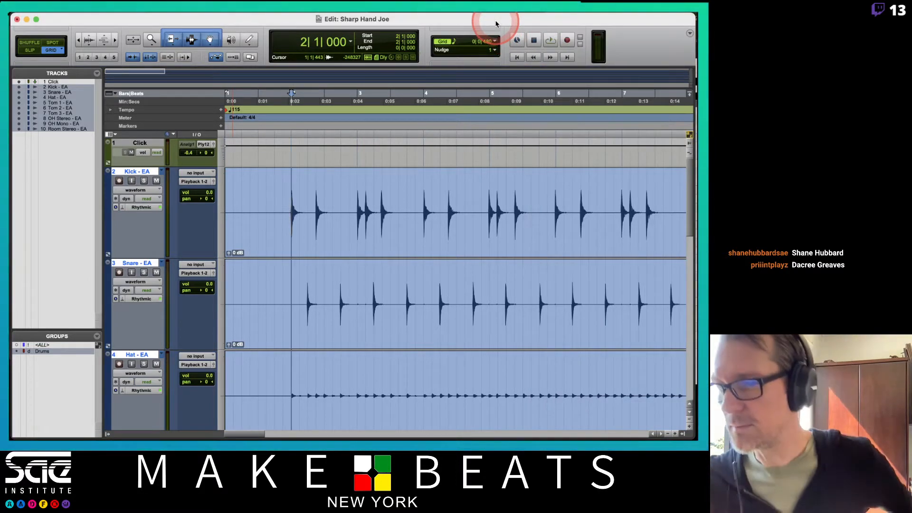
Step: Return to the start of the session and play it briefly
key(Return)
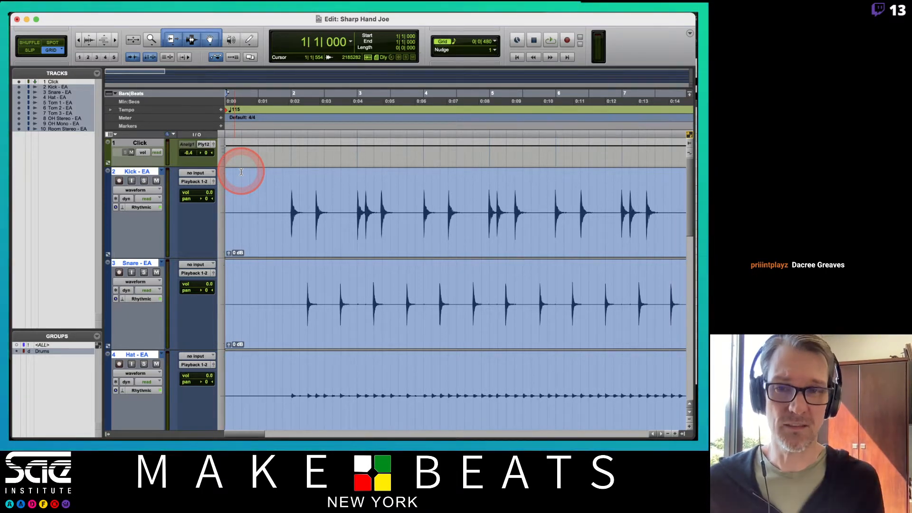
key(space)
key(space)
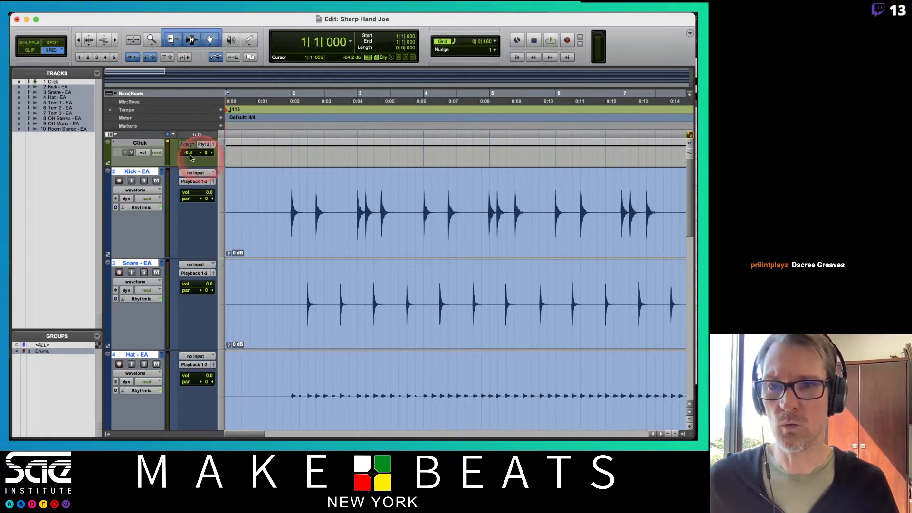
Step: Hide the track and group lists, show the Inserts A-E column and open the Click II plug-in on the Click track
click(107, 434)
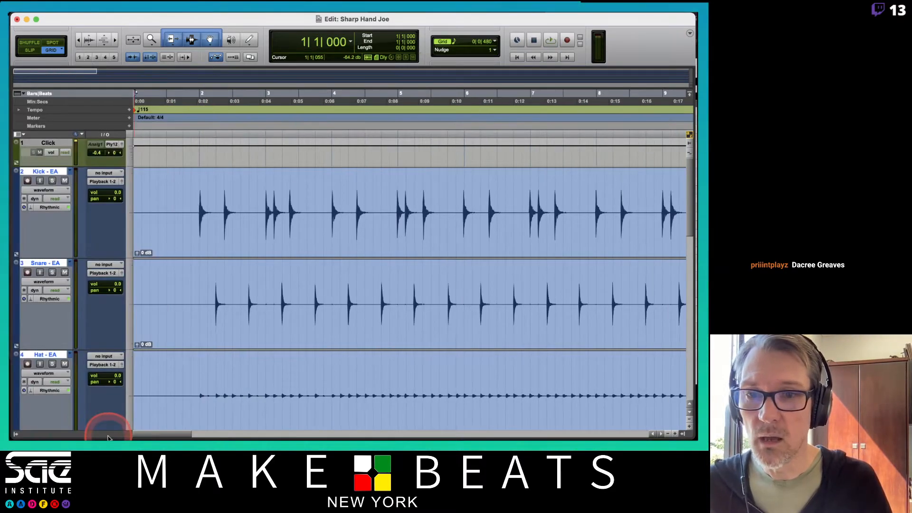
click(17, 135)
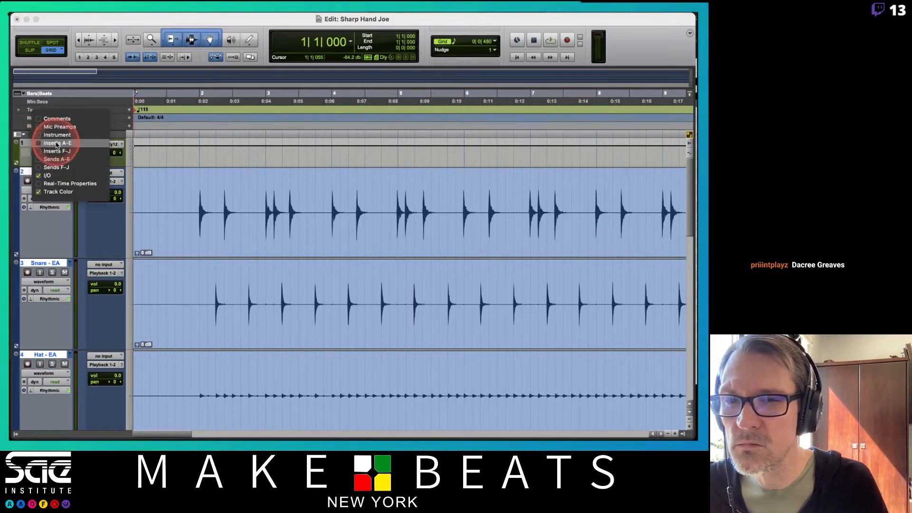
click(57, 144)
click(91, 153)
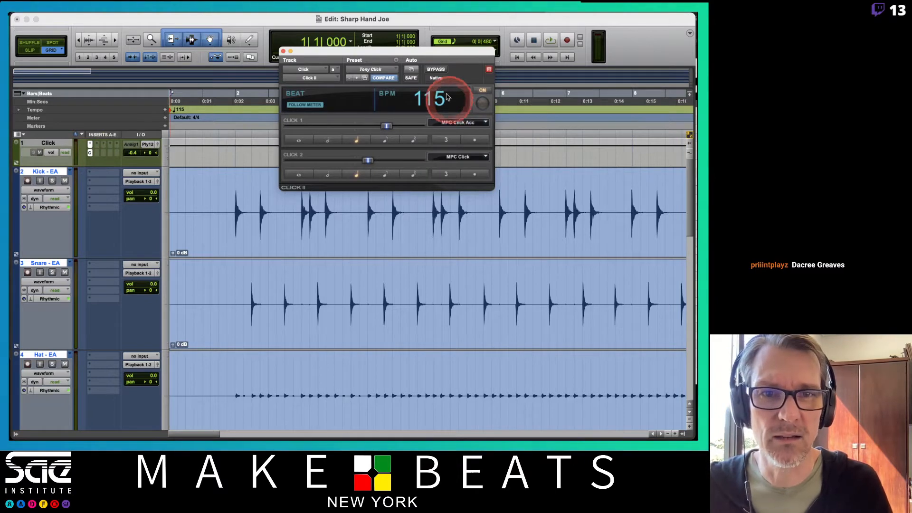
Step: Reload the Tony Click preset in Click II and briefly test playback
click(396, 75)
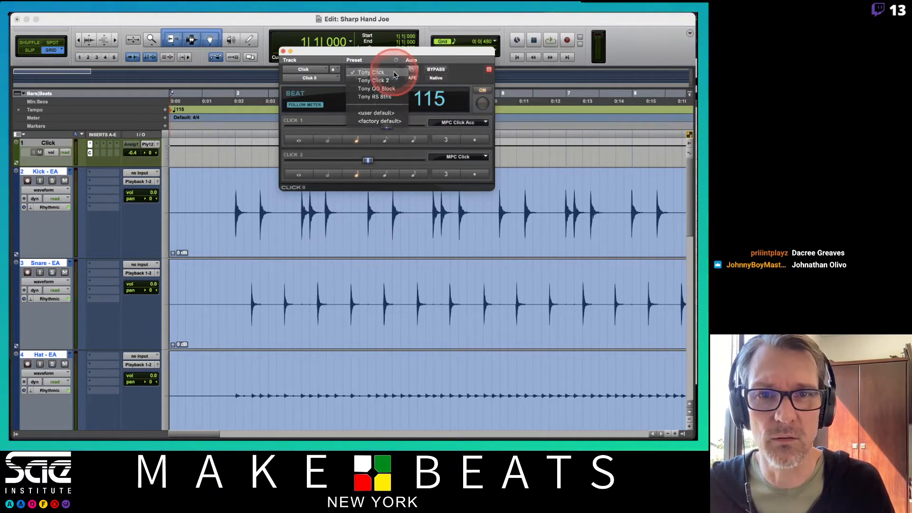
click(394, 74)
key(space)
key(space)
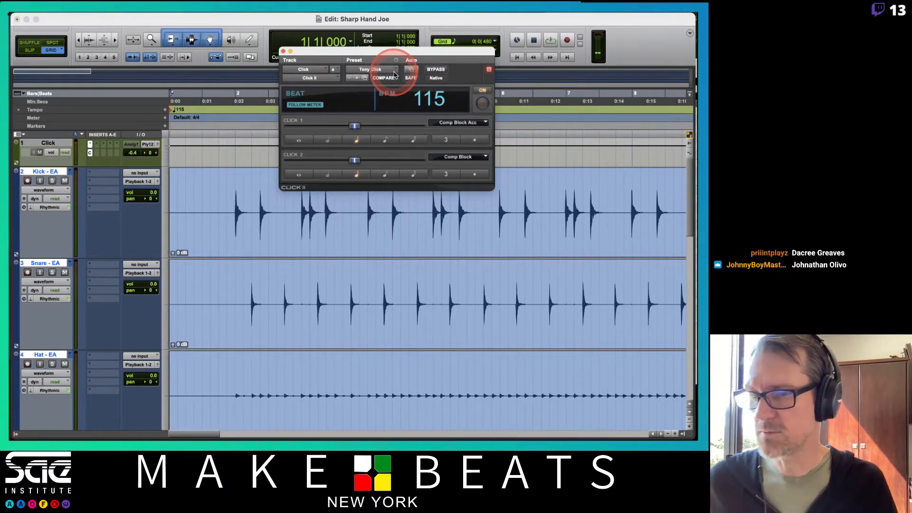
Step: Switch to the Numbers attendance sheet, enter P in cell AB18 for 5/19/21 and return to Pro Tools
key(super+Tab)
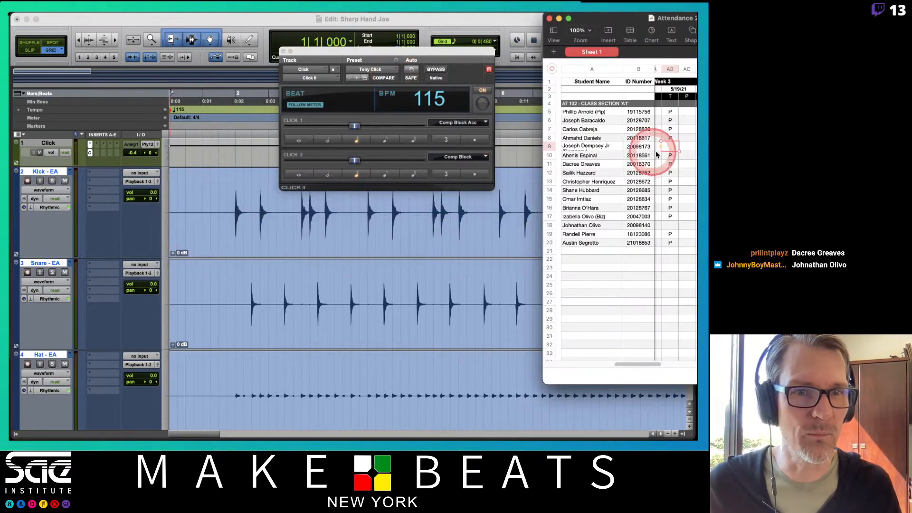
click(670, 226)
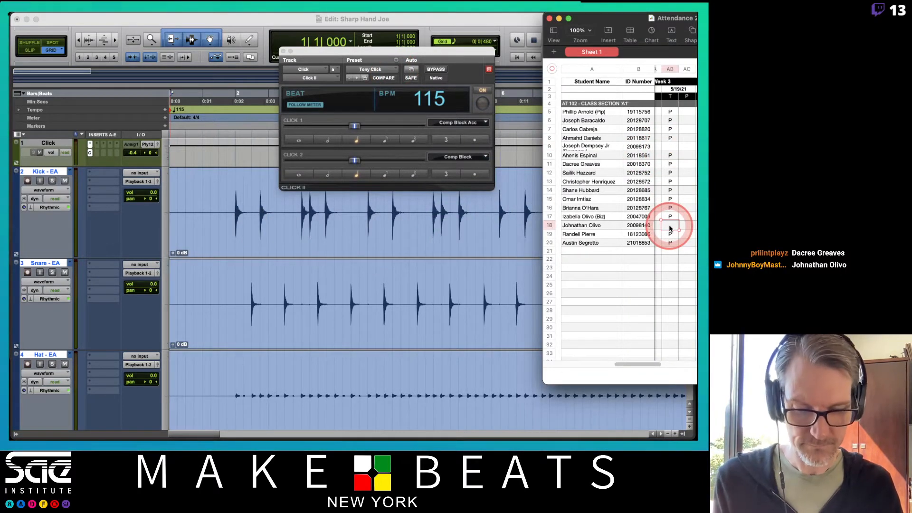
click(670, 146)
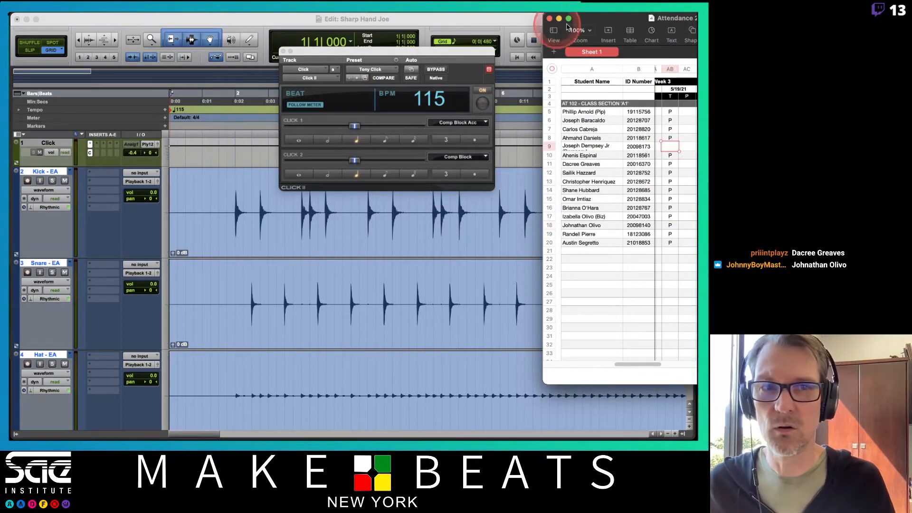
click(587, 18)
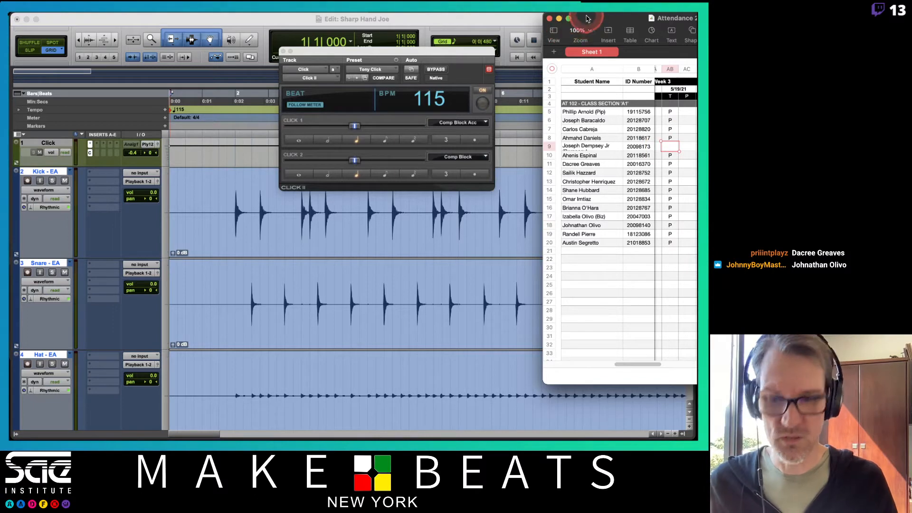
click(499, 29)
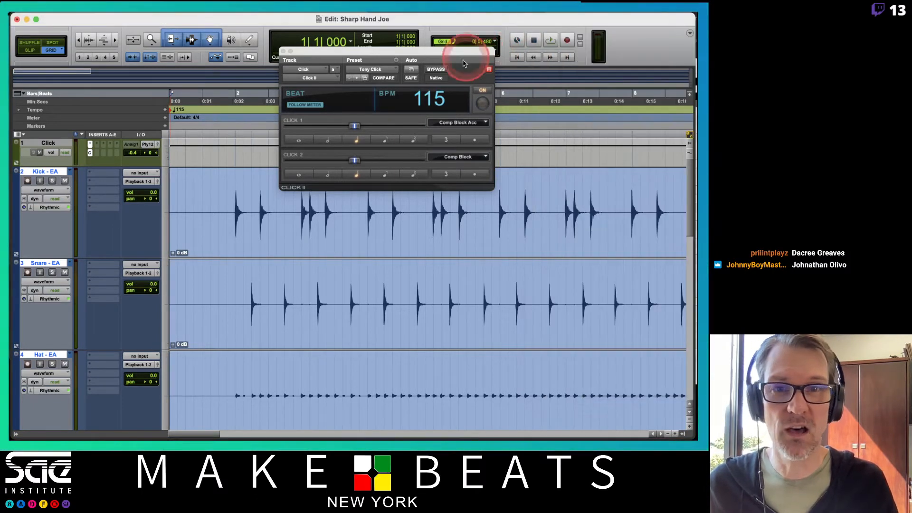
Step: Move the Click II window slightly aside and audition the Tony Click sound
click(441, 51)
drag(440, 51, 423, 49)
key(space)
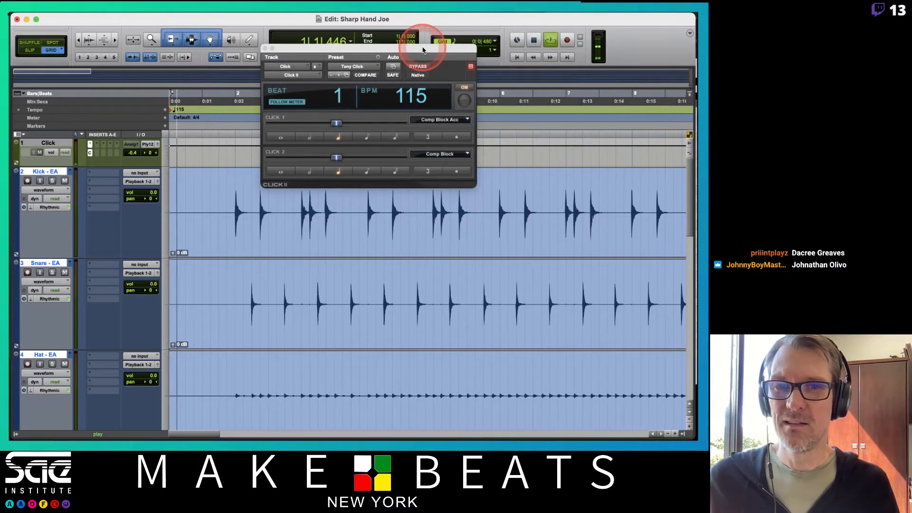
key(space)
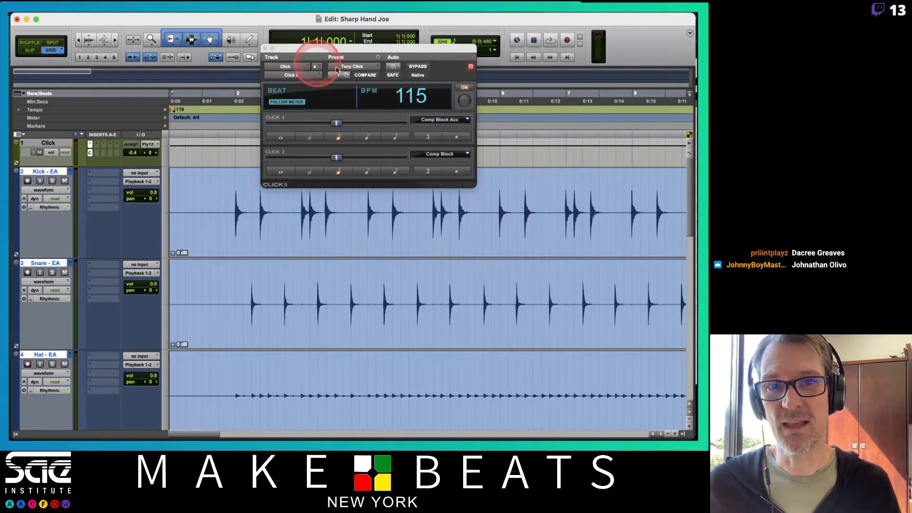
Step: Load the factory default preset in Click II and audition its click sound
click(376, 67)
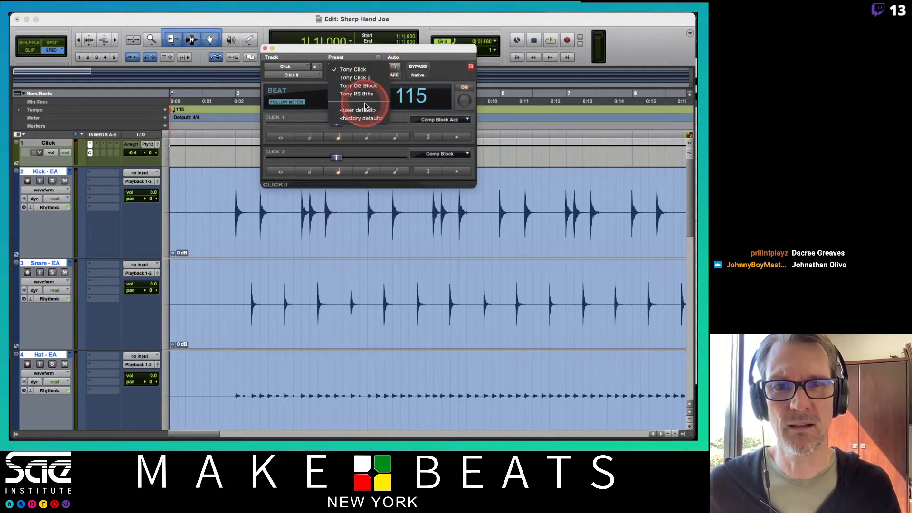
click(366, 119)
key(space)
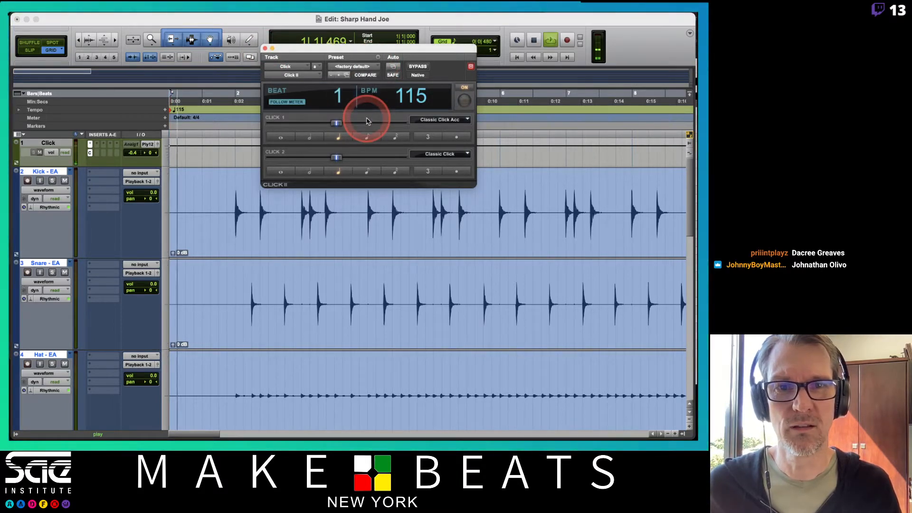
key(space)
Step: Switch Click II back to the Tony Click preset, audition it and close the plug-in window
click(368, 67)
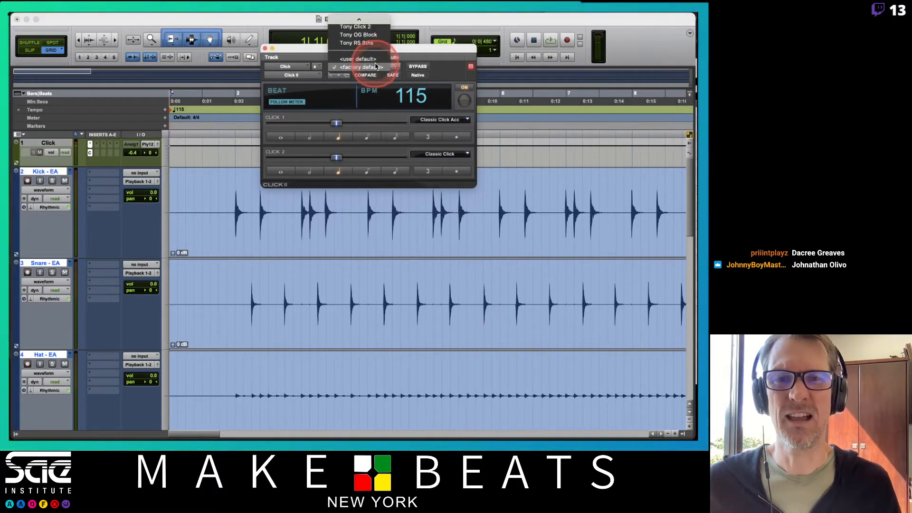
click(370, 23)
key(space)
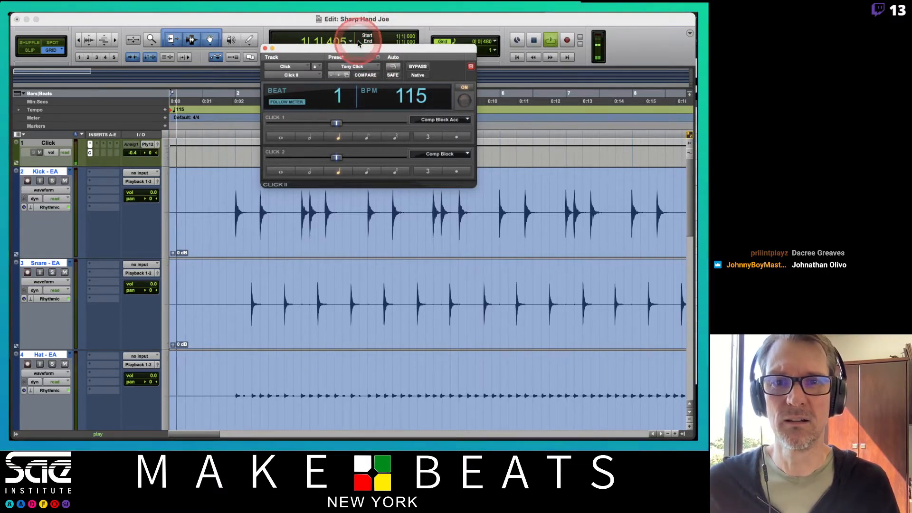
key(space)
click(265, 48)
click(265, 18)
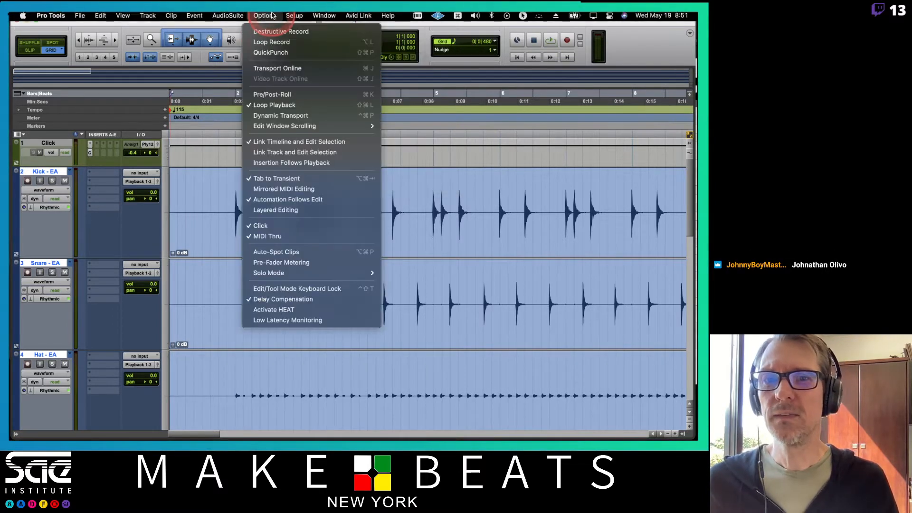
click(285, 42)
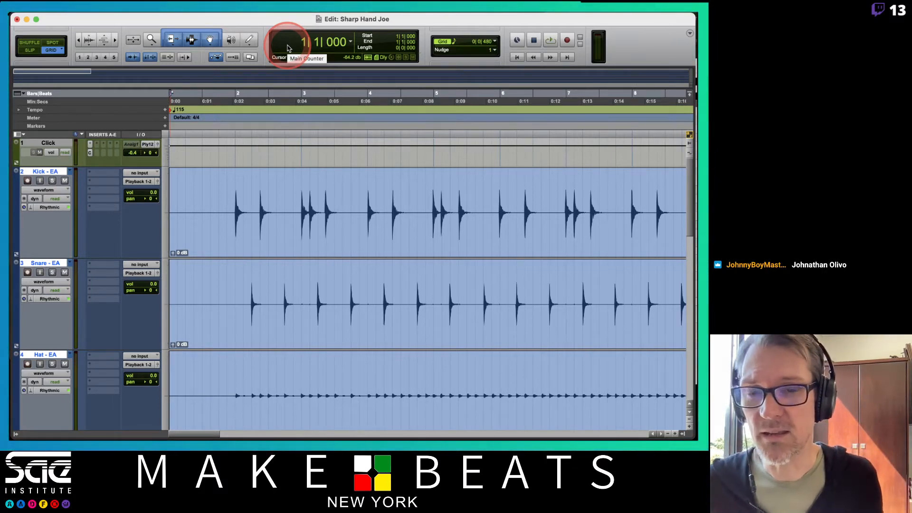
Step: Start playback, turn off the Drums group in the Mix window and deselect all the tracks
key(space)
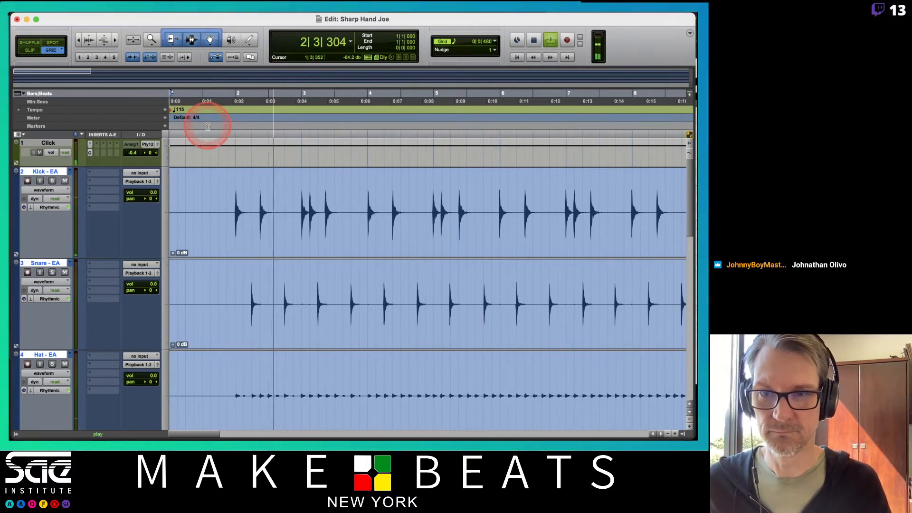
key(super+equal)
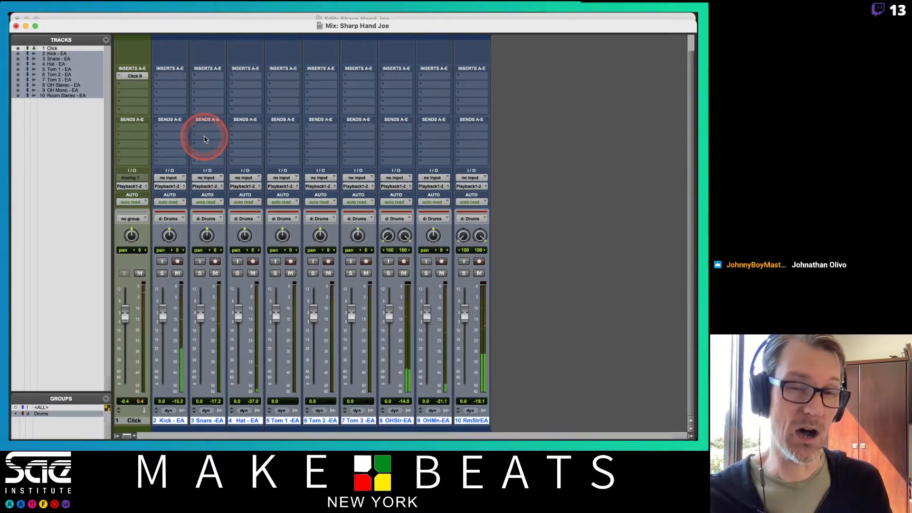
click(57, 415)
click(150, 436)
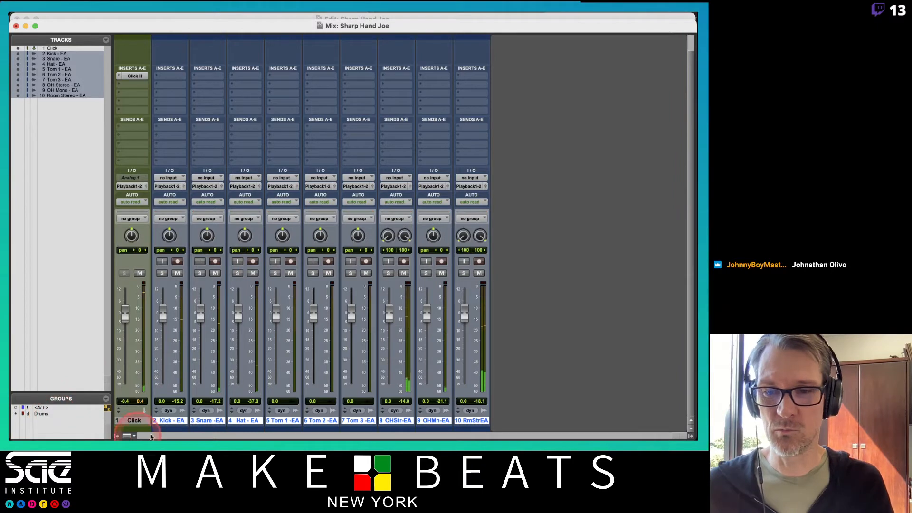
alt+click(176, 420)
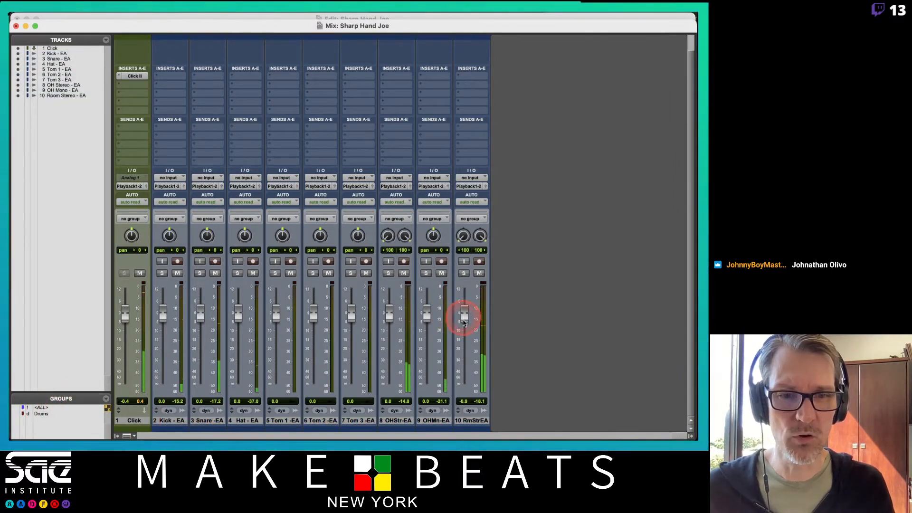
Step: Lower the faders to -4.1 dB on the stereo overheads, -15.8 on the mono overhead, -11.8 on the stereo room and -8.4 on Click
drag(464, 315, 466, 348)
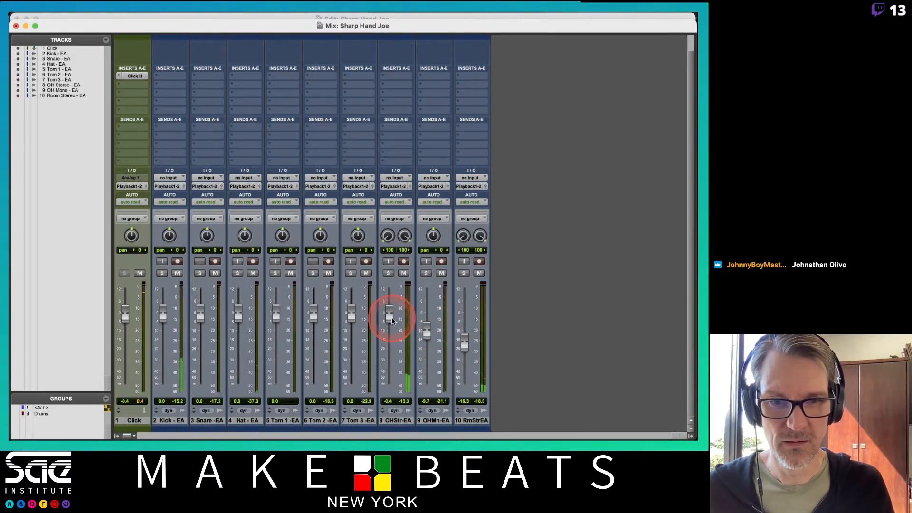
mouse_move(392, 324)
mouse_down()
mouse_move(387, 386)
mouse_move(392, 333)
mouse_up()
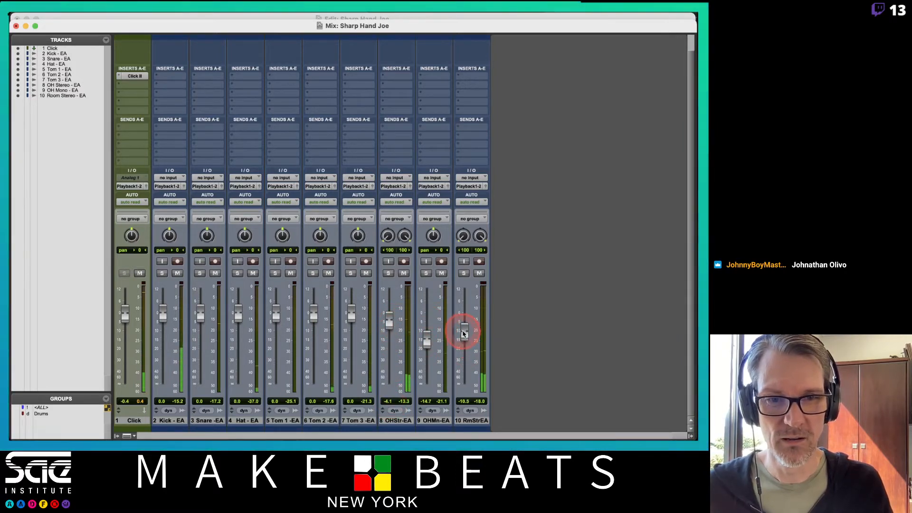
drag(464, 332, 448, 338)
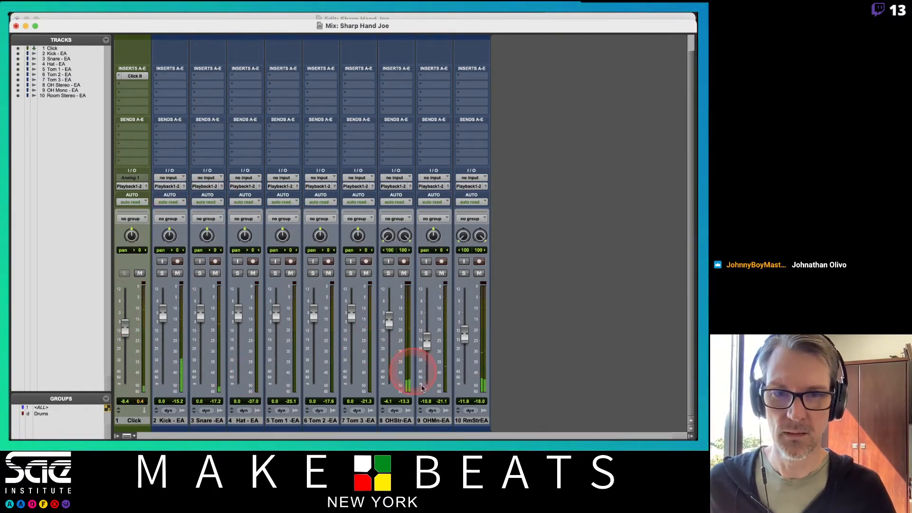
Step: Add a stereo Master Fader track after the stereo room track and raise its fader to about +7.5 dB
click(477, 420)
key(super+shift+n)
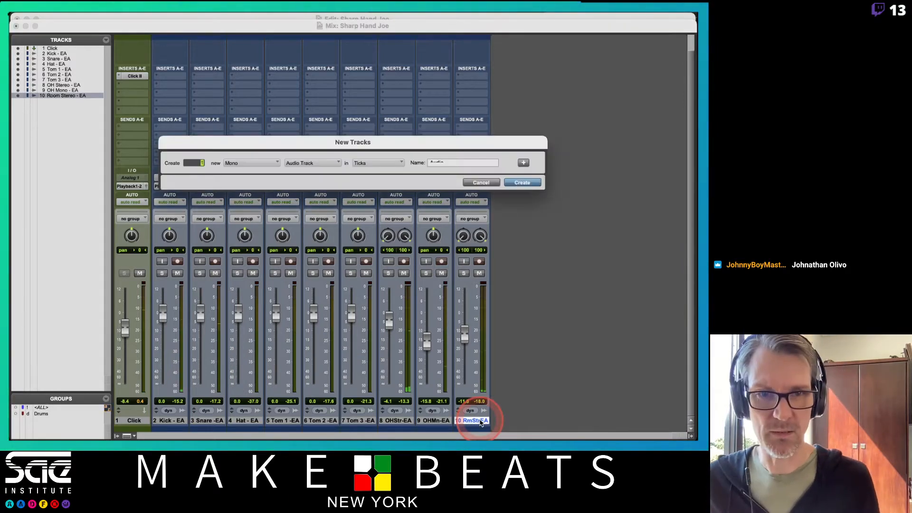
key(super+Down)
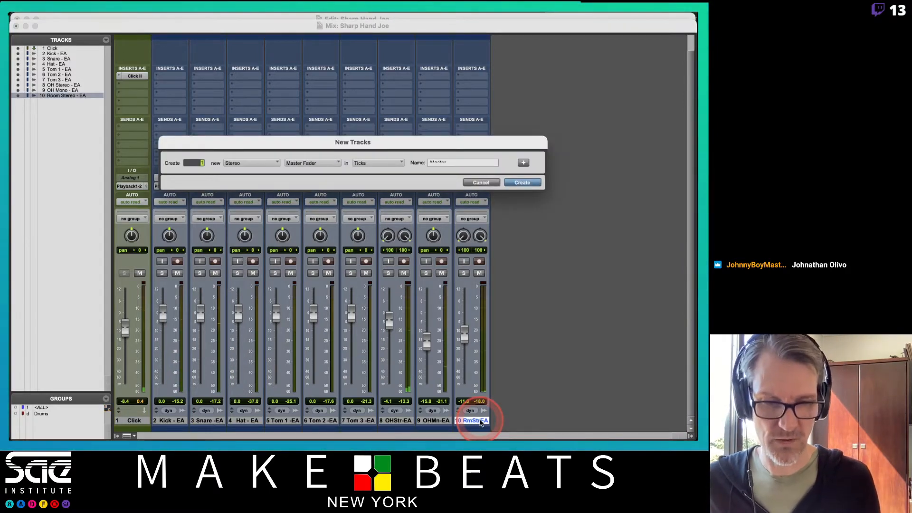
key(Return)
drag(505, 322, 503, 305)
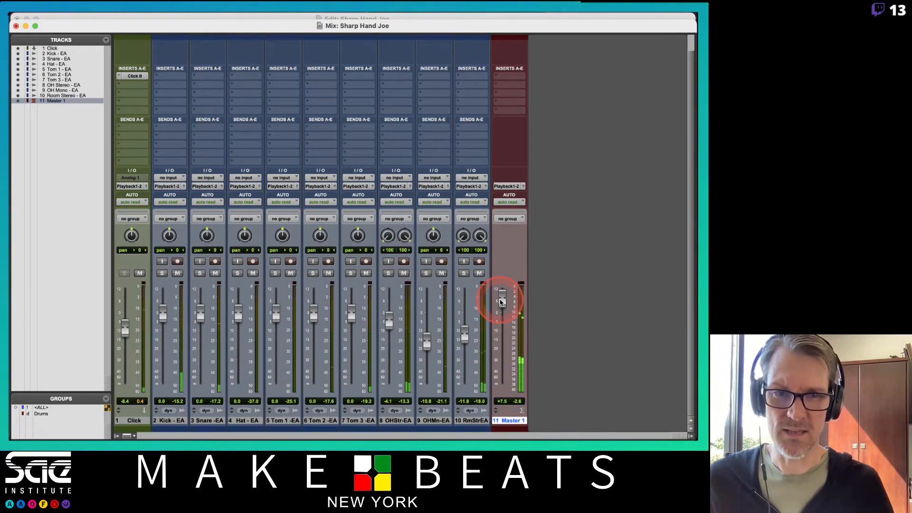
Step: Return to the Edit window, listen to the drum performance through to its end and stop playback
key(super+equal)
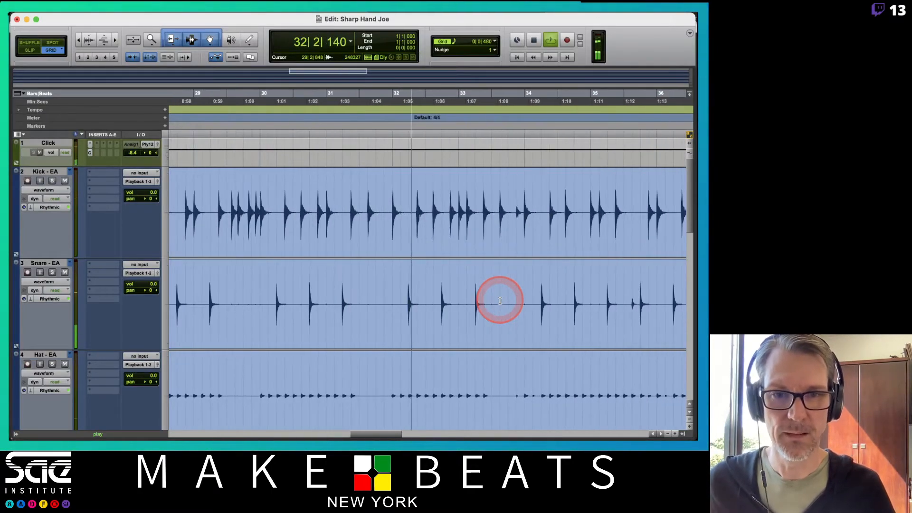
scroll(500, 301, left, 2)
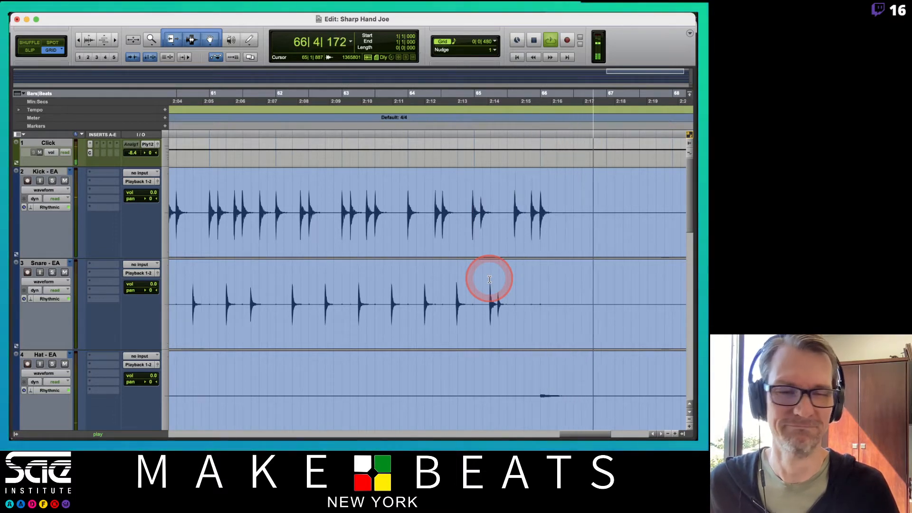
key(space)
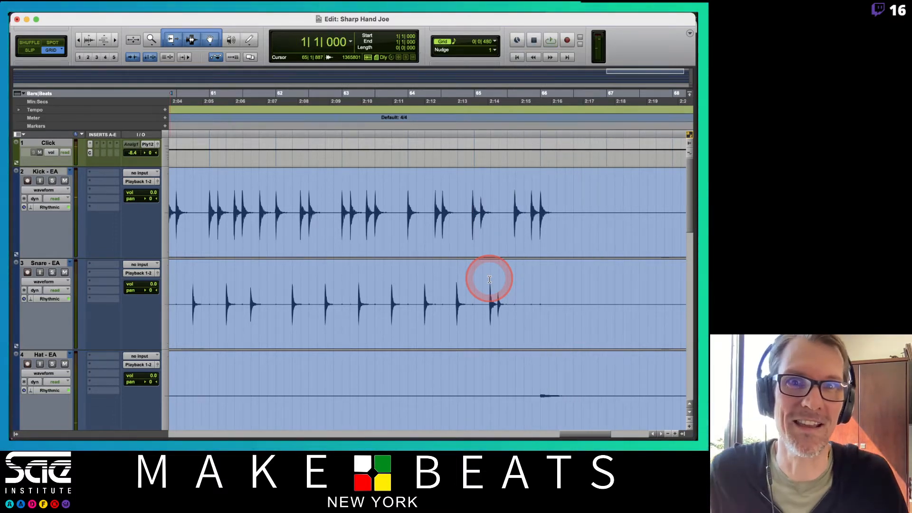
Step: Examine the drum waveforms from the start of the session across about the first 31 bars
scroll(489, 280, left, 20)
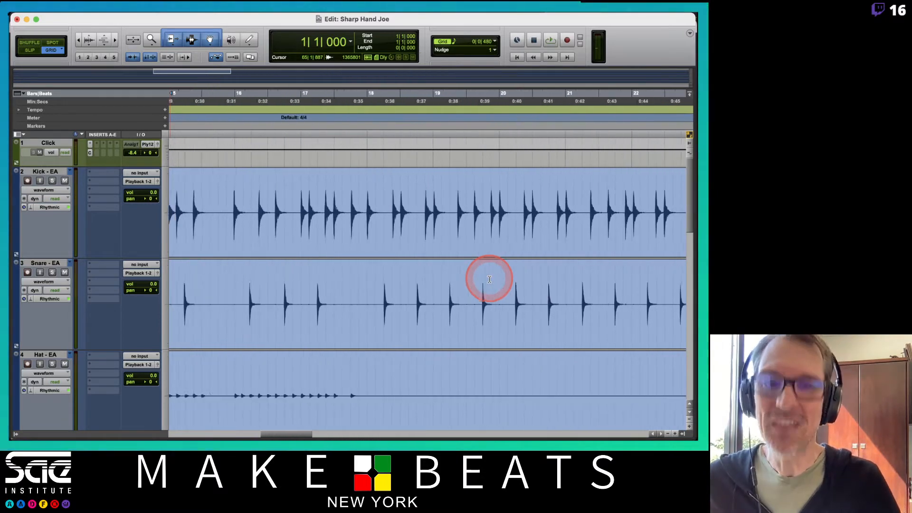
scroll(489, 280, left, 15)
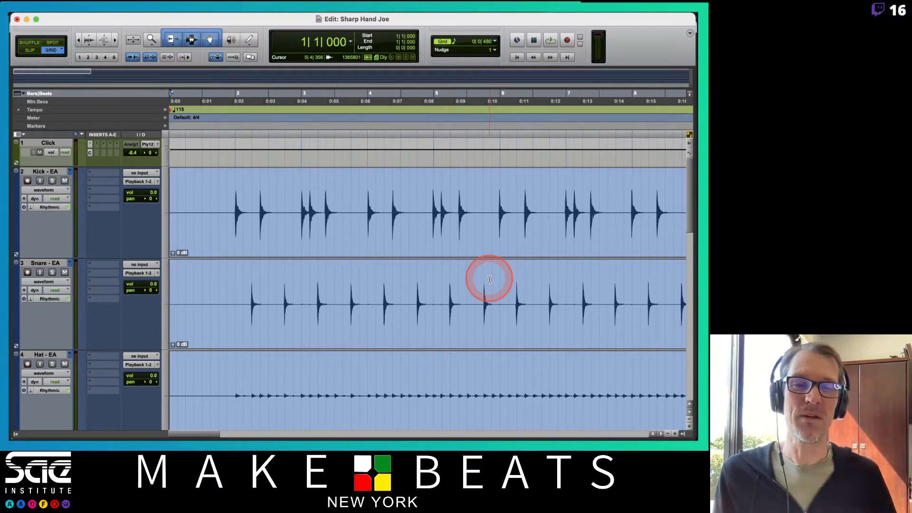
key(super+bracketleft)
key(super+bracketleft)
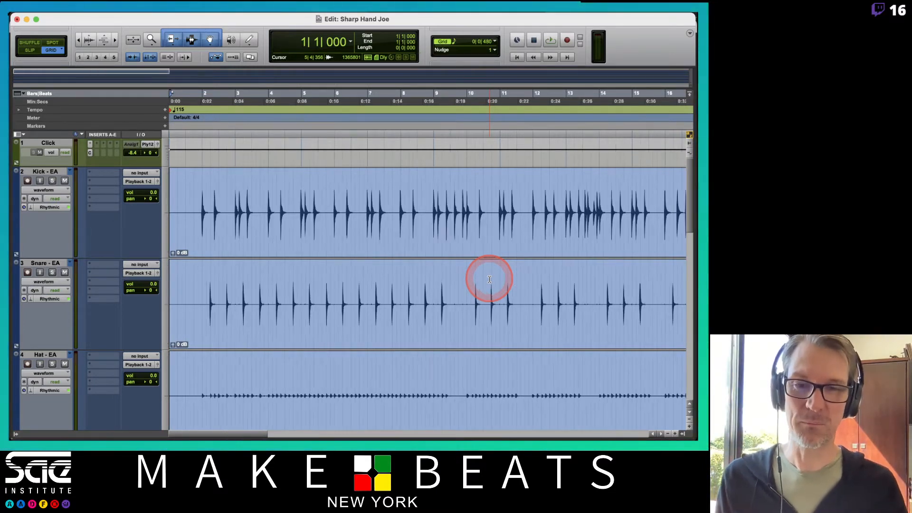
scroll(489, 279, down, 3)
scroll(489, 278, up, 2)
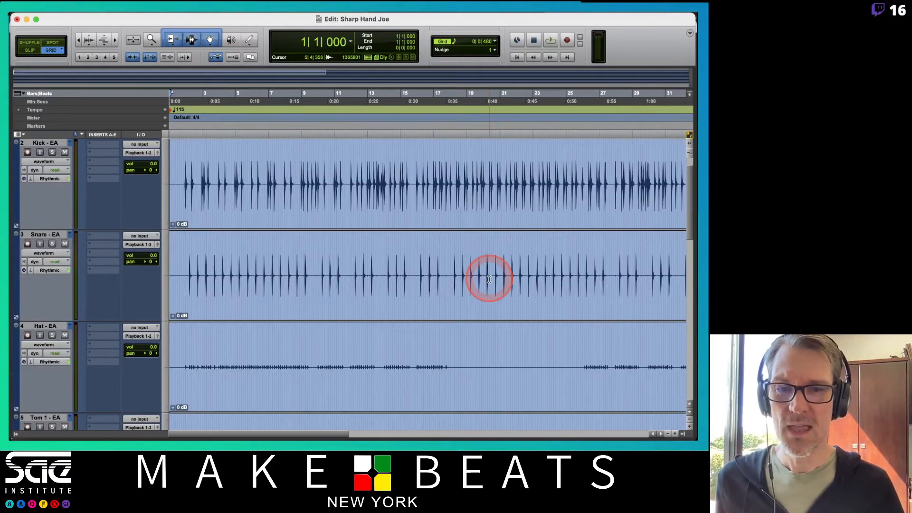
Step: Add a bar-and-beat marker named Start at bar 2 beat 1, on the first kick hit
scroll(380, 266, down, 8)
scroll(380, 266, up, 2)
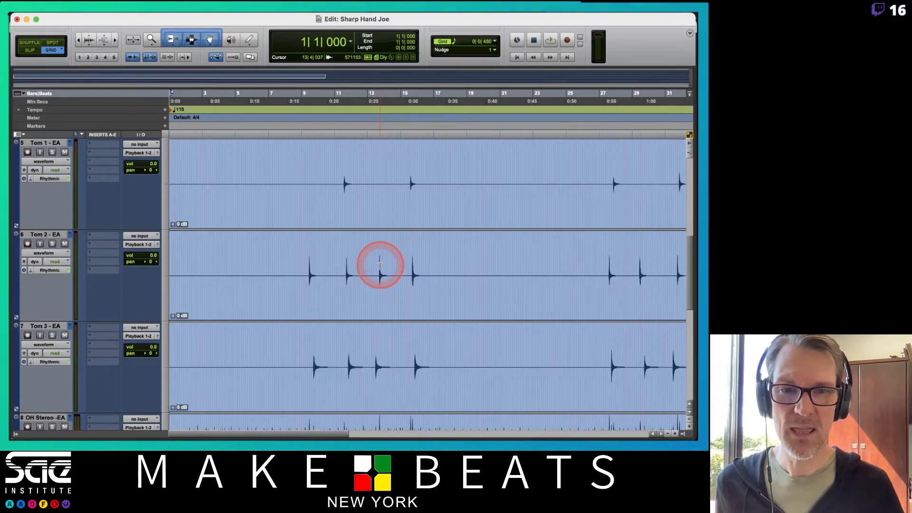
scroll(380, 266, up, 8)
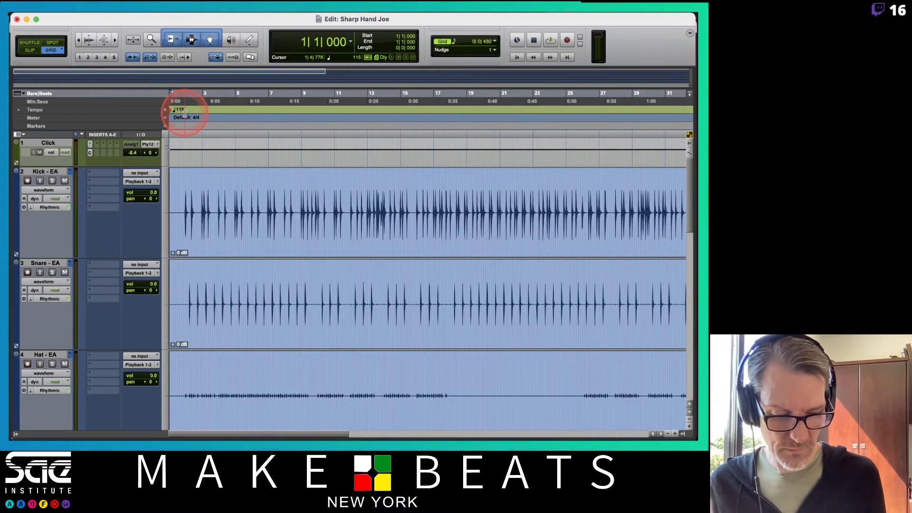
key(t)
key(t)
key(t)
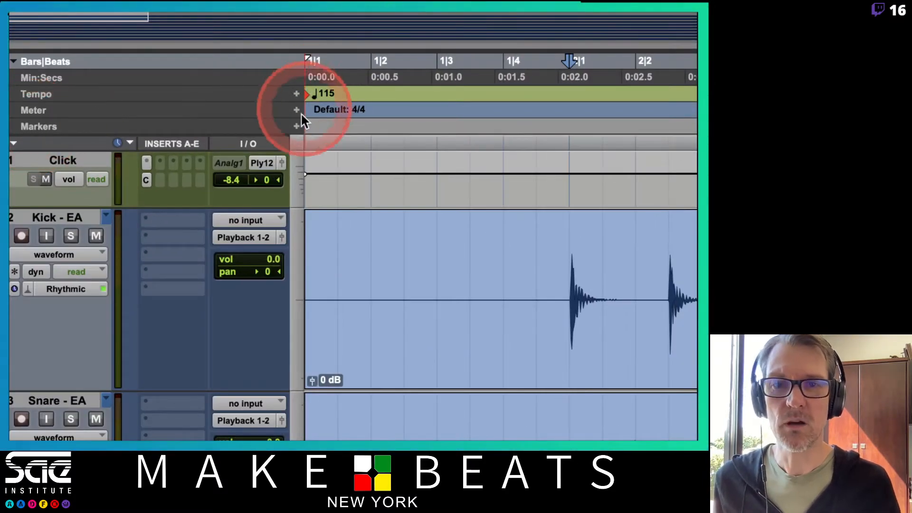
click(296, 127)
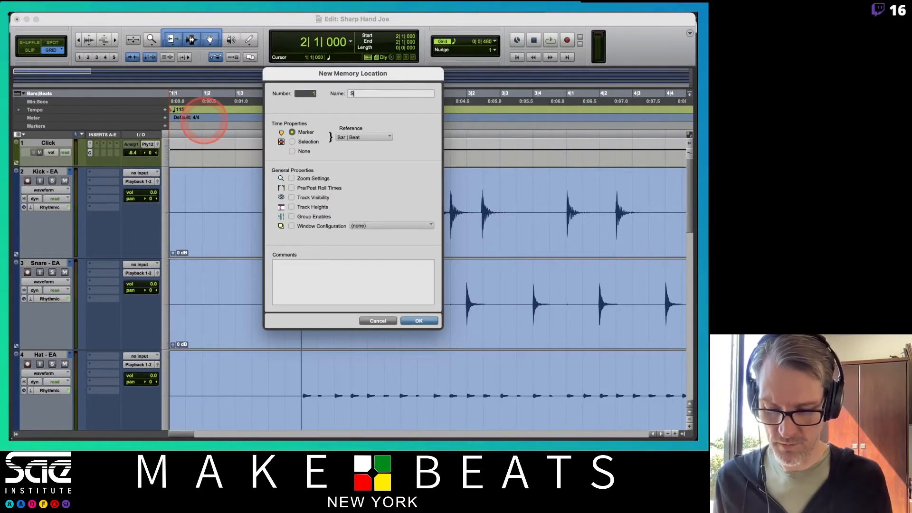
key(Return)
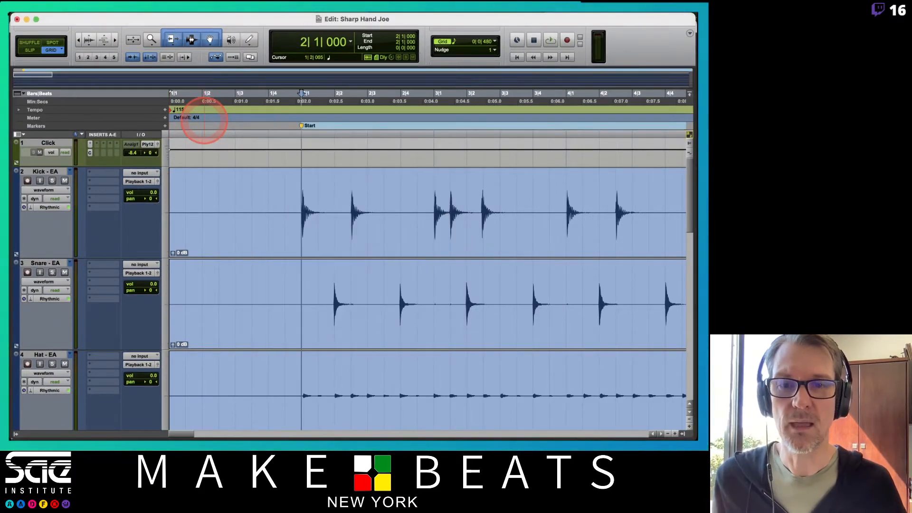
Step: Look through the drum tracks after the Start marker and play from bar 12 to find where the feel changes
key(super+bracketleft)
key(super+bracketleft)
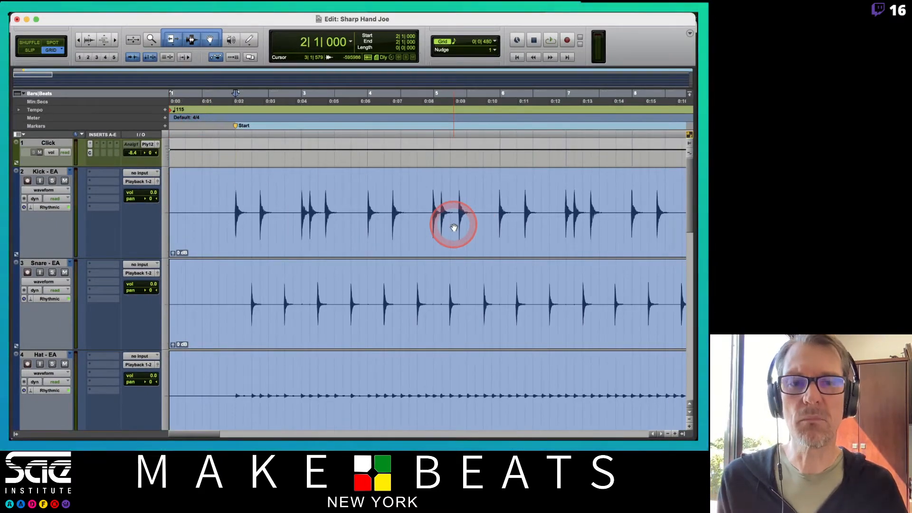
scroll(459, 226, down, 5)
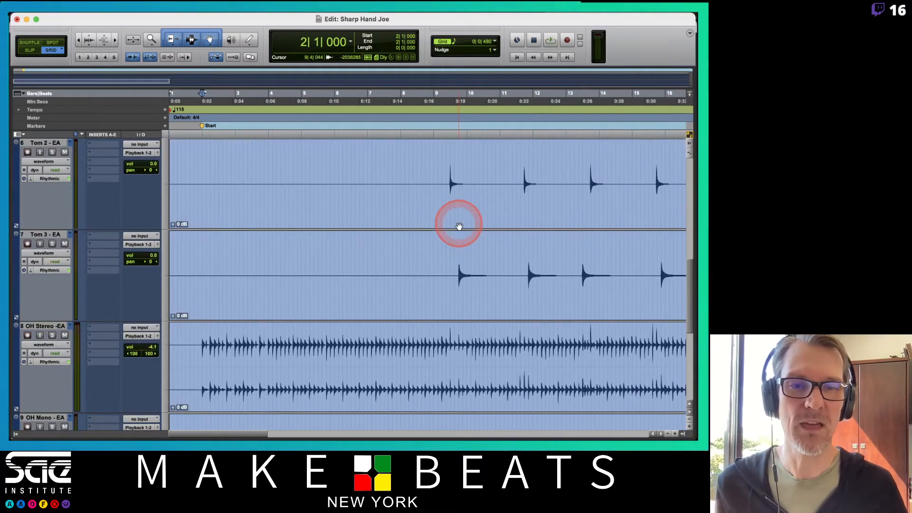
scroll(459, 226, up, 5)
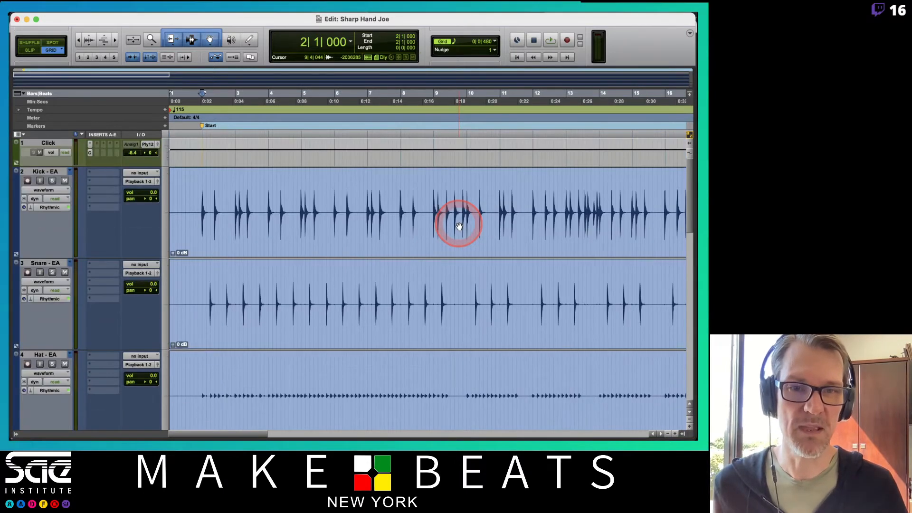
click(433, 101)
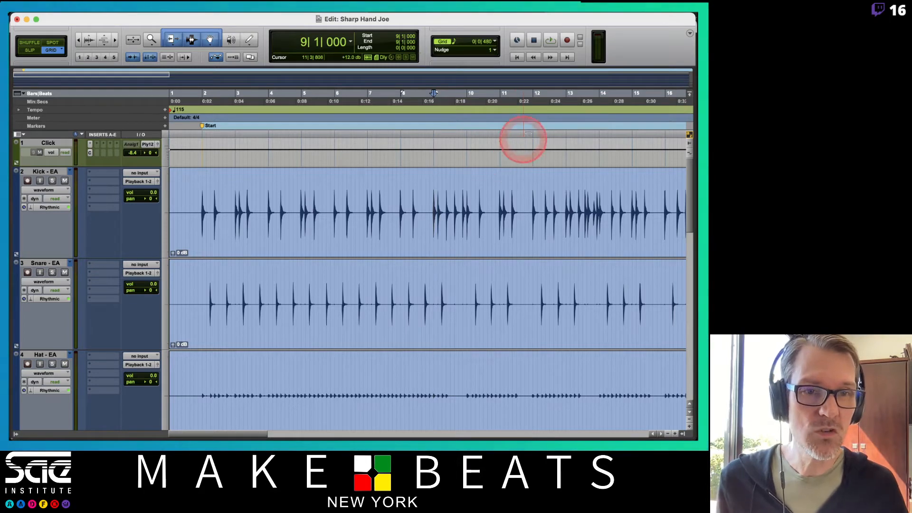
click(533, 101)
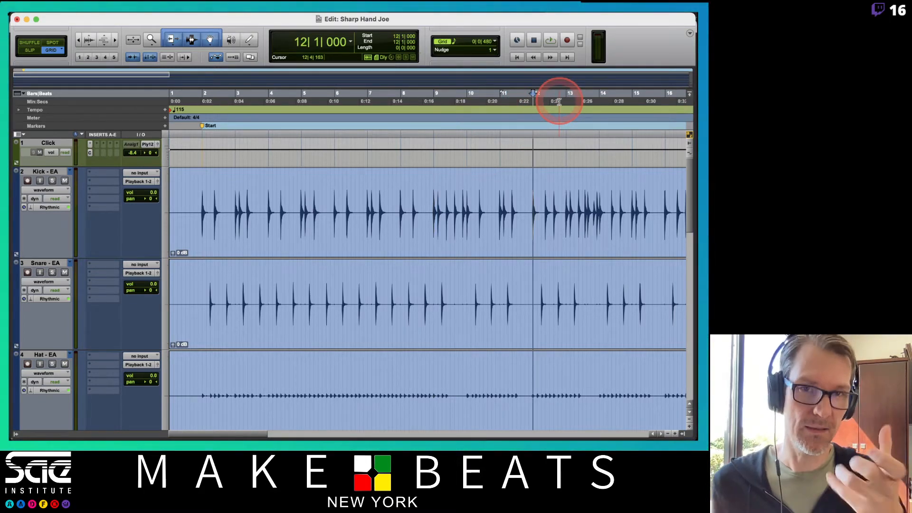
key(space)
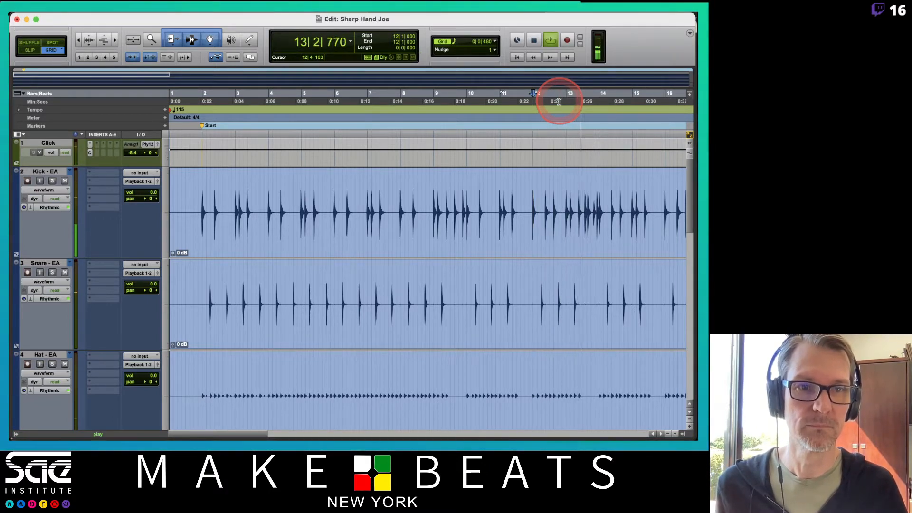
click(562, 101)
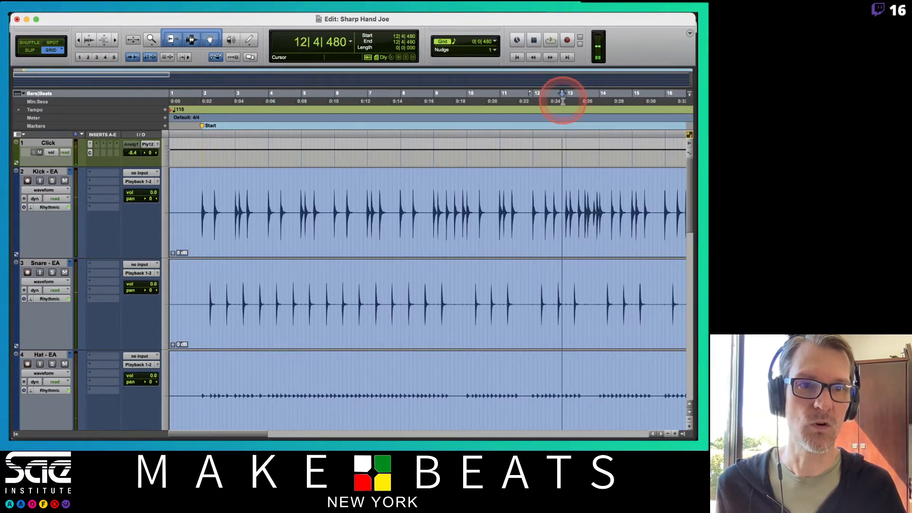
Step: Add a marker named 8th at bar 13 beat 1
key(t)
key(t)
scroll(564, 104, right, 4)
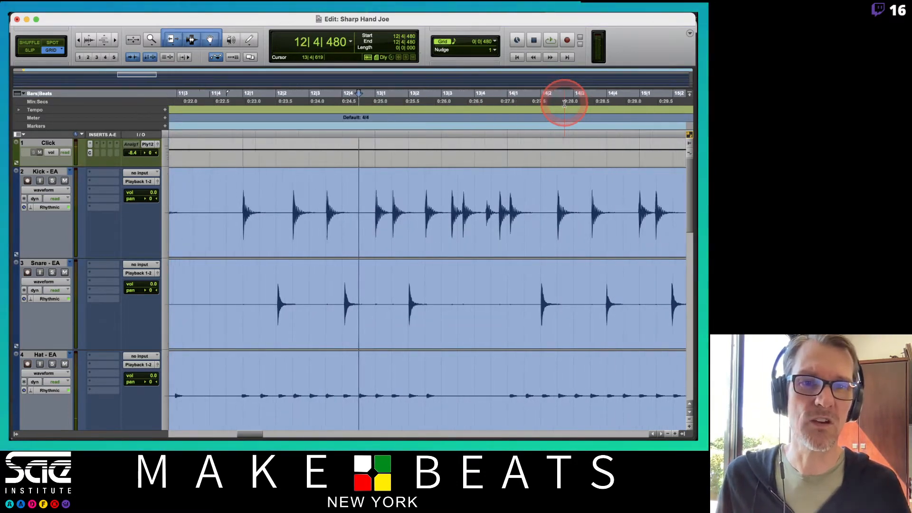
click(352, 100)
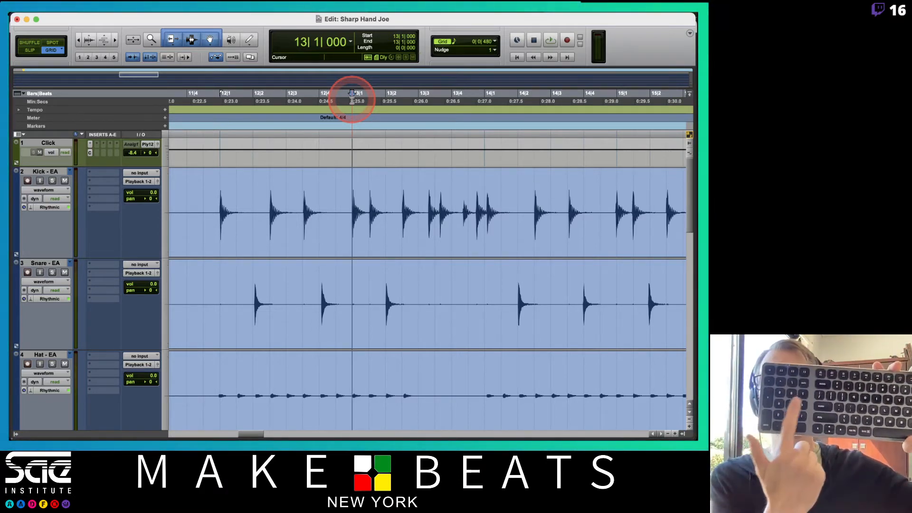
key(KP_Enter)
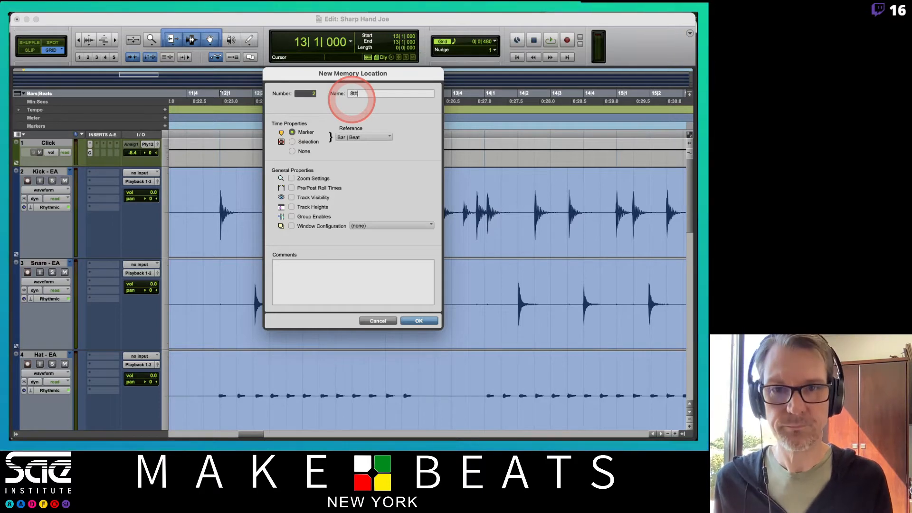
text(8th)
key(Return)
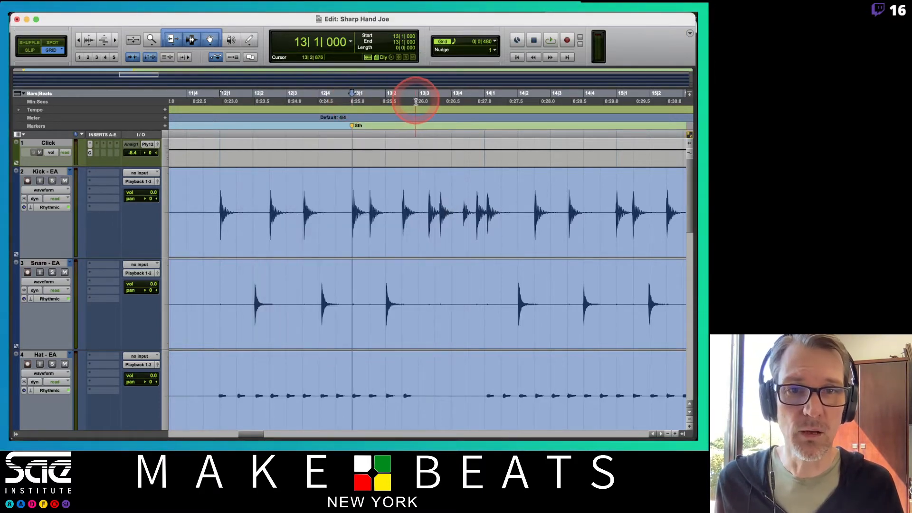
Step: Add a marker named Trip at bar 13 beat 3 and another named 8th at bar 14 beat 1
key(space)
key(space)
key(KP_Enter)
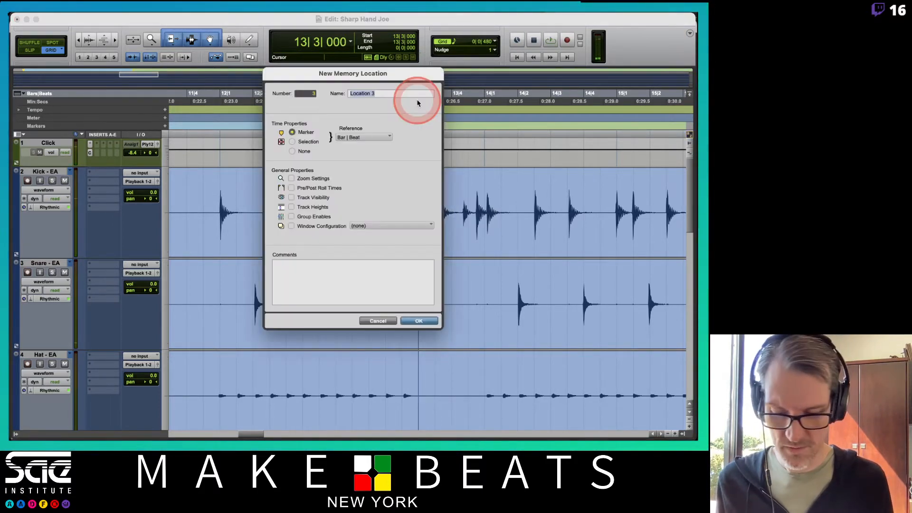
key(Return)
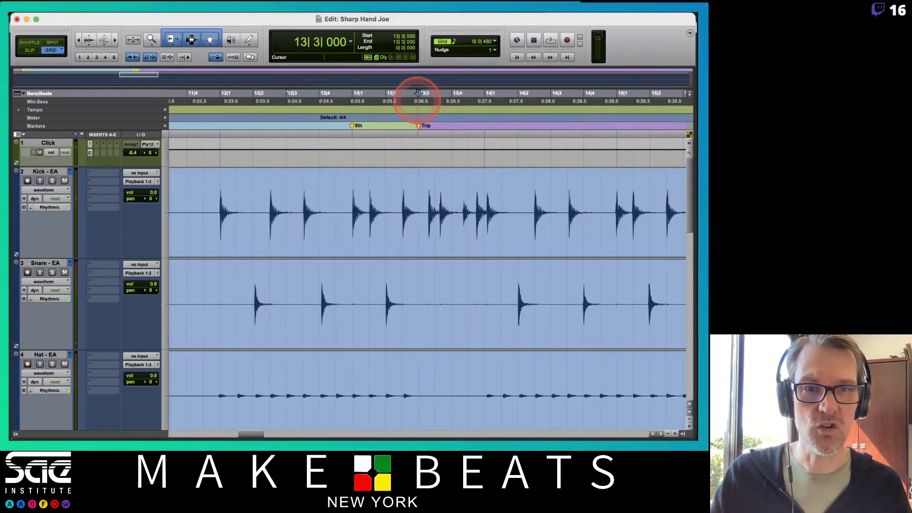
click(484, 97)
key(KP_Enter)
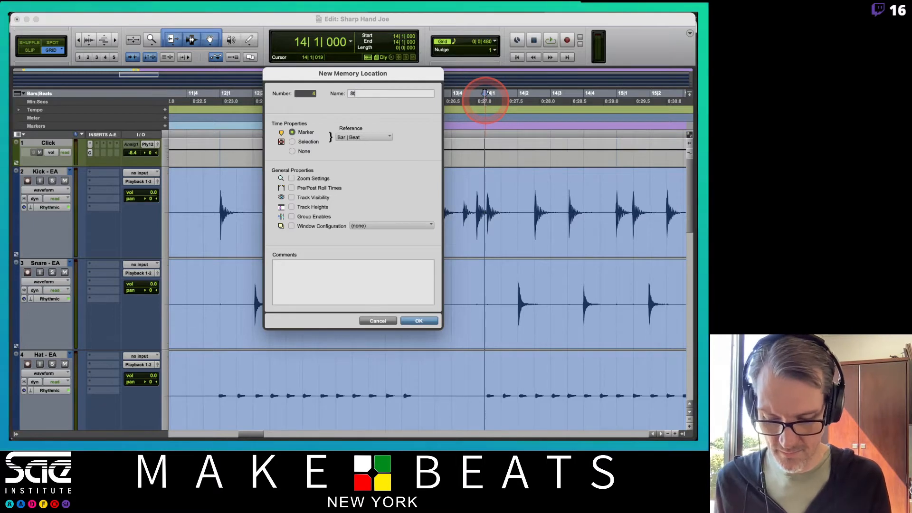
key(Return)
Step: Listen from bar 14 until the hi-hat part stops and add a marker named Ride at bar 18 beat 1
key(space)
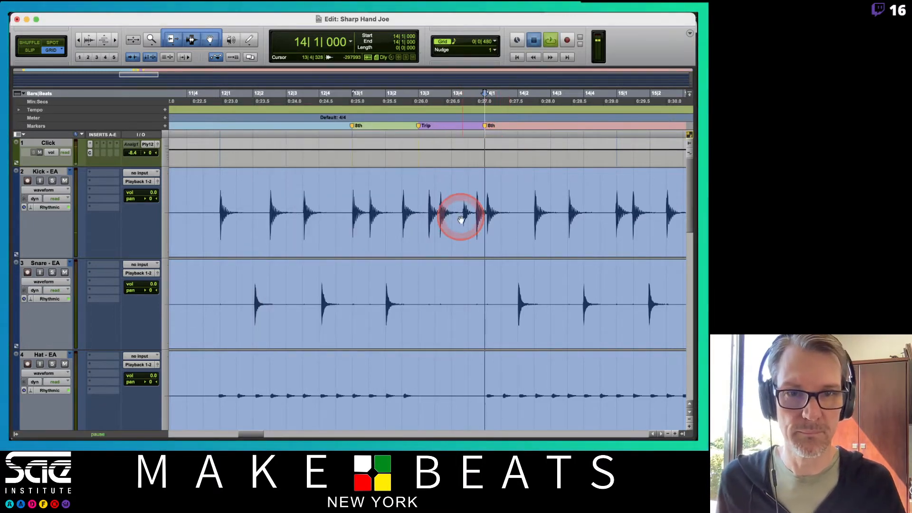
scroll(461, 219, down, 5)
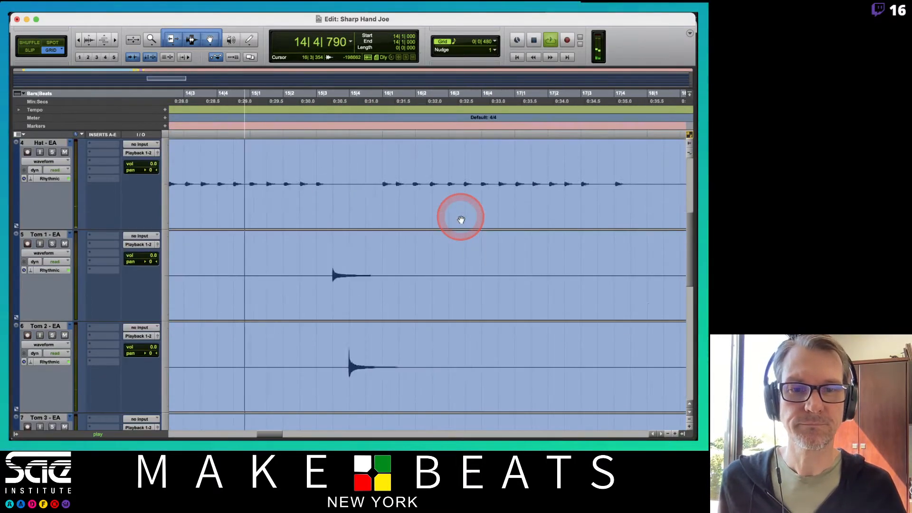
scroll(461, 219, up, 3)
scroll(460, 220, down, 2)
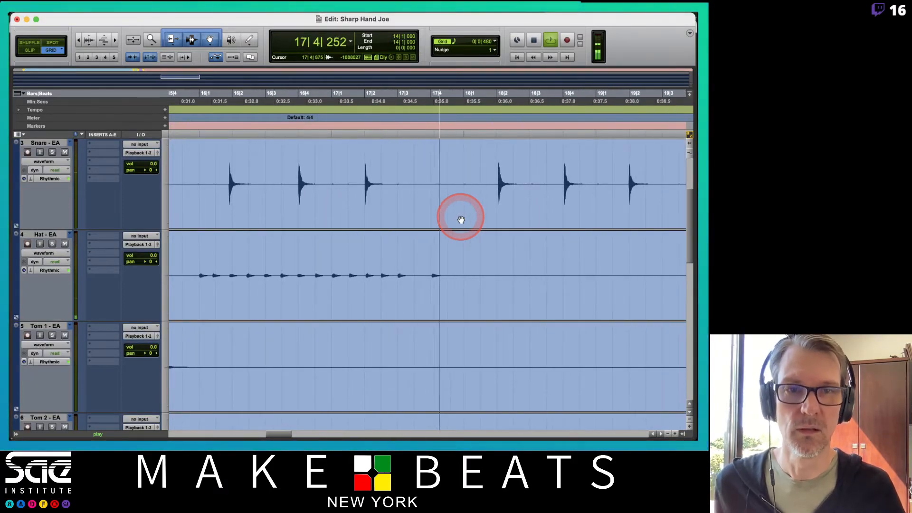
key(space)
click(464, 99)
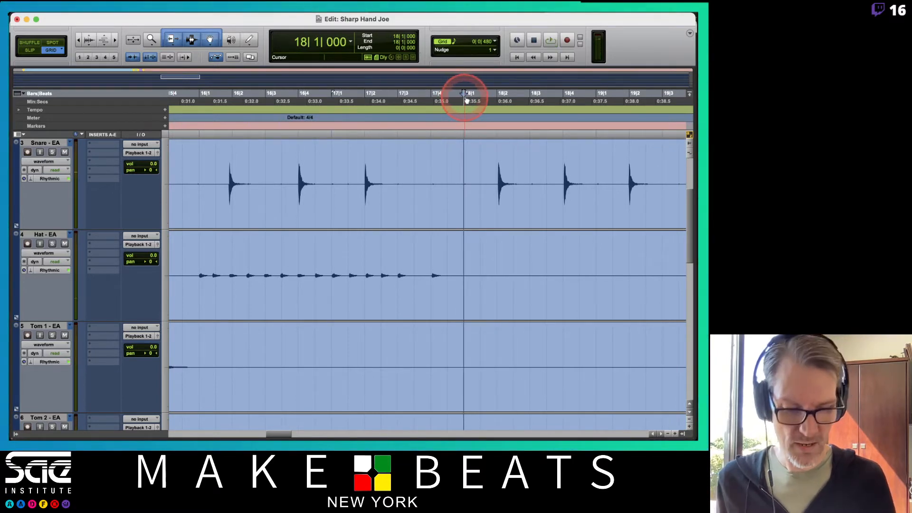
key(KP_Enter)
text(Ride)
key(Return)
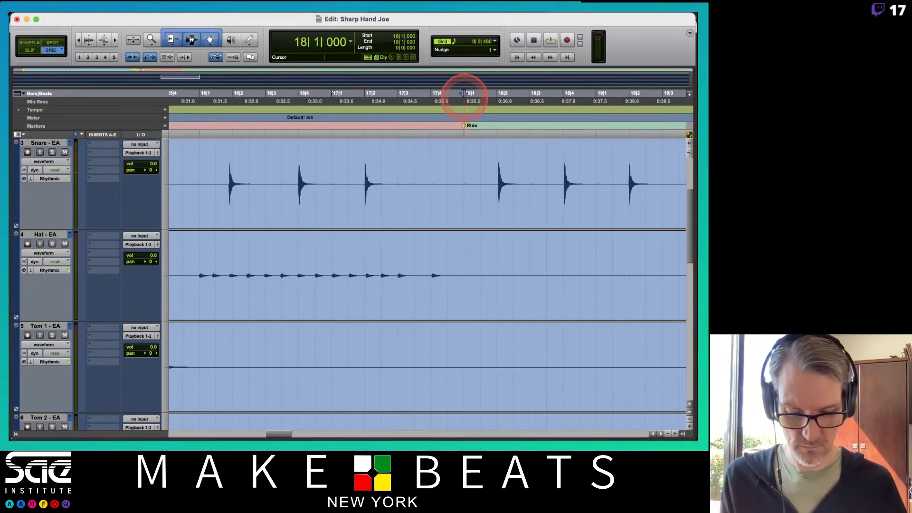
Step: Play the passage around bars 25 and 26 where the hi-hat returns and add a marker named CH at bar 26
key(r)
key(r)
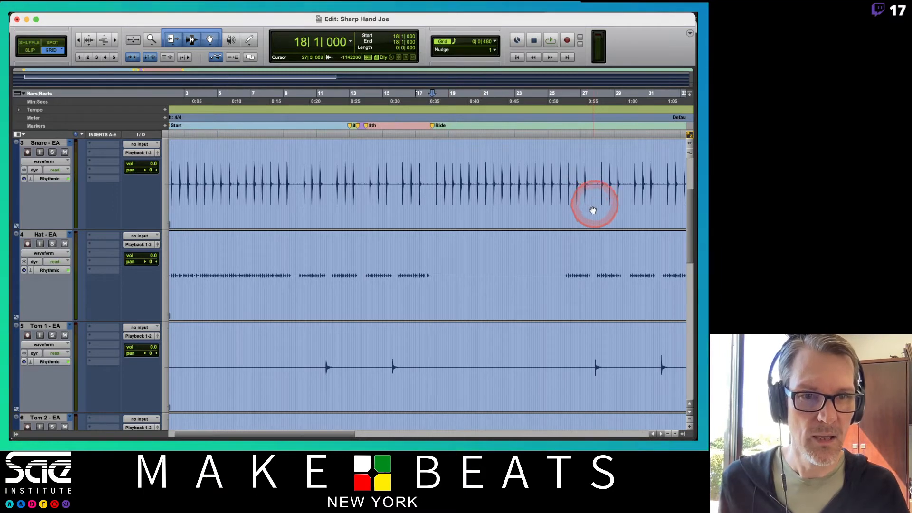
click(565, 98)
key(space)
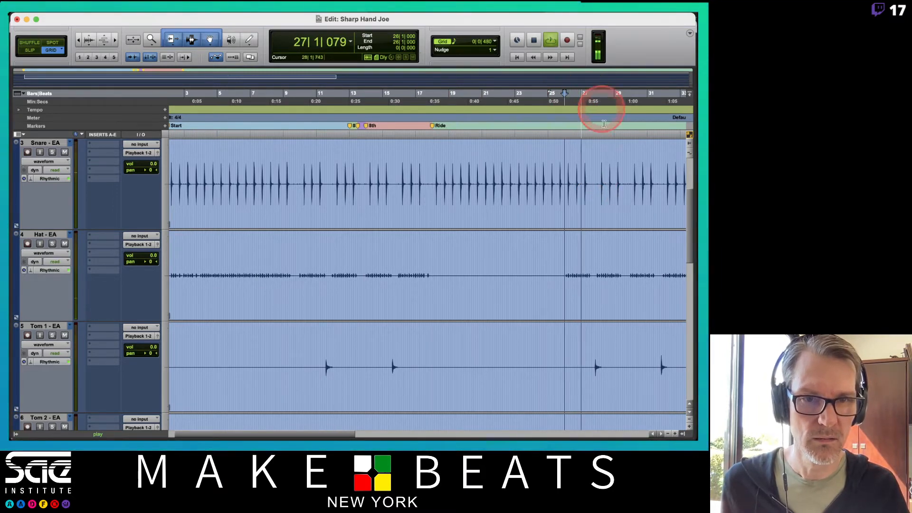
key(space)
click(550, 100)
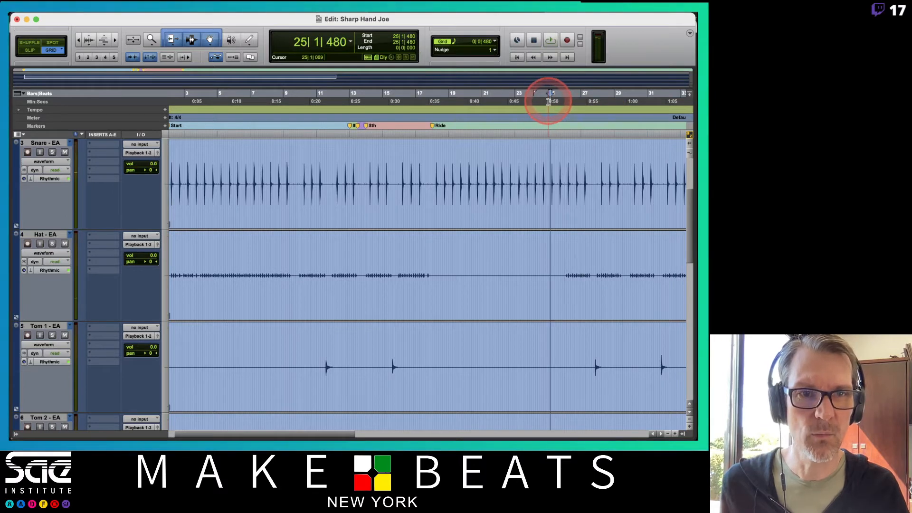
key(space)
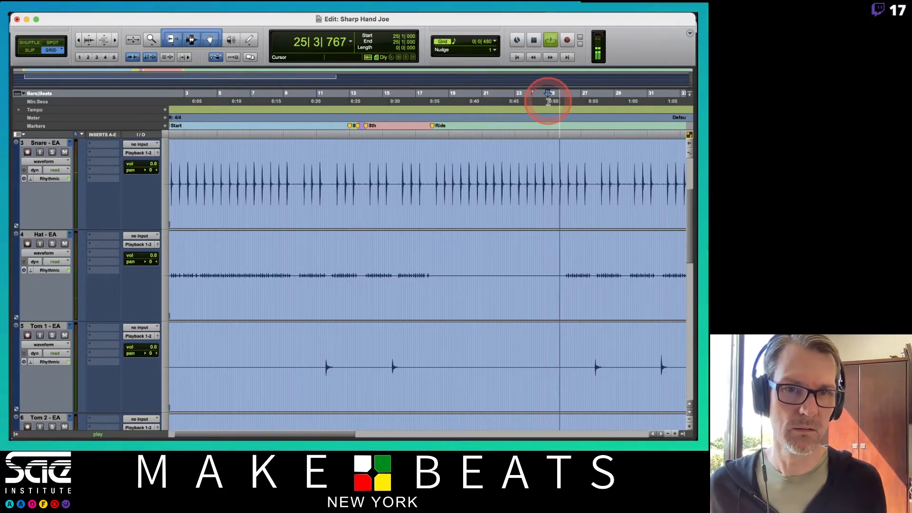
key(KP_Enter)
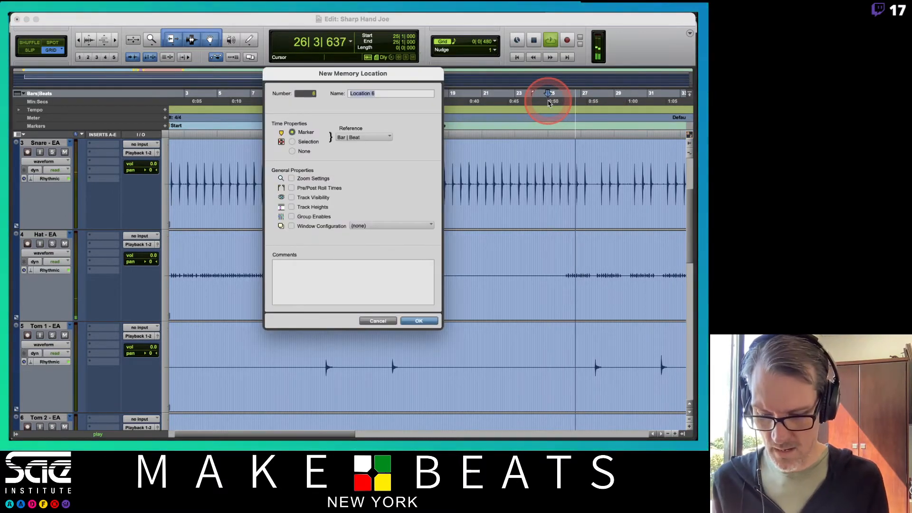
text(CH)
key(Return)
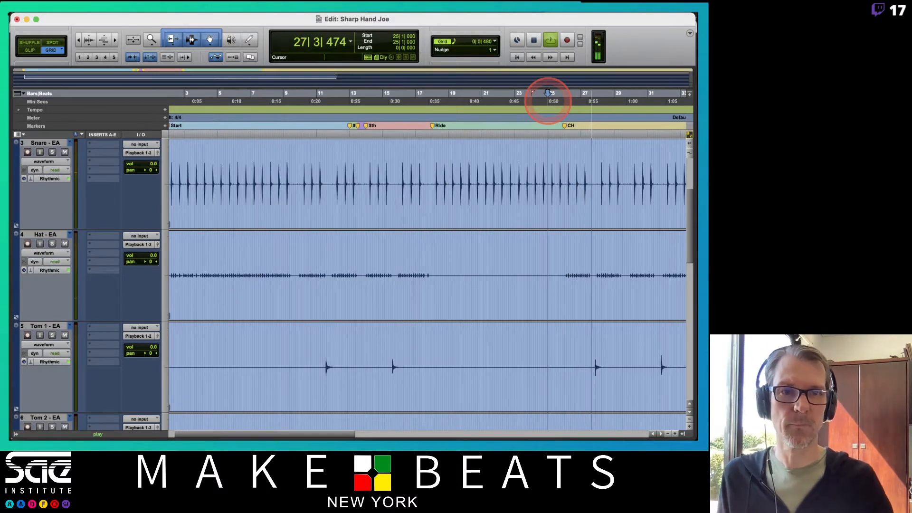
Step: Listen to the passage leading into bar 29 and add a marker named 8th at bar 29 beat 1
scroll(548, 101, right, 5)
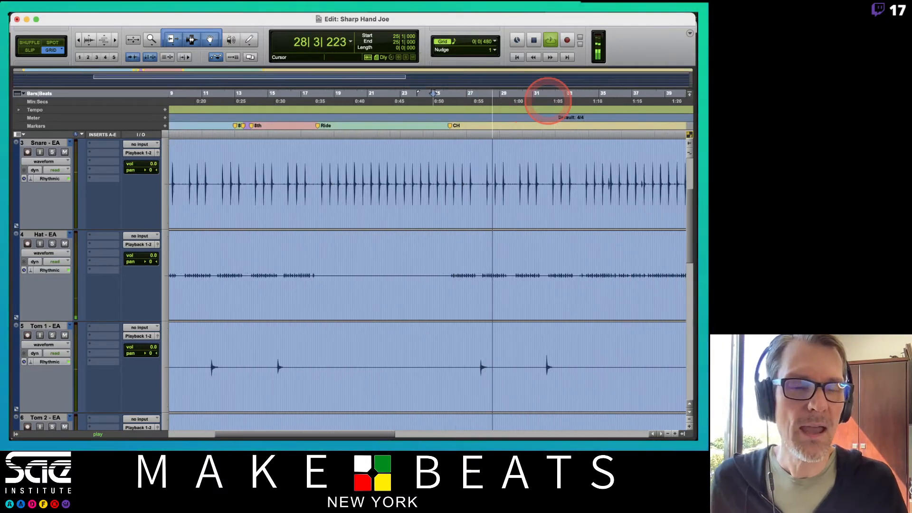
scroll(548, 100, right, 1)
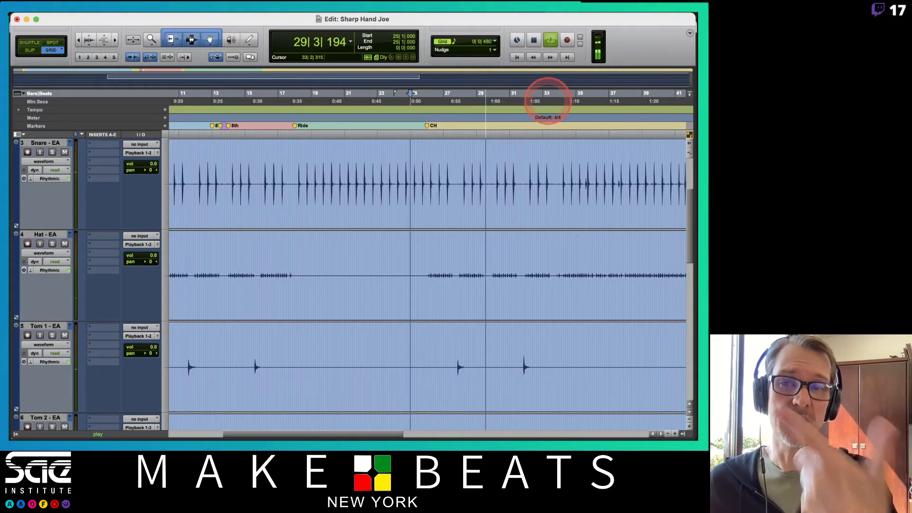
key(space)
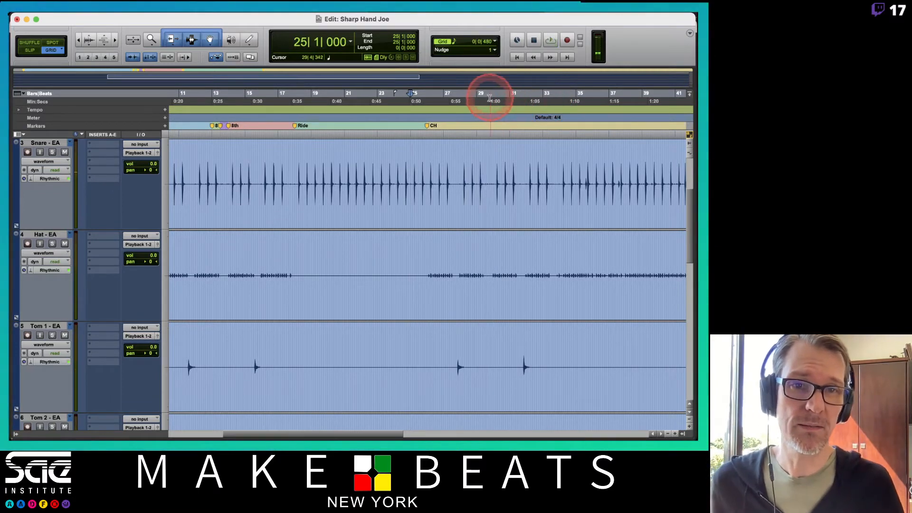
click(476, 99)
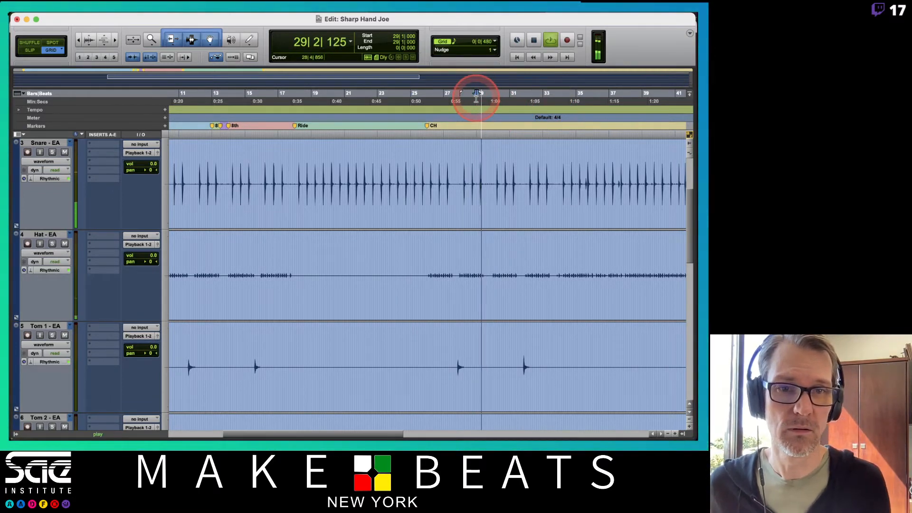
key(space)
key(KP_Enter)
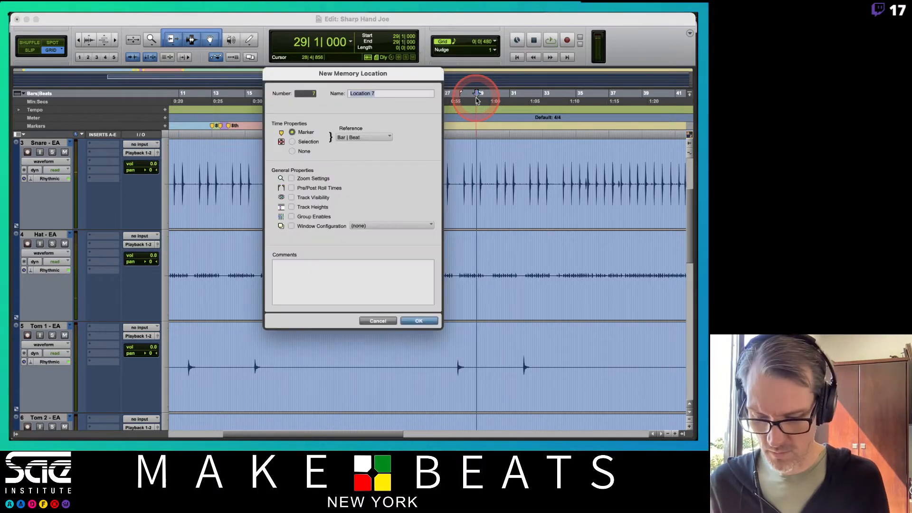
key(Return)
key(super+equal)
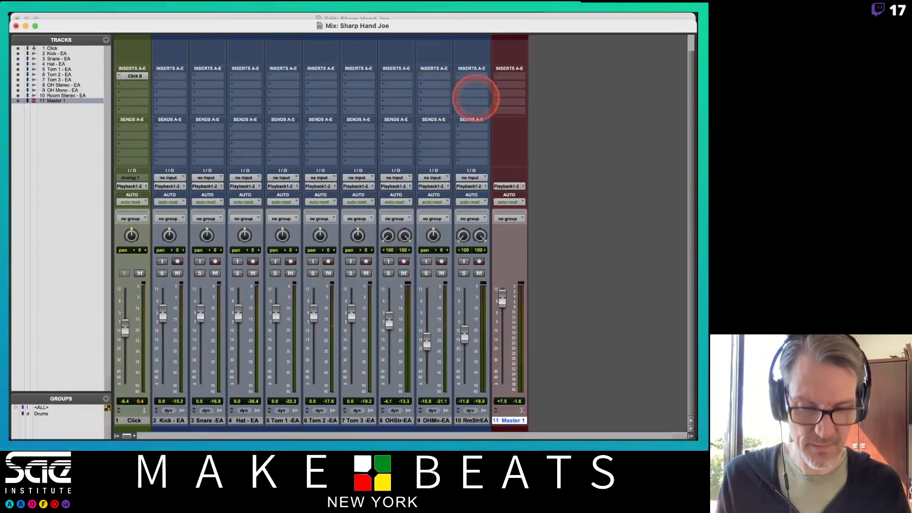
key(super+equal)
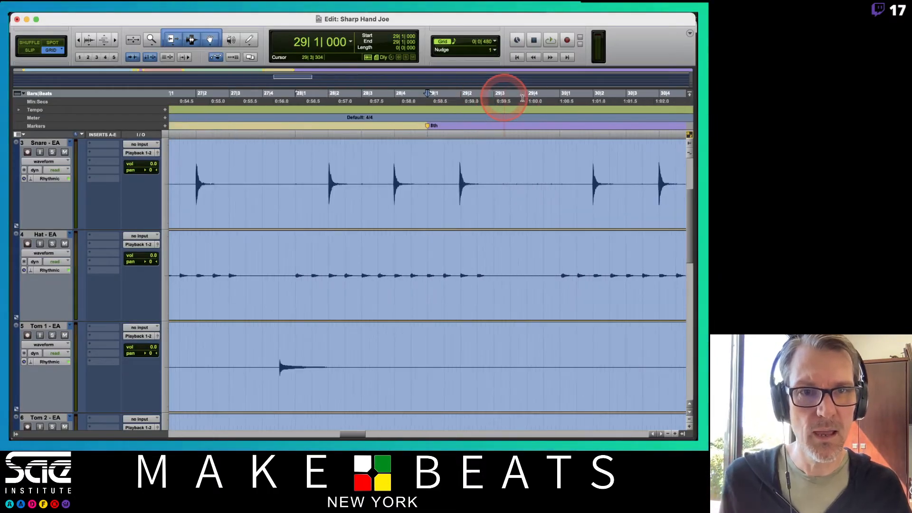
Step: Play from bar 29 beat 3 and add a marker named Trip at that position
click(494, 97)
key(space)
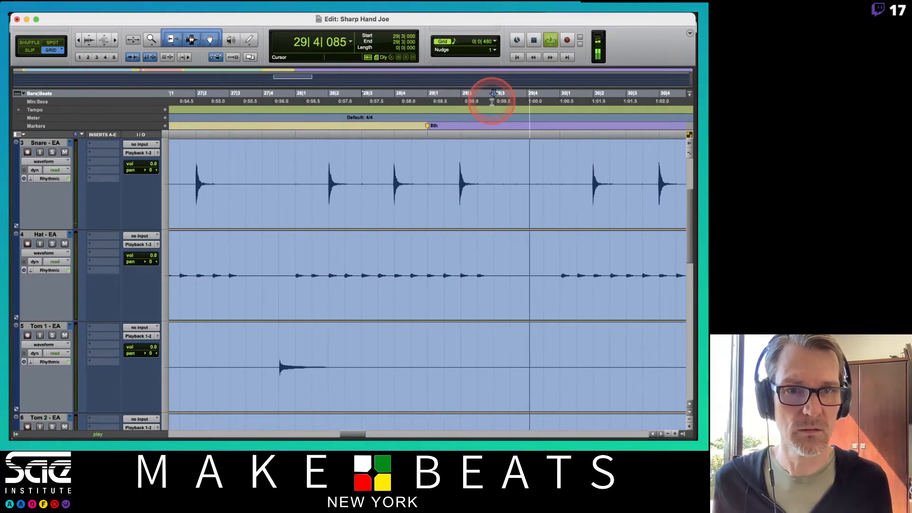
key(space)
key(Return)
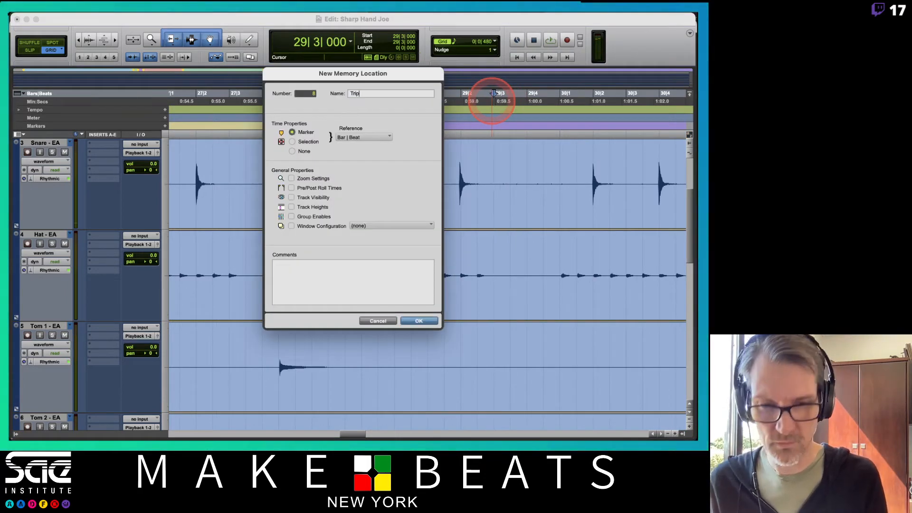
key(Return)
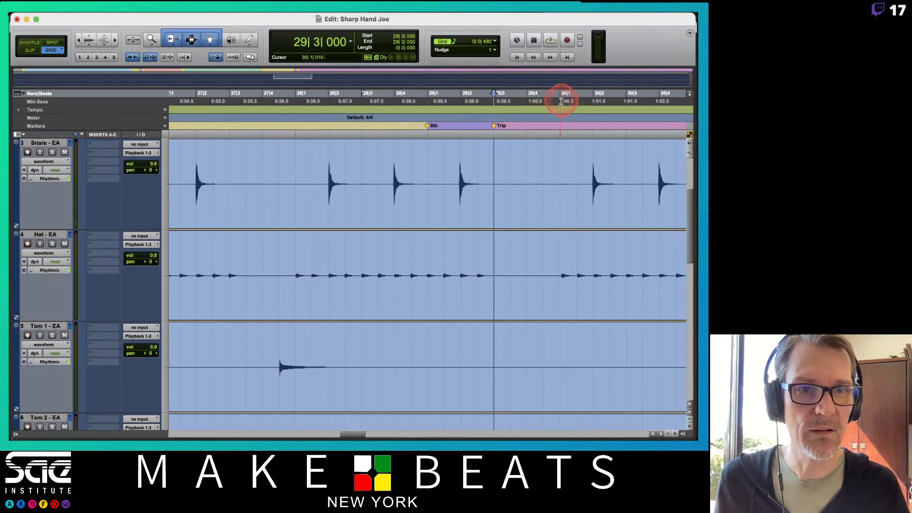
Step: Add a marker named 8th at bar 30 beat 1, where the hi-hat resumes
click(561, 101)
key(Return)
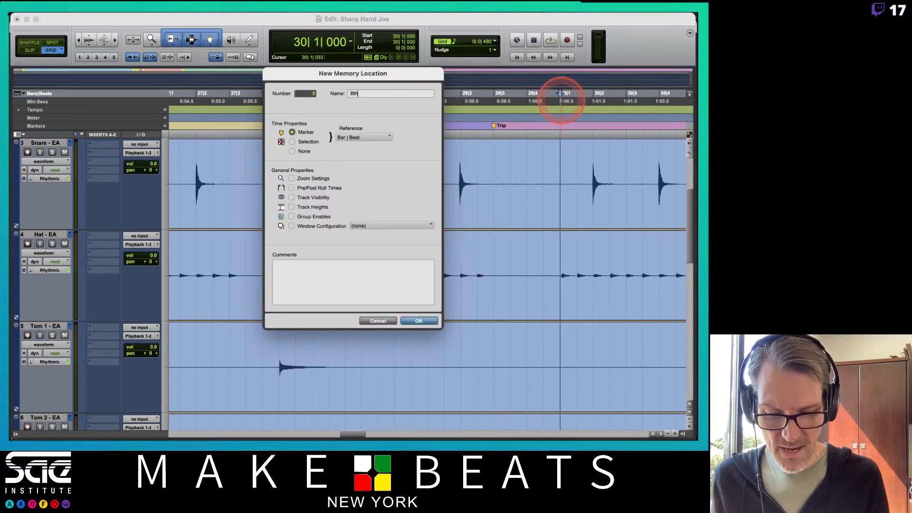
key(Return)
Step: Examine the kick, snare, hat and tom waveforms after bar 30 for further changes of feel
key(r)
key(r)
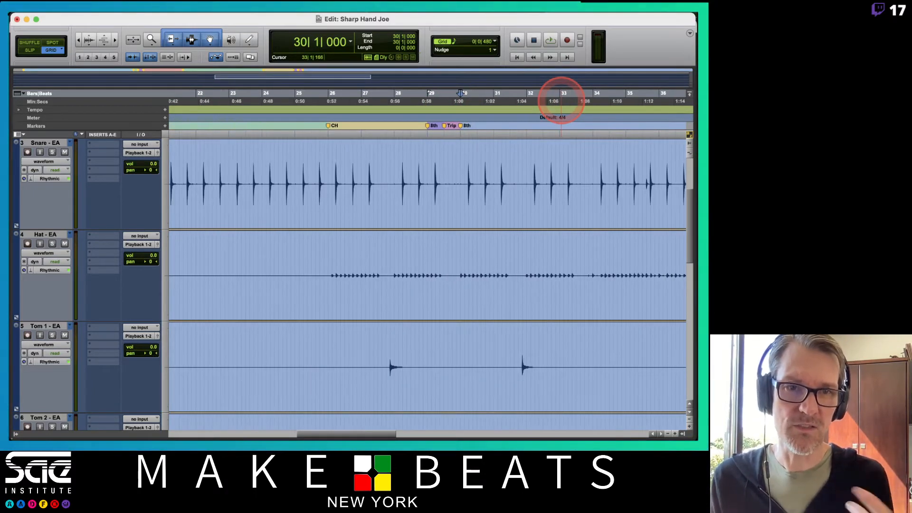
scroll(592, 205, down, 5)
scroll(592, 205, up, 5)
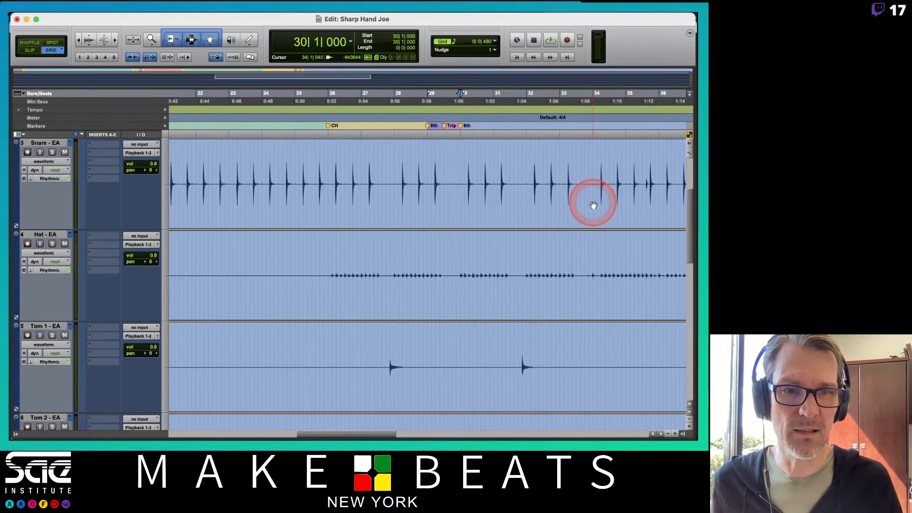
scroll(593, 204, right, 4)
scroll(593, 205, right, 20)
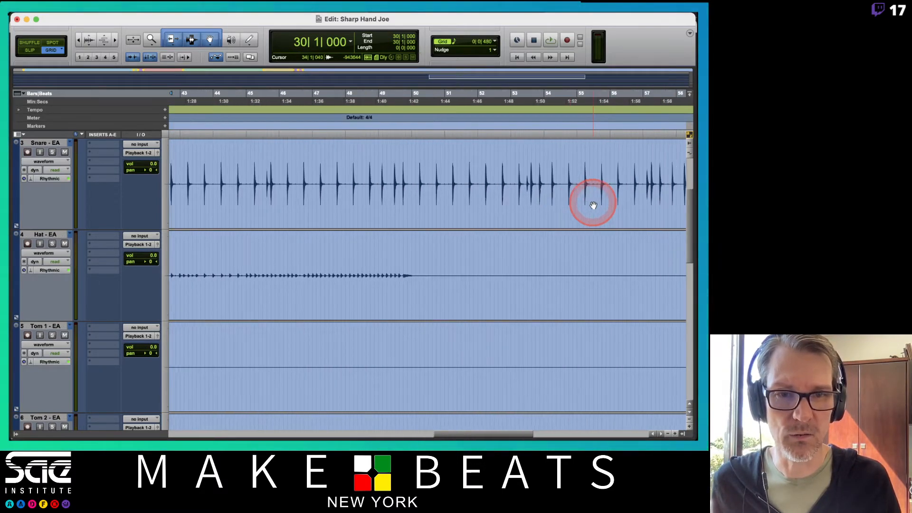
scroll(593, 205, down, 4)
scroll(593, 204, left, 7)
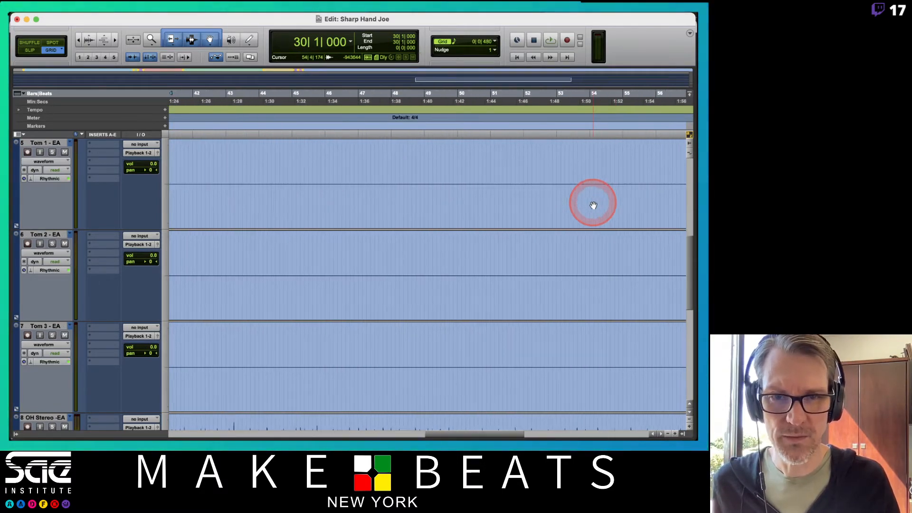
scroll(593, 204, left, 5)
scroll(593, 205, up, 5)
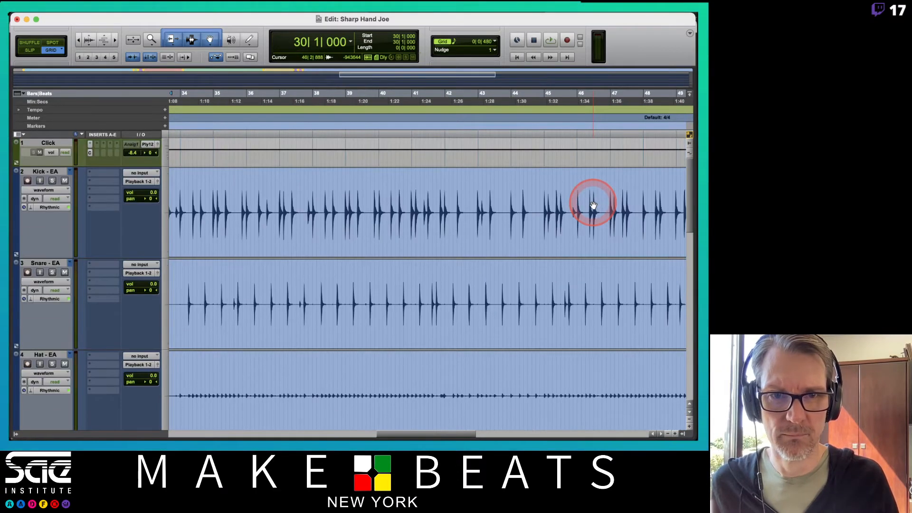
scroll(593, 204, left, 5)
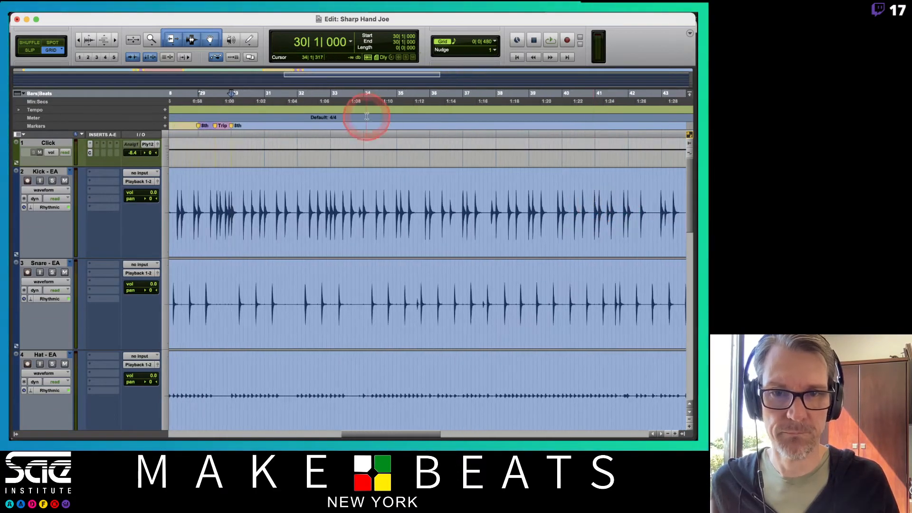
Step: Listen to the groove from bar 33 beat 1 to check its rhythmic feel
click(334, 98)
key(space)
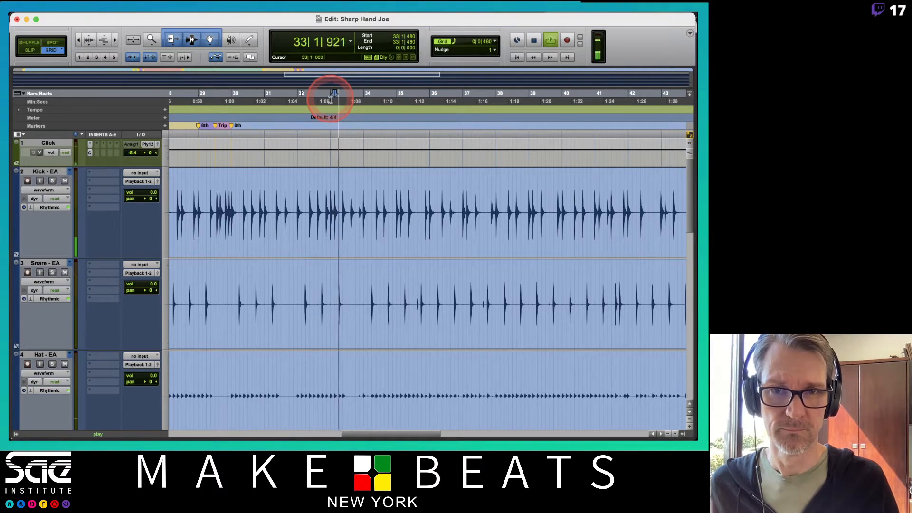
click(330, 99)
key(space)
key(space)
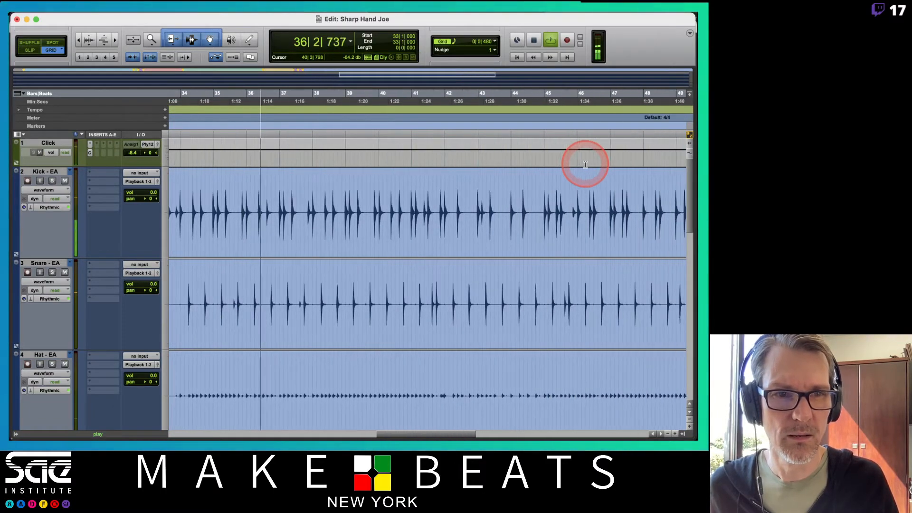
scroll(585, 165, down, 3)
scroll(585, 165, up, 3)
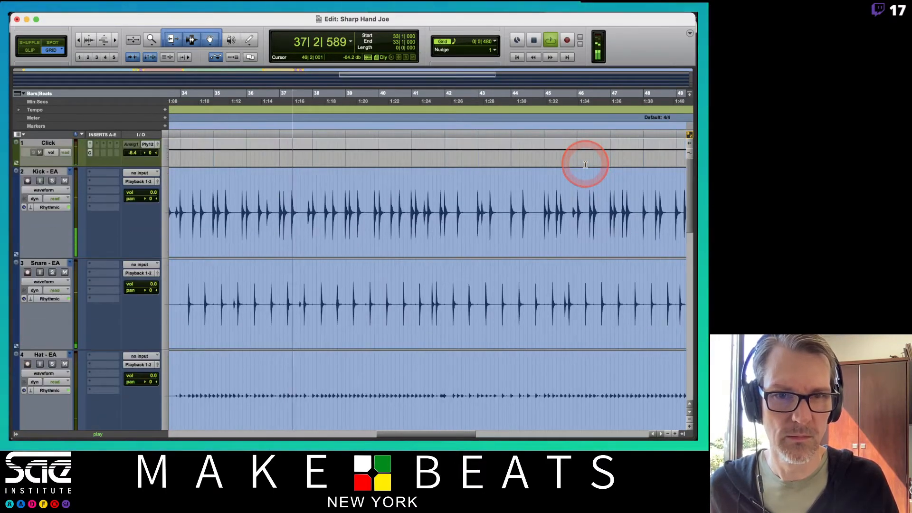
Step: Listen to the groove from bar 42 and the end of the hi-hat part from bar 49
key(space)
key(space)
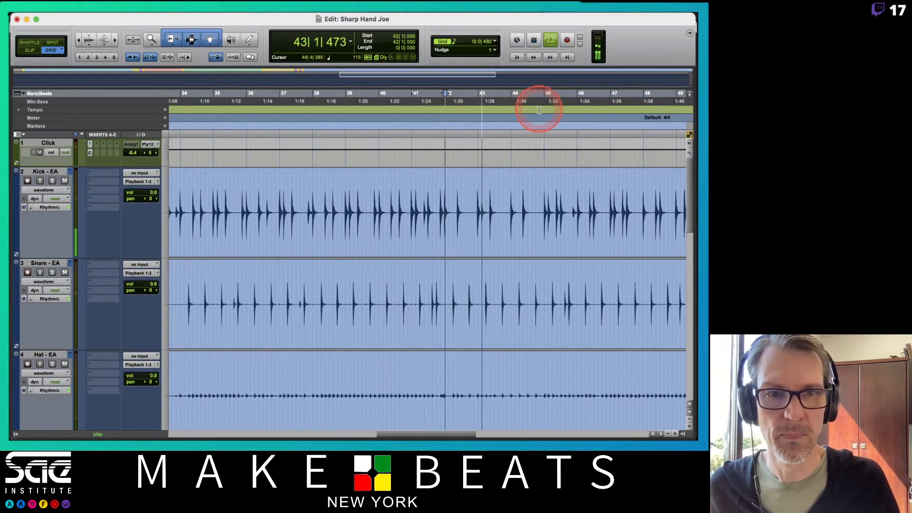
scroll(538, 119, right, 3)
scroll(539, 130, right, 2)
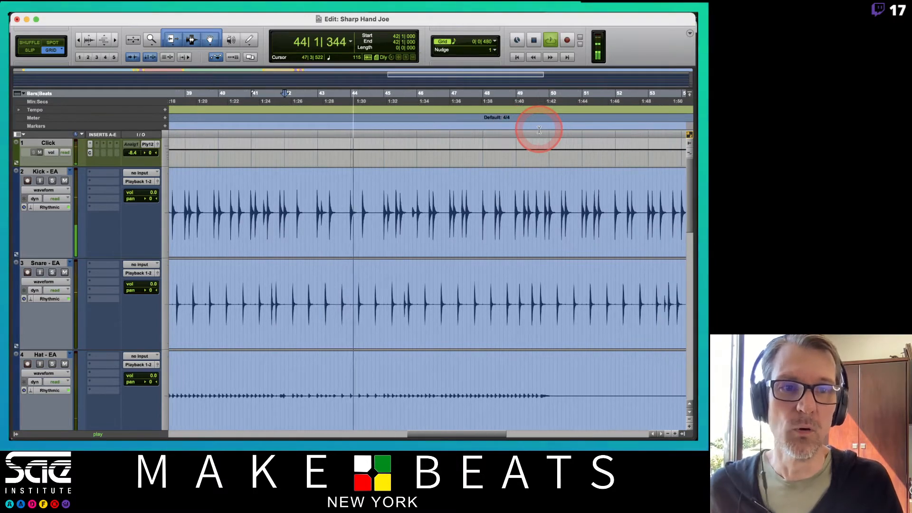
key(space)
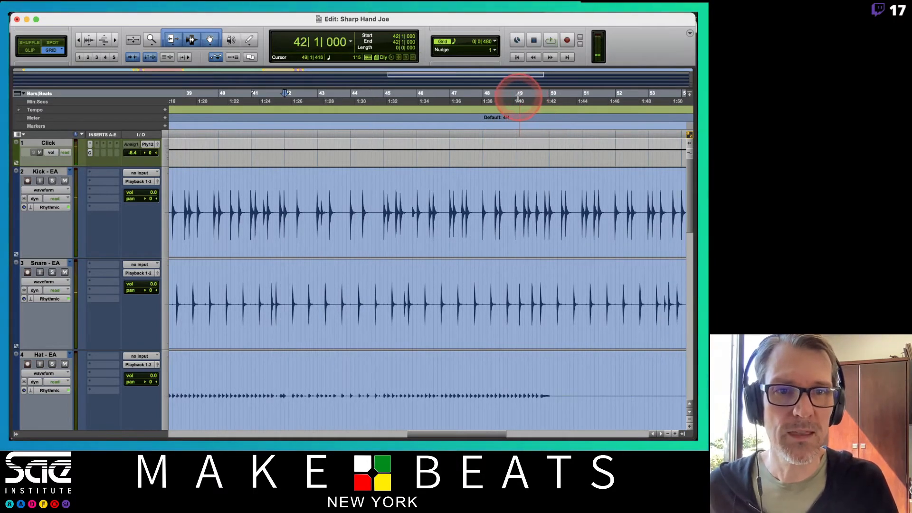
key(space)
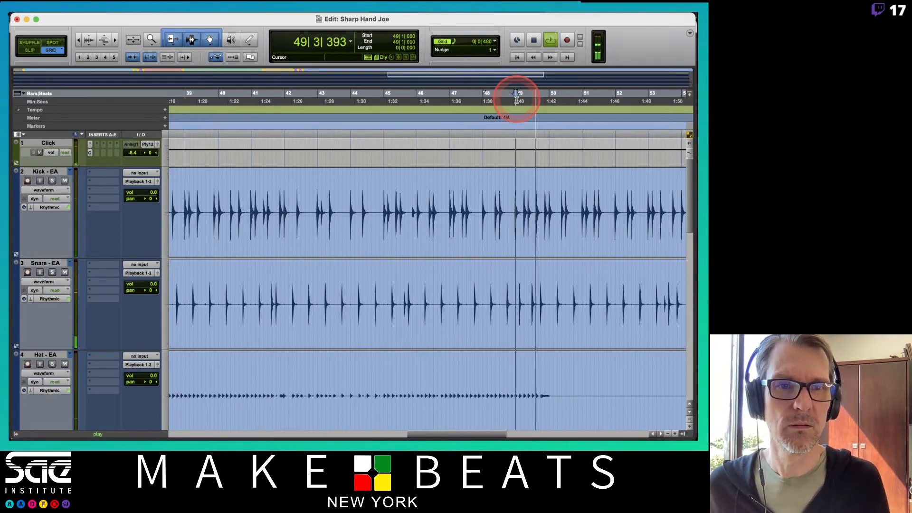
key(space)
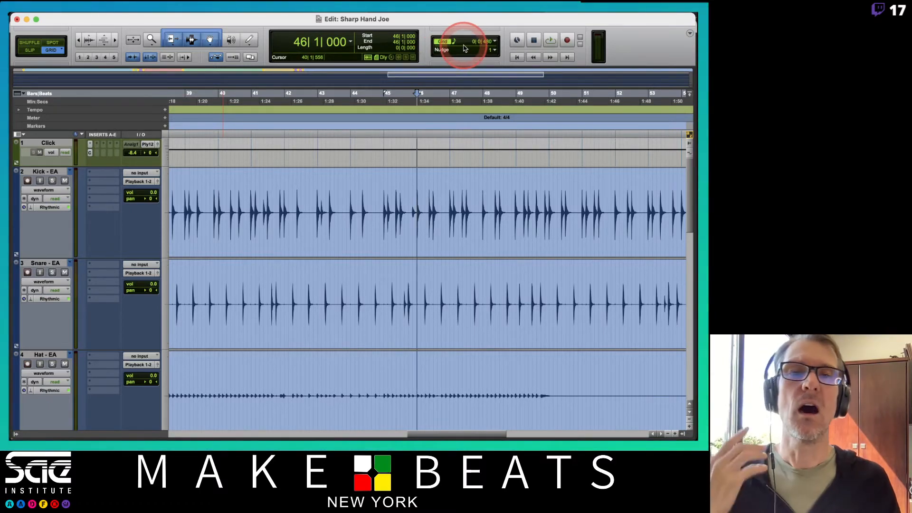
Step: Play from bar 46 and, during playback, add a marker named Ride at bar 50, where the hi-hat stops
click(494, 43)
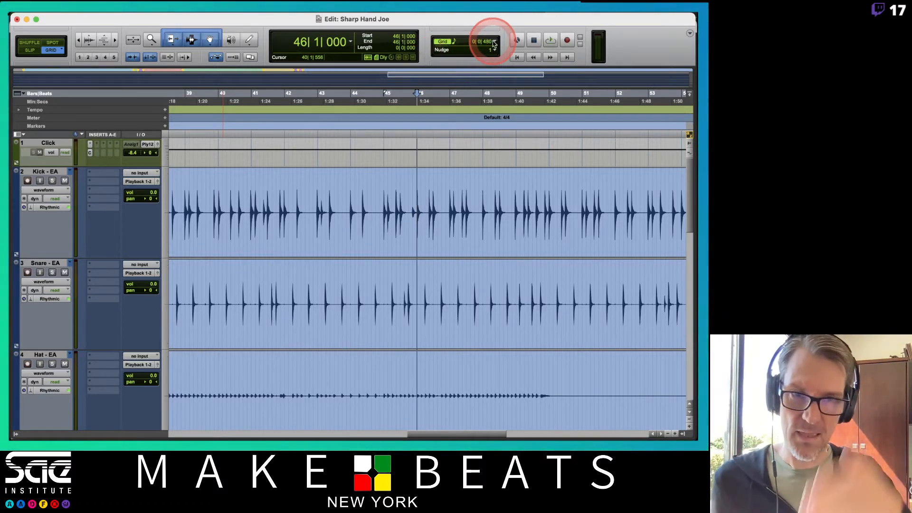
key(space)
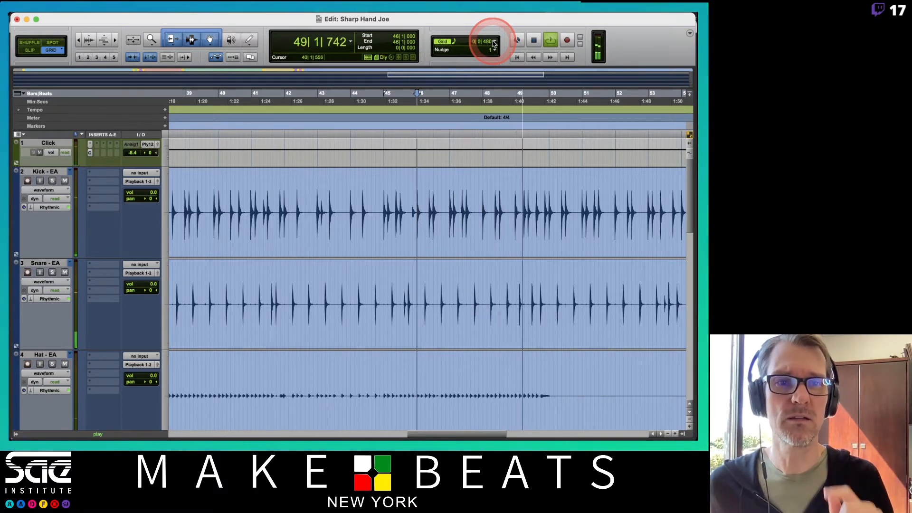
key(KP_Enter)
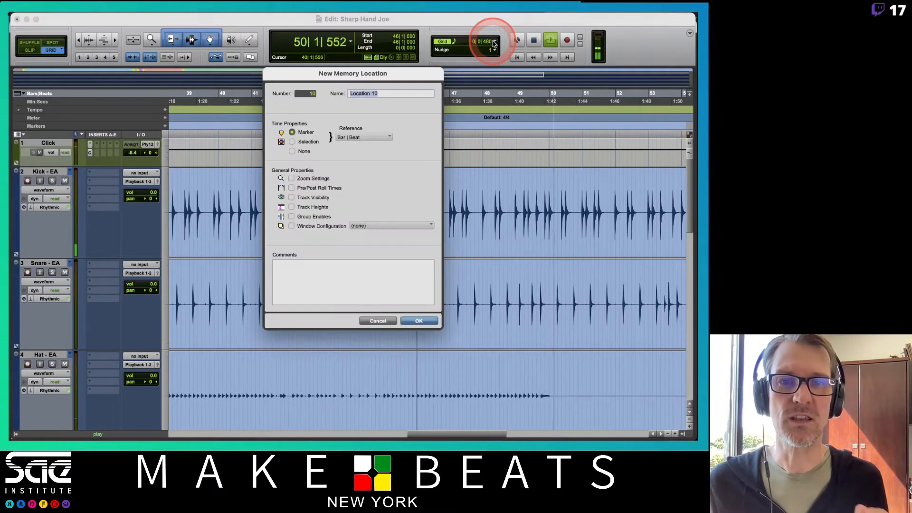
text(R)
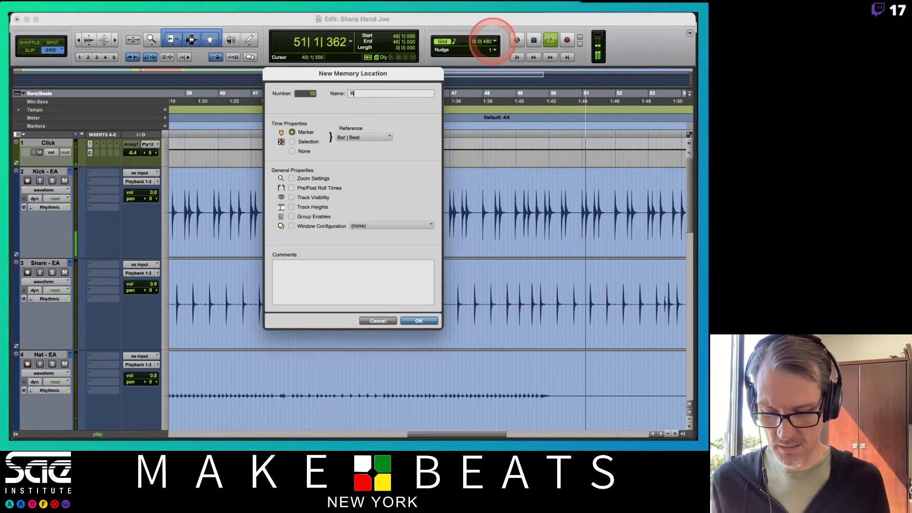
text(ide)
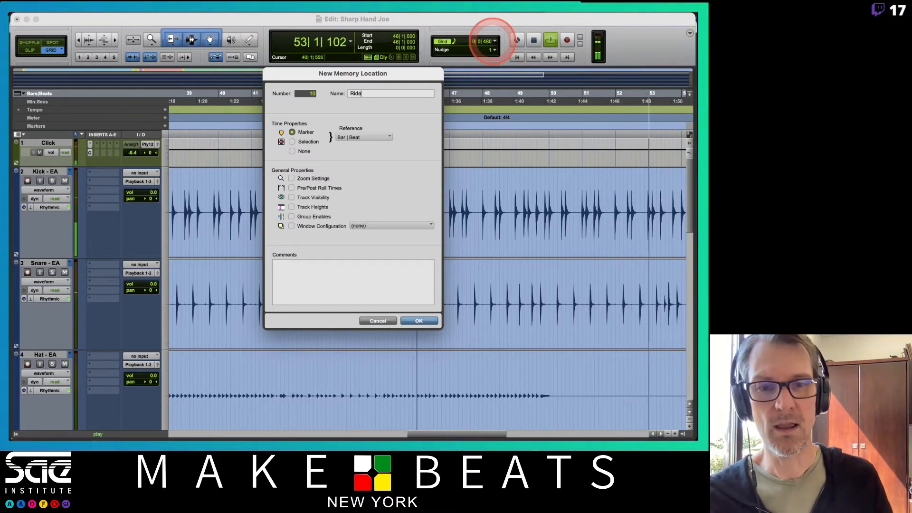
click(407, 322)
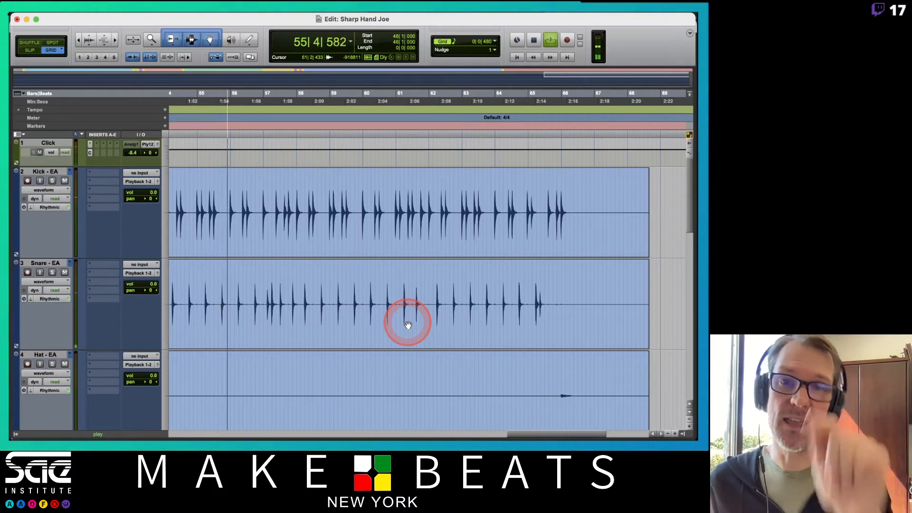
key(space)
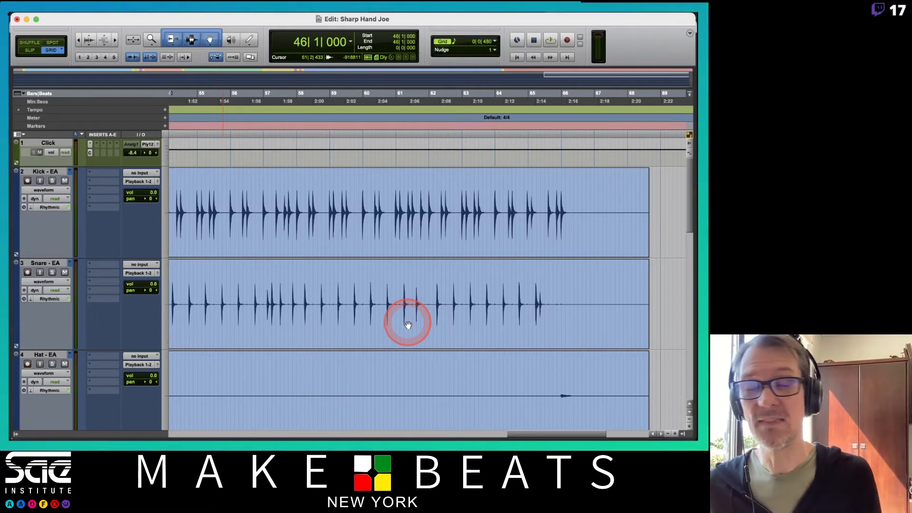
Step: Play from bar 64 beat 4 and, during playback, add a marker named Out at bar 68, where the drums have rung out
scroll(398, 314, left, 10)
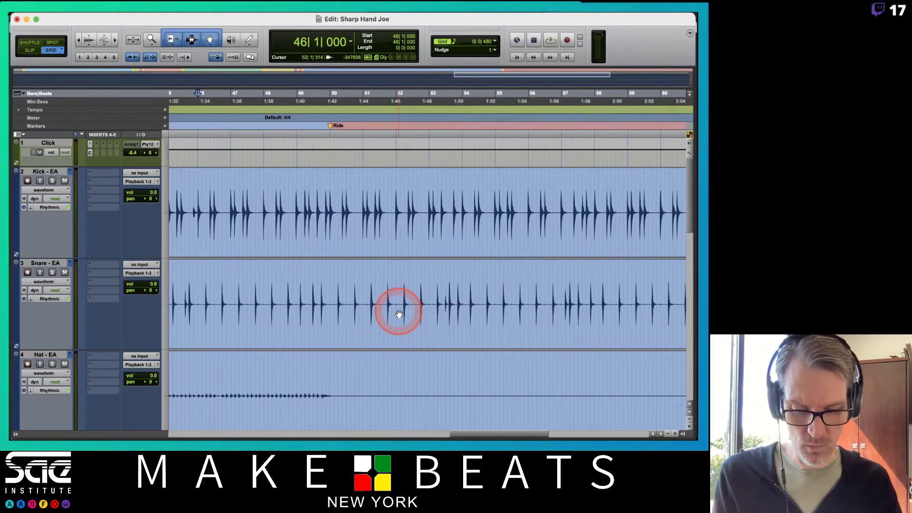
key(r)
key(r)
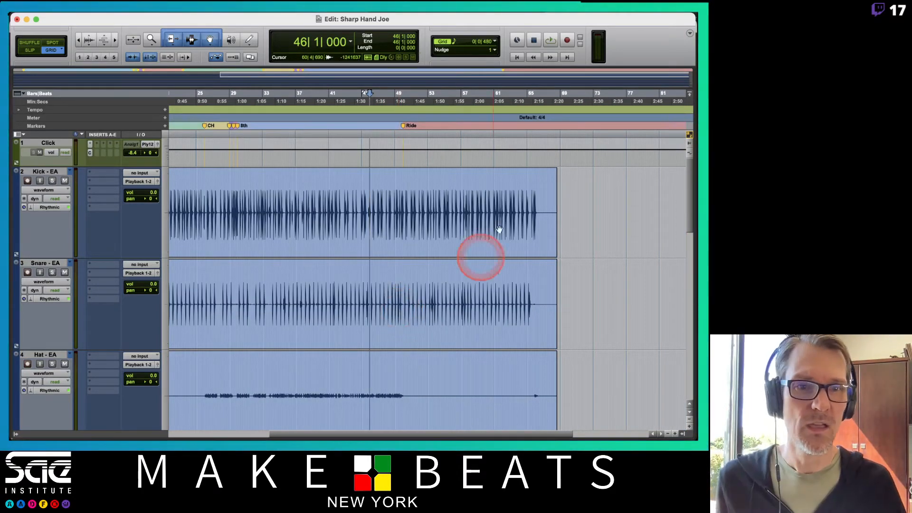
click(526, 101)
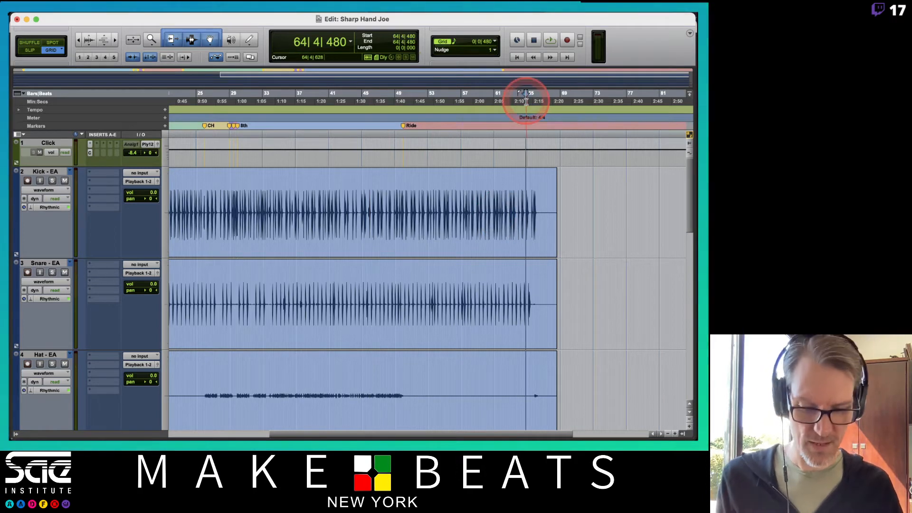
key(t)
key(t)
key(t)
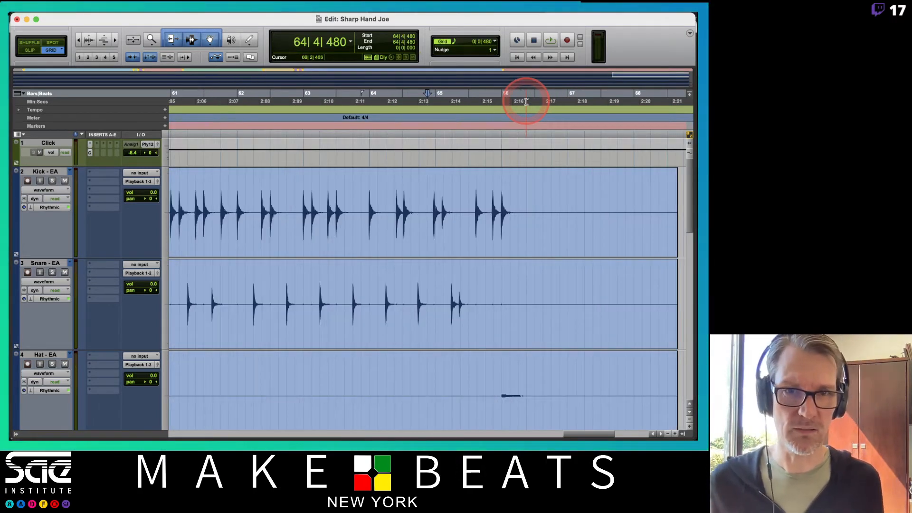
key(space)
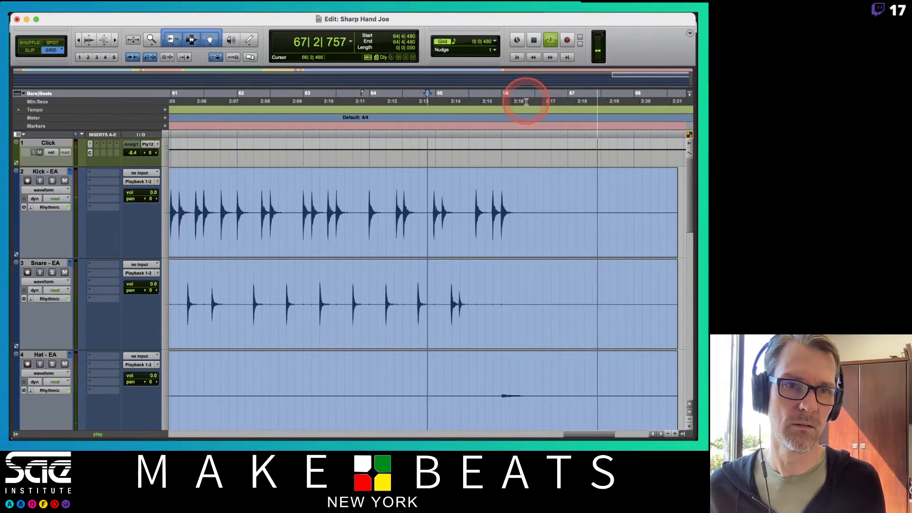
key(KP_Enter)
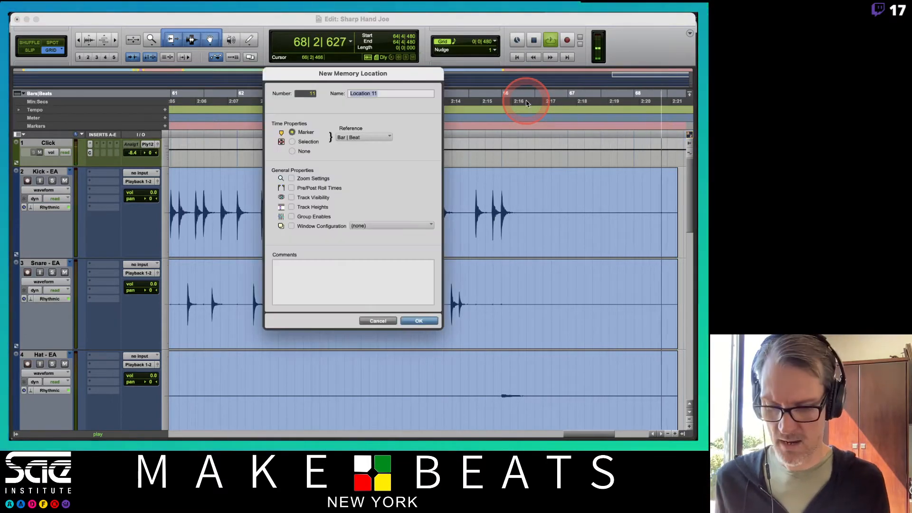
text(Out)
key(Return)
key(space)
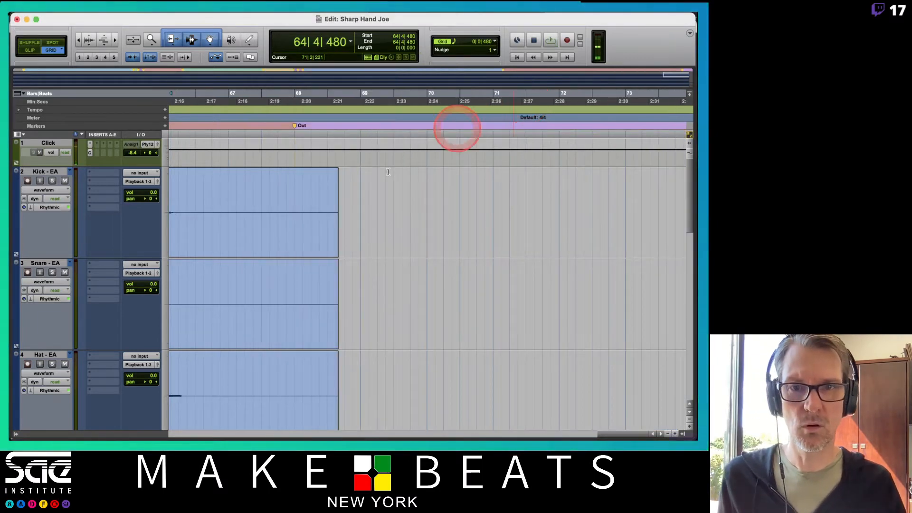
Step: Show the track and group lists and enable the Drums group so all drum tracks are edited together
click(374, 207)
key(r)
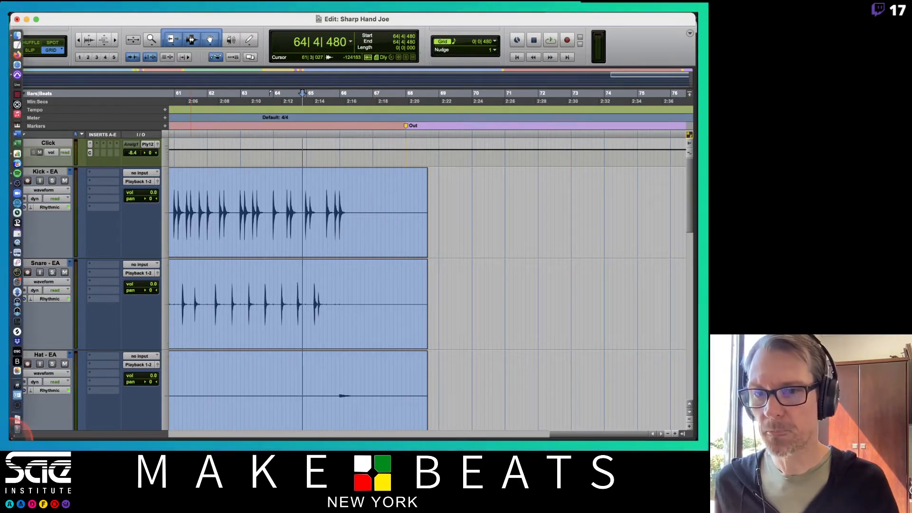
click(14, 433)
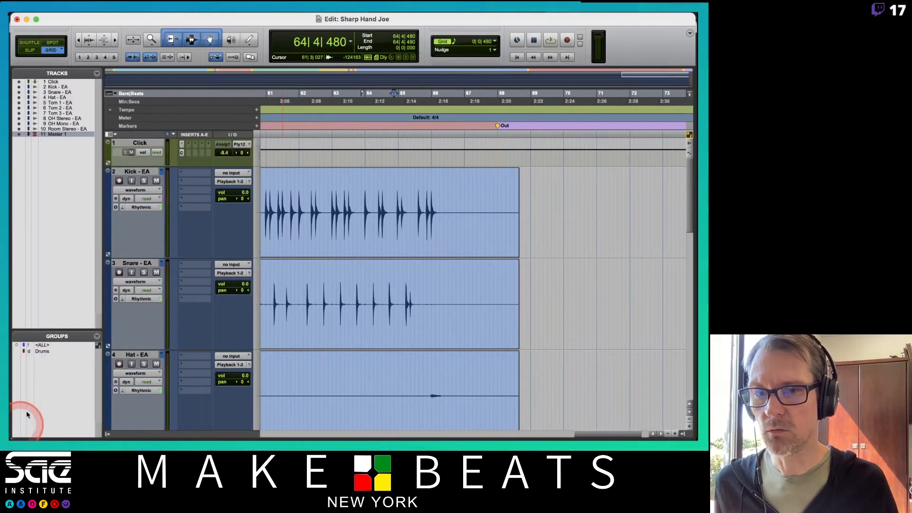
click(40, 350)
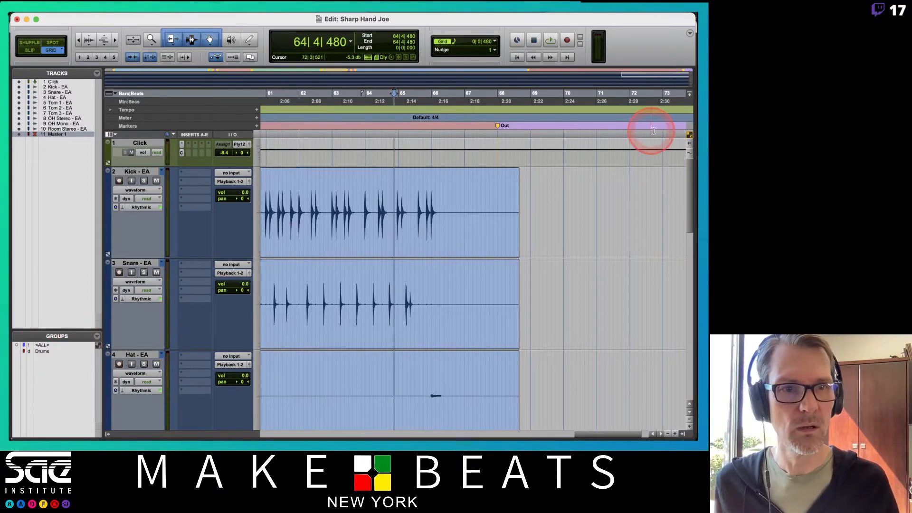
click(90, 351)
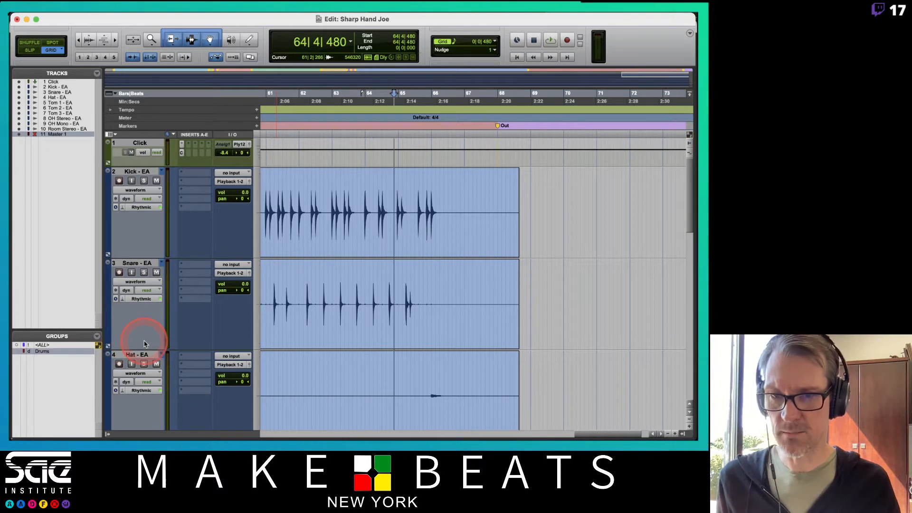
Step: Delete the leftover audio on all grouped drum tracks from the Out marker at bar 68 to the clip ends
click(497, 191)
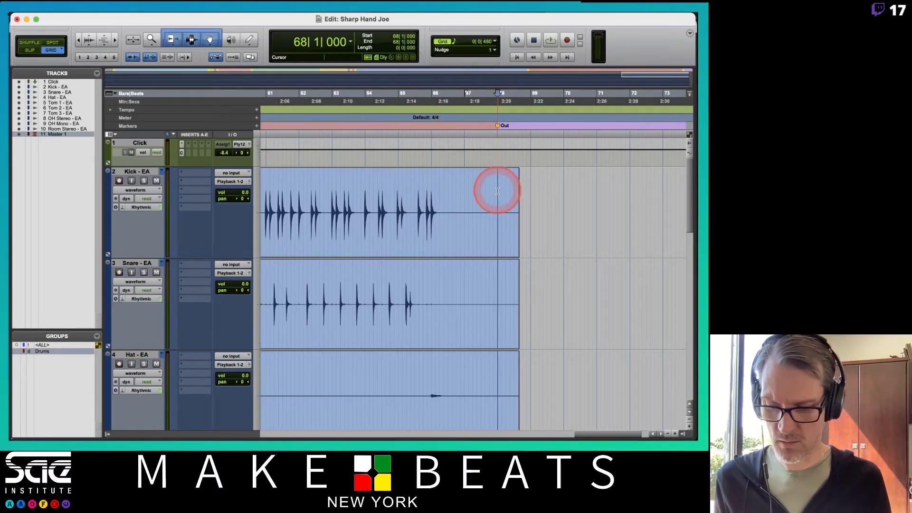
key(shift+Tab)
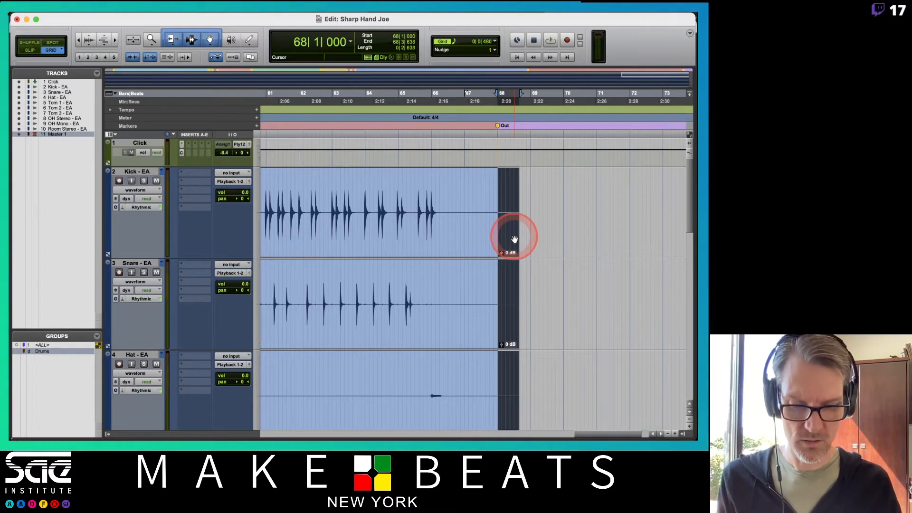
key(BackSpace)
key(super+bracketleft)
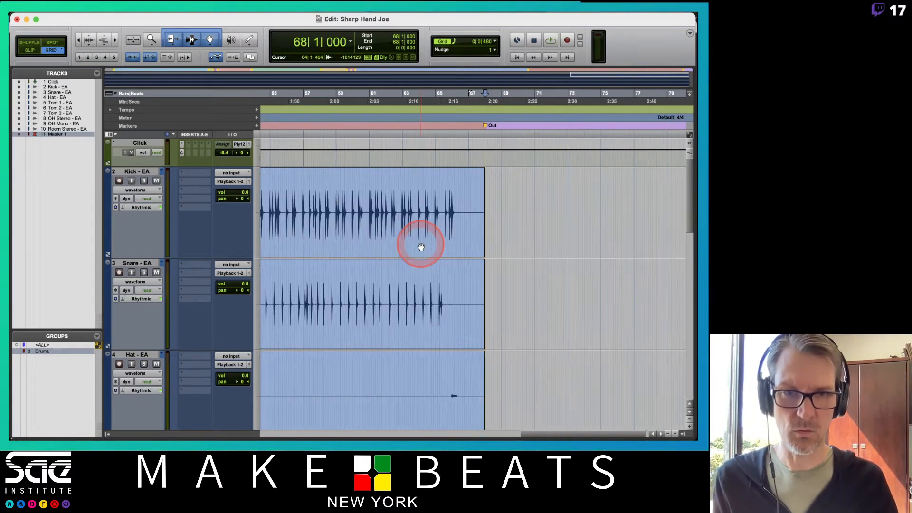
Step: Turn on the display of clip names for the drum clips and hide the track and group lists
click(398, 241)
key(super+bracketleft)
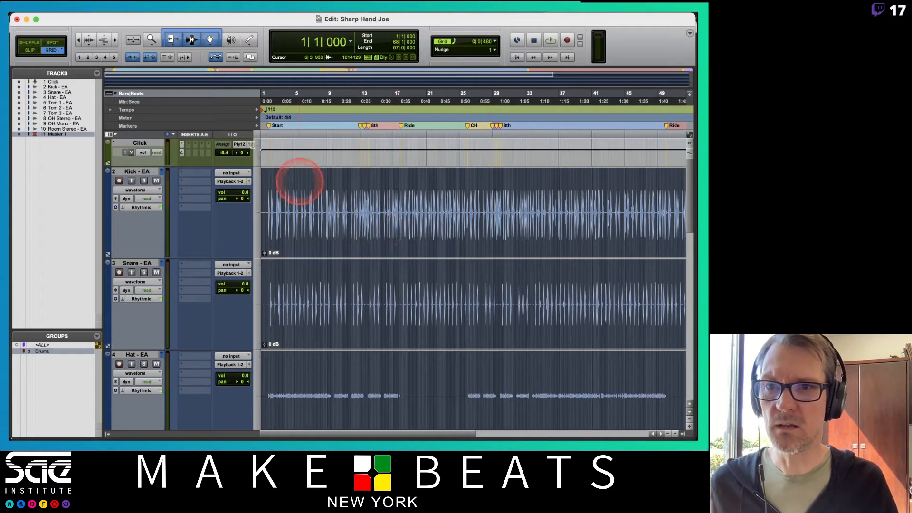
click(172, 18)
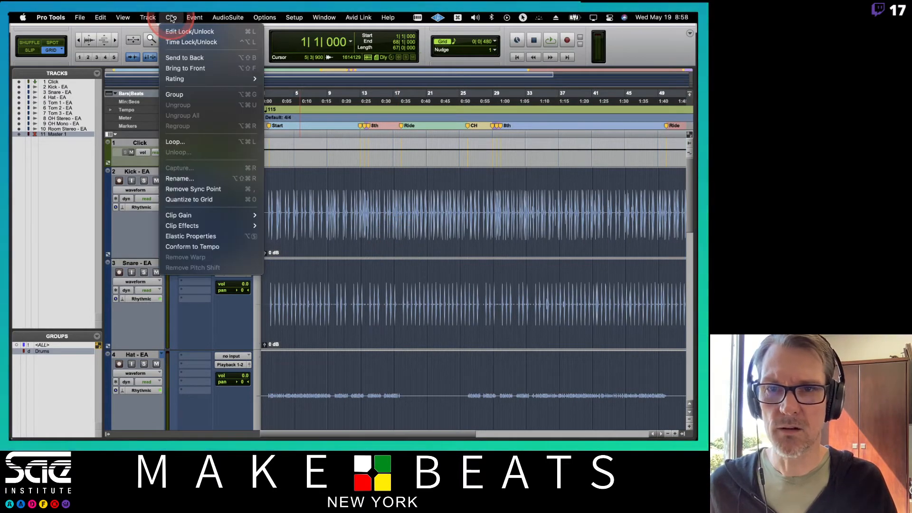
click(147, 18)
click(123, 18)
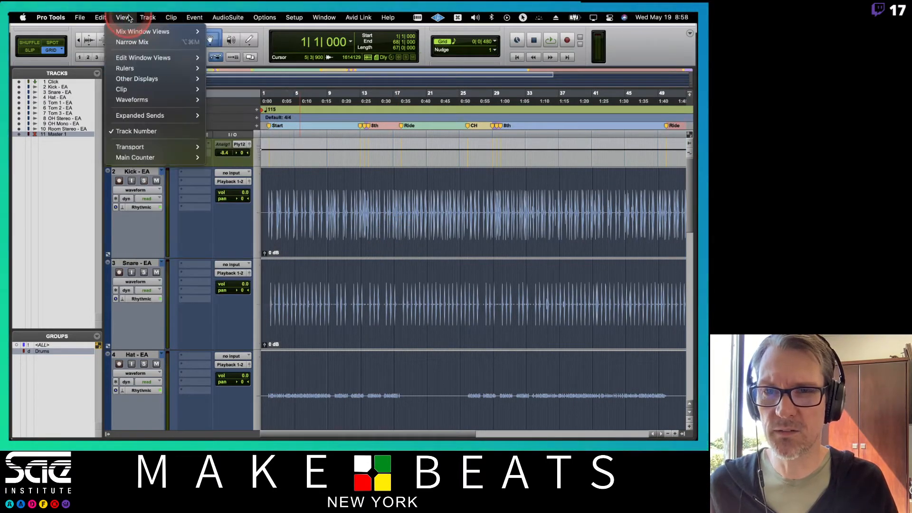
click(122, 89)
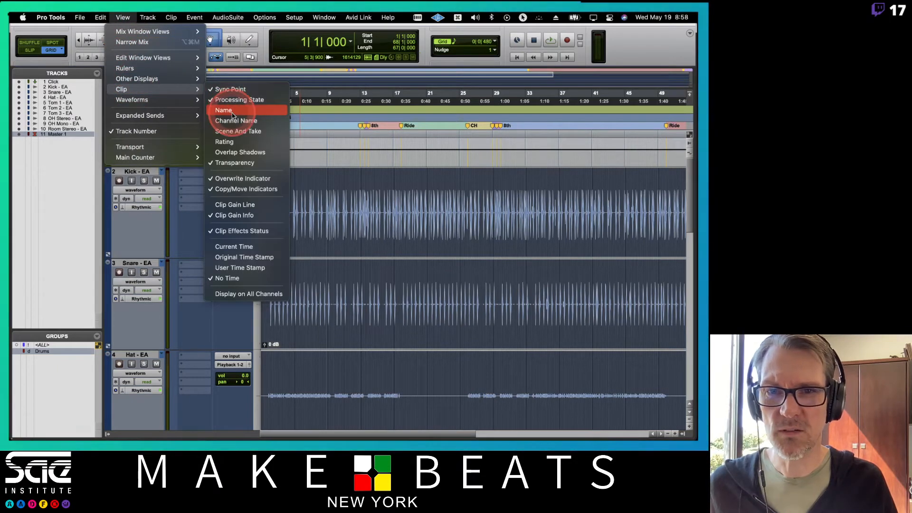
click(233, 116)
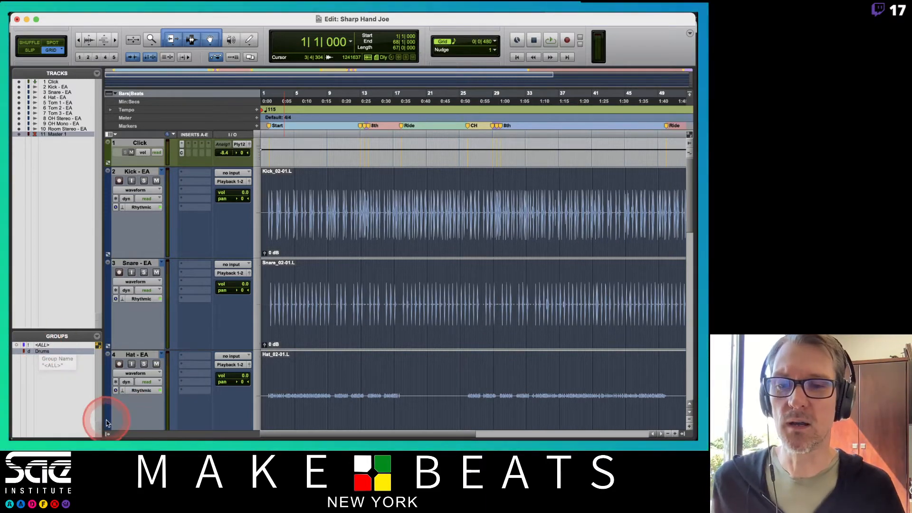
click(106, 434)
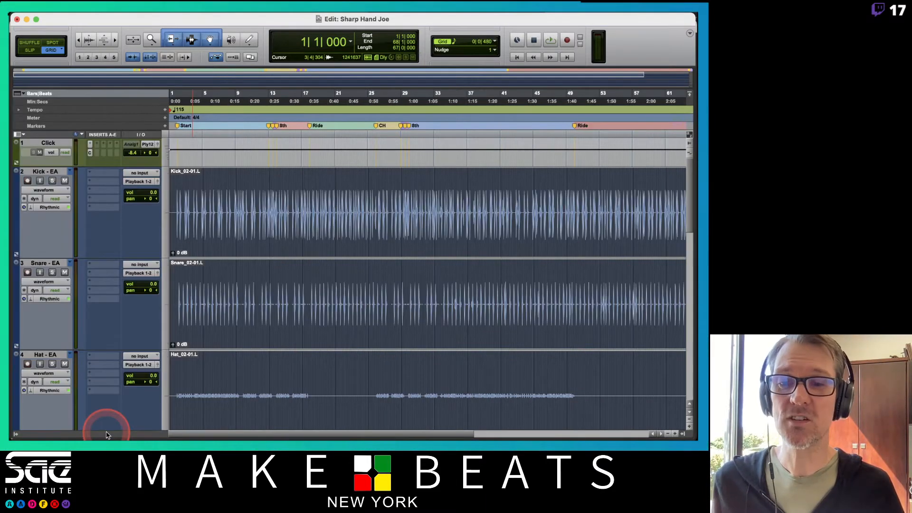
Step: Separate all drum clips at bar 13 beat 1, on the 8th marker, and check the split on the tom tracks
click(267, 186)
key(t)
key(t)
key(t)
key(t)
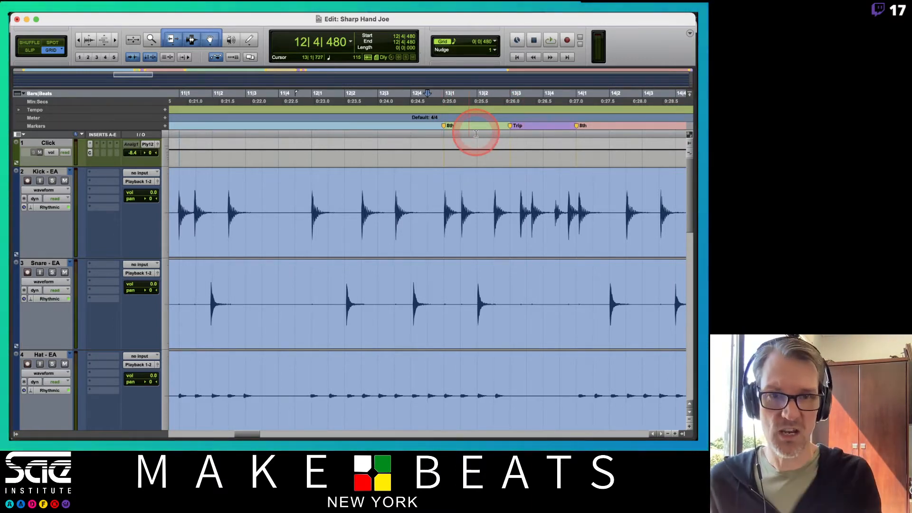
click(447, 203)
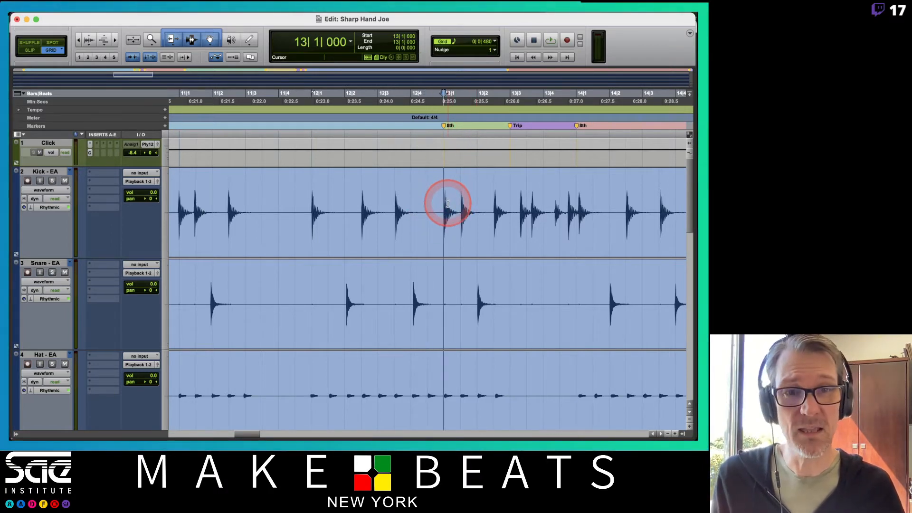
scroll(472, 223, down, 10)
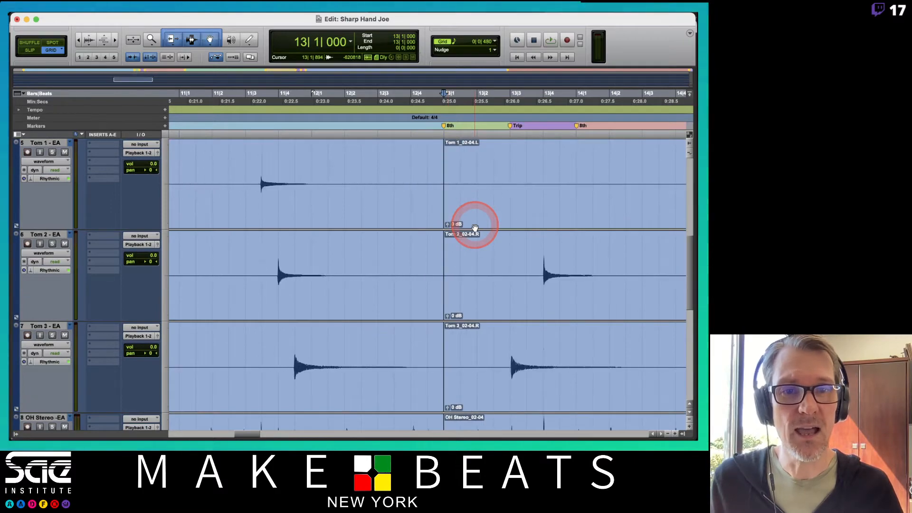
scroll(475, 227, up, 10)
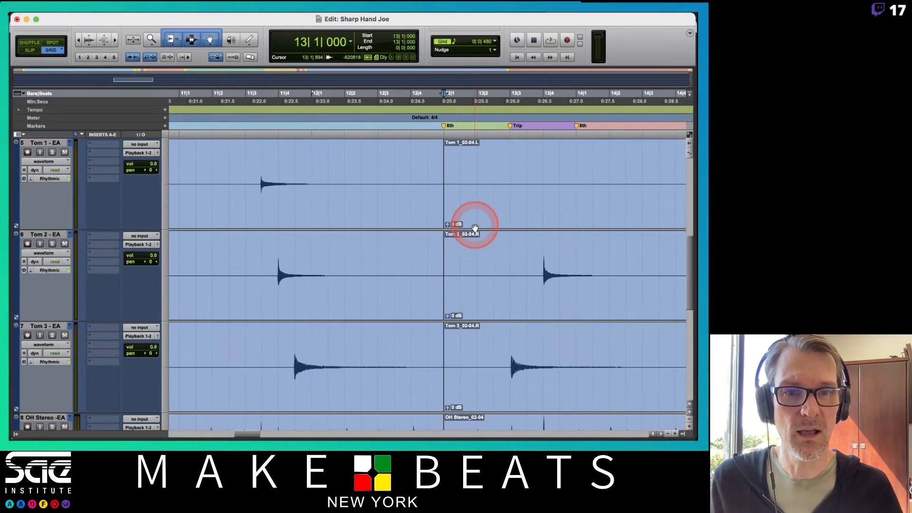
scroll(475, 228, down, 5)
scroll(475, 228, up, 5)
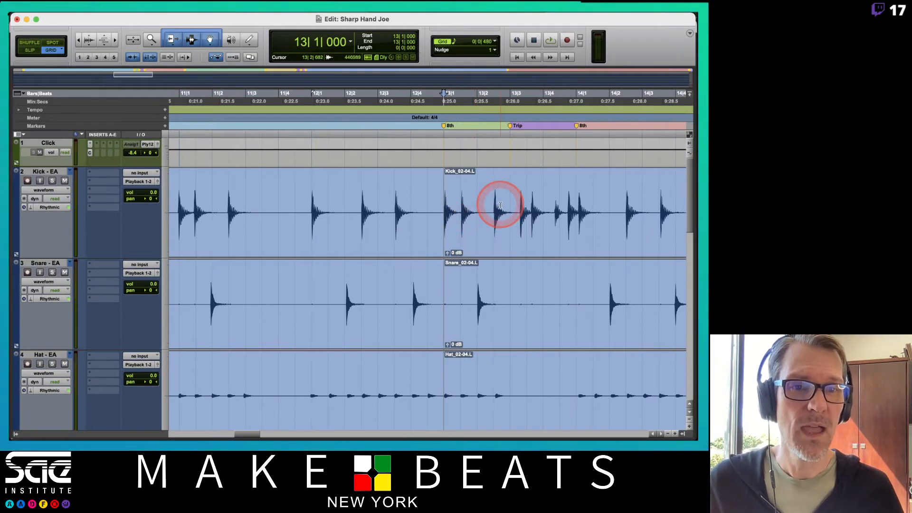
Step: Separate all drum clips at bar 13 beat 3, on the Trip marker
click(506, 204)
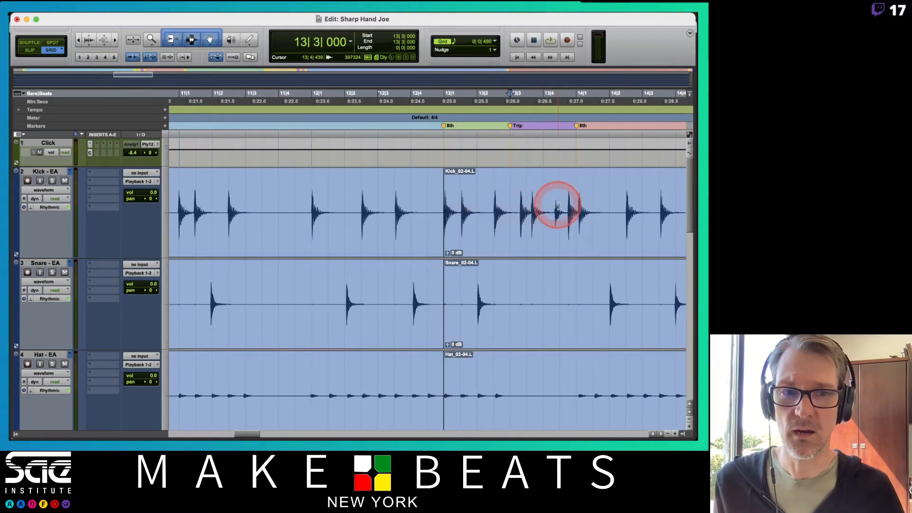
scroll(554, 207, down, 6)
scroll(553, 208, up, 6)
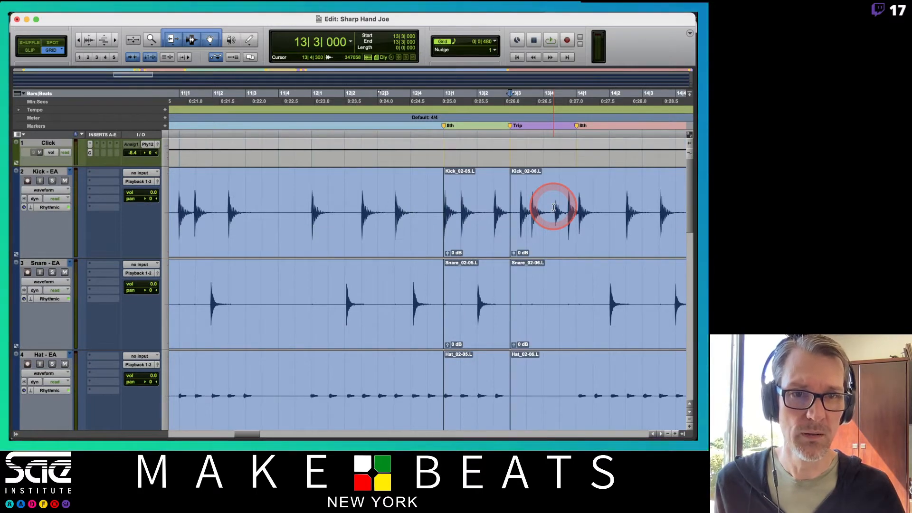
scroll(522, 190, down, 1)
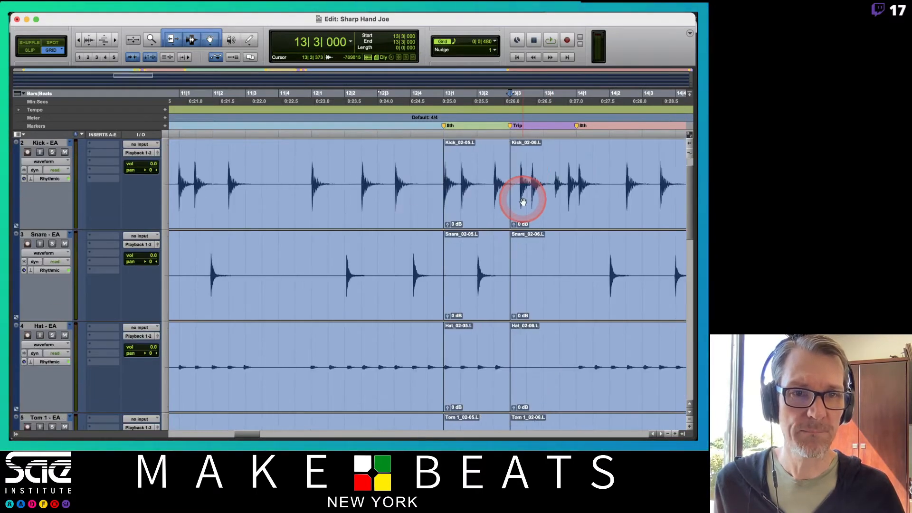
scroll(523, 202, up, 1)
Step: Separate all drum clips at 14|1|072, on the kick transient just after the 8th marker at bar 14
click(576, 185)
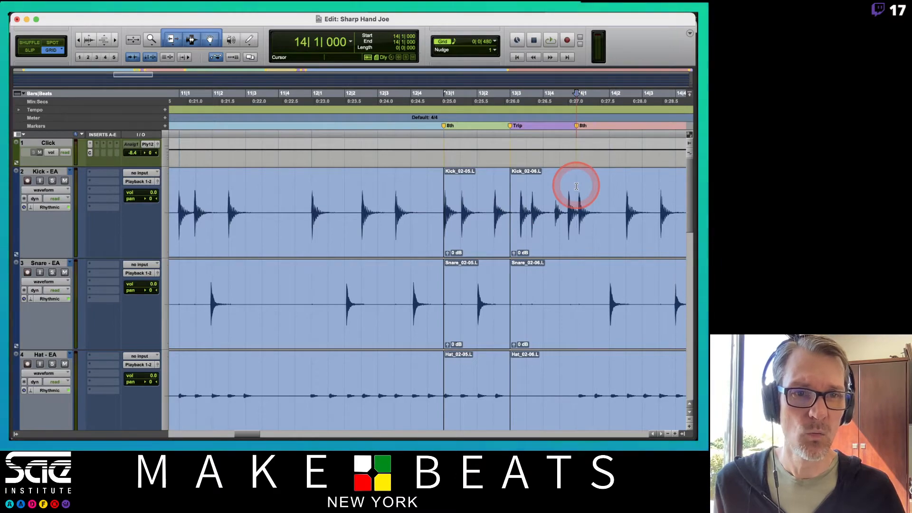
scroll(576, 187, down, 8)
scroll(576, 186, up, 4)
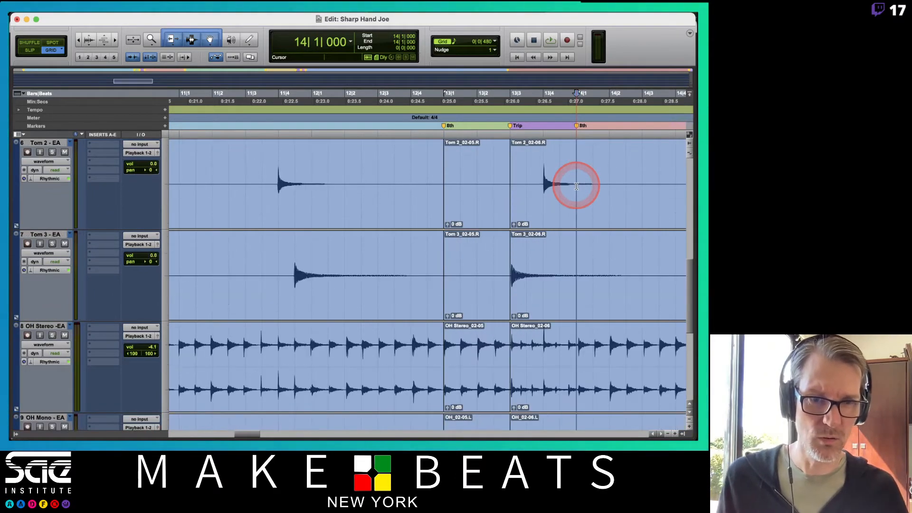
scroll(576, 187, down, 9)
scroll(576, 187, up, 3)
scroll(576, 186, up, 4)
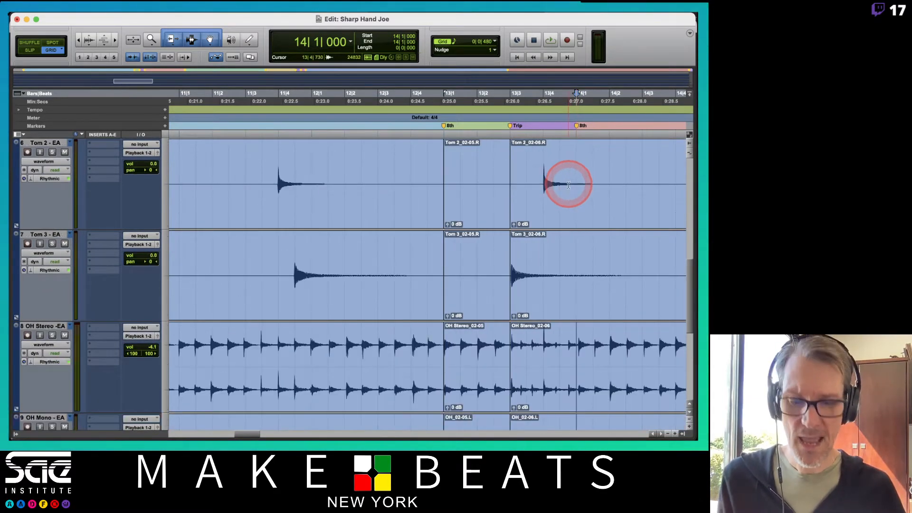
key(t)
key(t)
scroll(570, 190, up, 10)
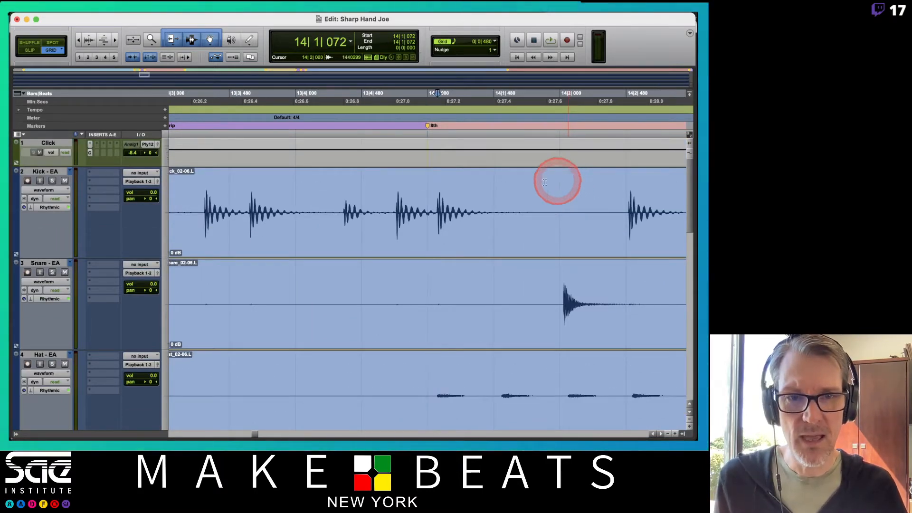
click(438, 196)
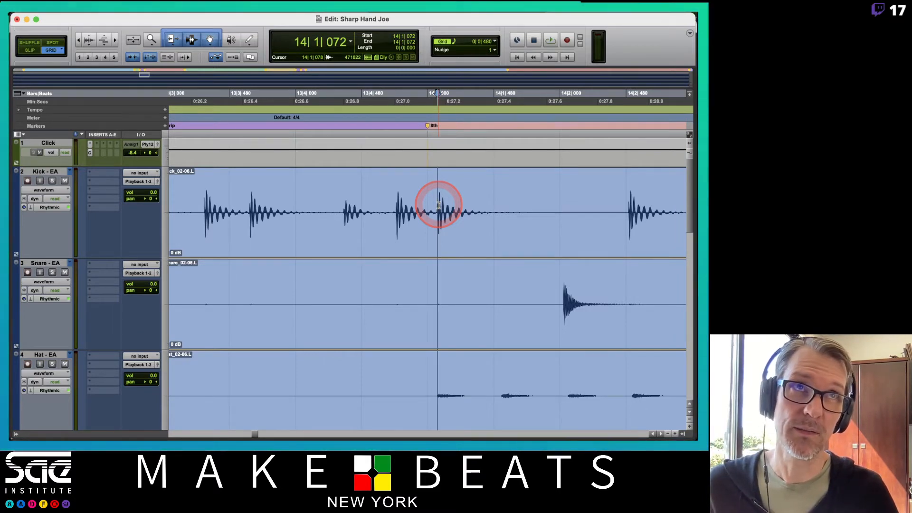
key(super+e)
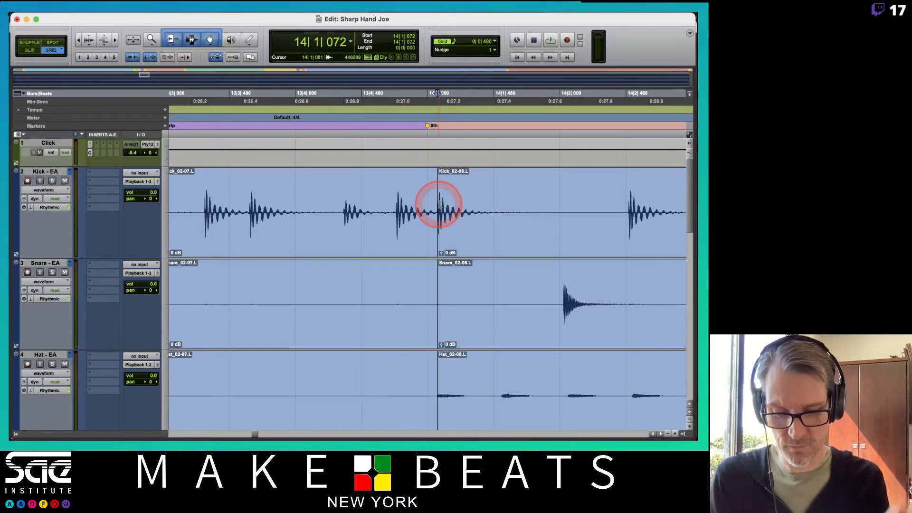
key(super+bracketleft)
key(super+bracketleft)
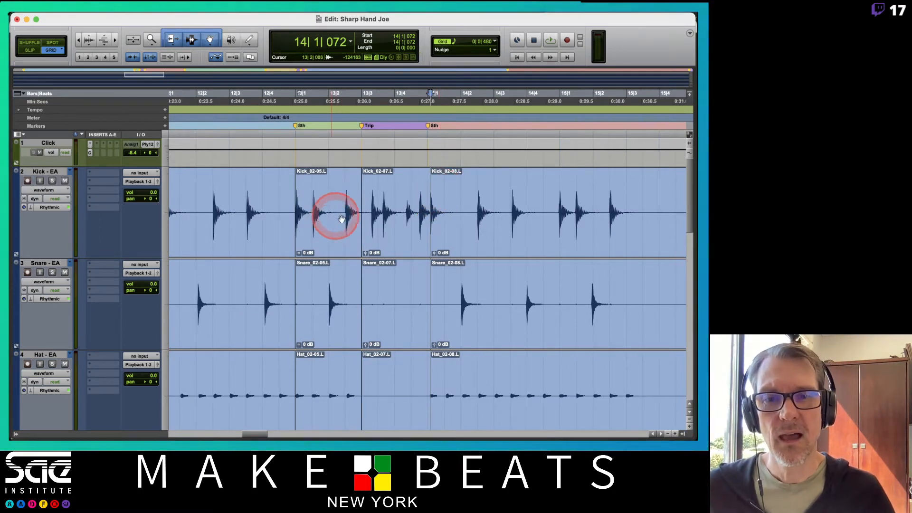
Step: Examine the opening kick hit at the Start marker on bar 2 against the grid
scroll(326, 228, left, 10)
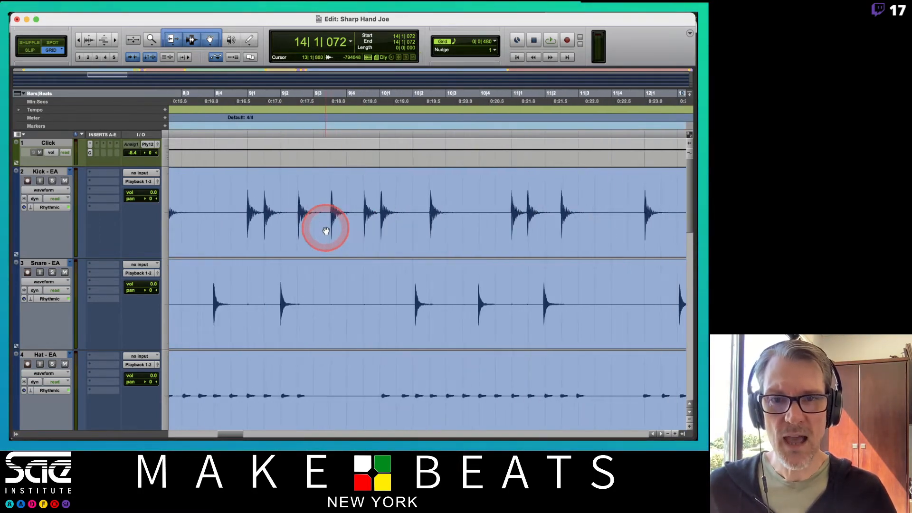
scroll(326, 230, left, 7)
key(super+bracketleft)
key(super+bracketleft)
key(super+bracketleft)
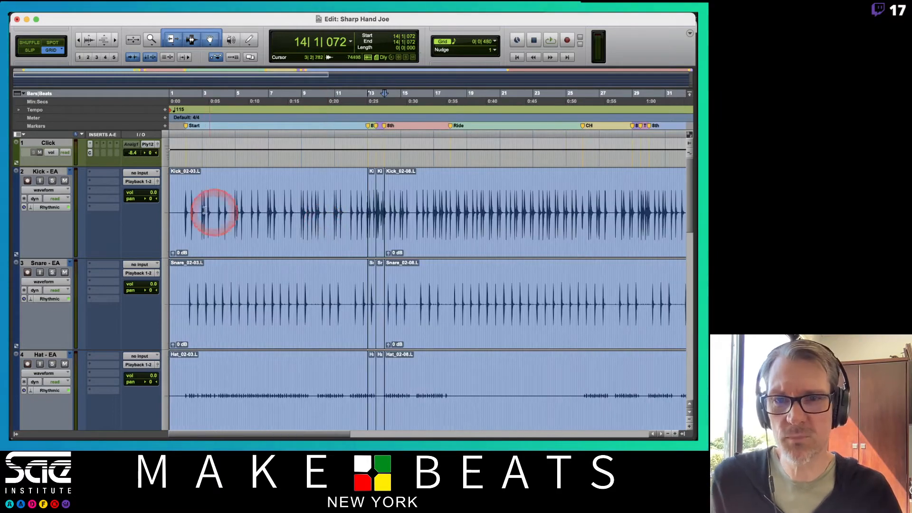
click(183, 202)
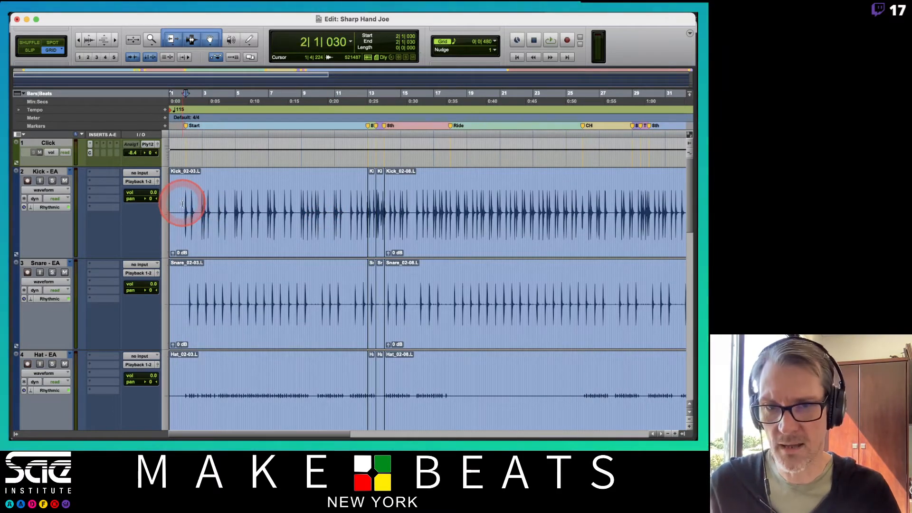
key(super+bracketright)
key(super+bracketright)
key(super+bracketright)
key(super+bracketright)
key(super+bracketright)
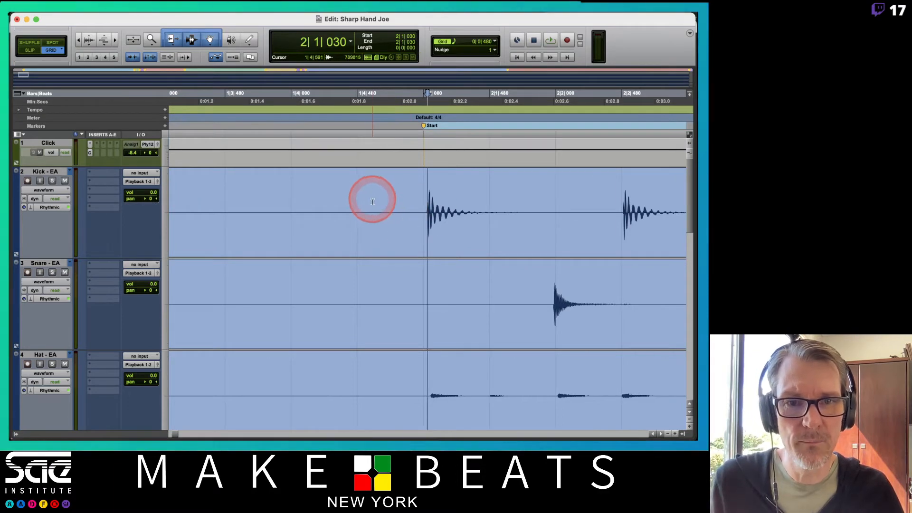
Step: Select the drum clips from bar 1 to bar 13 and set the Elastic Audio Events quantize grid to 1/8 note
click(372, 244)
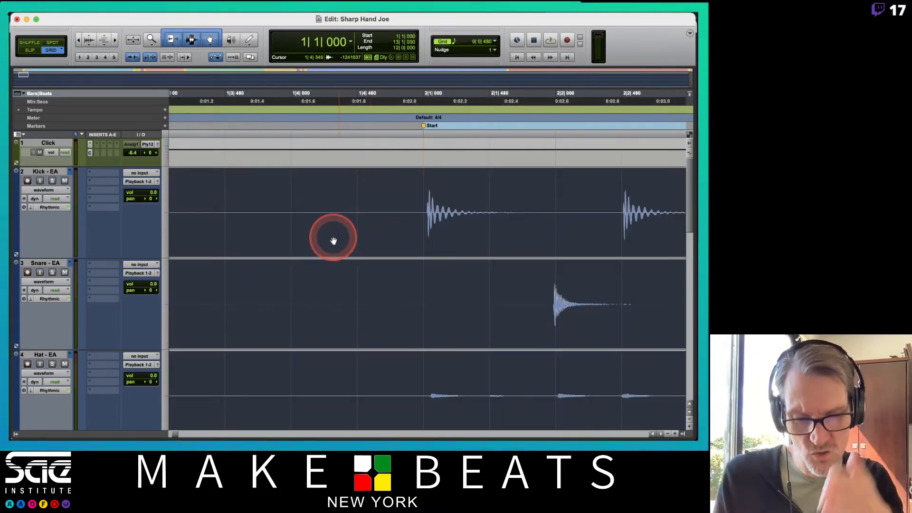
key(super+bracketleft)
key(super+bracketleft)
key(super+bracketleft)
key(super+bracketleft)
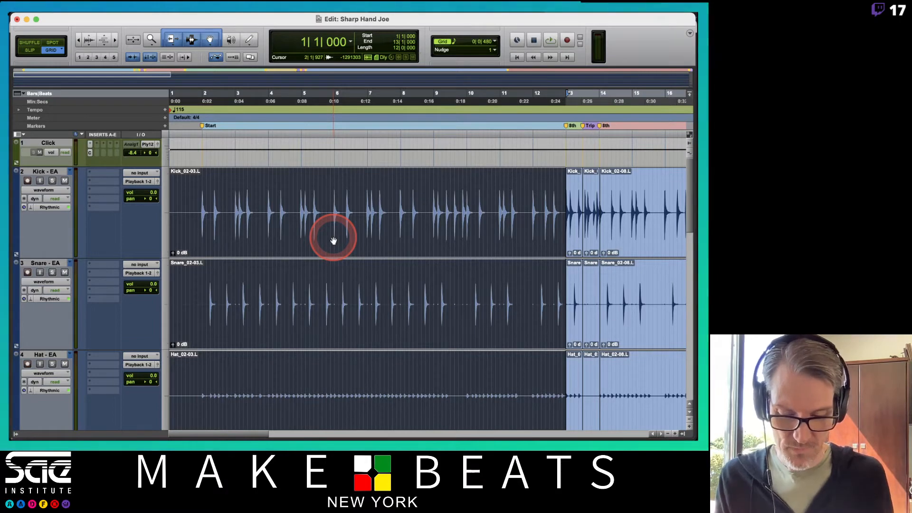
key(alt+0)
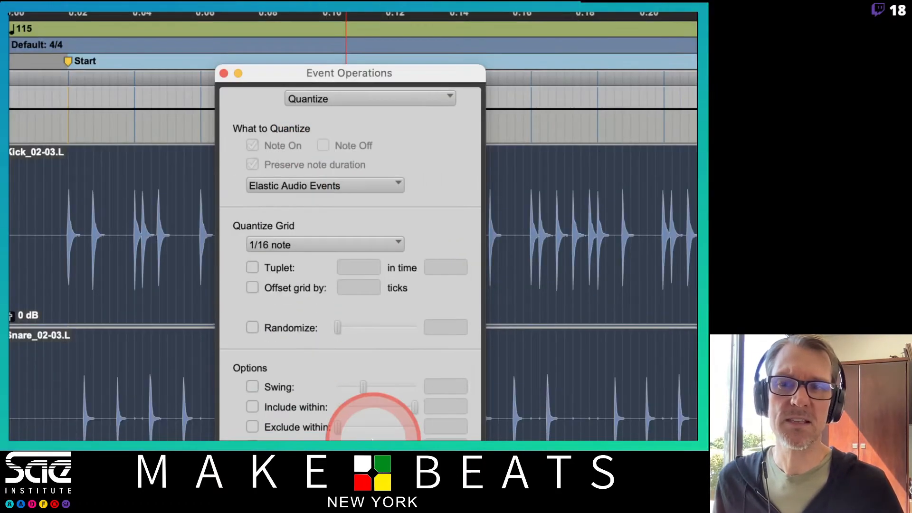
click(314, 245)
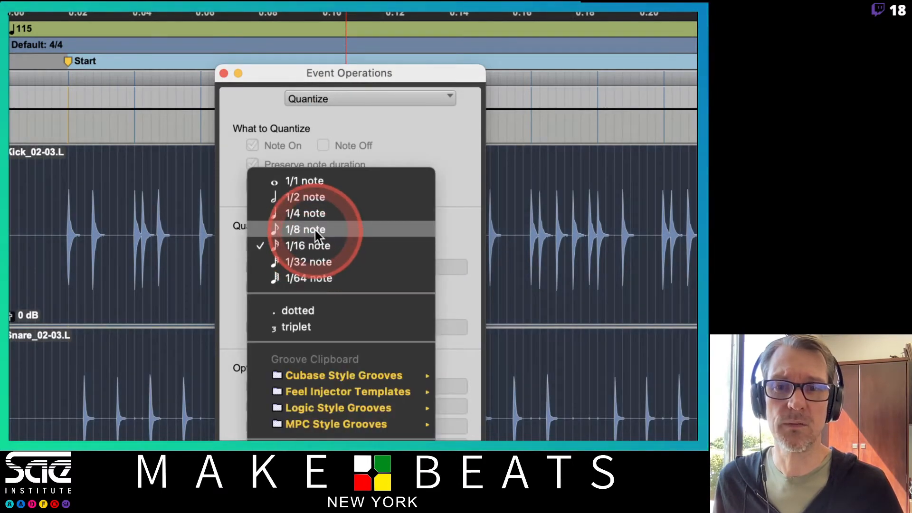
click(314, 230)
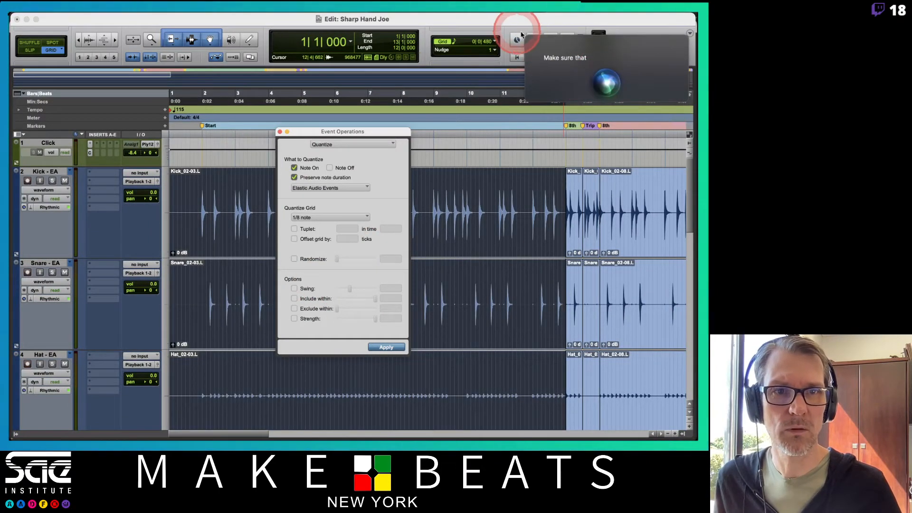
Step: Apply the 1/8-note quantize to the drum clips spanning bars 1 to 13 and close the Event Operations window
click(526, 36)
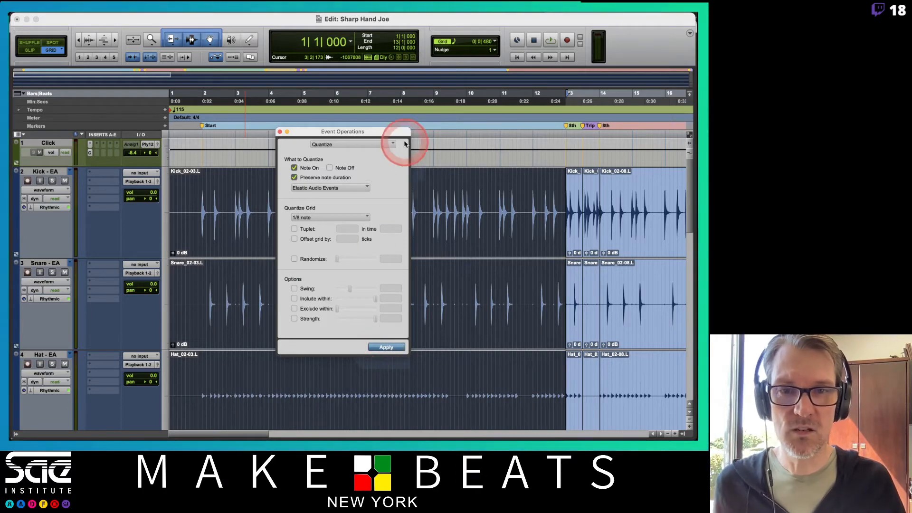
drag(396, 135, 178, 166)
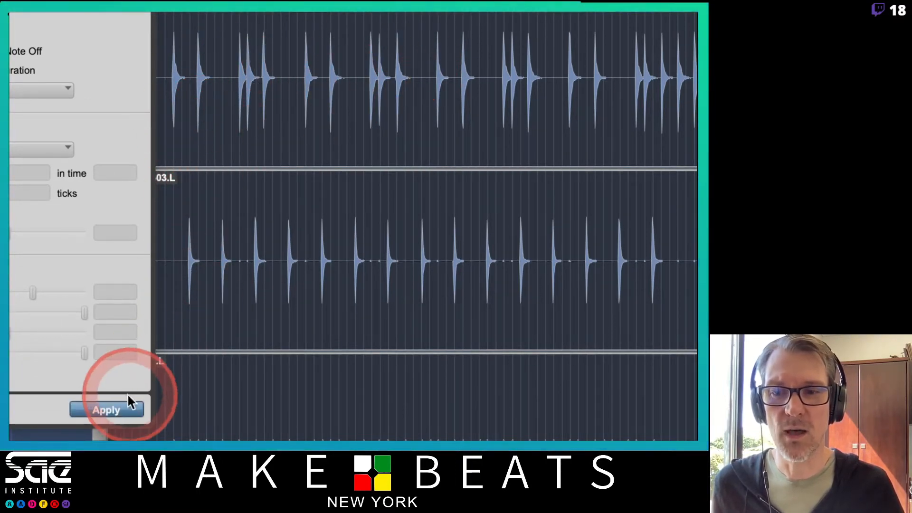
click(118, 409)
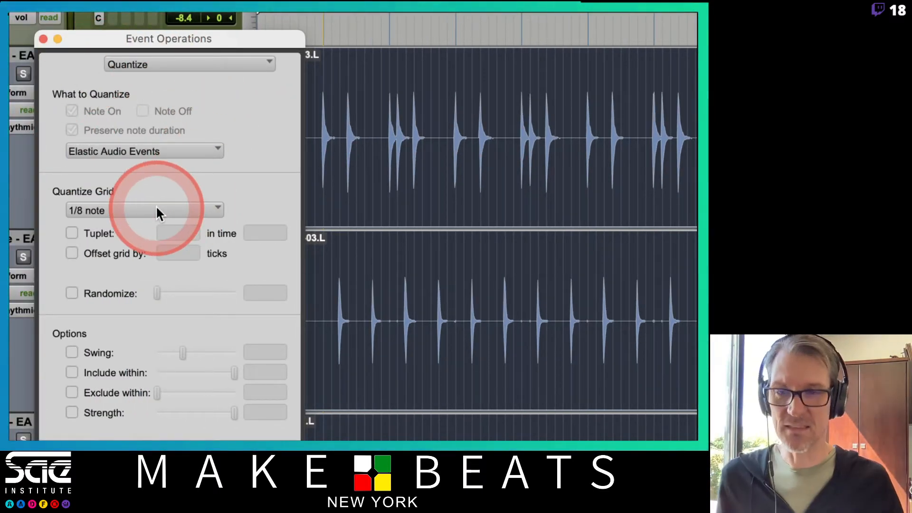
click(44, 38)
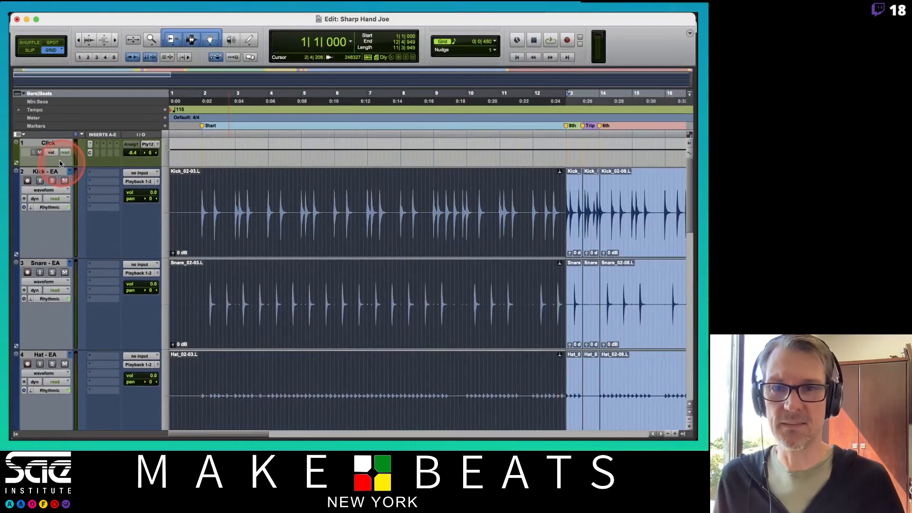
Step: Play the quantized drums from bar 2 to check their timing
click(202, 94)
key(space)
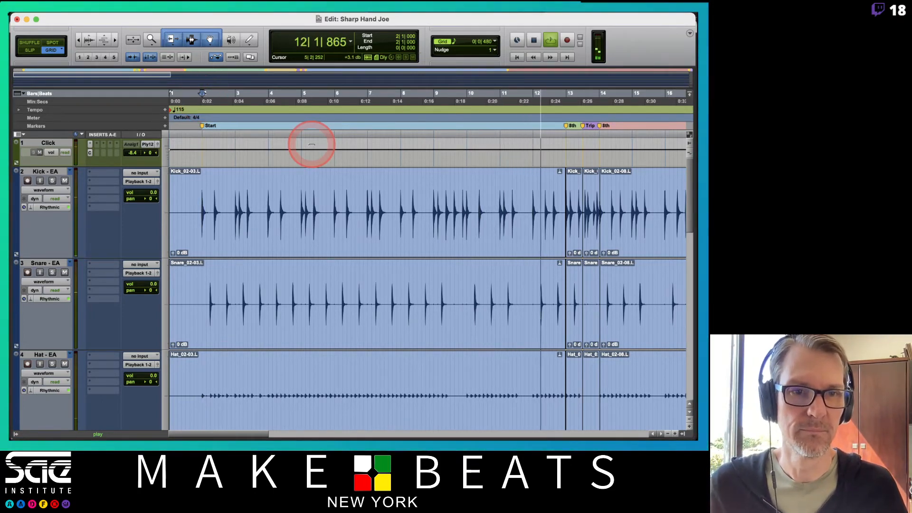
key(space)
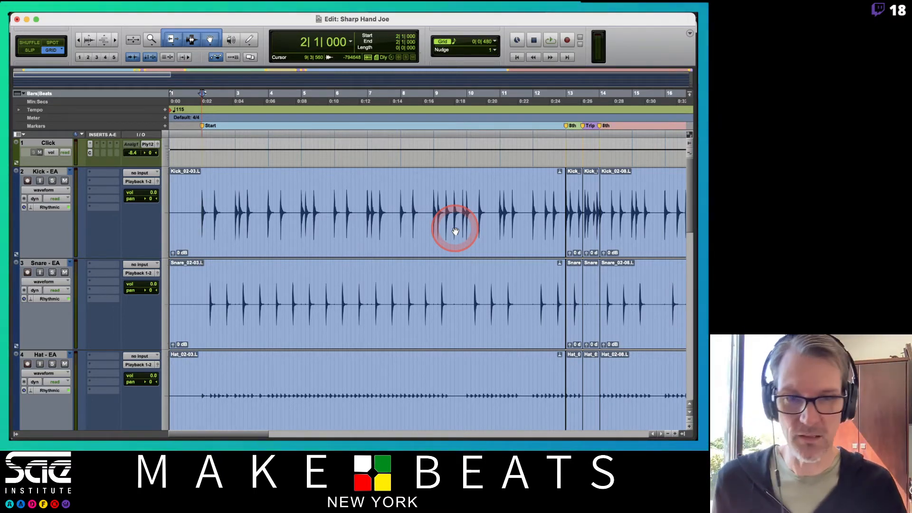
Step: Quantize the drum clips between bar 13 beat 1 and bar 13 beat 3 to the 1/8-note grid
scroll(455, 231, right, 5)
click(454, 235)
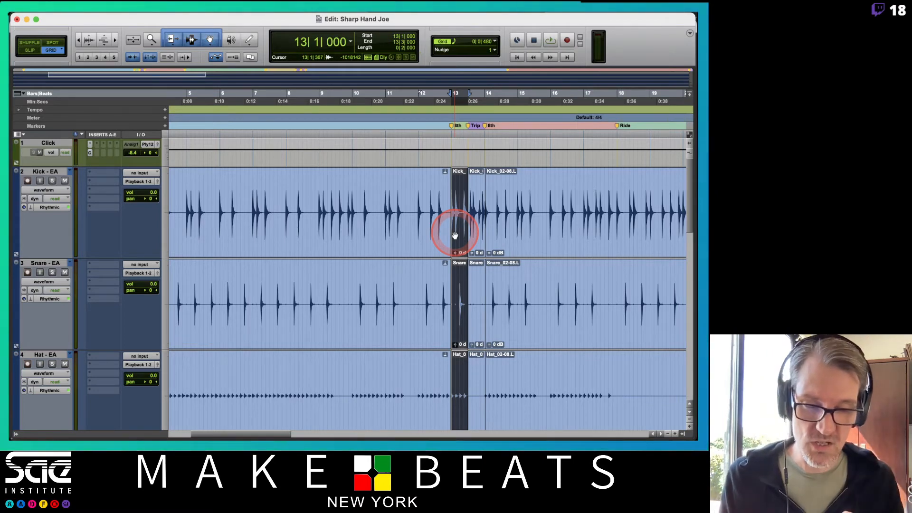
key(t)
key(t)
key(t)
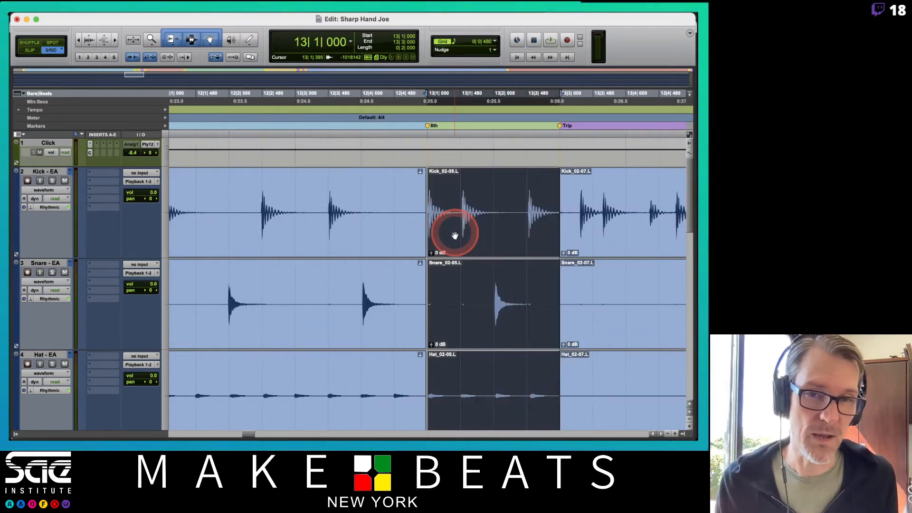
key(t)
key(t)
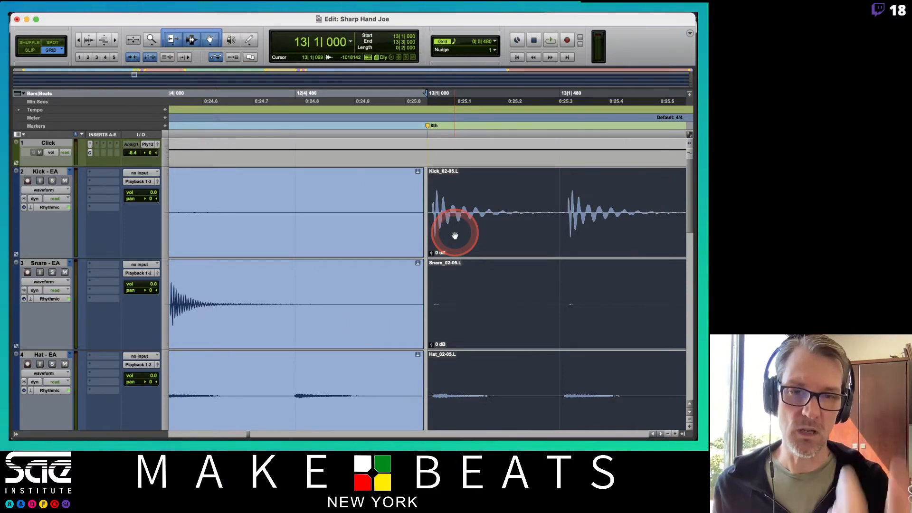
key(r)
key(r)
key(r)
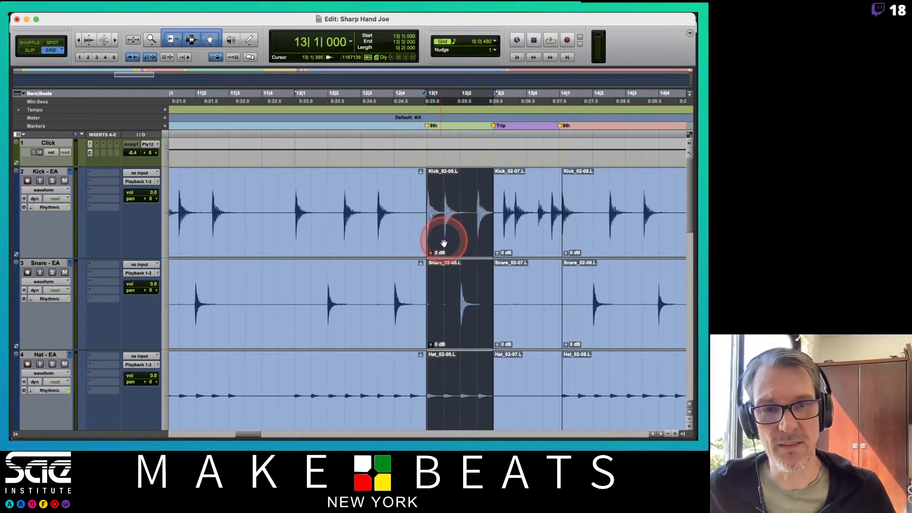
key(alt+0)
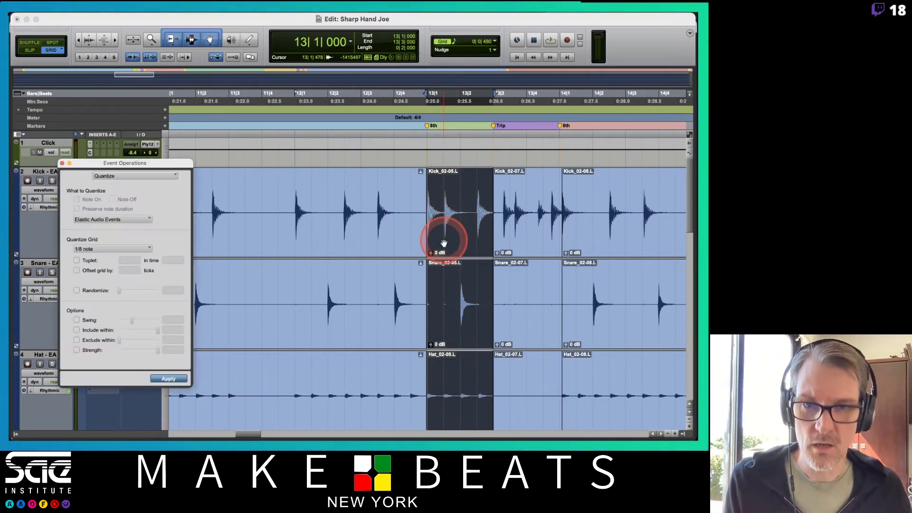
click(173, 381)
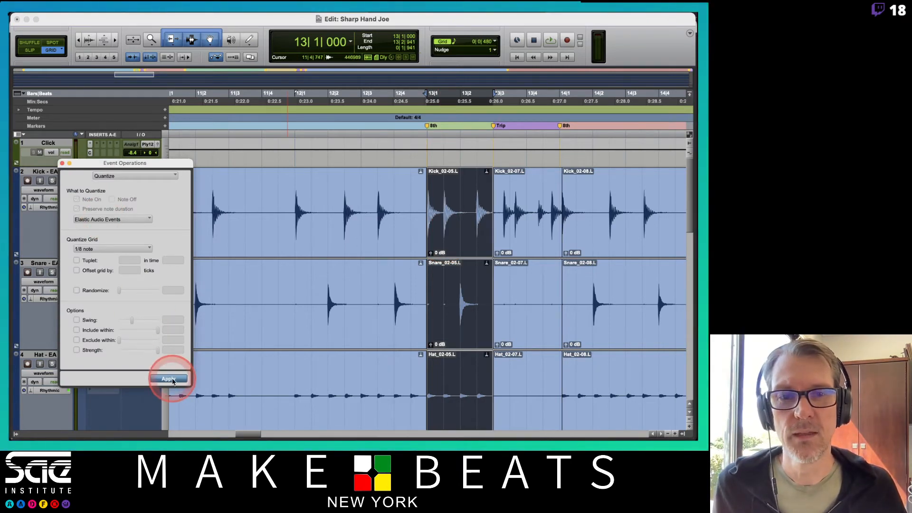
Step: Quantize the drum clips at the bar 13 Trip marker to 1/8 notes with a tuplet of 3 in time 2
click(537, 234)
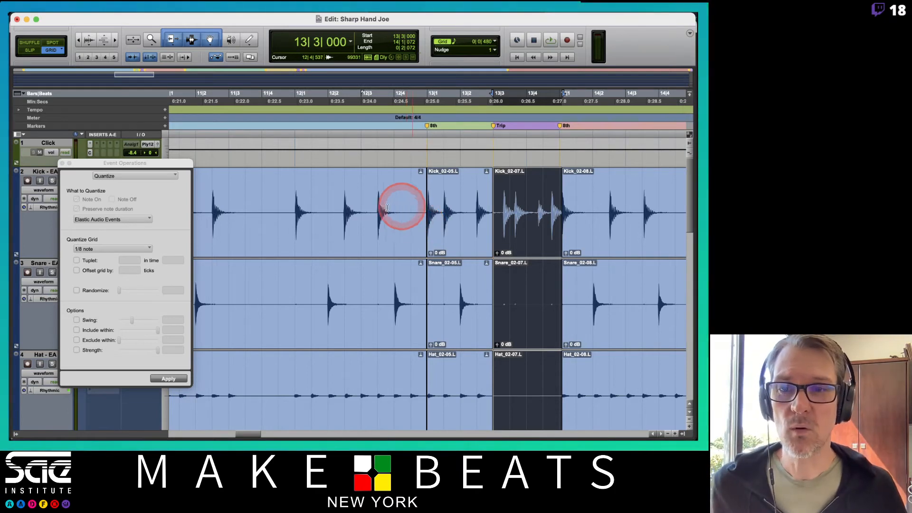
click(76, 261)
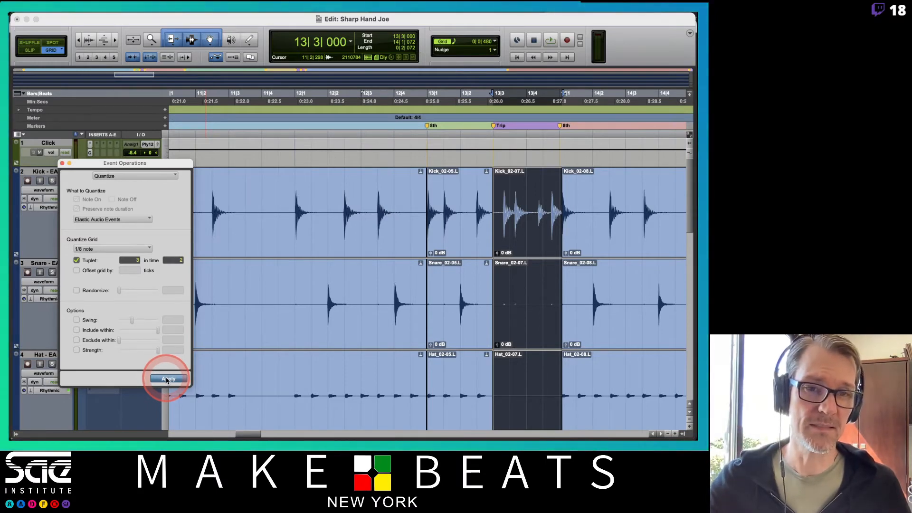
click(166, 380)
Step: Examine the quantized Trip clips on the tom tracks against the grid at bar 13 beat 3
scroll(604, 254, down, 5)
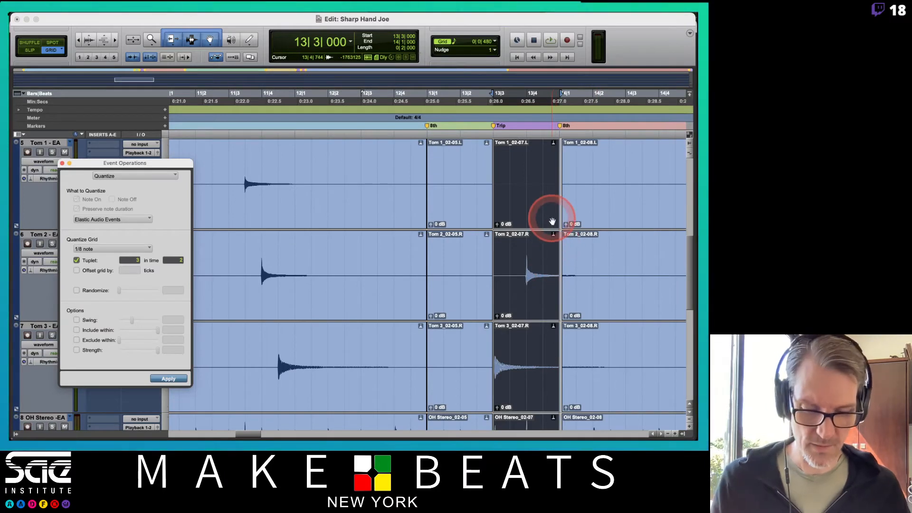
key(t)
key(t)
key(t)
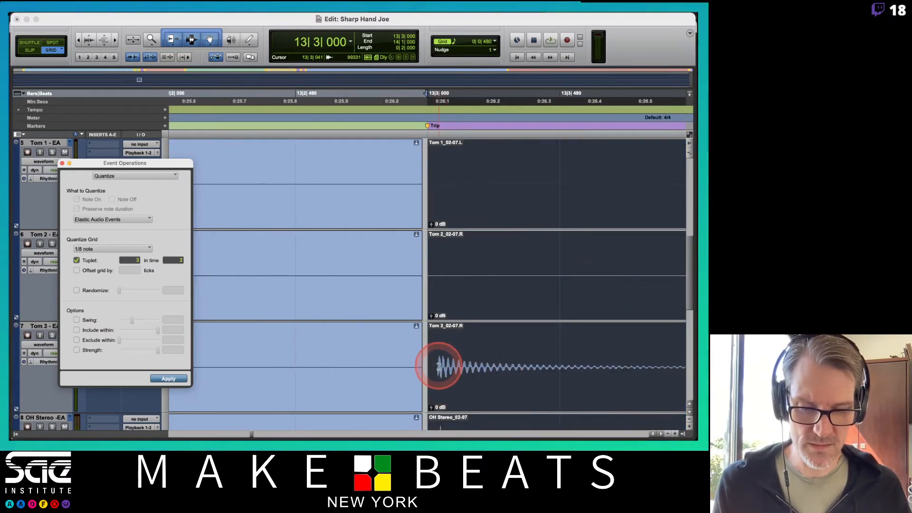
key(r)
key(r)
key(r)
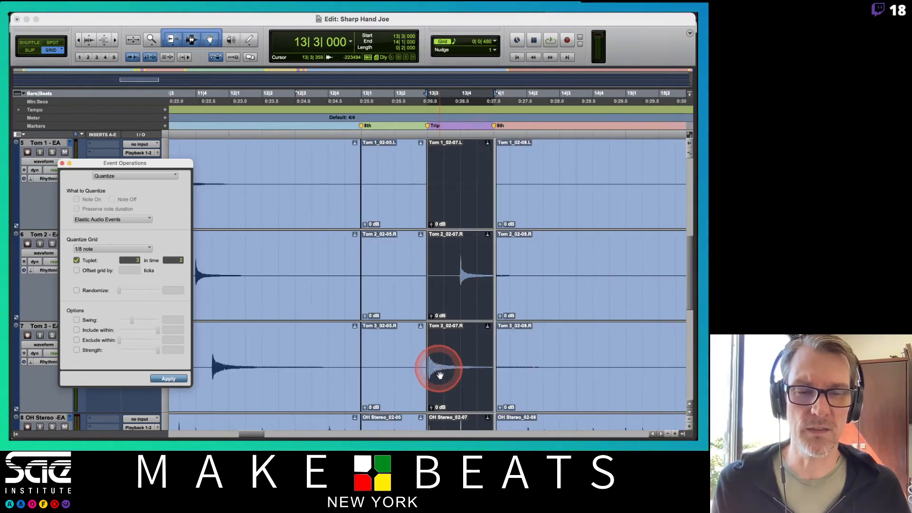
scroll(468, 318, up, 5)
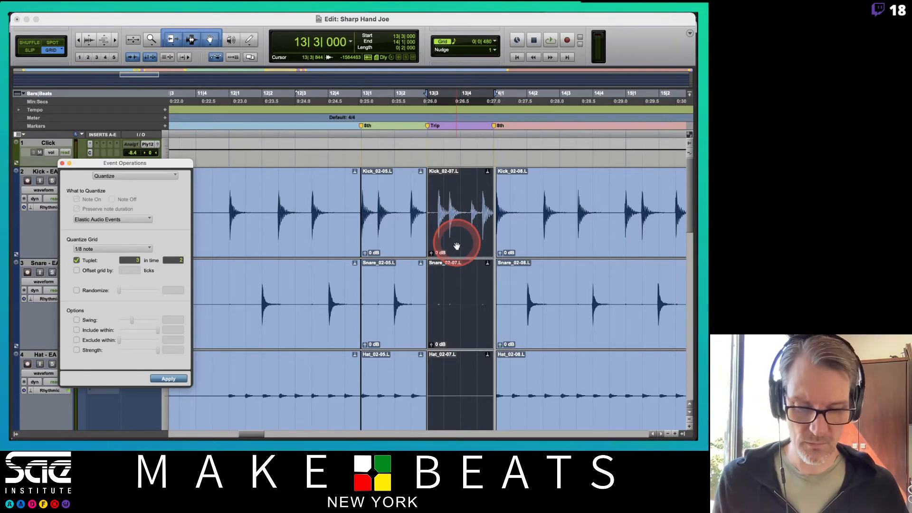
Step: Separate all drum clips at bar 29 beat 3, on the Trip marker
key(r)
key(r)
key(r)
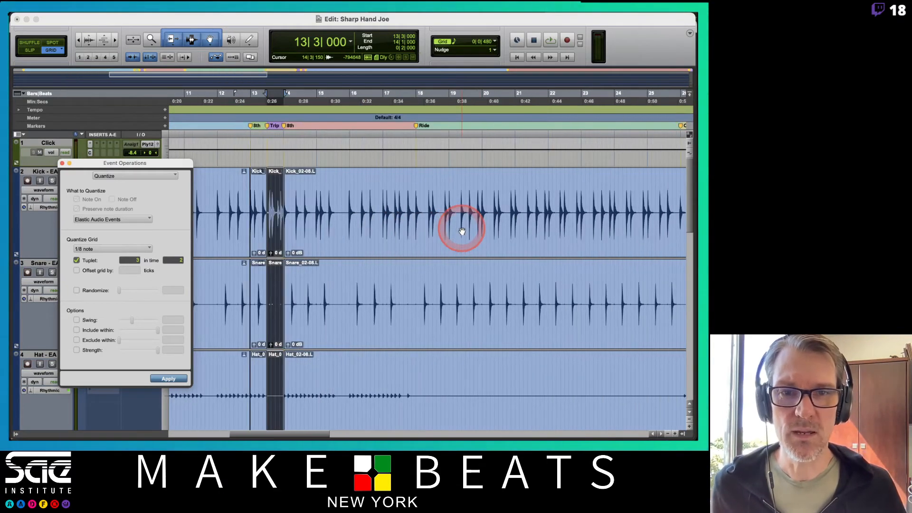
click(462, 231)
scroll(493, 207, right, 3)
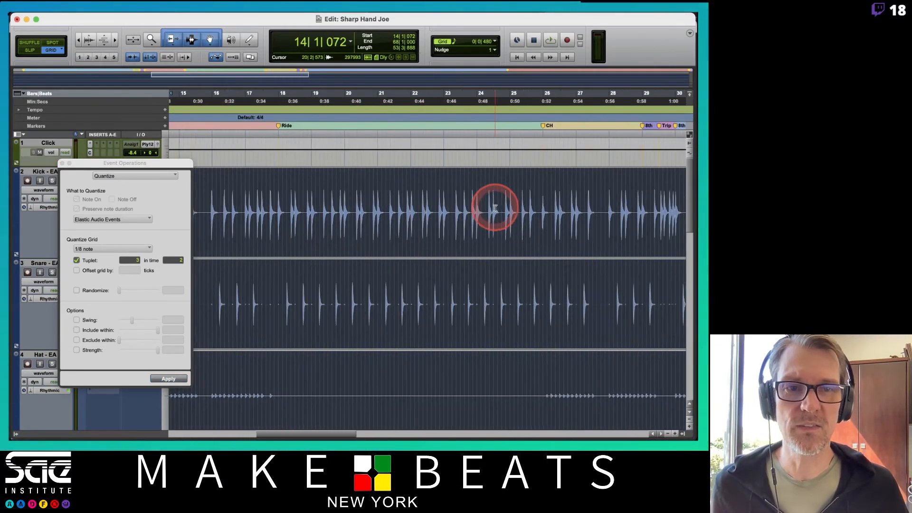
scroll(494, 208, right, 2)
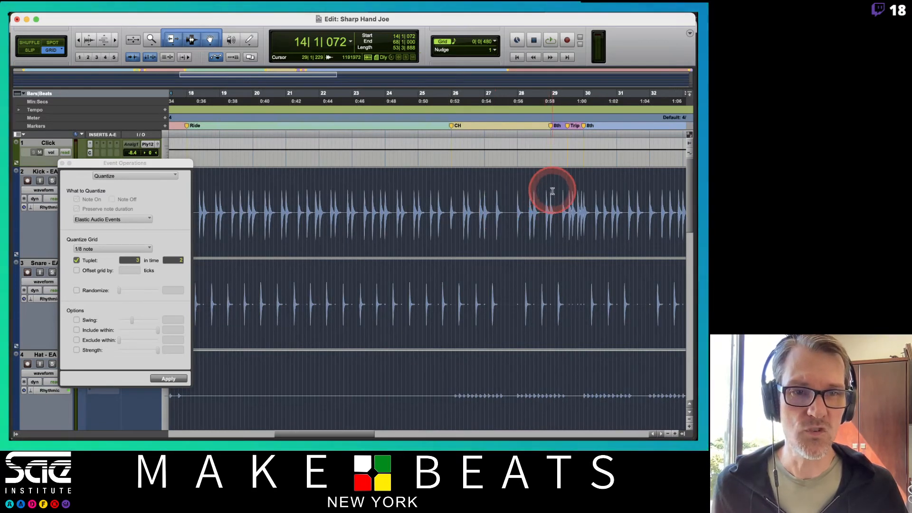
click(551, 192)
key(t)
key(t)
key(t)
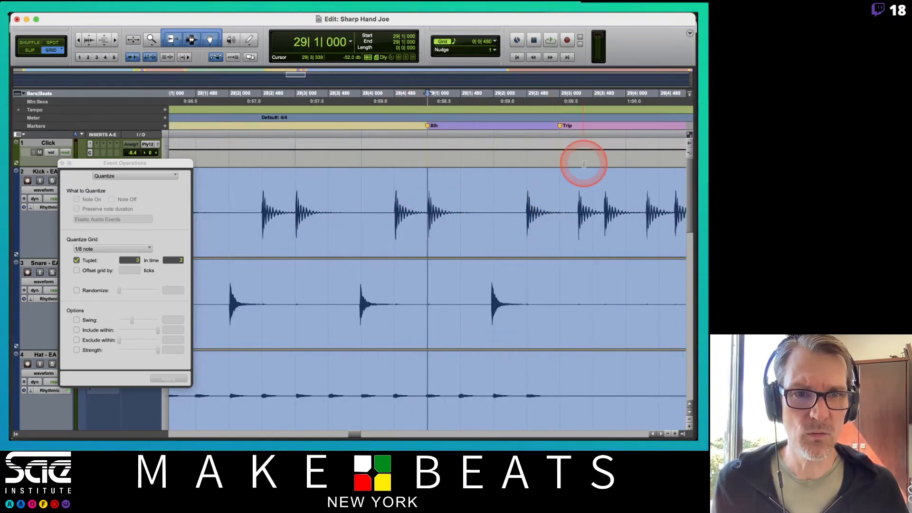
click(560, 205)
key(b)
Step: Separate all drum clips at 30|1|048, on the kick transient just after the 8th marker at bar 30
scroll(554, 211, right, 5)
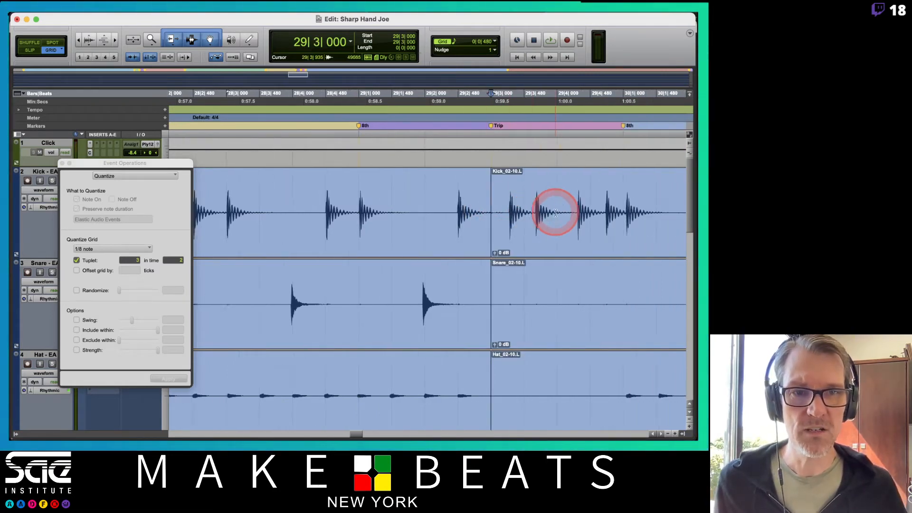
click(582, 201)
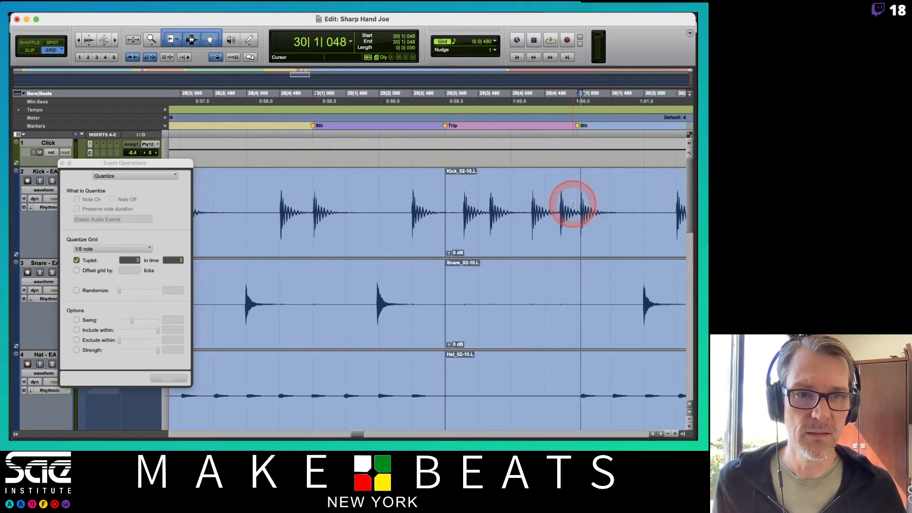
key(b)
Step: Quantize the drum clips at the bar 29 Trip marker to 1/8 notes with a tuplet of 3 in time 2
click(519, 223)
click(399, 229)
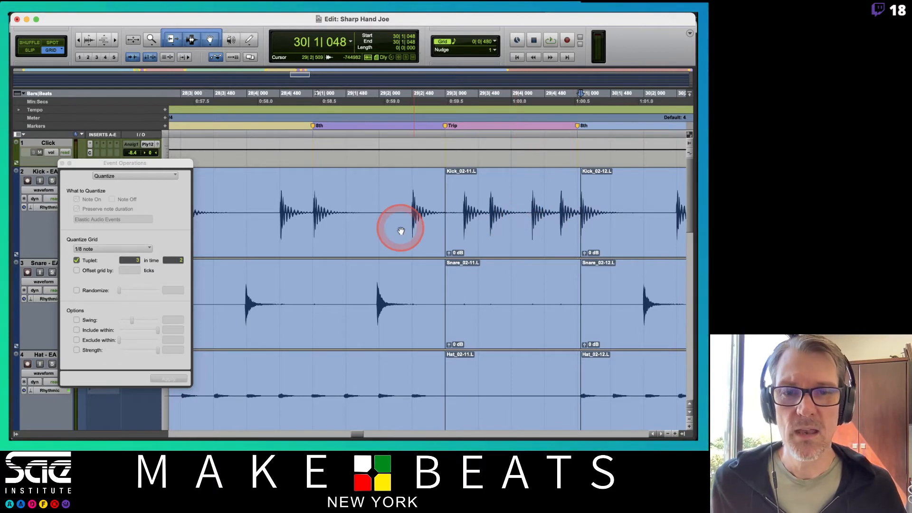
click(73, 255)
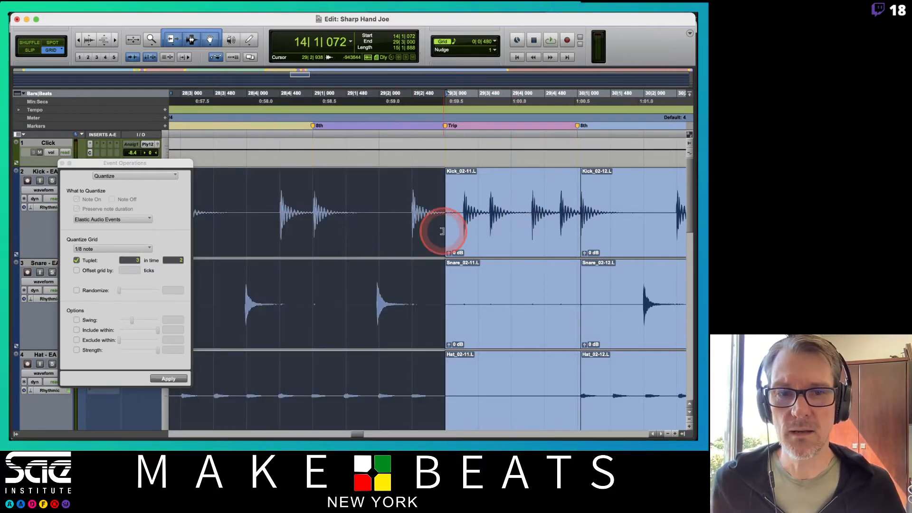
click(507, 233)
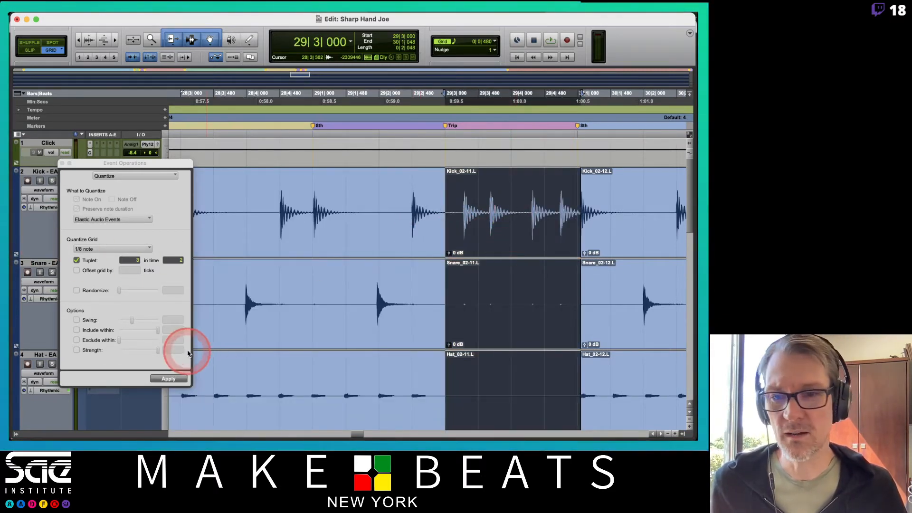
click(169, 379)
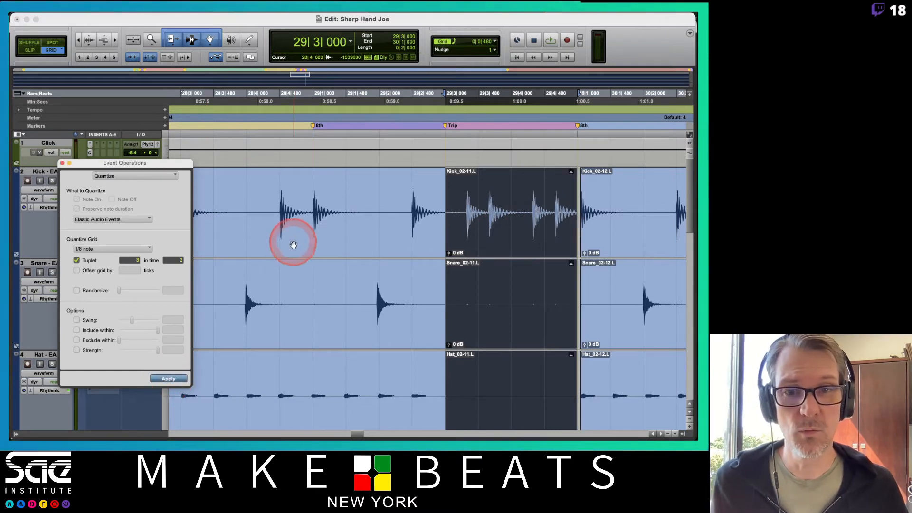
Step: Quantize the drum clips from bar 14 to bar 29 beat 3 and those from bar 30 onward to straight 1/8 notes
click(292, 240)
click(78, 260)
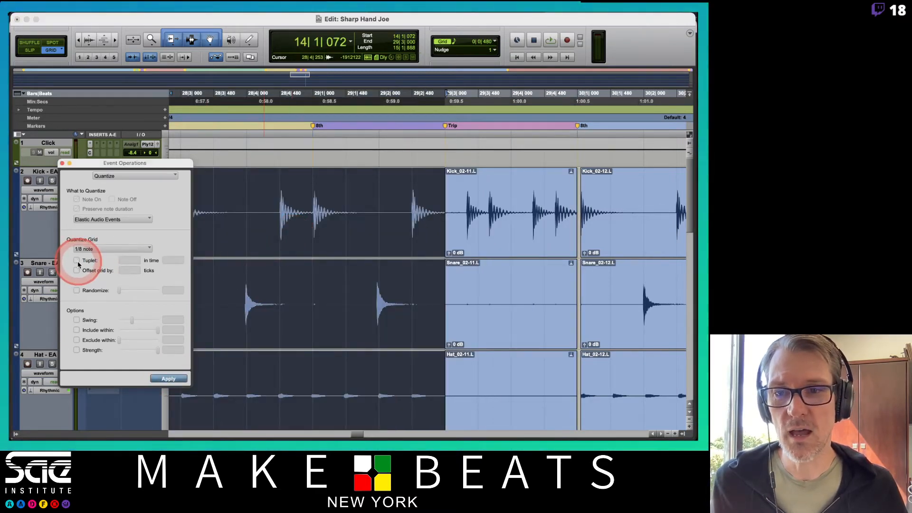
click(163, 379)
click(632, 239)
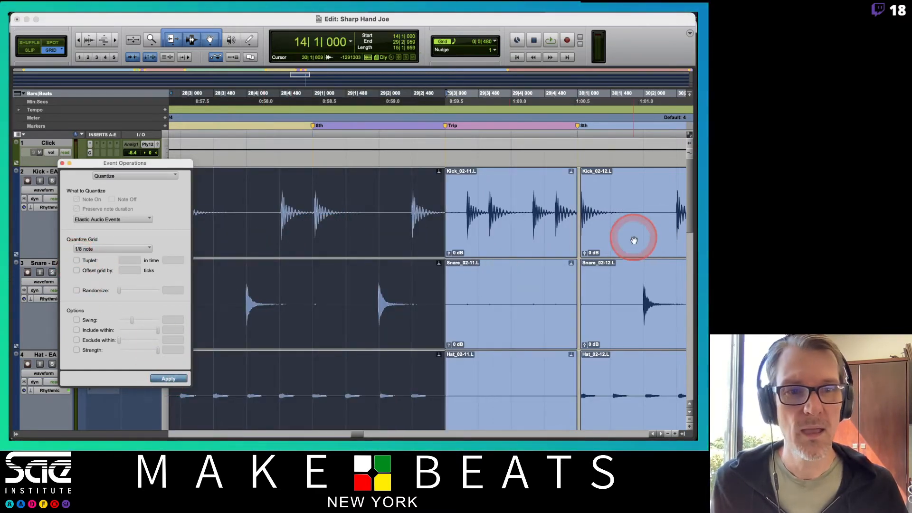
click(166, 380)
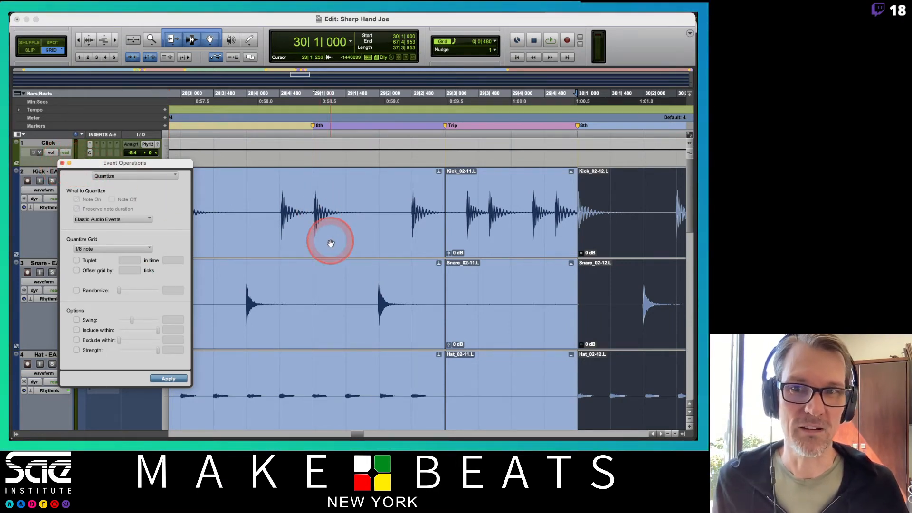
Step: Examine the start of the drum clips at the bar 13 8th marker up close
key(r)
key(r)
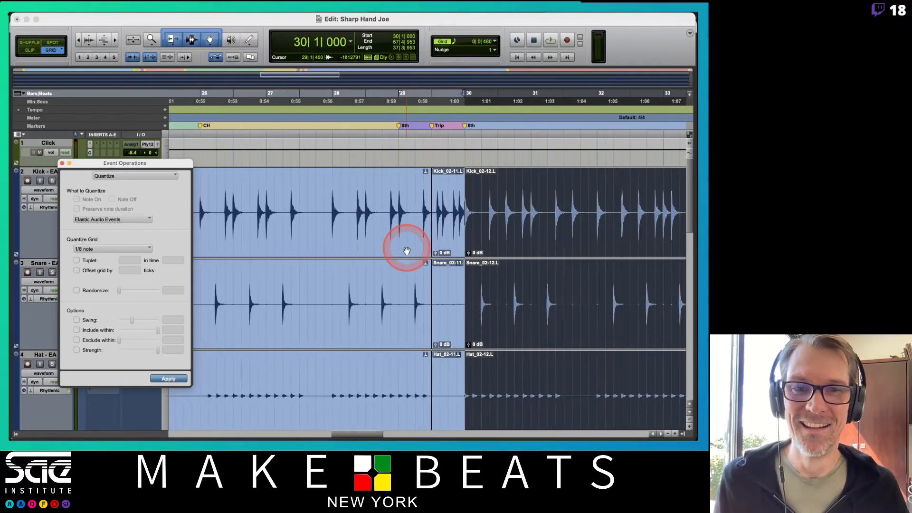
scroll(406, 251, left, 10)
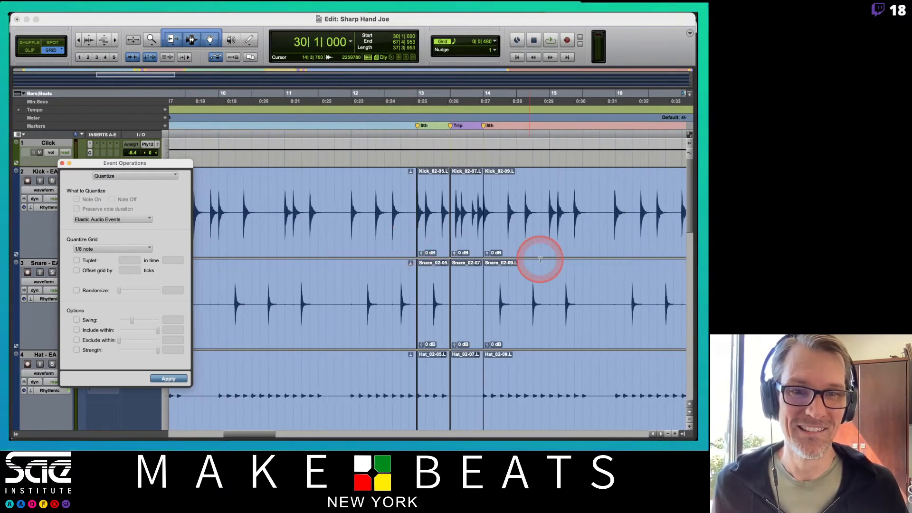
click(537, 246)
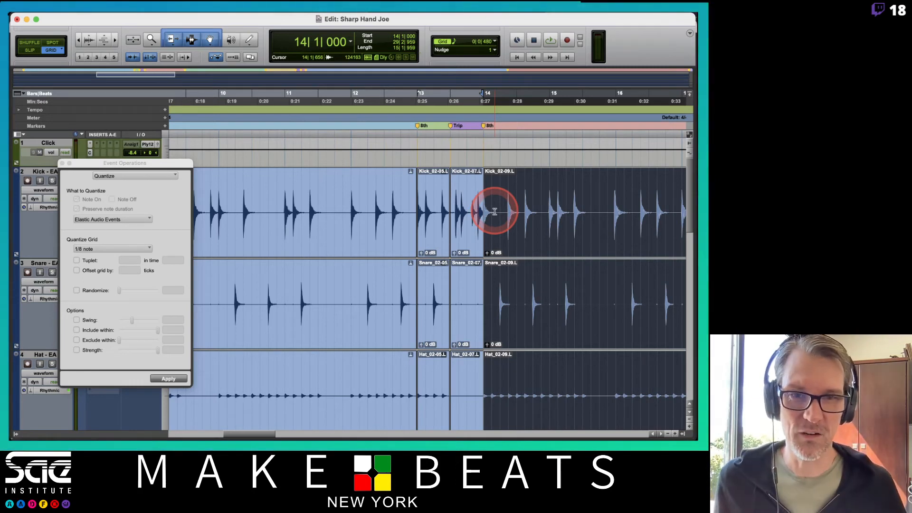
click(431, 237)
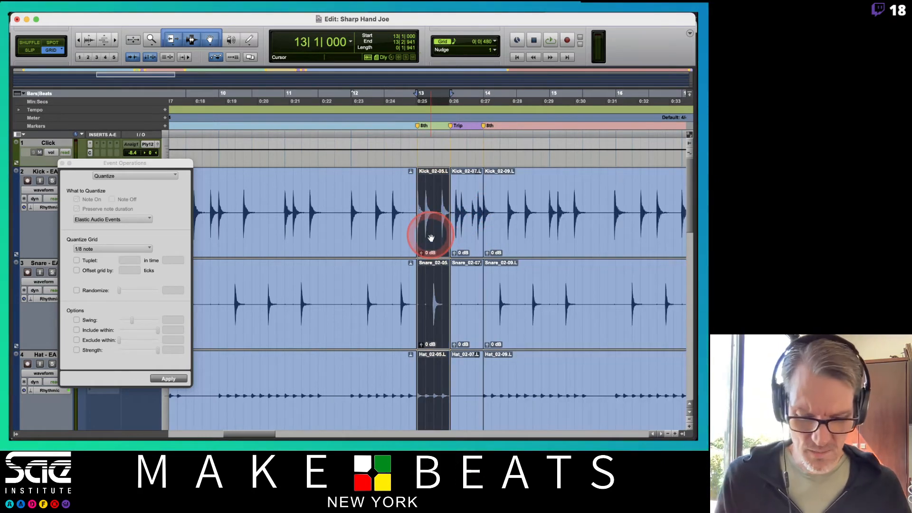
key(t)
key(t)
key(t)
key(t)
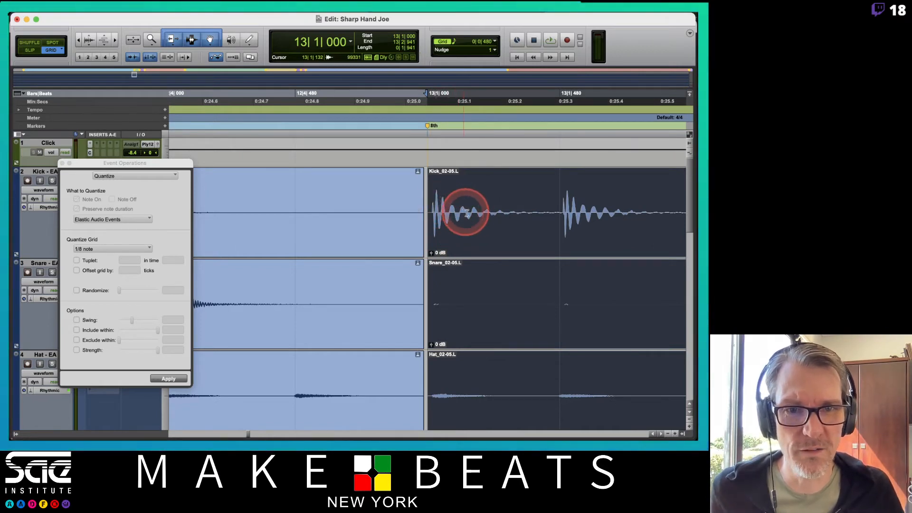
Step: Examine the clip boundary at the bar 13 Trip marker across all drum tracks and select the Trip clips
scroll(466, 212, right, 10)
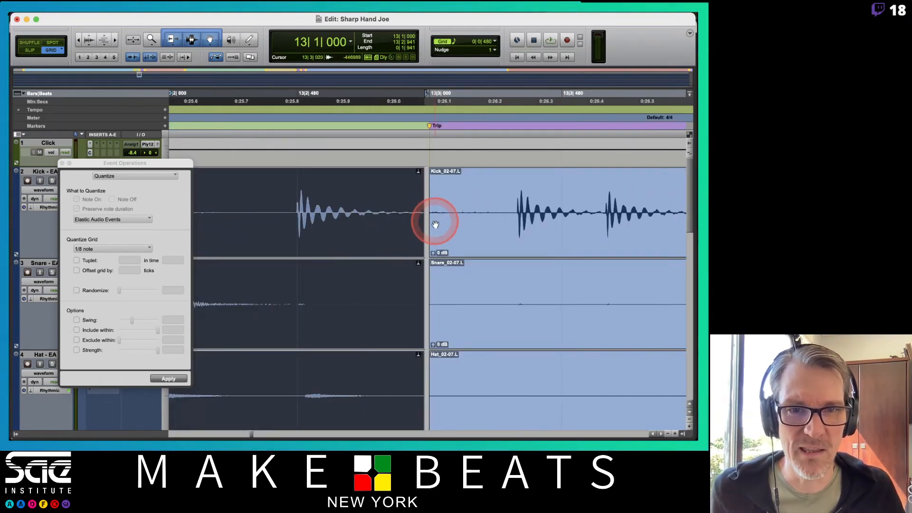
scroll(451, 228, down, 5)
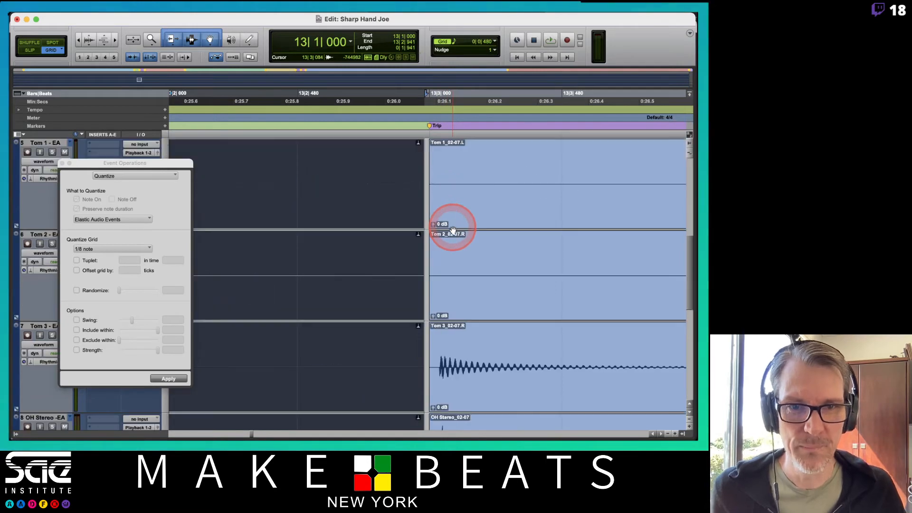
scroll(452, 230, down, 2)
scroll(452, 230, up, 6)
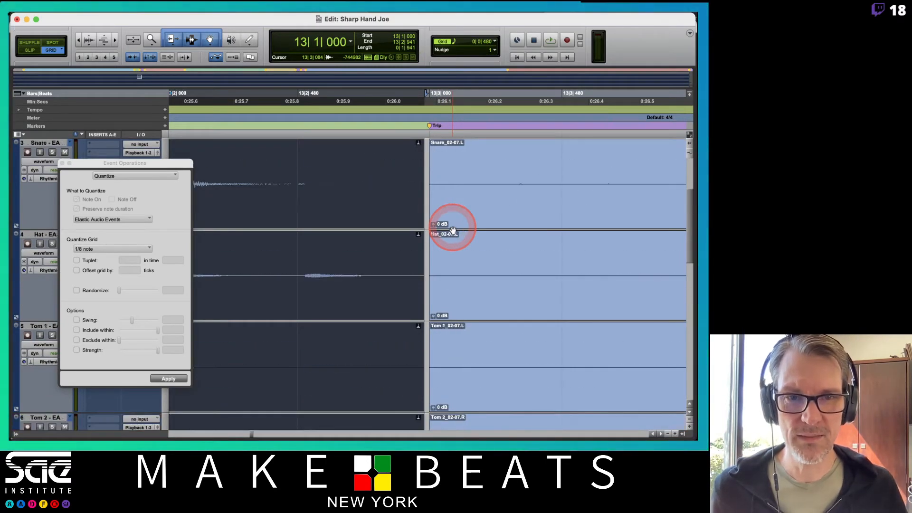
scroll(452, 230, up, 1)
click(452, 231)
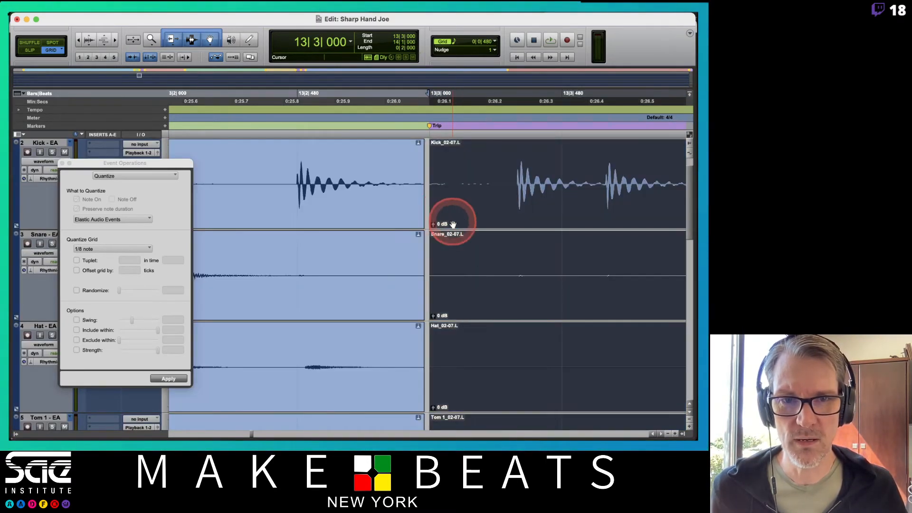
Step: Close the Event Operations window and examine the drum tracks' transients around the bar 13 Trip marker in analysis view
click(61, 163)
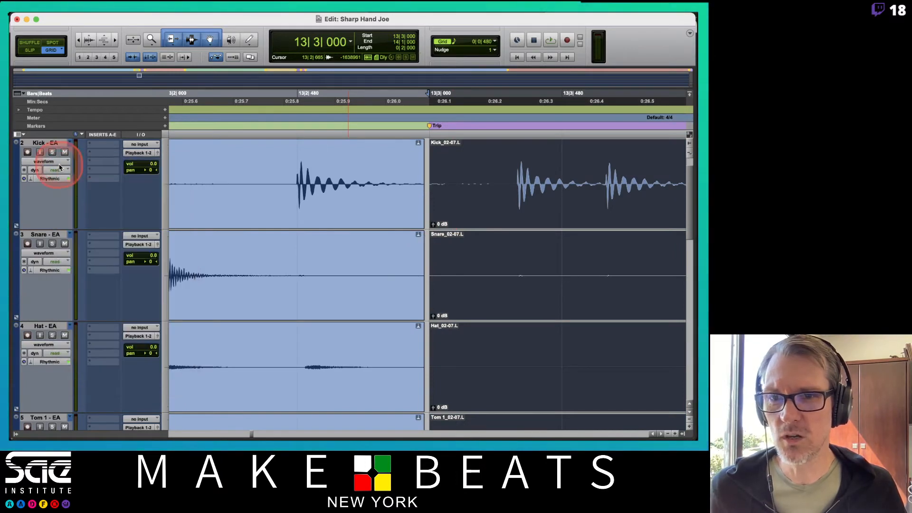
click(58, 253)
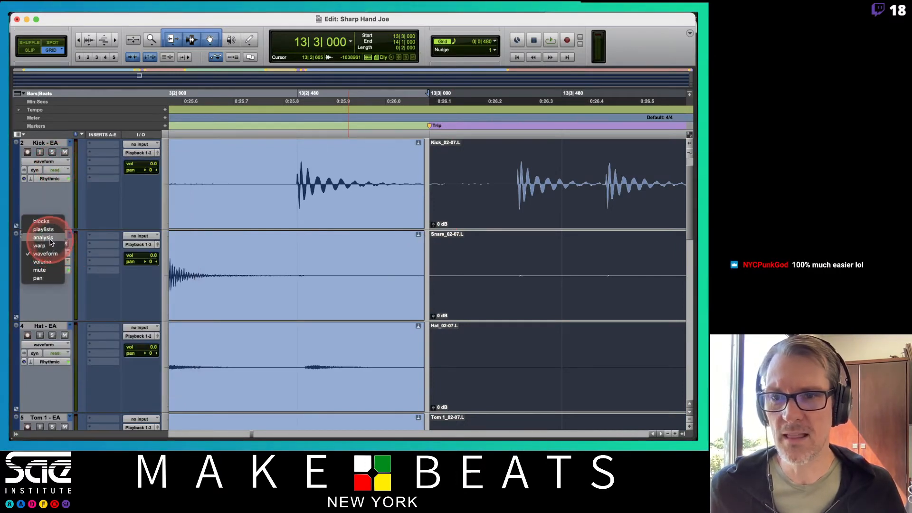
alt+click(50, 240)
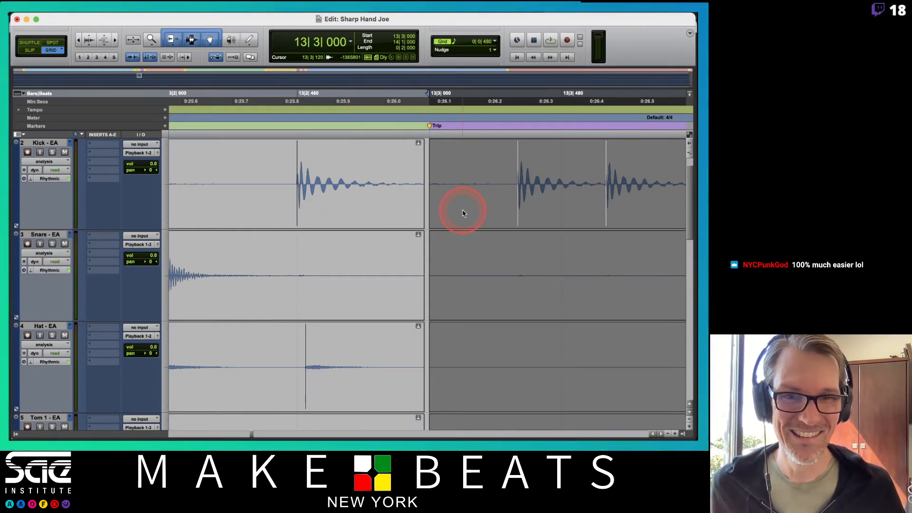
scroll(487, 244, down, 10)
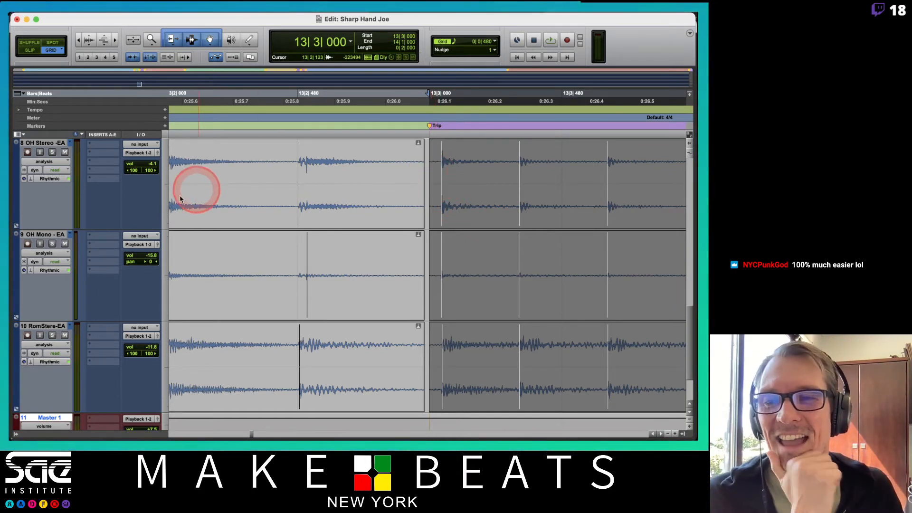
Step: Show the drum tracks in warp view and, in Slip mode, extend the start of the bar 13 Trip clips back to about 13|2|864
click(61, 166)
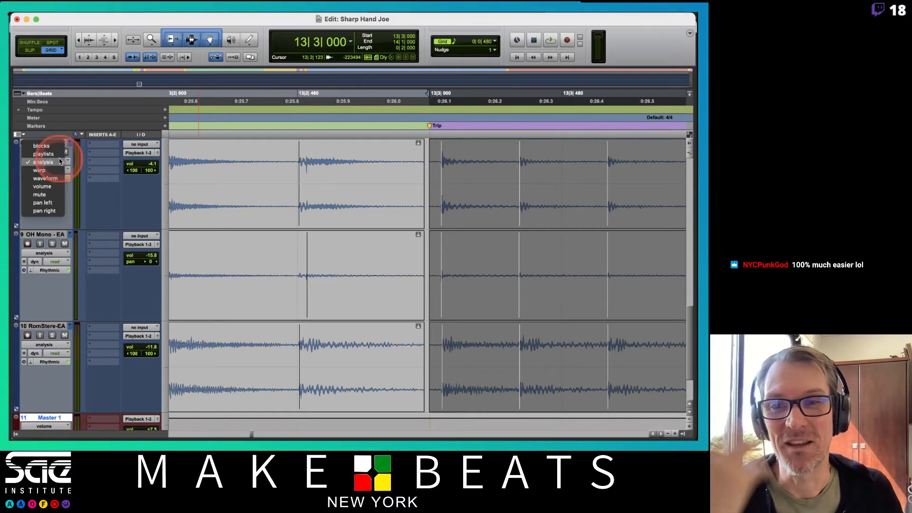
click(64, 172)
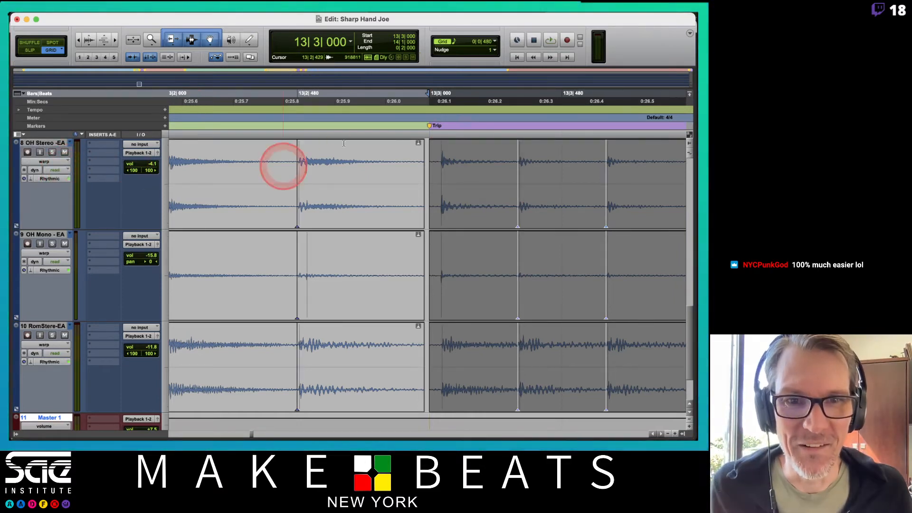
click(434, 184)
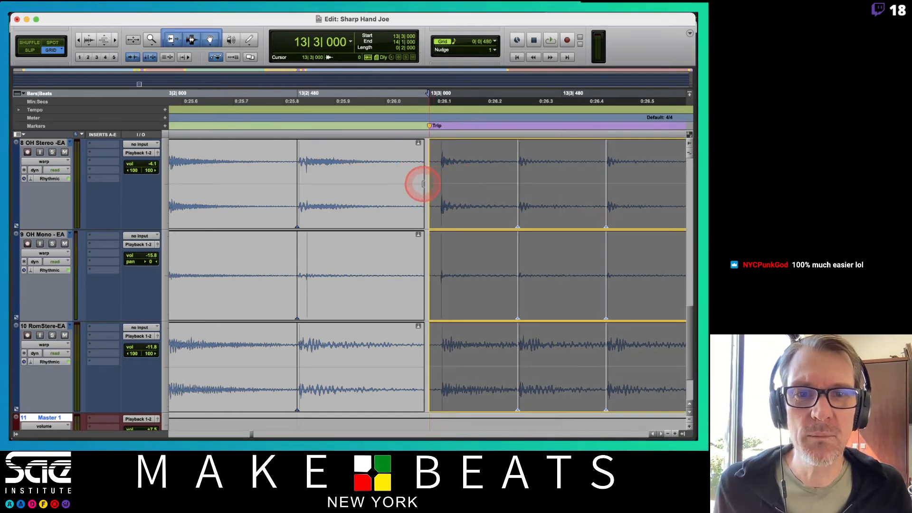
key(F2)
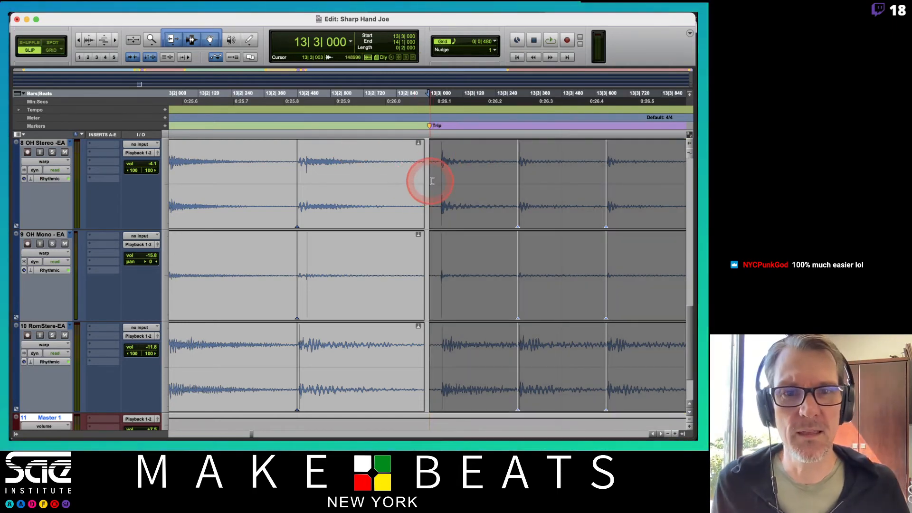
drag(432, 179, 403, 179)
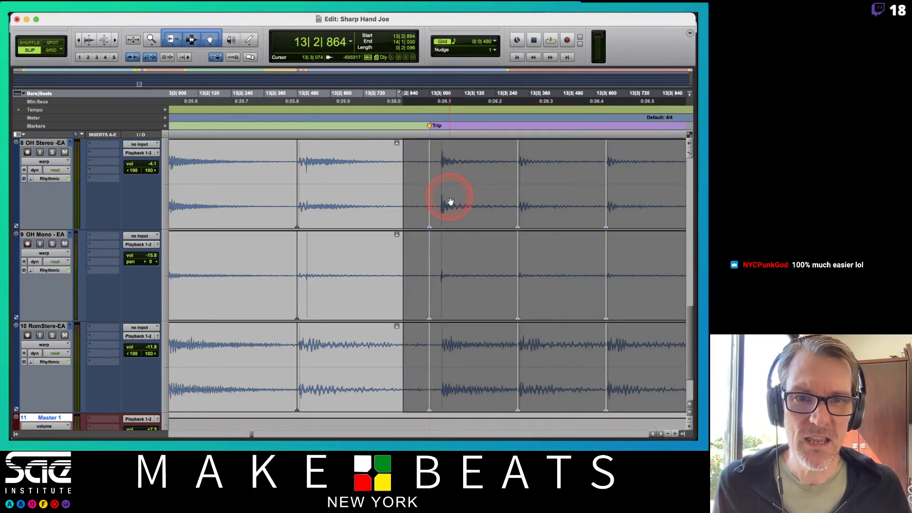
Step: Add a warp marker on the Tom 3 transient just after the bar 13 Trip marker and warp the hit onto 13|3|000
scroll(450, 201, up, 8)
scroll(451, 203, down, 6)
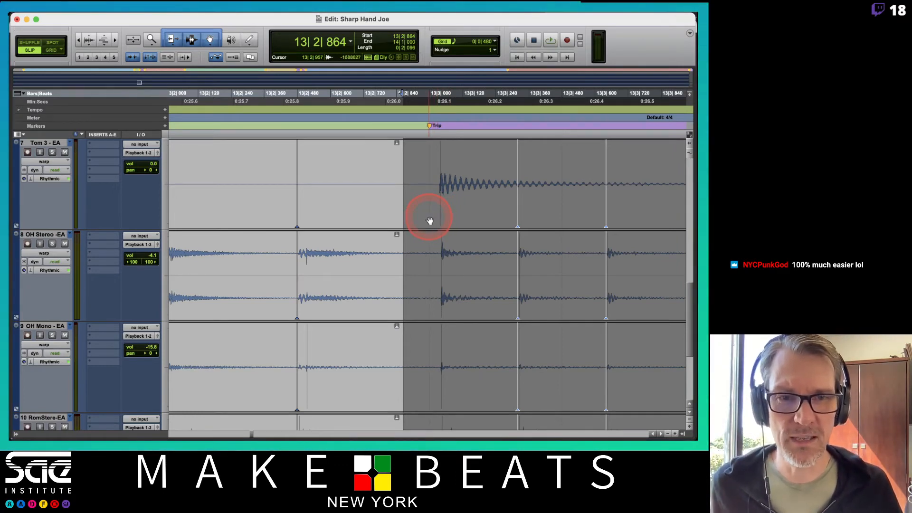
click(440, 214)
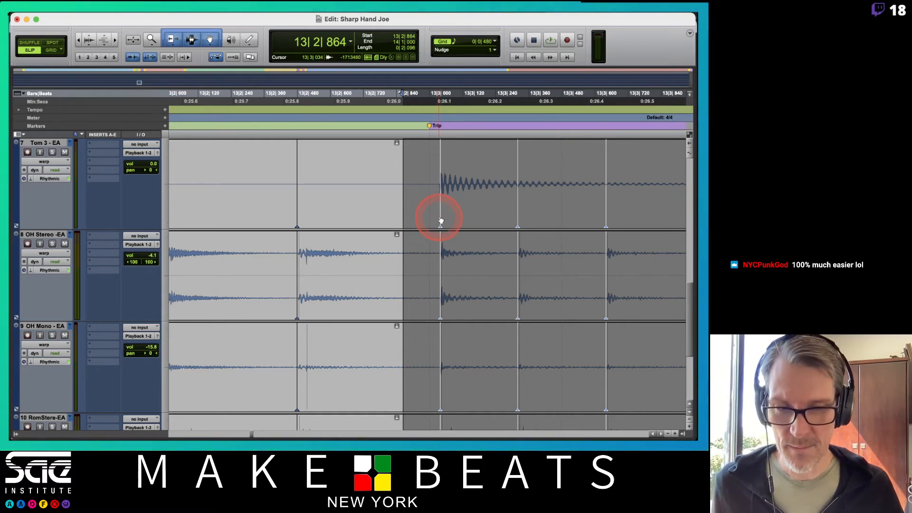
drag(441, 221, 434, 222)
key(super+z)
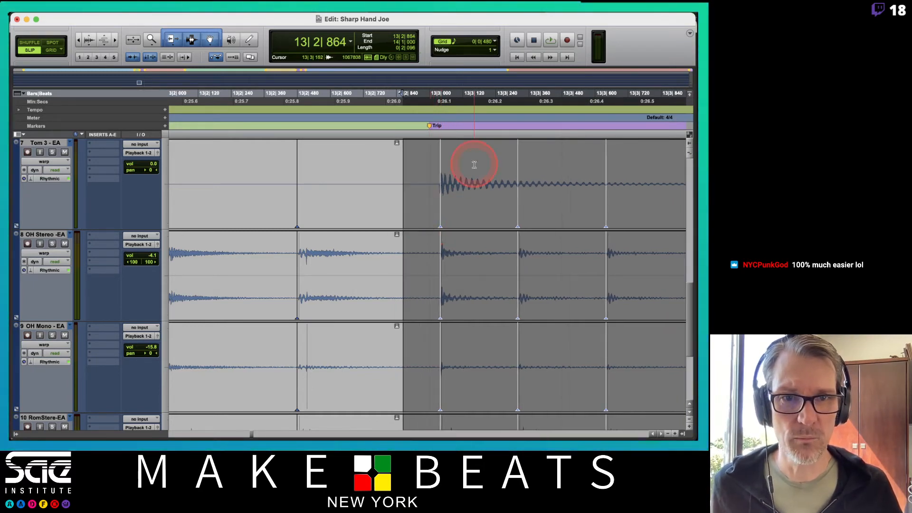
click(472, 163)
drag(440, 217, 431, 218)
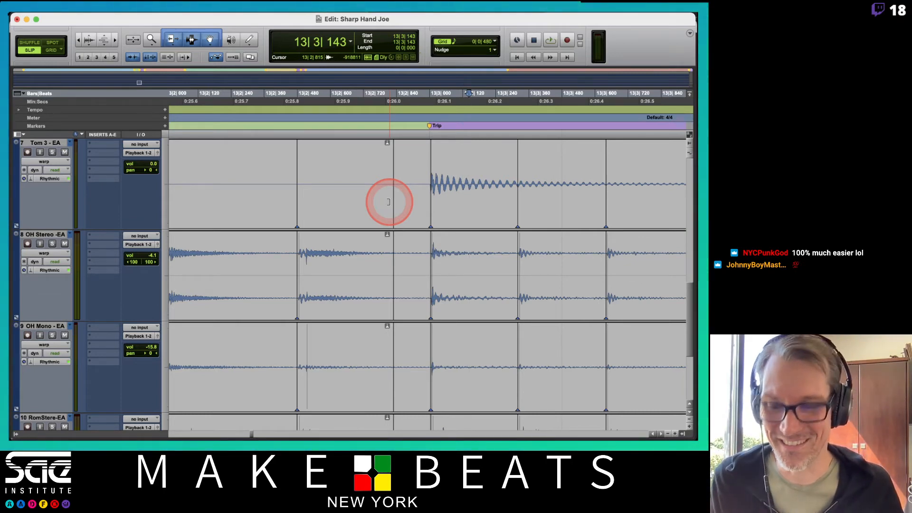
Step: Return the drum tracks to waveform view and crossfade the clip boundary before the bar 13 Trip marker from 13|2|737 to 13|2|923
click(70, 163)
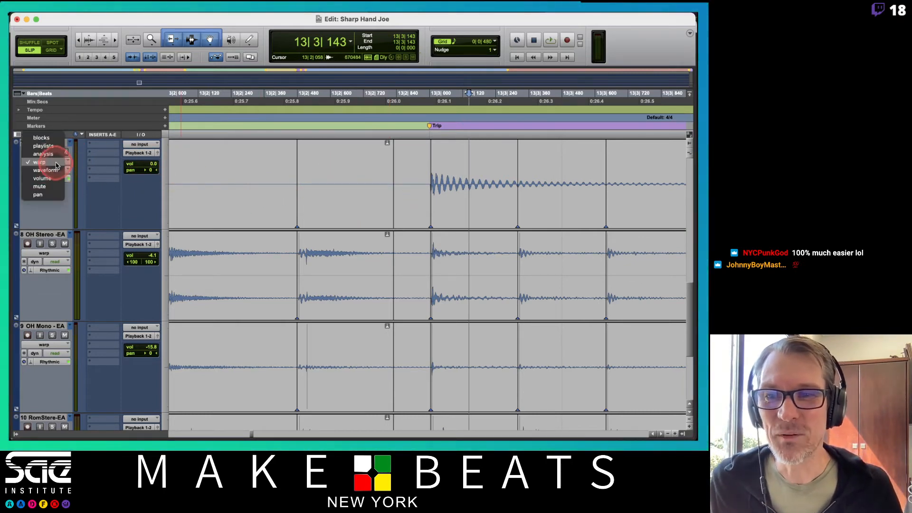
click(41, 167)
click(407, 187)
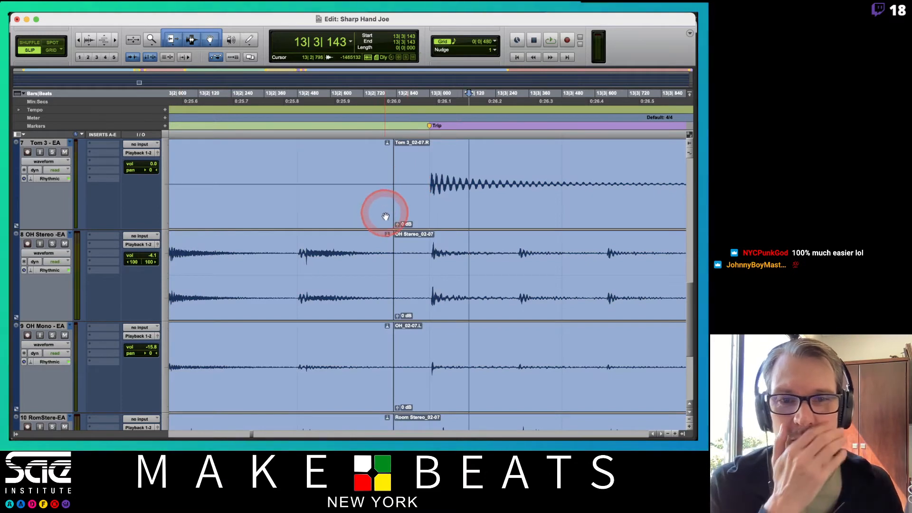
drag(393, 221, 416, 224)
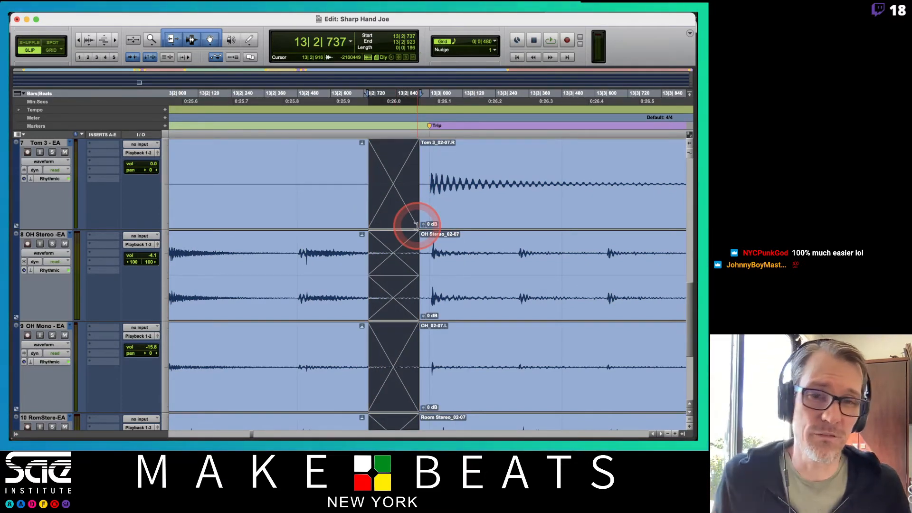
Step: Extend the start of the drum clips at the bar 13 8th marker back to about 12|4|860
scroll(434, 207, up, 10)
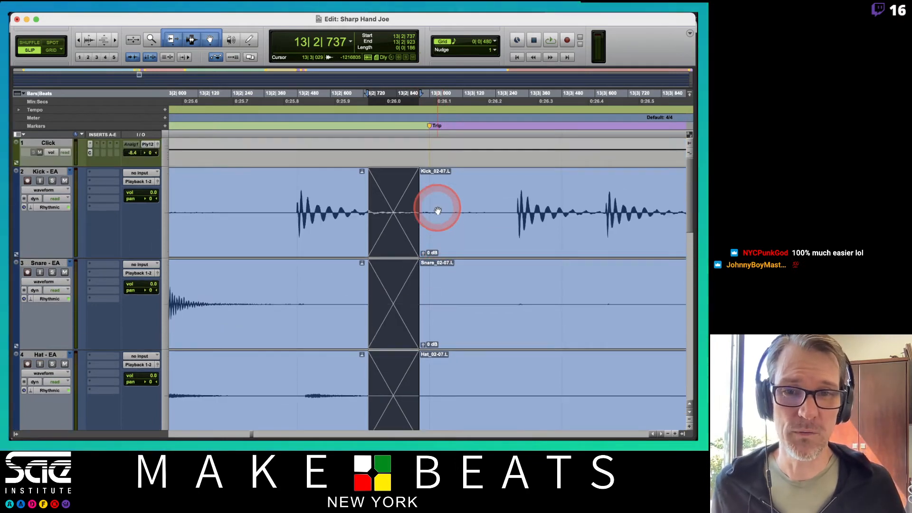
scroll(437, 209, left, 3)
scroll(438, 210, left, 3)
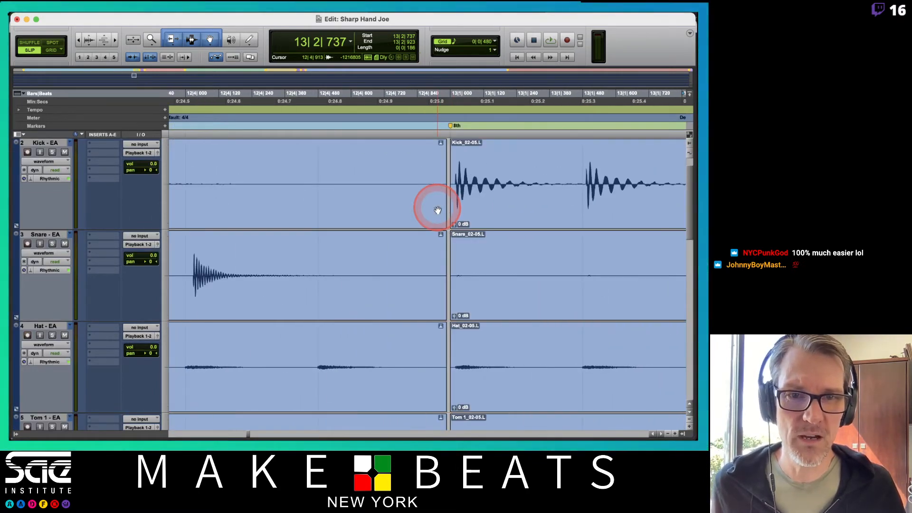
click(437, 211)
drag(448, 179, 421, 187)
click(93, 302)
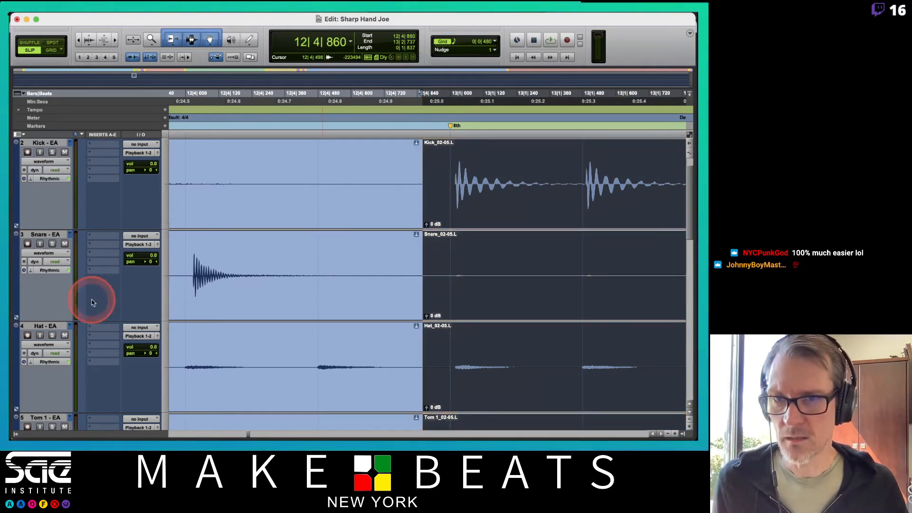
Step: Show the drum tracks in analysis view and examine the detected transients around the bar 13 8th marker
click(59, 162)
click(51, 144)
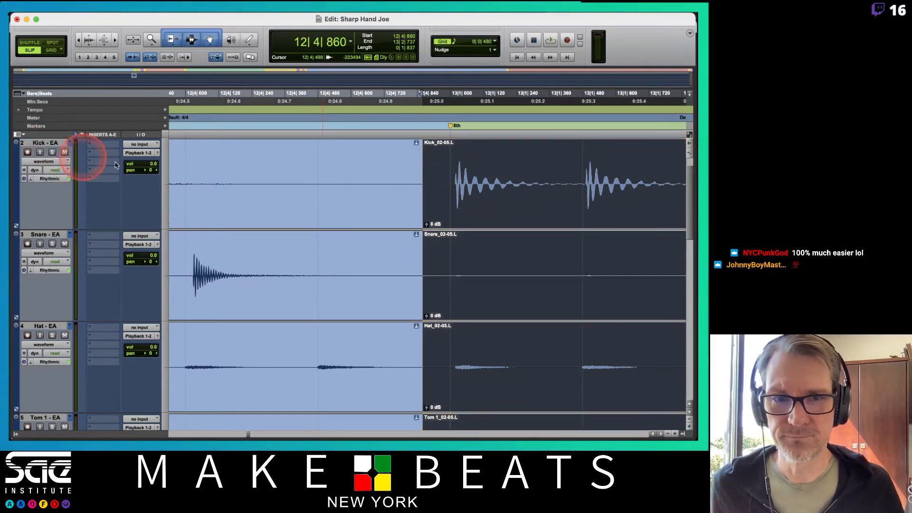
scroll(494, 212, down, 10)
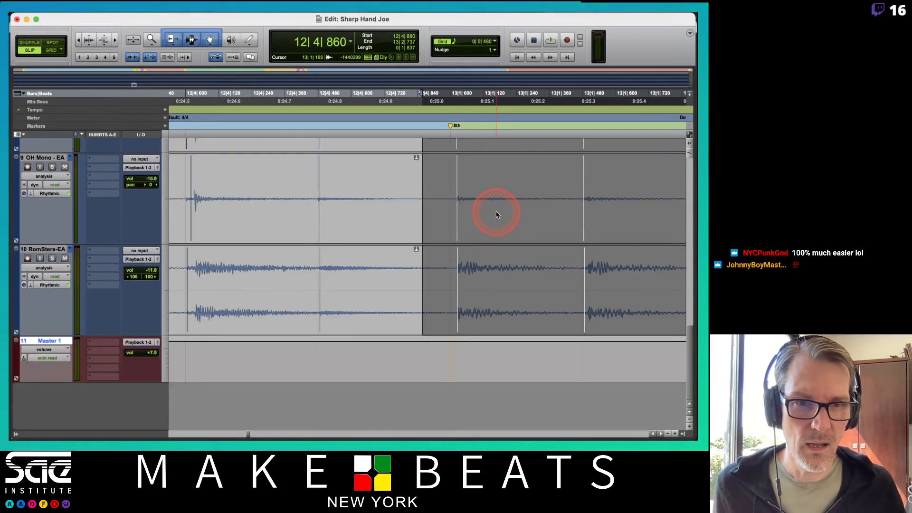
click(489, 186)
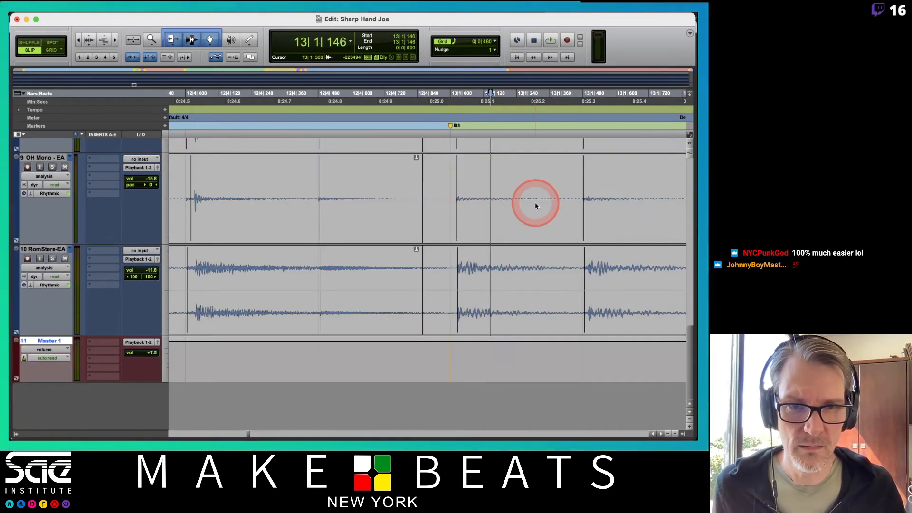
scroll(533, 204, right, 3)
scroll(536, 205, left, 2)
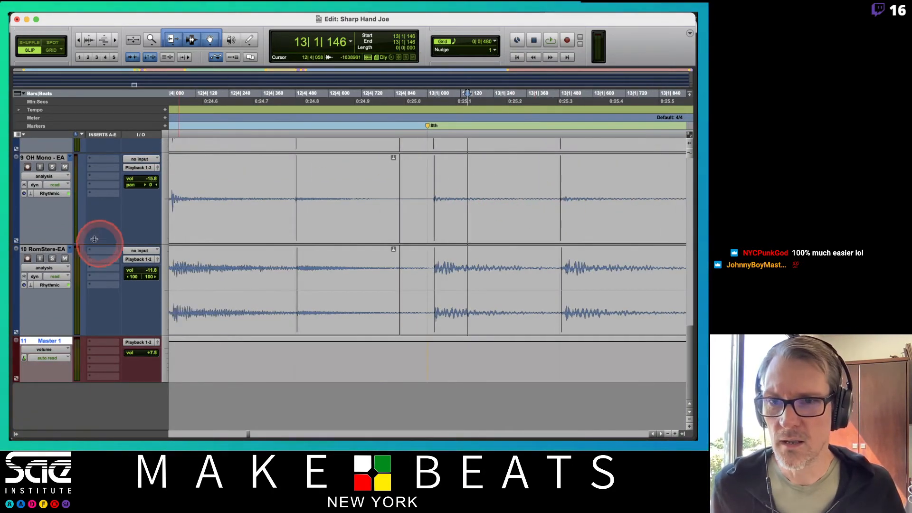
Step: In warp view, replace the misplaced warp marker at the bar 13 8th marker with one on the hit's transient and warp it onto 13|1|000
click(55, 178)
alt+click(53, 184)
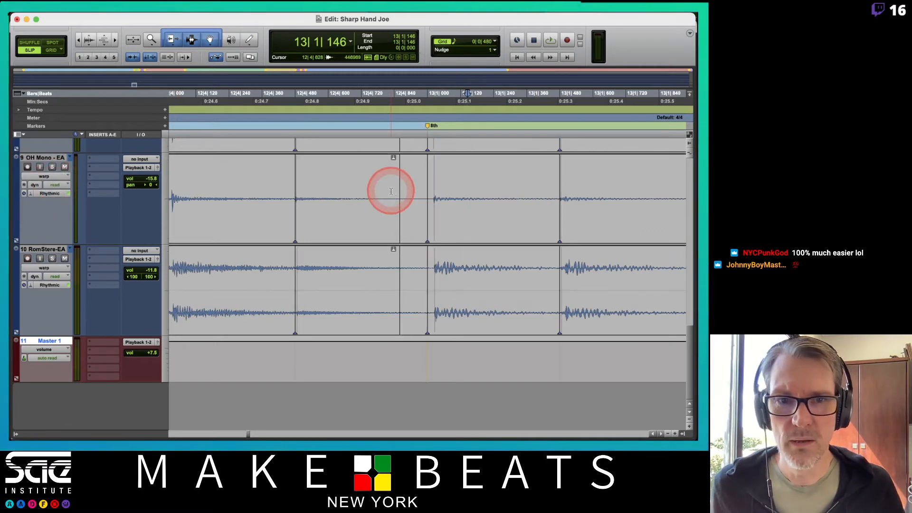
alt+click(426, 232)
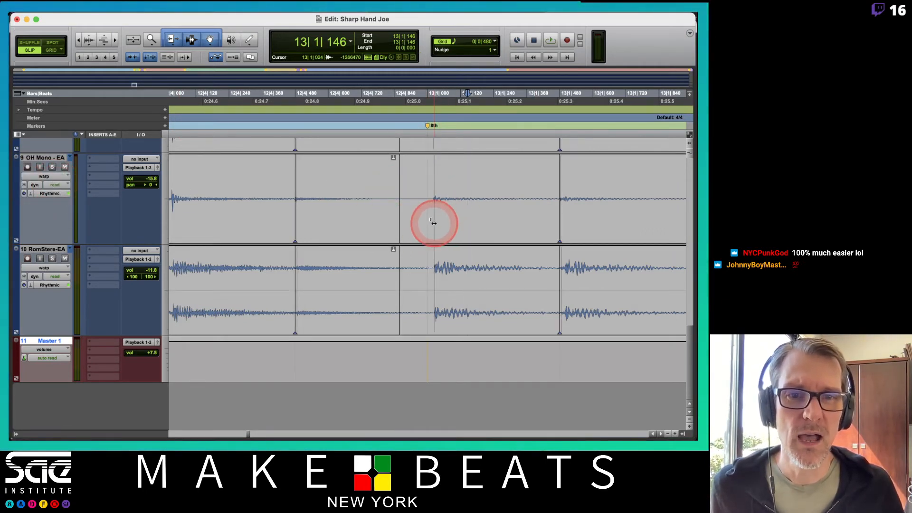
double_click(434, 226)
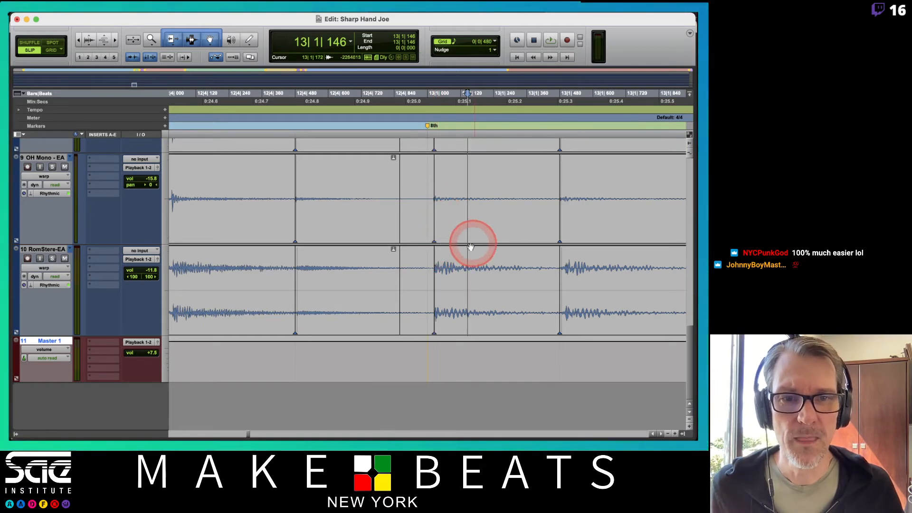
drag(436, 237, 428, 229)
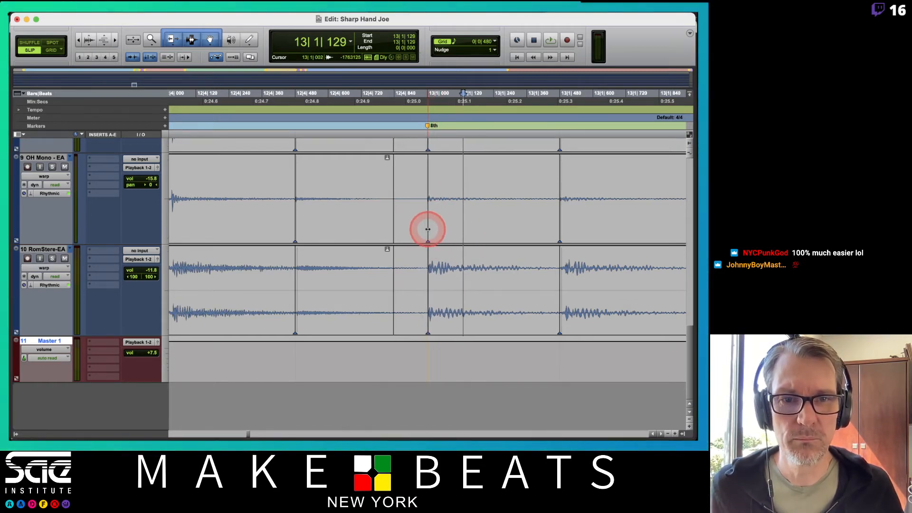
click(465, 192)
Step: Return the drum tracks to waveform view and crossfade the clip boundary before the bar 13 8th marker from 12|4|747 to 12|4|927
scroll(466, 190, up, 10)
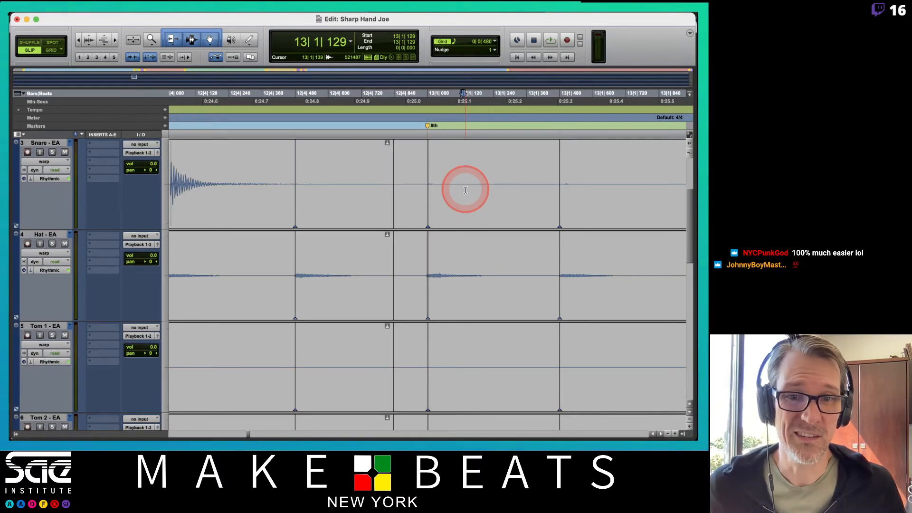
click(48, 161)
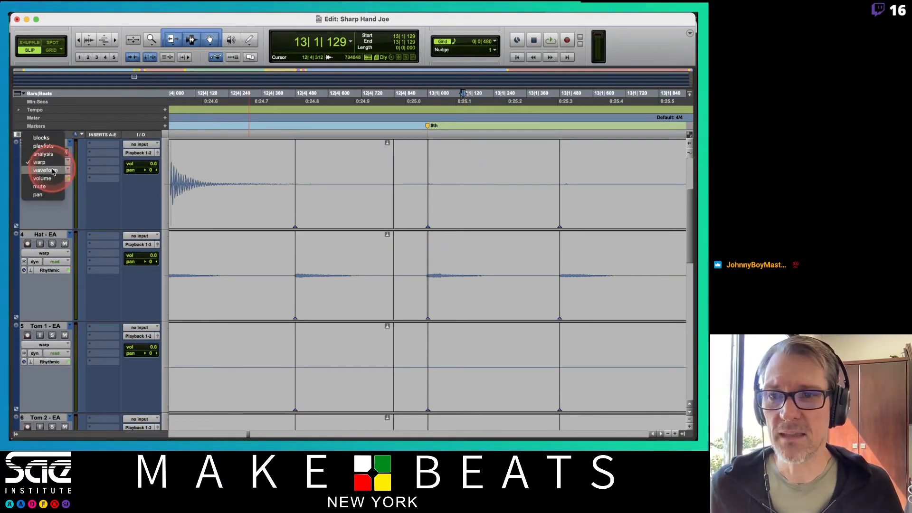
click(52, 171)
drag(372, 171, 418, 221)
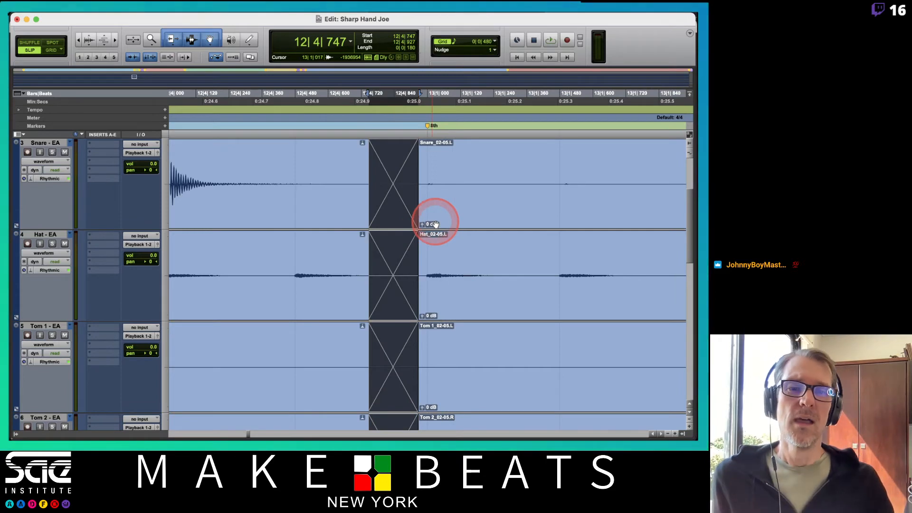
scroll(436, 224, up, 3)
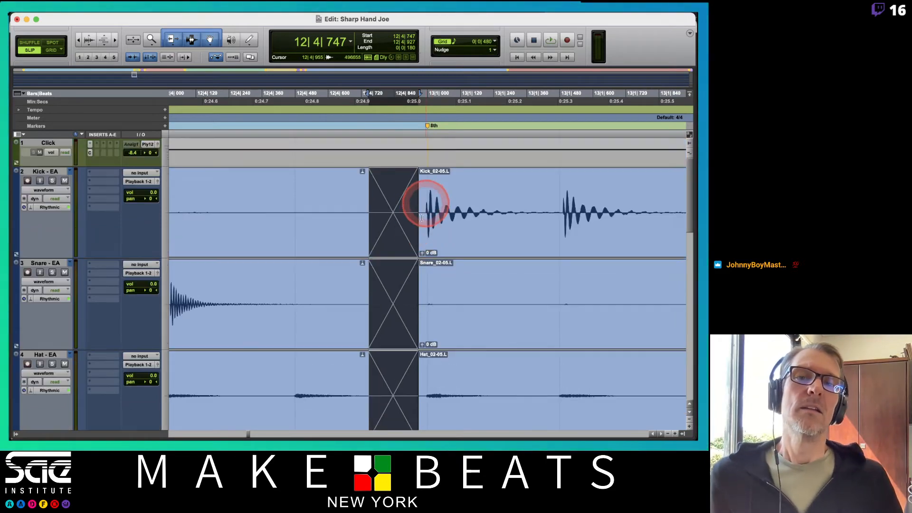
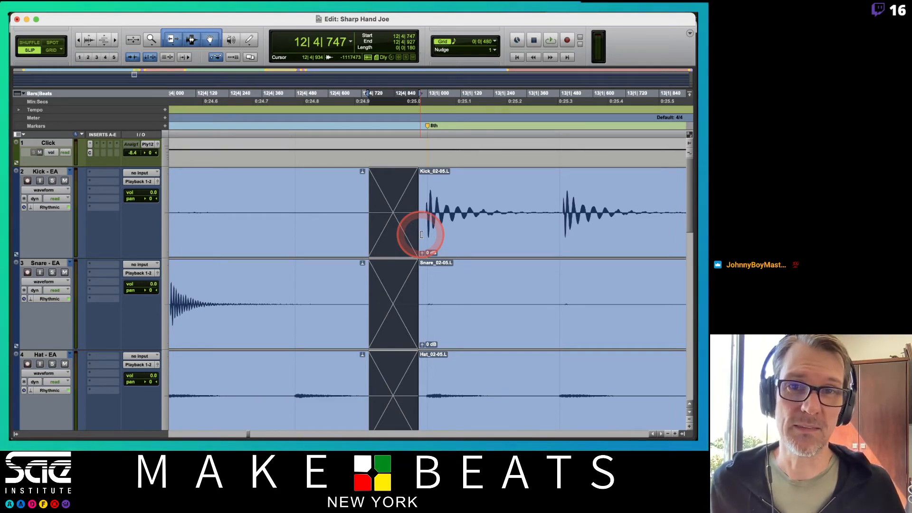
Step: Inspect the crossfaded clip boundaries around the bar 13 8th and Trip markers across all drum tracks
scroll(421, 234, down, 10)
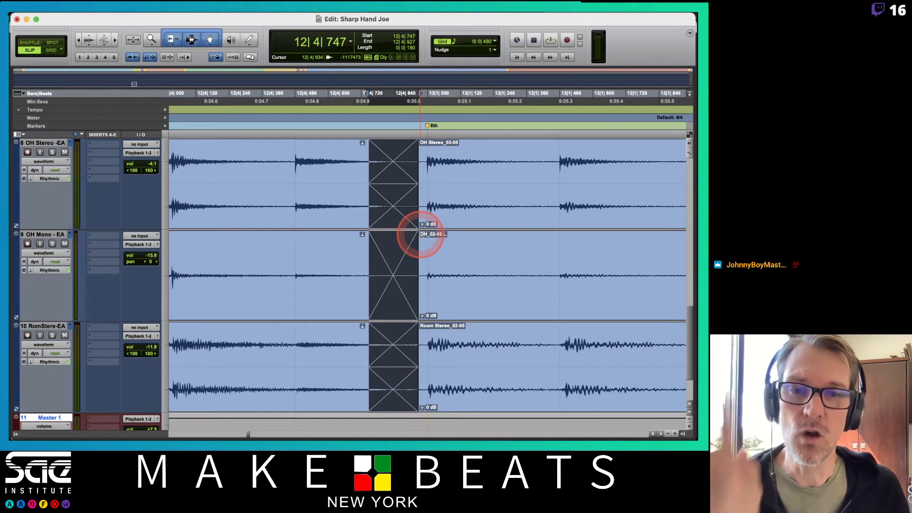
scroll(382, 195, up, 3)
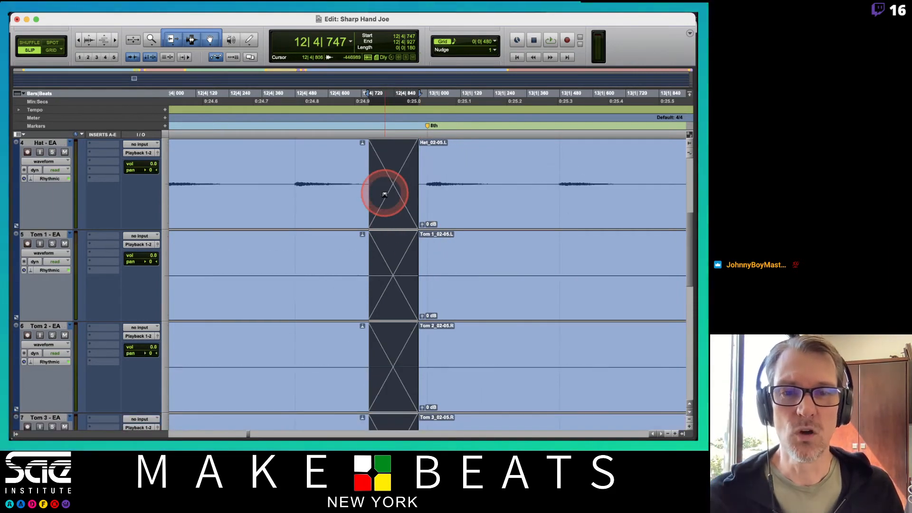
scroll(384, 195, down, 3)
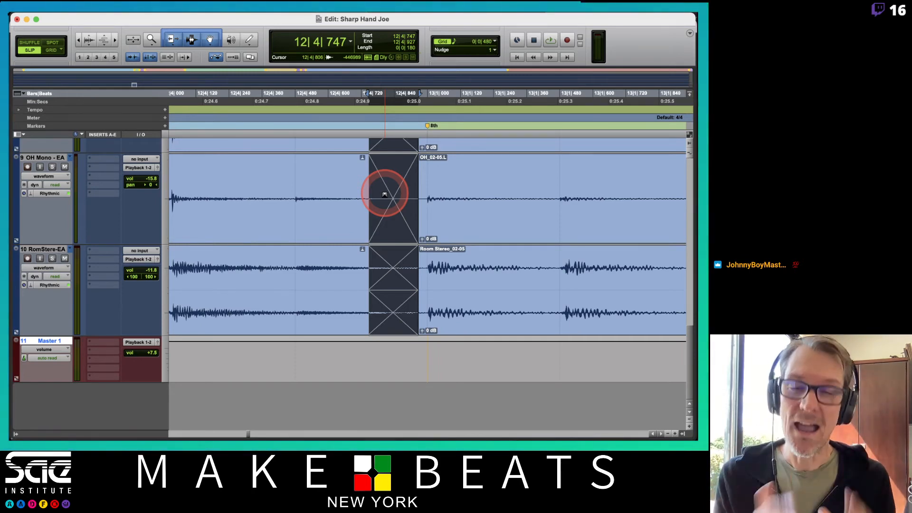
key(r)
key(r)
key(r)
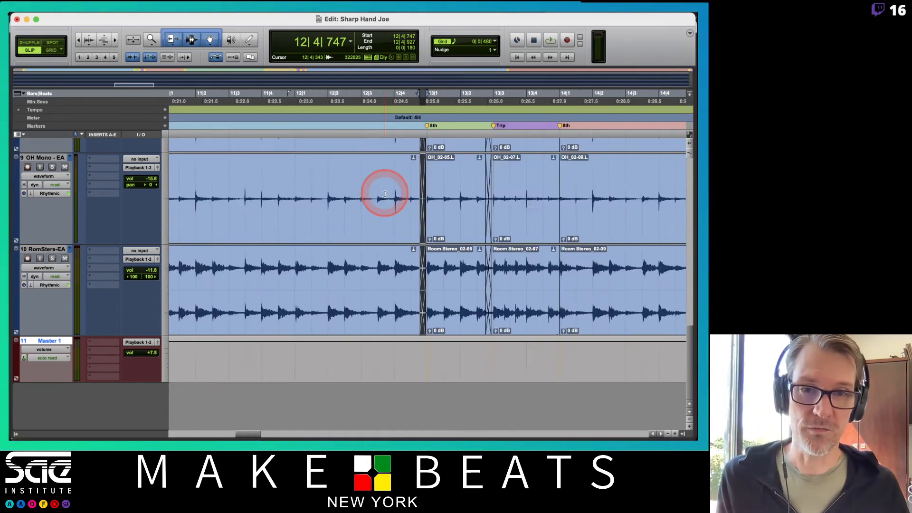
scroll(469, 228, up, 8)
scroll(497, 221, right, 3)
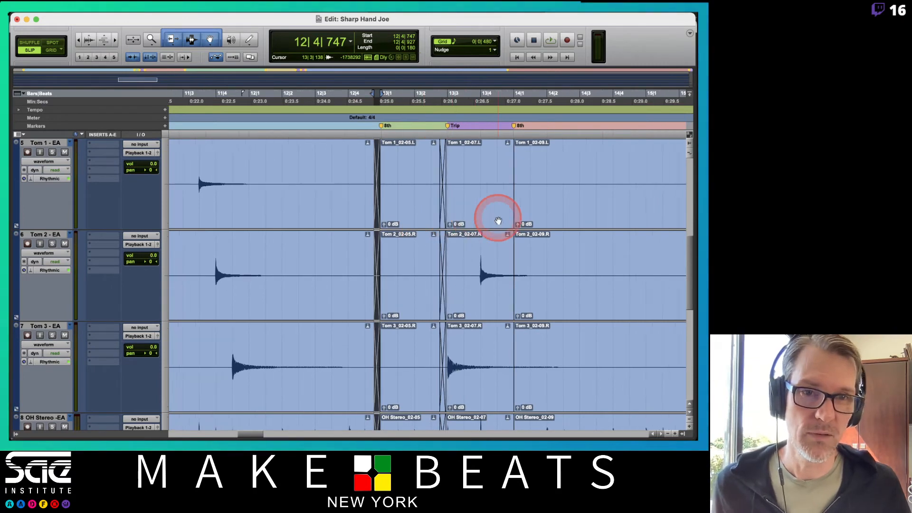
scroll(497, 220, left, 15)
scroll(497, 220, right, 2)
scroll(497, 220, right, 20)
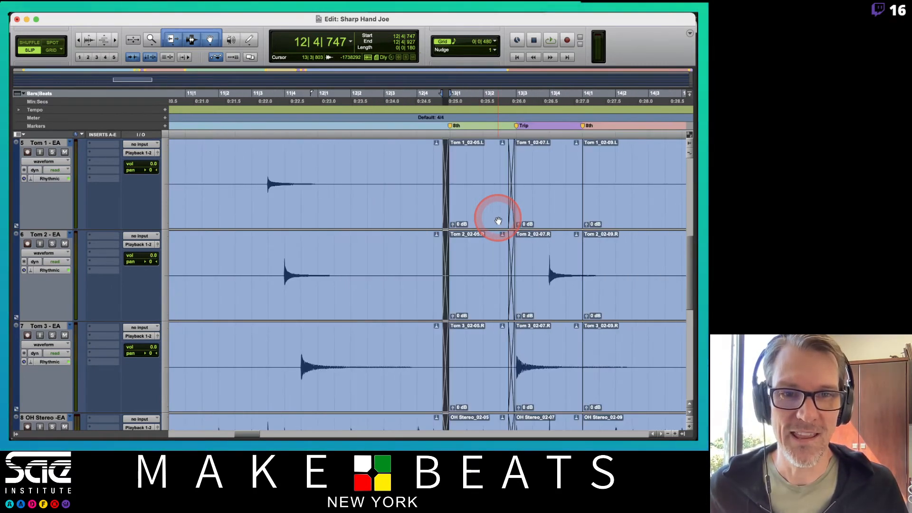
Step: Extend the start of the drum clips at the bar 14 8th marker back to about 13|4|919
scroll(371, 209, down, 8)
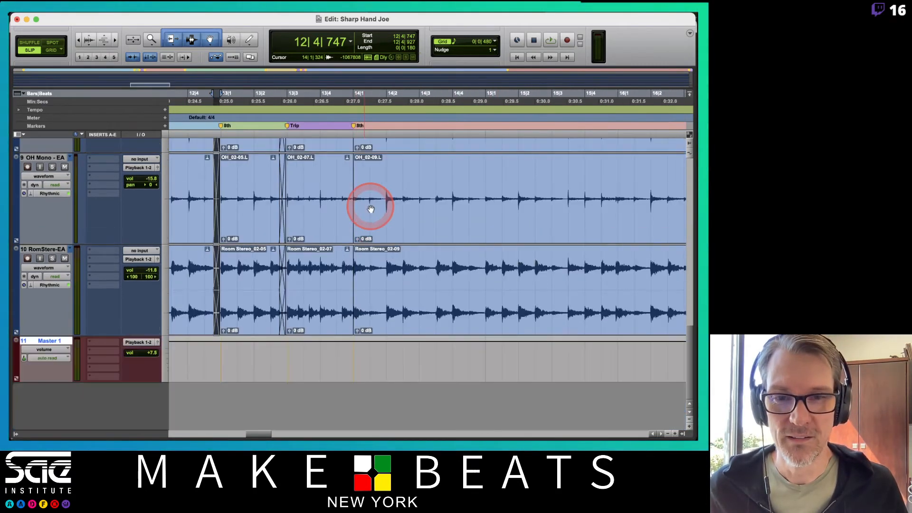
scroll(342, 158, up, 10)
click(348, 189)
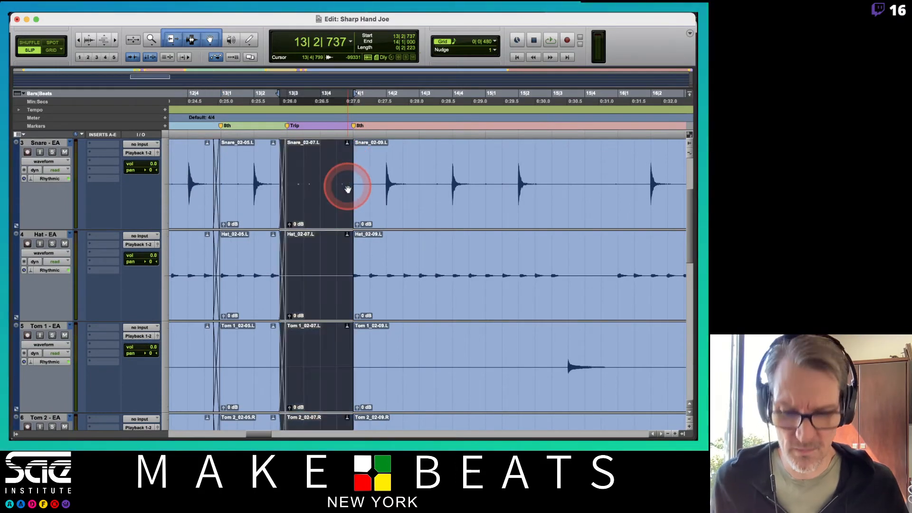
key(t)
key(t)
key(t)
key(t)
key(t)
key(Right)
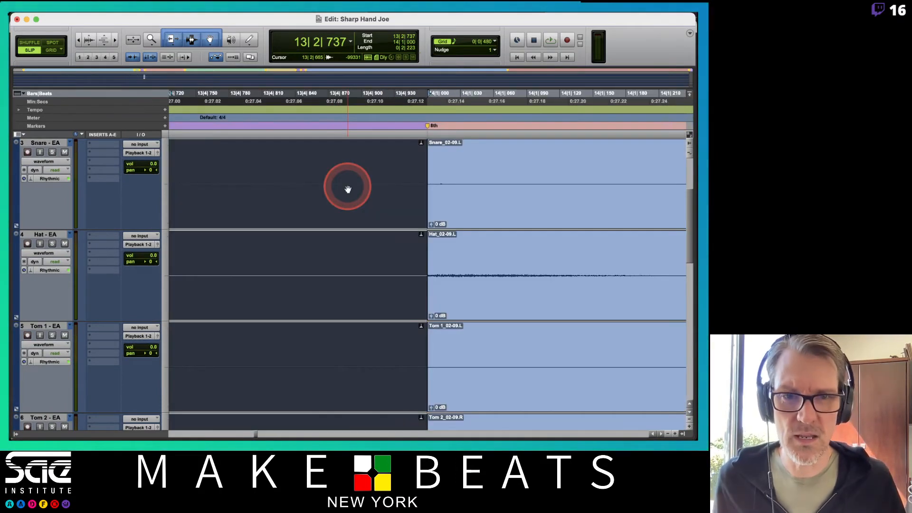
scroll(474, 242, down, 10)
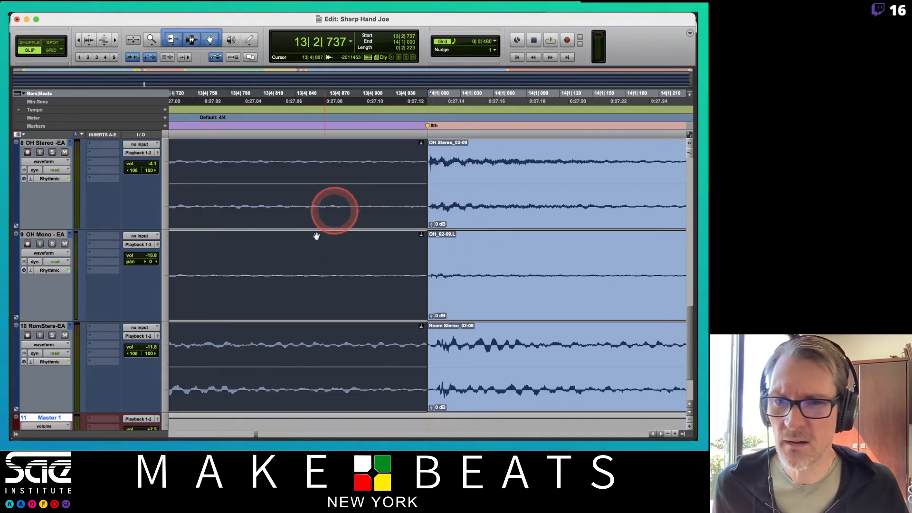
click(51, 162)
click(197, 185)
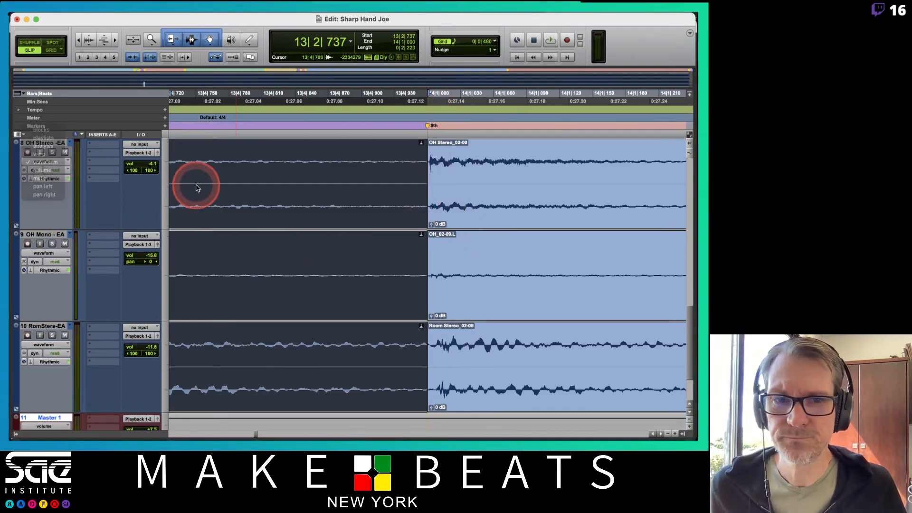
drag(429, 171, 384, 173)
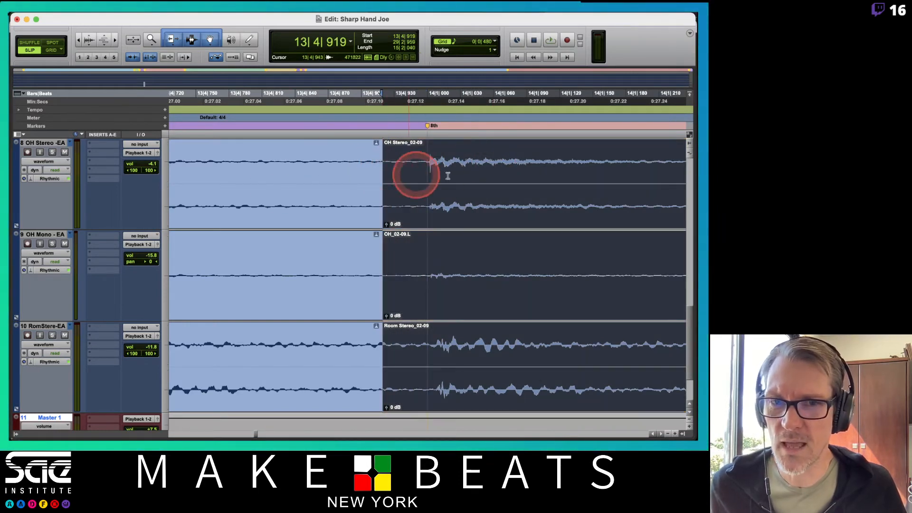
Step: Switch the drum tracks to warp view and reposition the warp marker at the bar 14 8th marker onto the kick hit's transient
scroll(416, 171, up, 3)
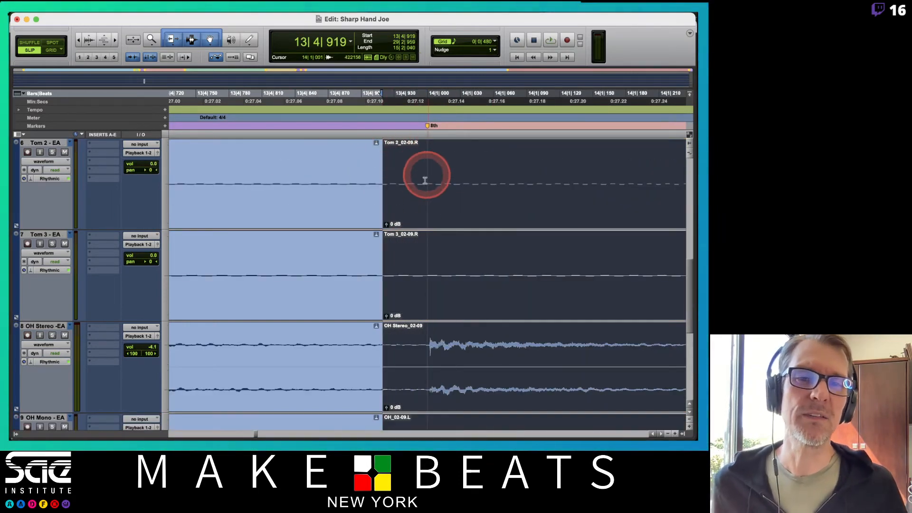
scroll(415, 178, up, 5)
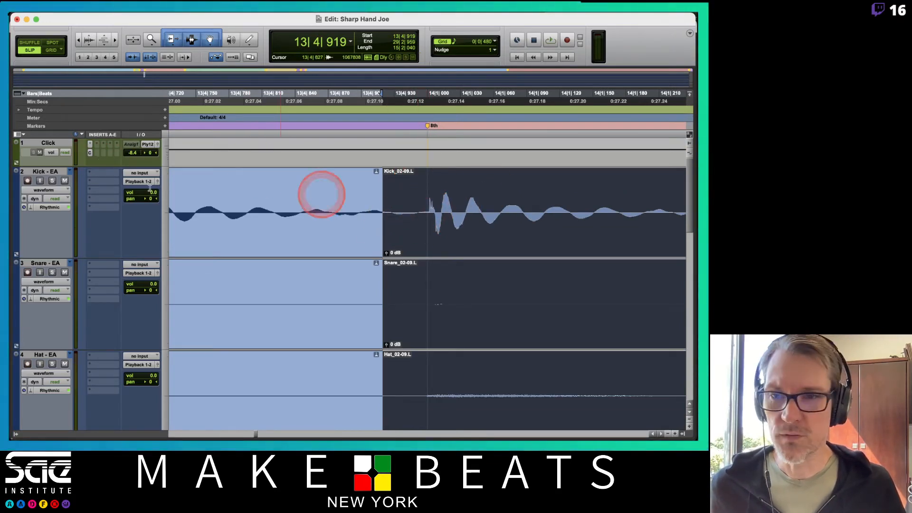
click(55, 190)
alt+click(51, 185)
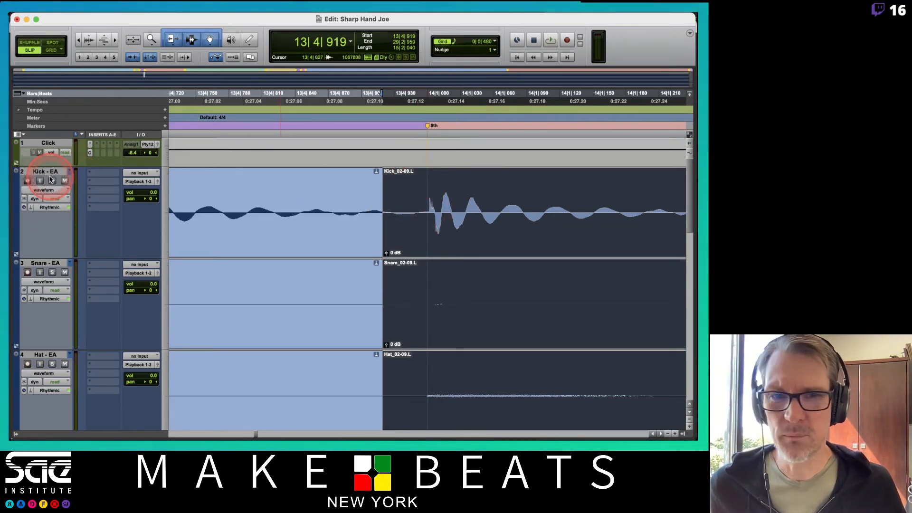
click(51, 190)
alt+click(69, 189)
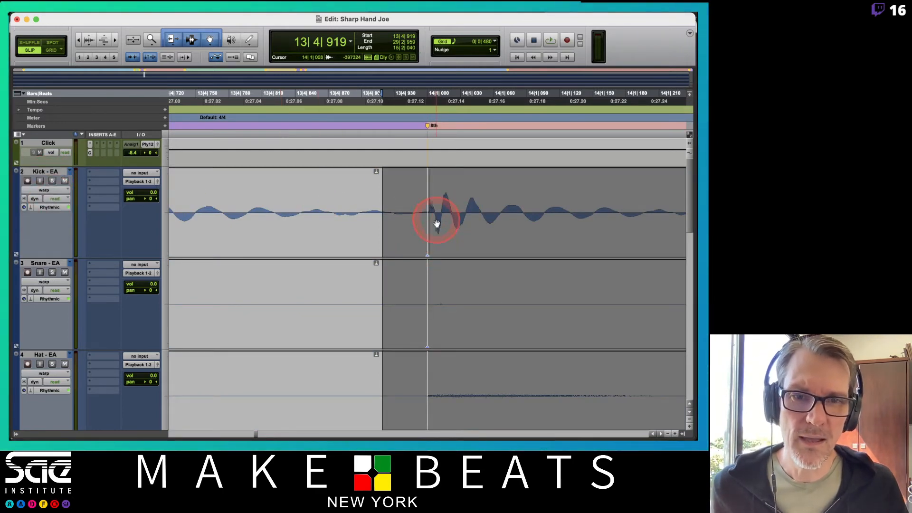
click(440, 188)
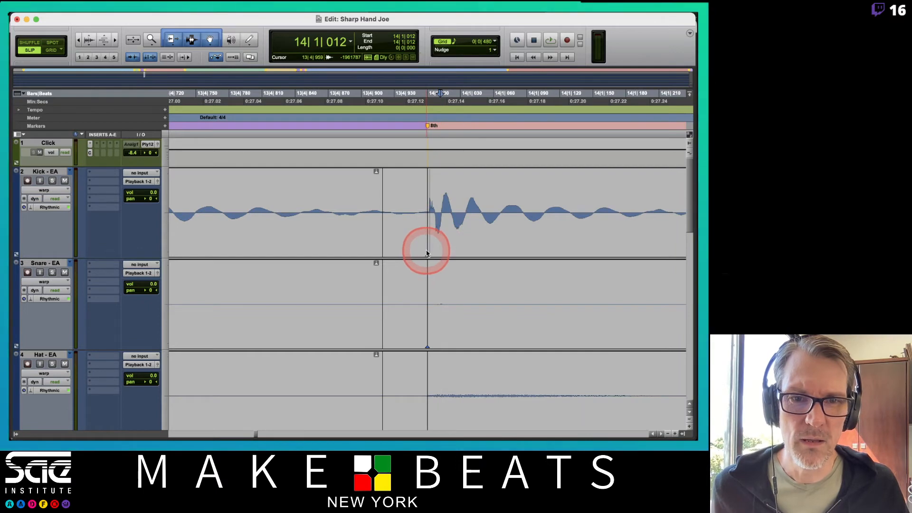
double_click(429, 244)
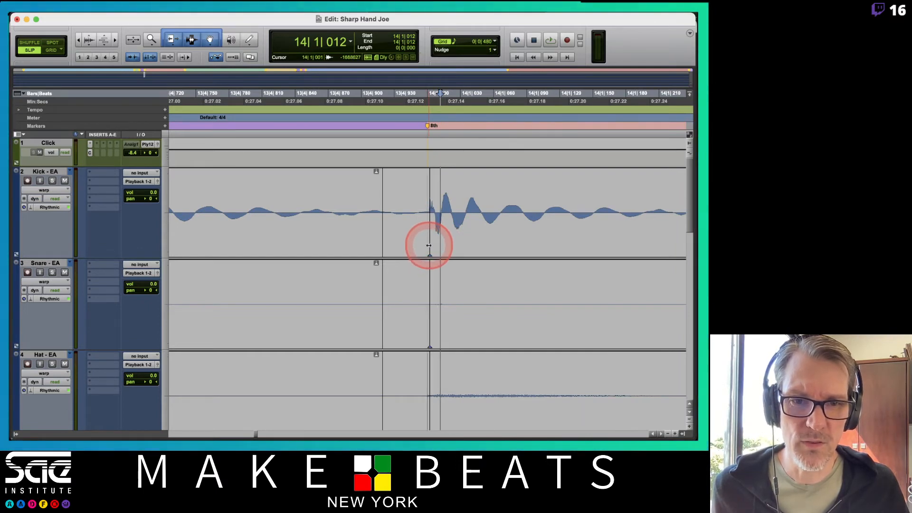
scroll(472, 230, down, 10)
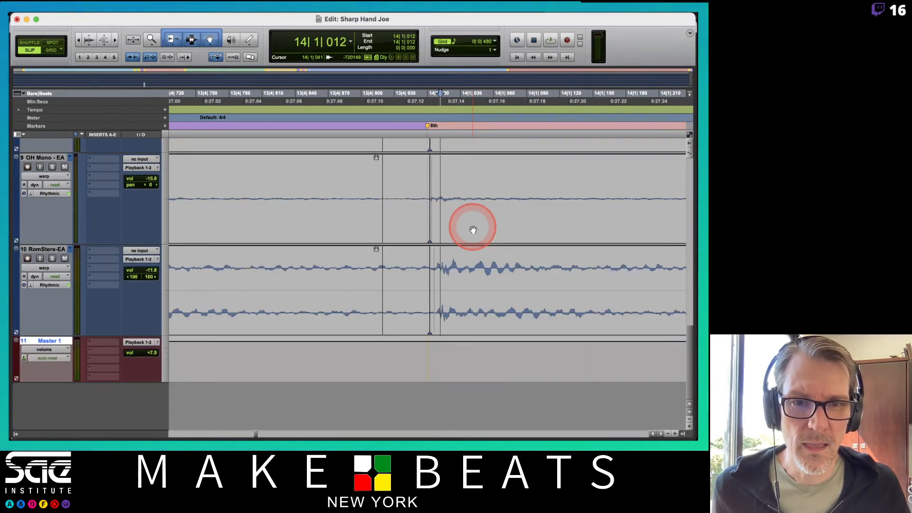
scroll(472, 230, up, 10)
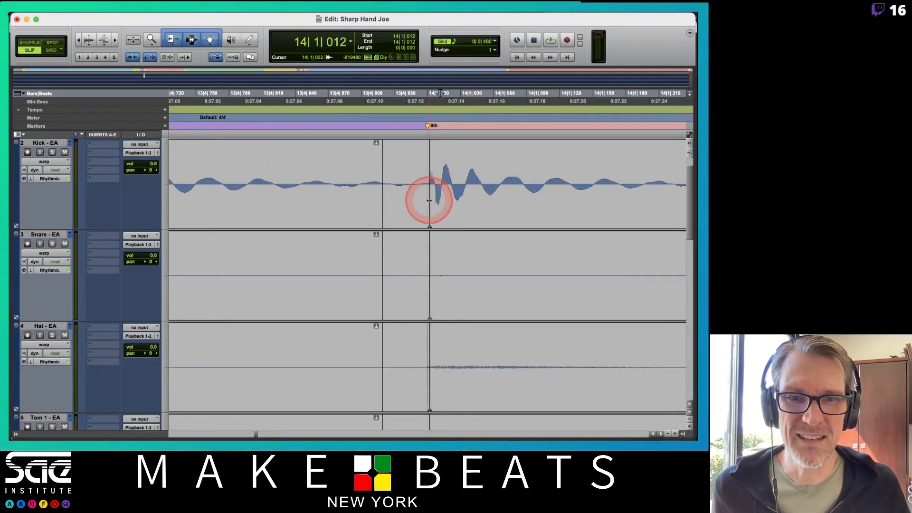
Step: Crossfade the clip boundary before the bar 14 8th marker from 13|4|895 to 13|4|939
mouse_move(429, 201)
mouse_down()
mouse_move(378, 216)
mouse_move(405, 218)
mouse_up()
key(r)
key(r)
key(r)
key(r)
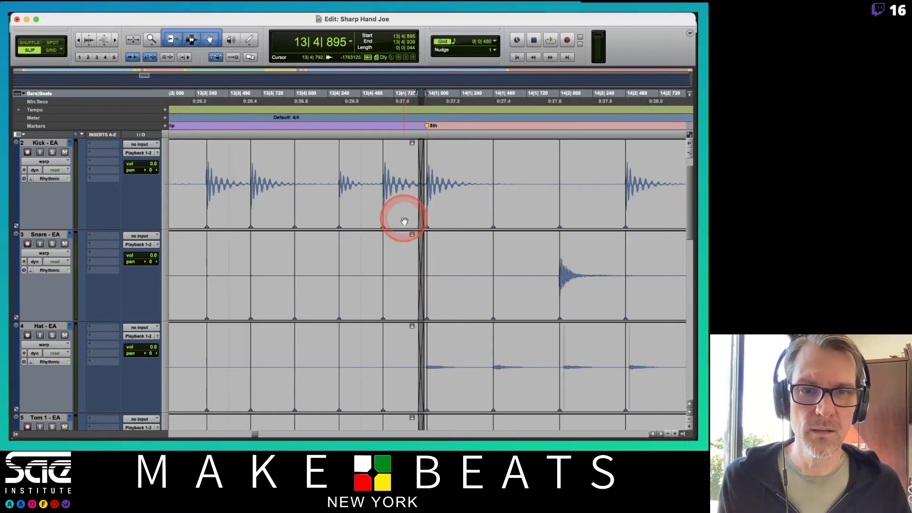
Step: Return the drum tracks to waveform view and extend the start of the clips at the bar 29 Trip marker back to about 29|2|744
key(ctrl+Tab)
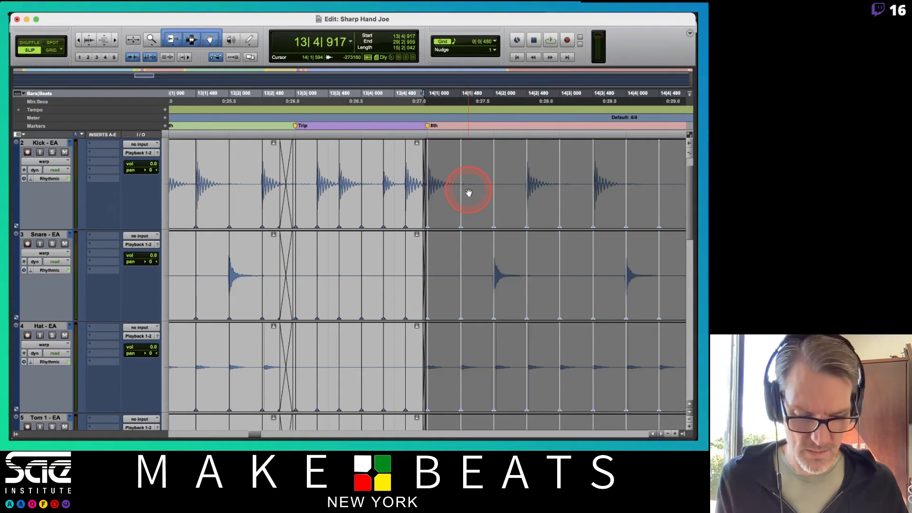
key(Right)
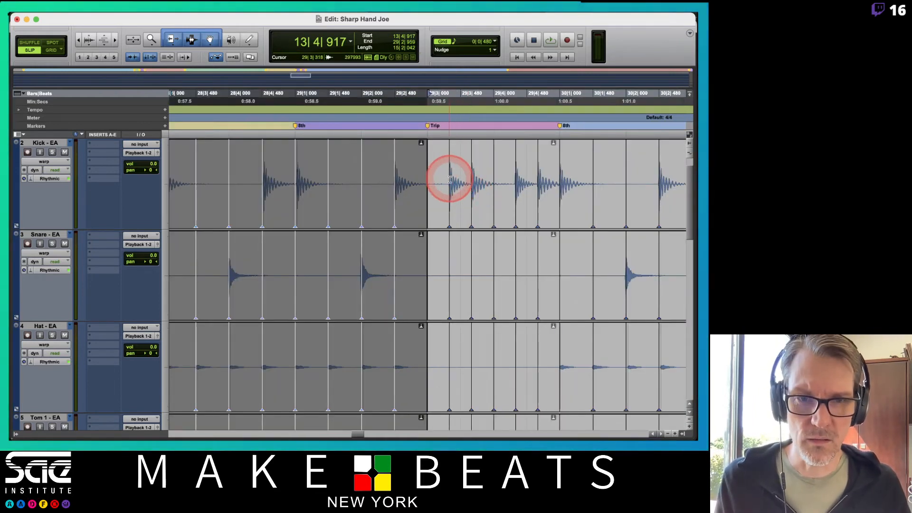
scroll(455, 223, down, 5)
scroll(455, 224, up, 5)
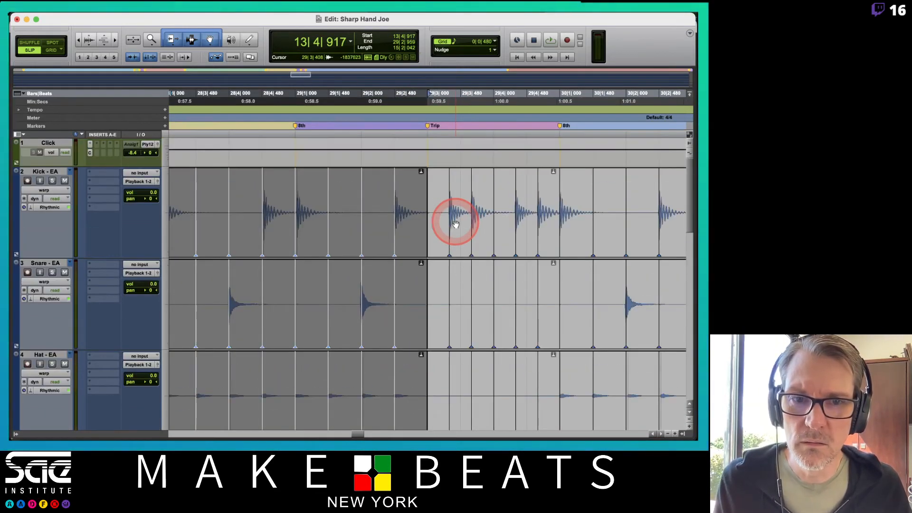
scroll(455, 224, up, 1)
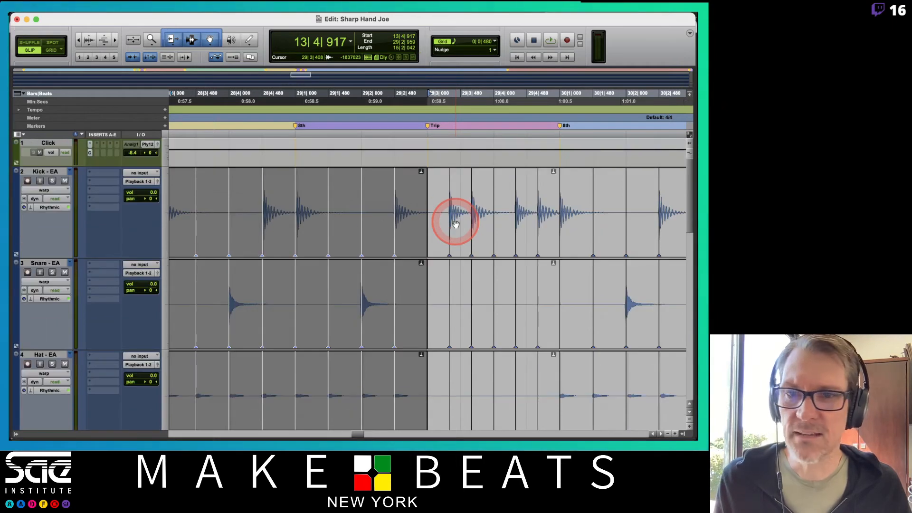
click(54, 195)
alt+click(48, 188)
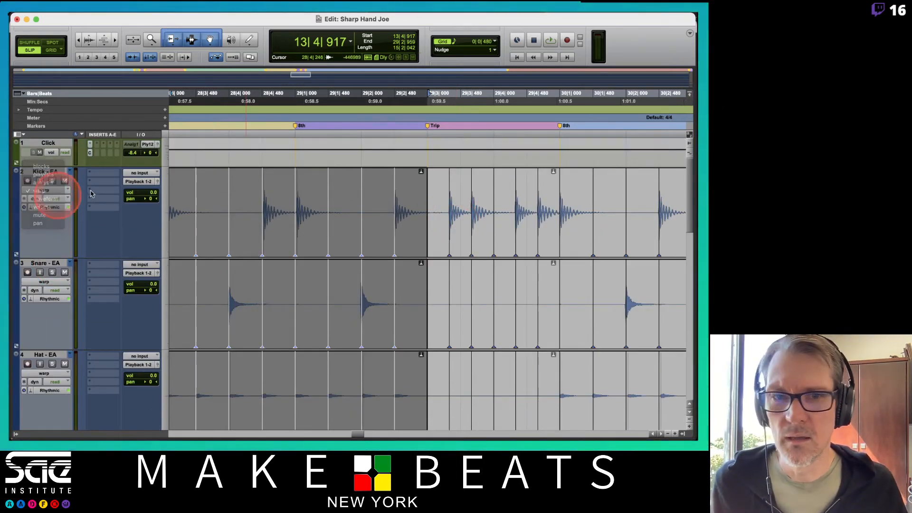
drag(426, 212, 414, 213)
scroll(442, 205, down, 5)
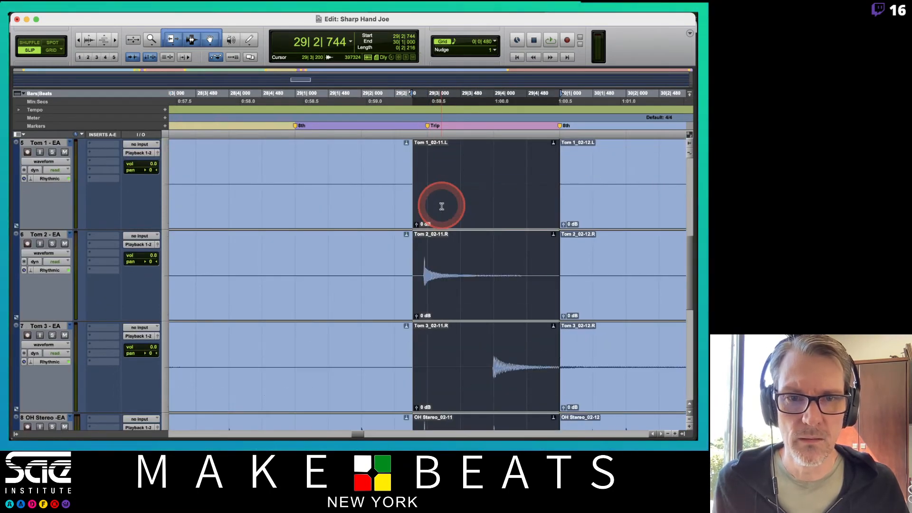
Step: Trim the start of the drum clips before the bar 29 Trip marker forward to about 29|2|848
key(t)
key(t)
key(t)
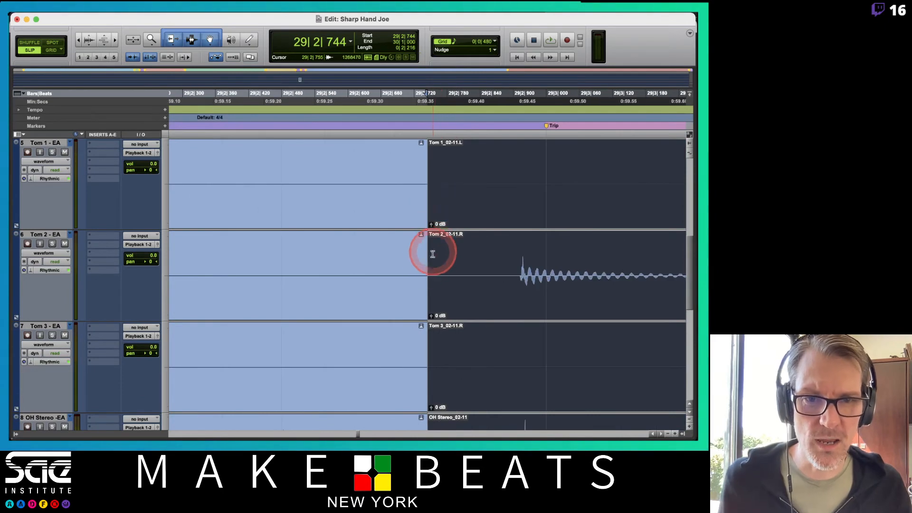
drag(424, 273, 485, 273)
click(542, 265)
Step: Examine the hits on every drum track around the clip boundary before the bar 29 Trip marker
scroll(542, 264, down, 5)
scroll(545, 266, up, 4)
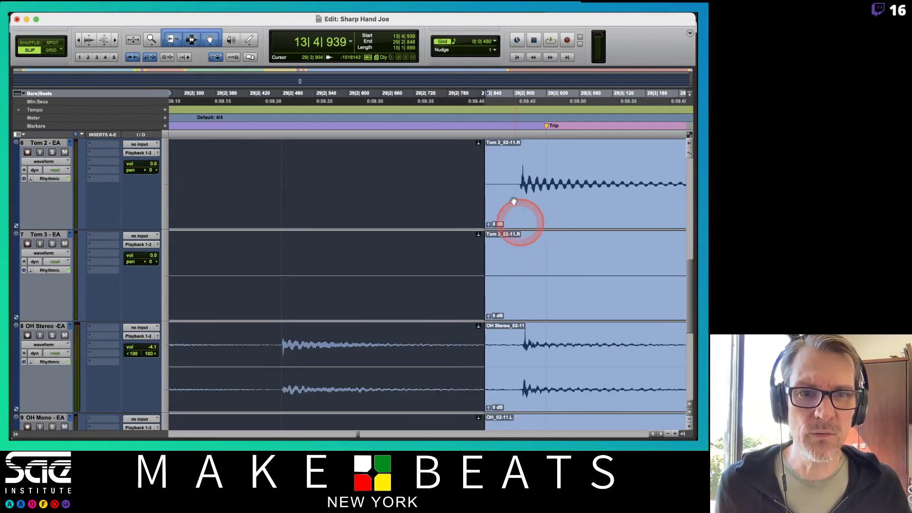
scroll(549, 194, up, 2)
scroll(549, 194, up, 2)
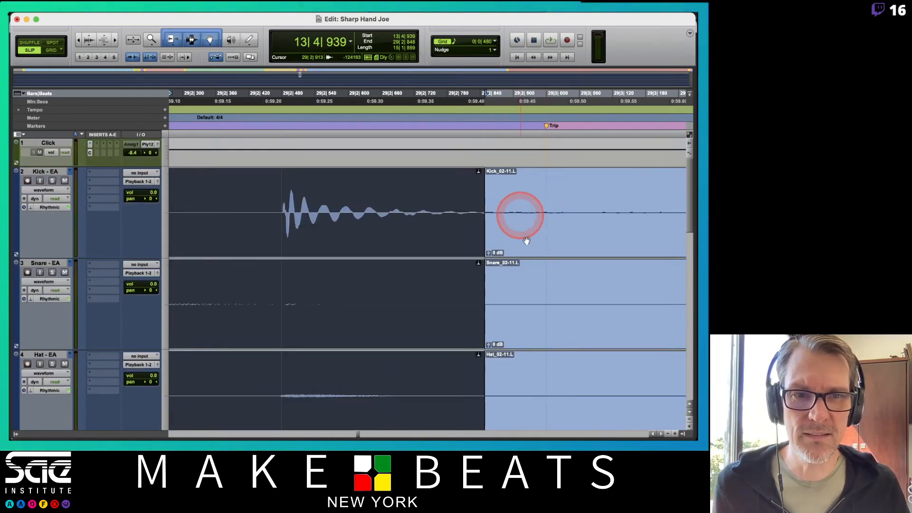
scroll(521, 214, down, 3)
scroll(519, 291, up, 3)
scroll(519, 299, right, 3)
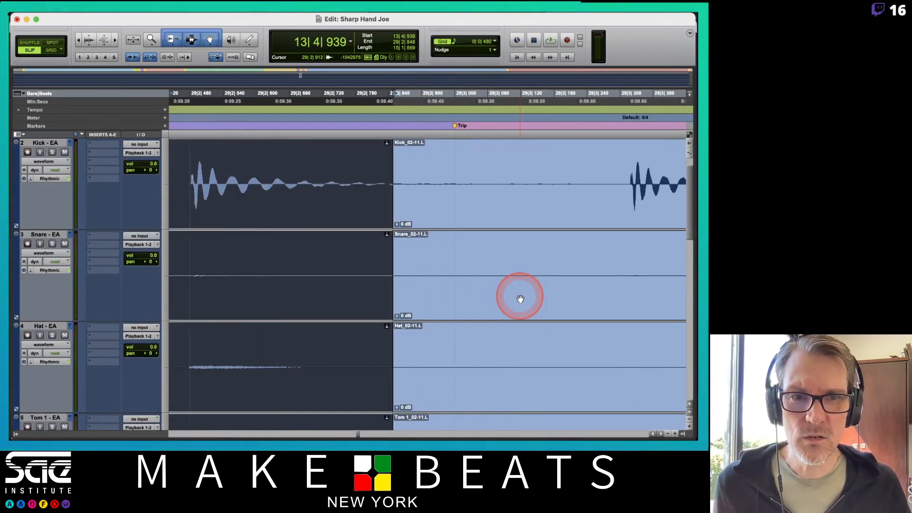
scroll(520, 299, down, 4)
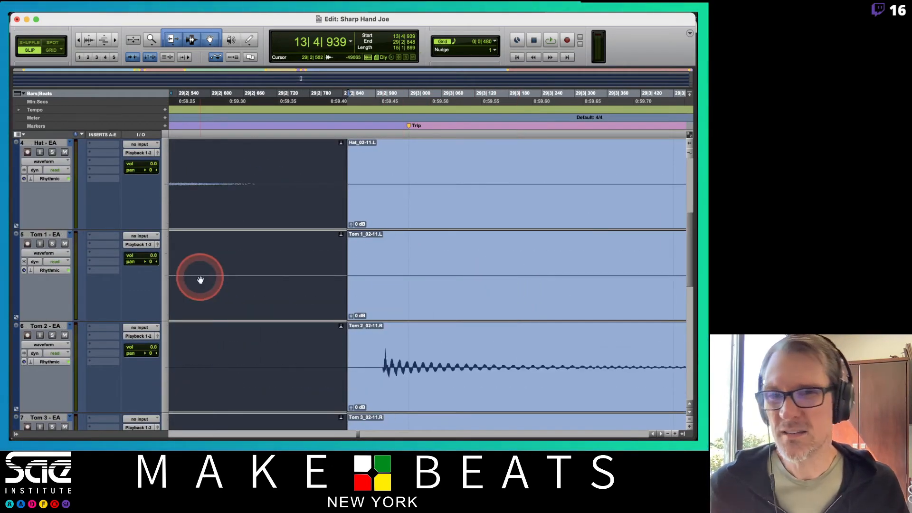
Step: Show the drum tracks in analysis view and examine the detected transients around the bar 29 Trip marker
click(44, 162)
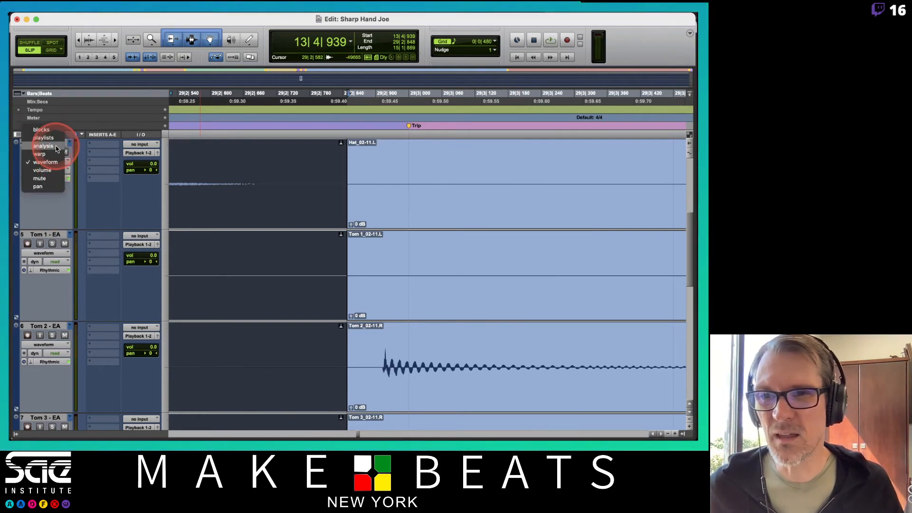
alt+click(55, 146)
scroll(448, 192, down, 10)
scroll(447, 192, up, 10)
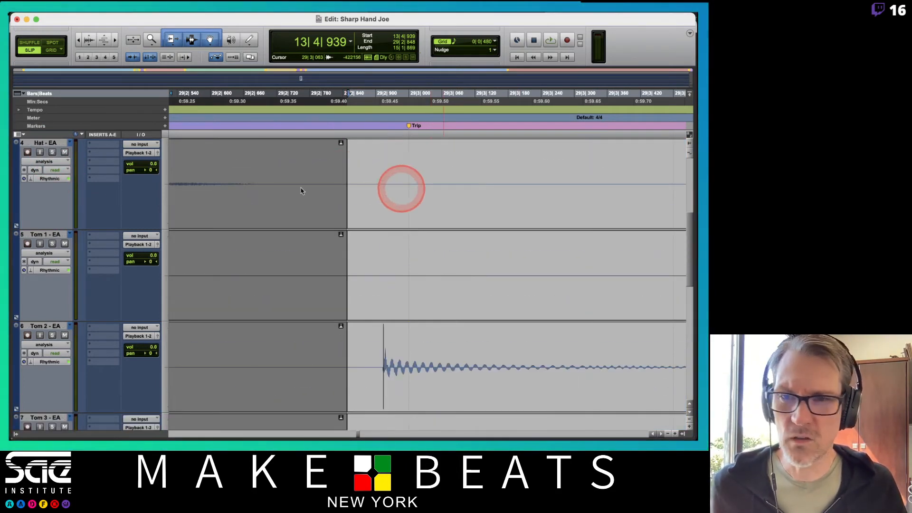
Step: In warp view, replace the warp marker at the bar 29 Trip marker with one on the Tom 2 hit at about 29|2|915
click(61, 162)
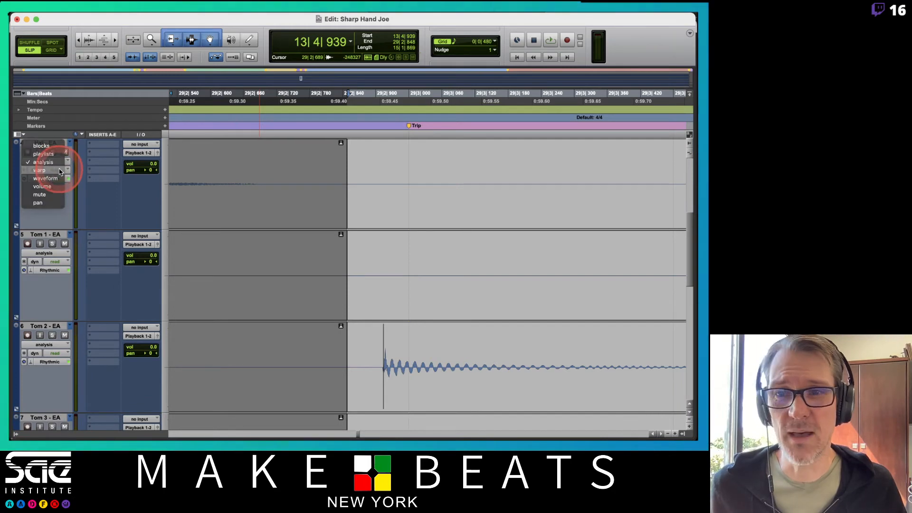
alt+click(56, 169)
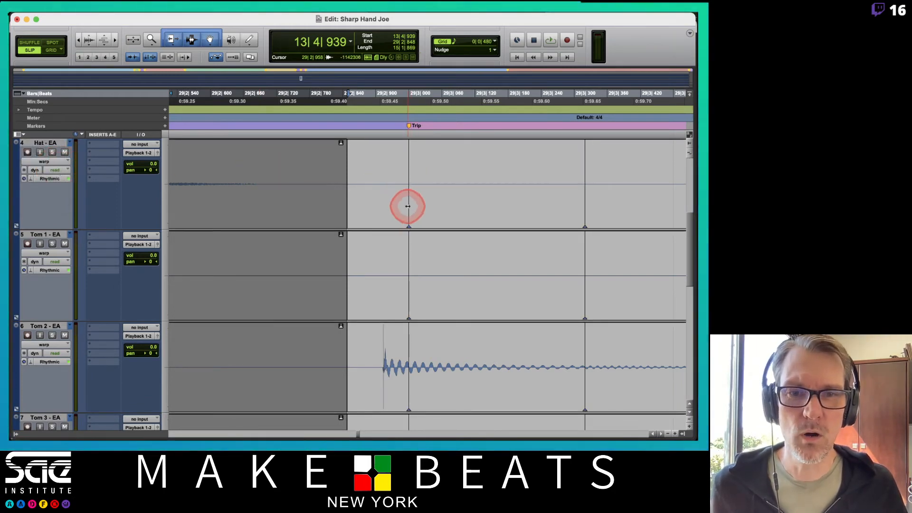
alt+click(410, 190)
click(439, 198)
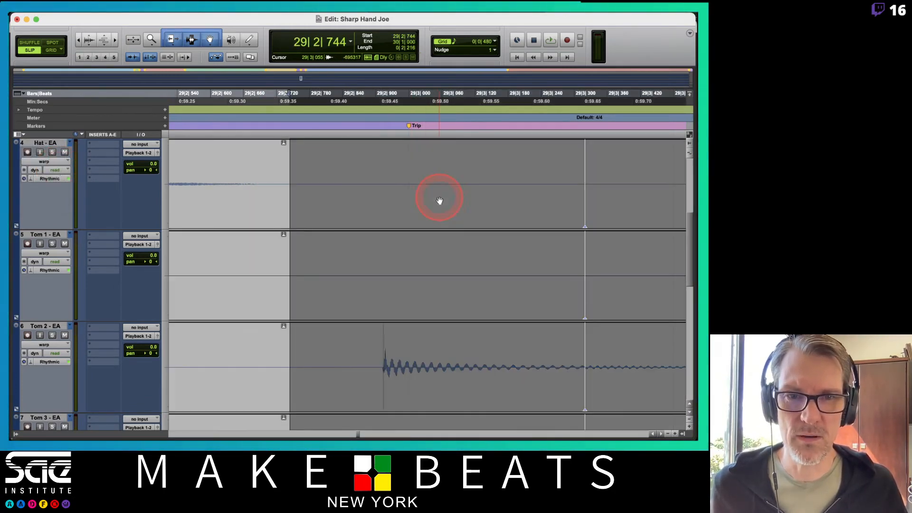
click(403, 343)
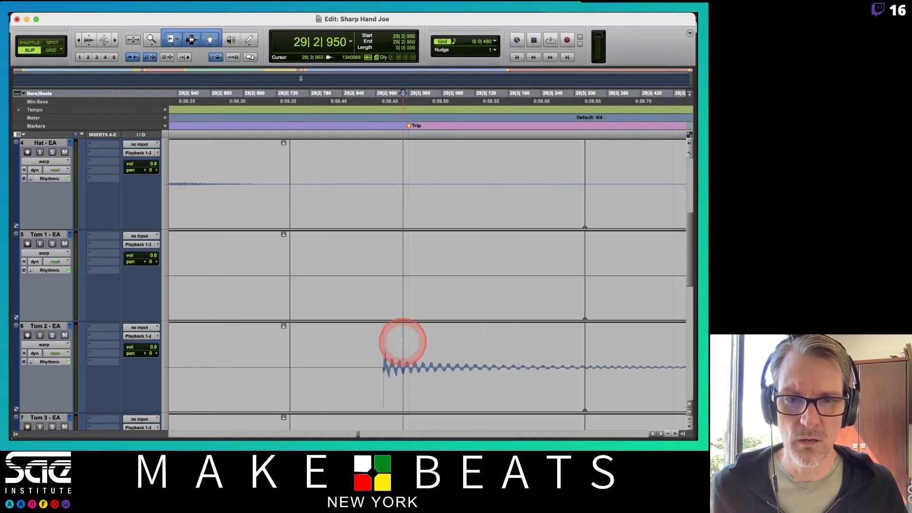
double_click(384, 393)
scroll(451, 334, down, 8)
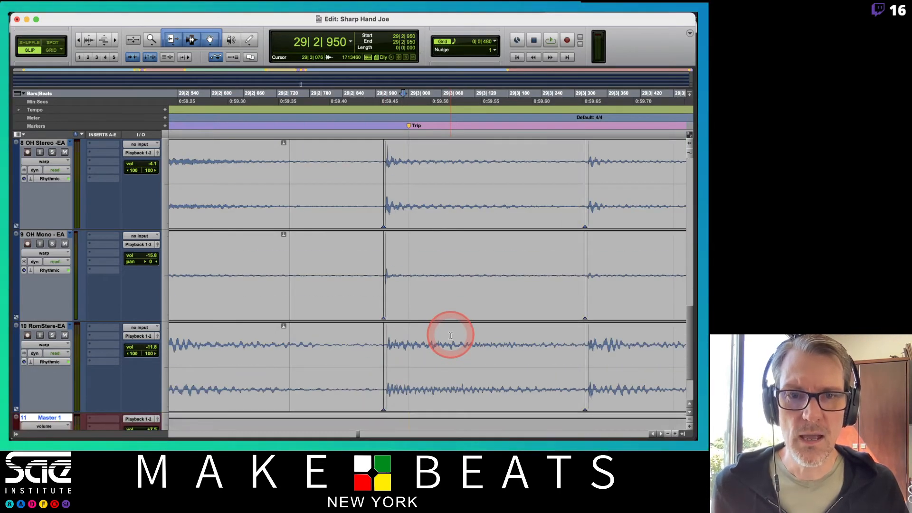
scroll(450, 336, up, 6)
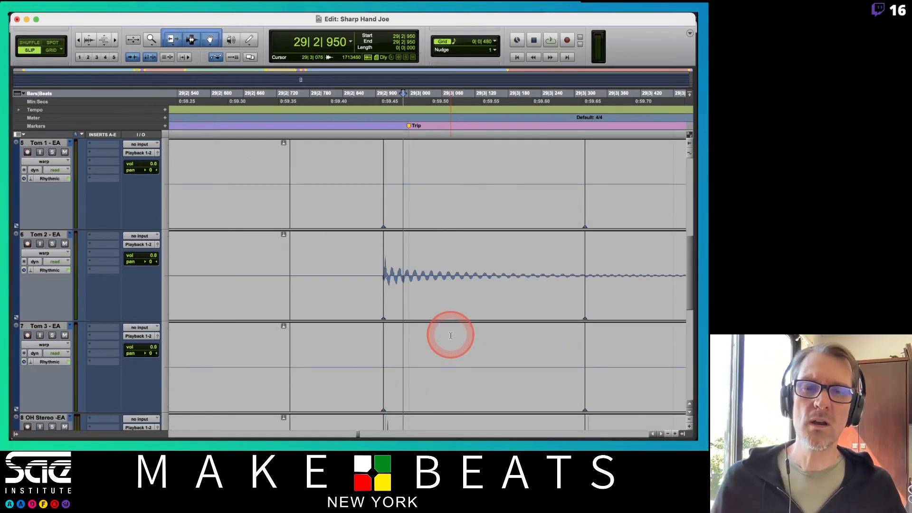
Step: Try to move the Tom 2 hit before the bar 29 Trip marker forward, and undo the shift of the drum clips
click(449, 299)
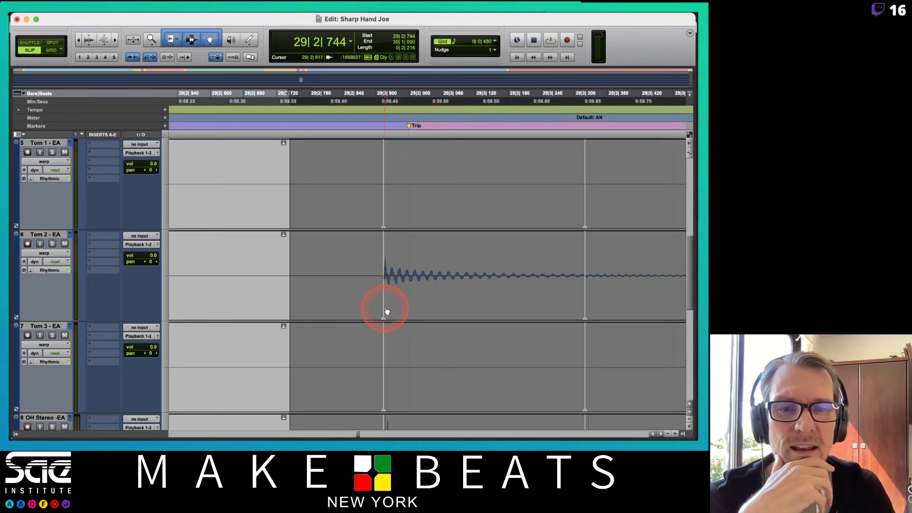
drag(385, 313, 472, 320)
key(super+z)
key(super+bracketleft)
key(super+bracketleft)
key(super+bracketleft)
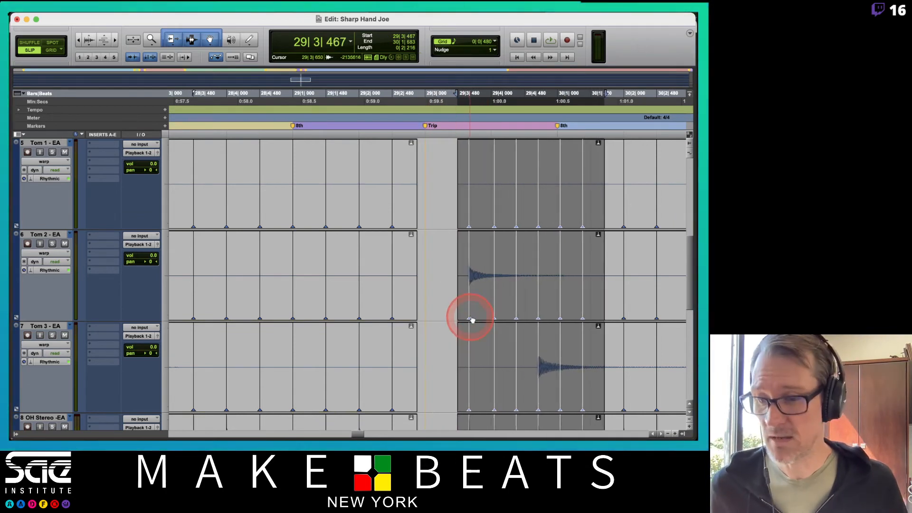
key(super+z)
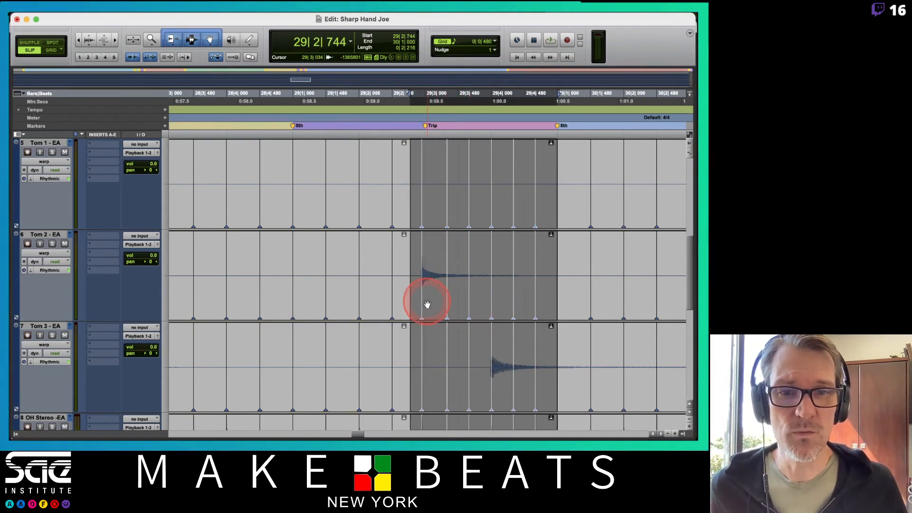
Step: Move the warp marker on the Tom 2 hit forward to about 29|2|958, beside the bar 29 Trip marker
click(431, 240)
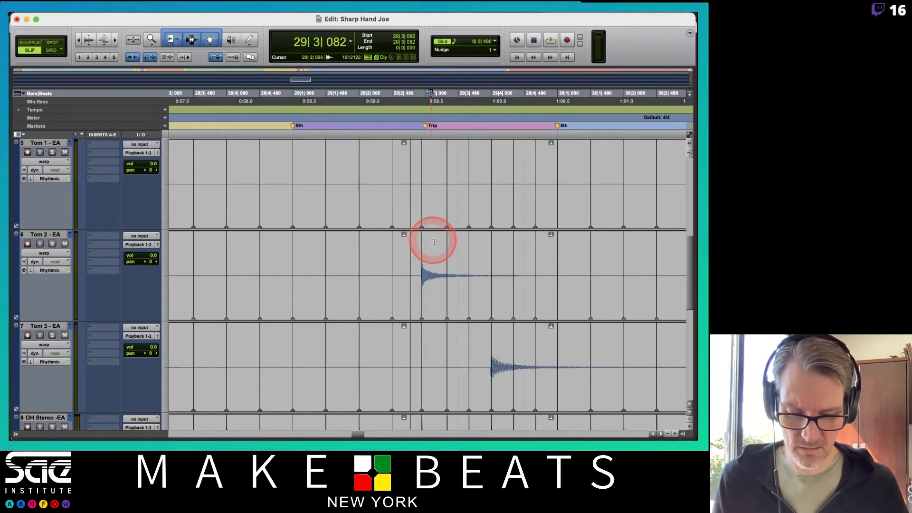
key(t)
key(t)
key(t)
key(t)
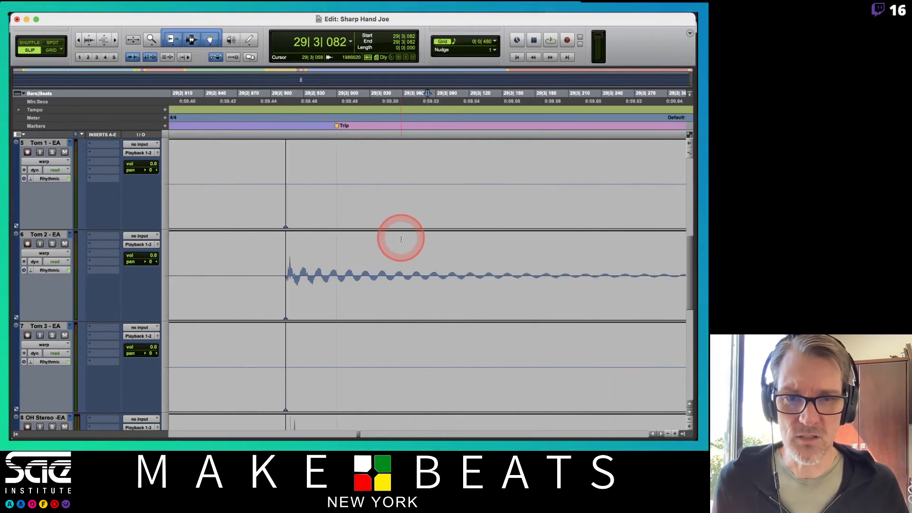
double_click(375, 280)
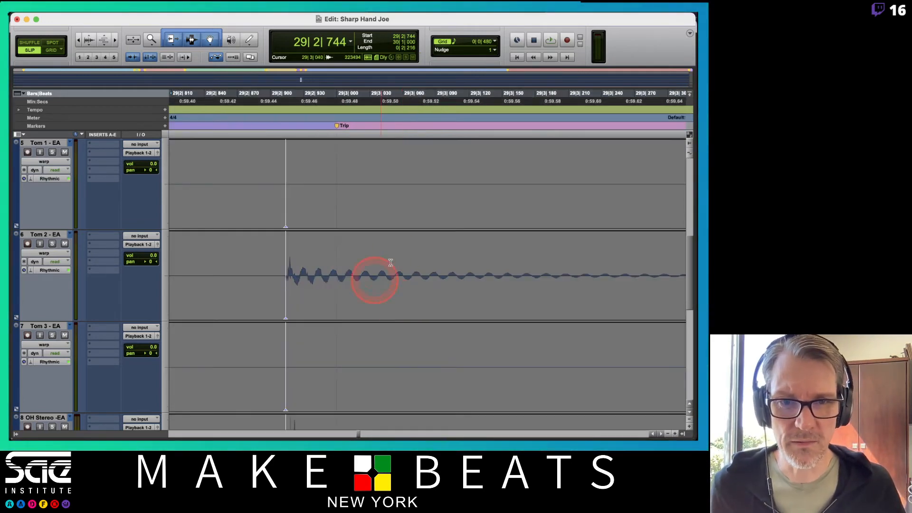
click(359, 240)
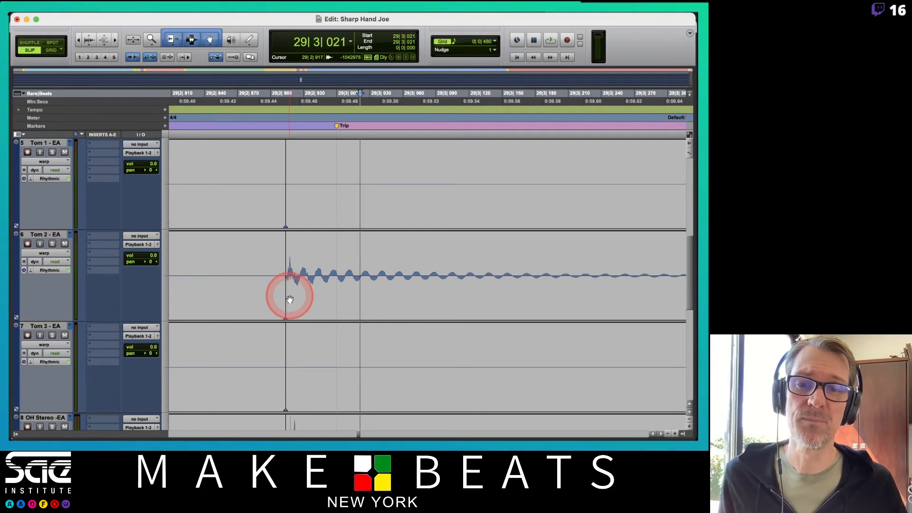
drag(289, 299, 333, 317)
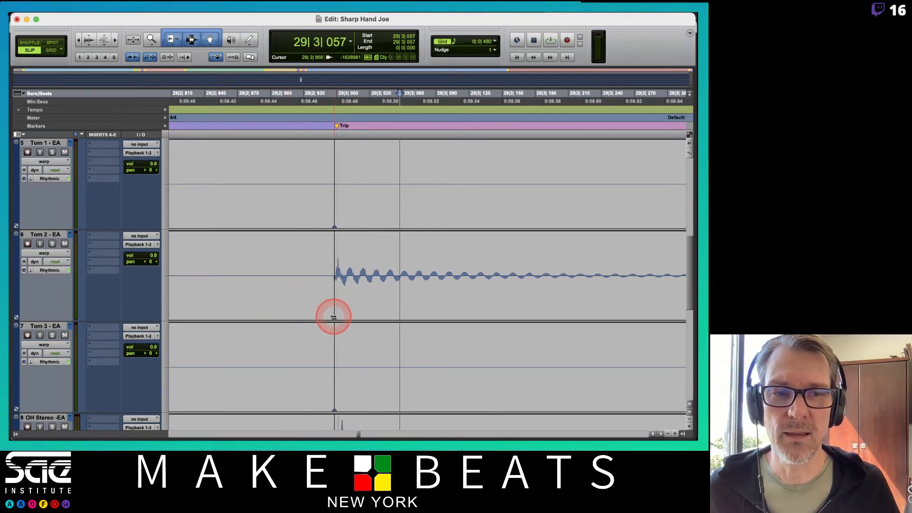
Step: Trim the clip boundary before the bar 29 Trip marker to about 29|2|856 and crossfade it from about 29|2|807 to 29|2|905
key(super+bracketleft)
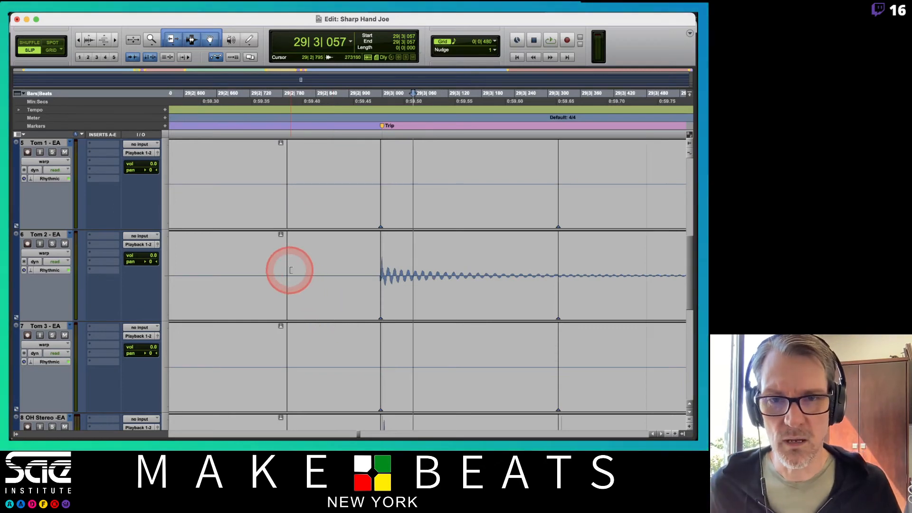
drag(290, 271, 325, 272)
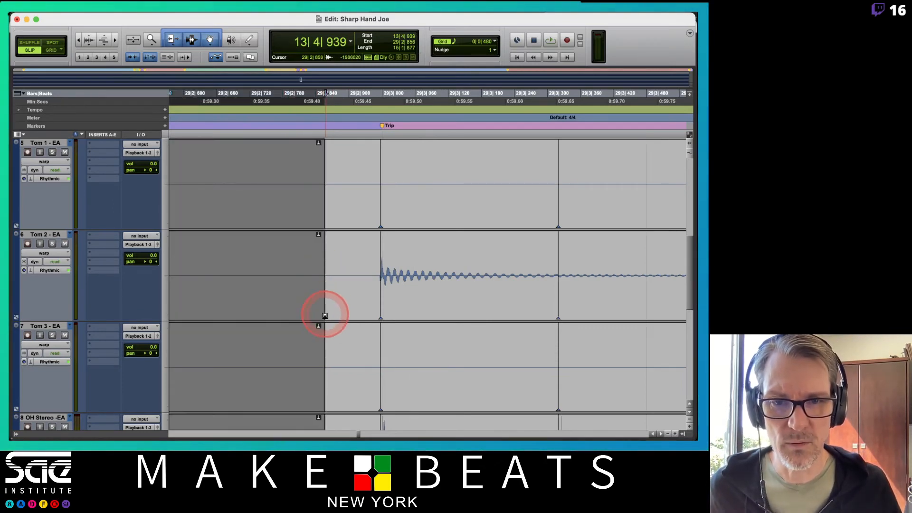
scroll(349, 309, down, 8)
click(324, 325)
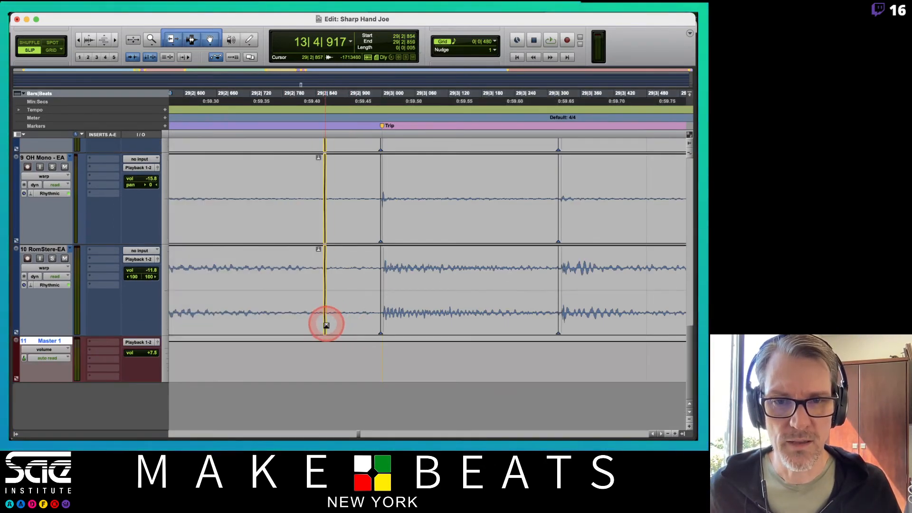
drag(326, 325, 350, 325)
key(r)
key(r)
key(r)
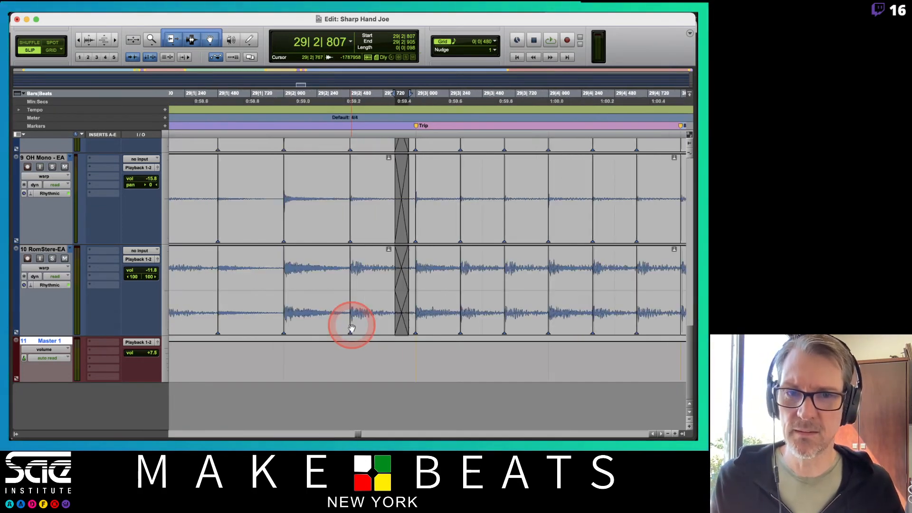
Step: Extend the start of the drum clips at the bar 30 8th marker back to about 29|4|937
click(435, 223)
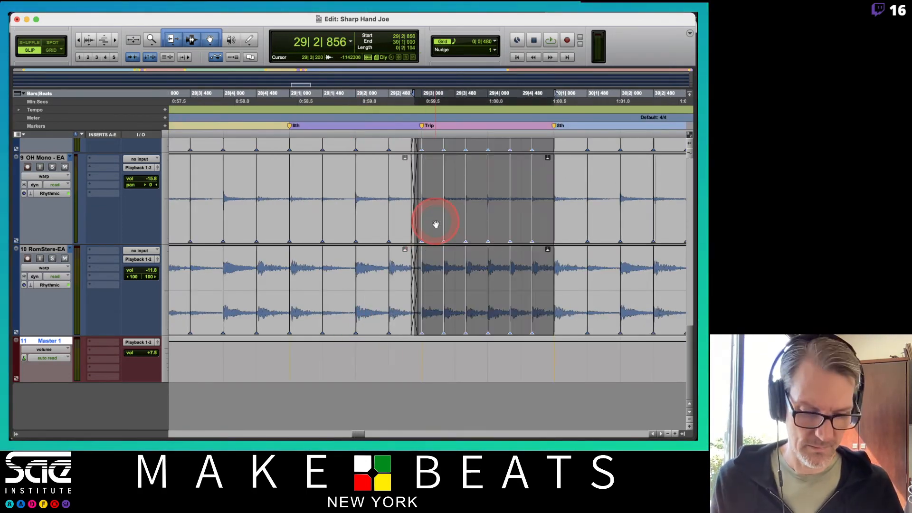
scroll(435, 223, right, 5)
key(t)
key(t)
key(t)
key(t)
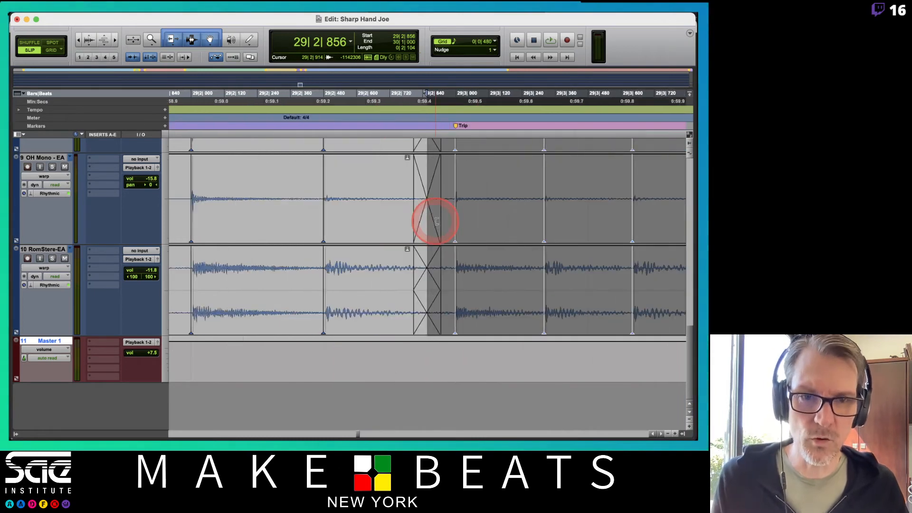
key(Right)
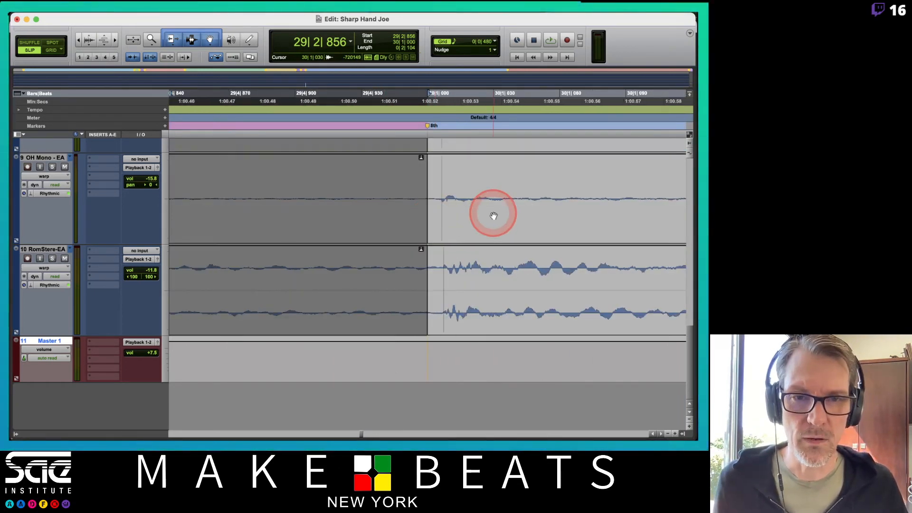
scroll(493, 214, up, 15)
key(t)
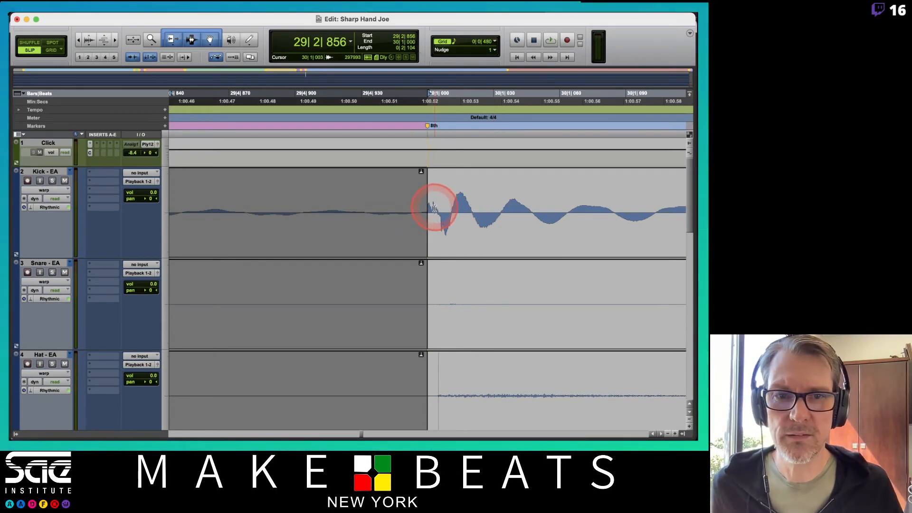
drag(430, 212, 376, 216)
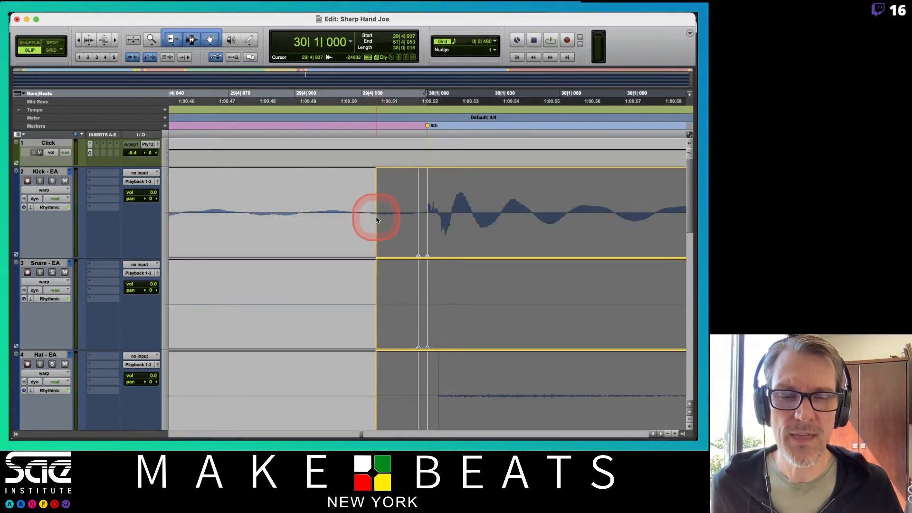
Step: Check the hits across the drum tracks and crossfade the boundary before the bar 30 8th marker from about 29|4|899 to 29|4|938
scroll(467, 217, down, 15)
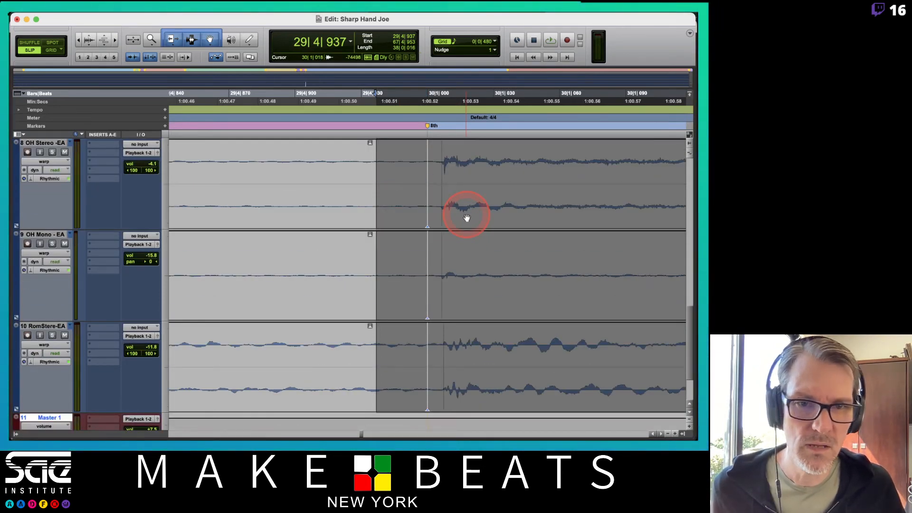
scroll(467, 218, up, 3)
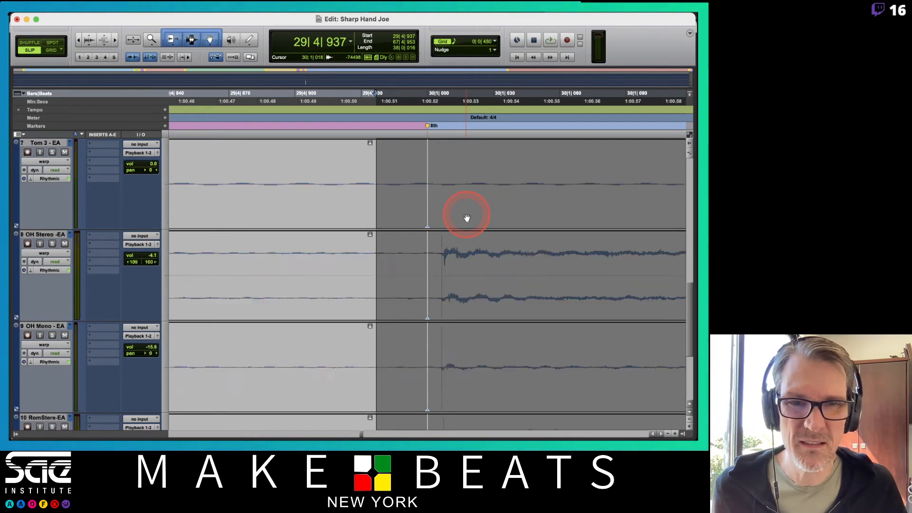
scroll(467, 218, up, 10)
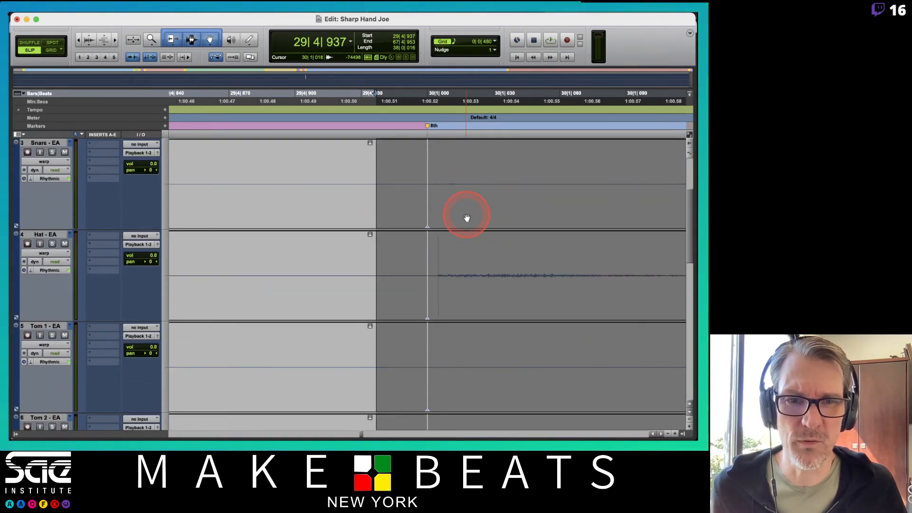
scroll(467, 218, down, 15)
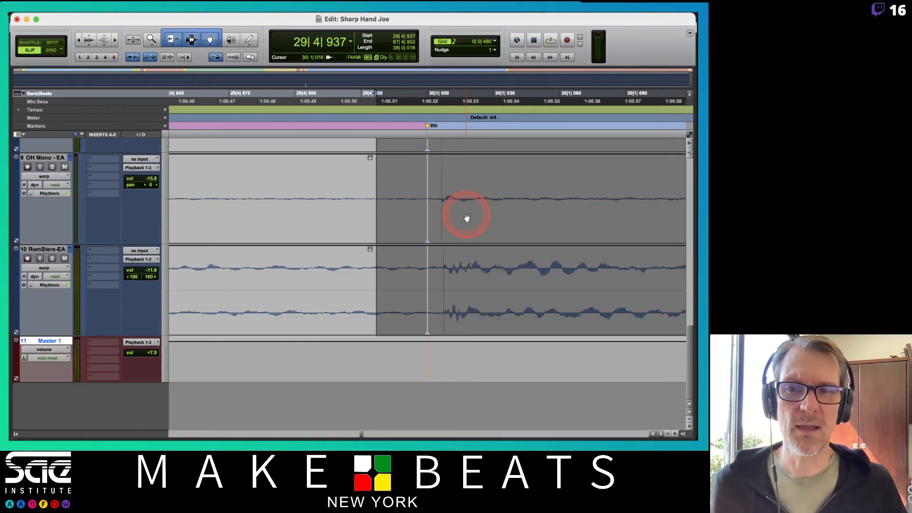
scroll(466, 218, up, 3)
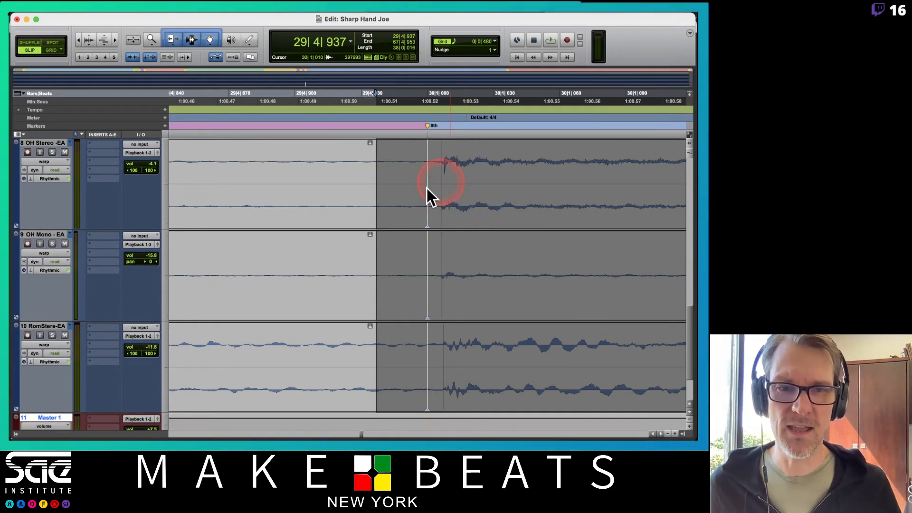
scroll(458, 204, up, 15)
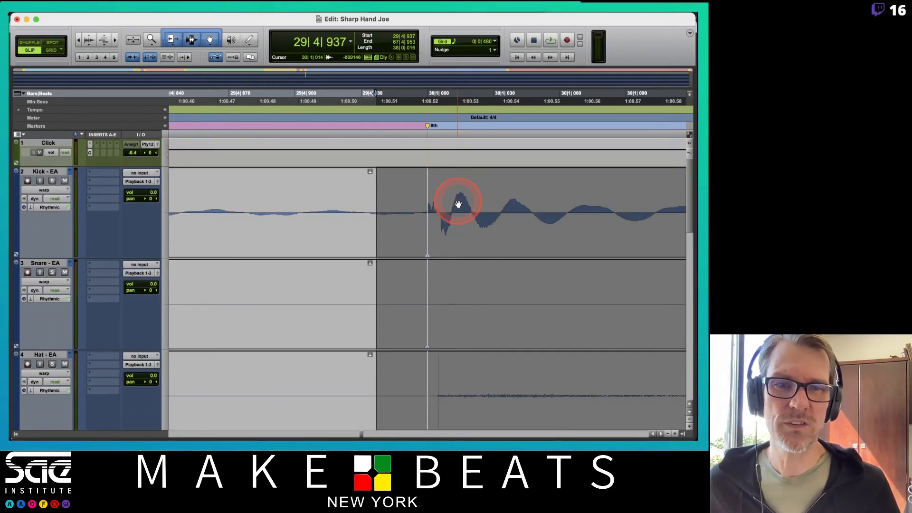
scroll(458, 204, down, 5)
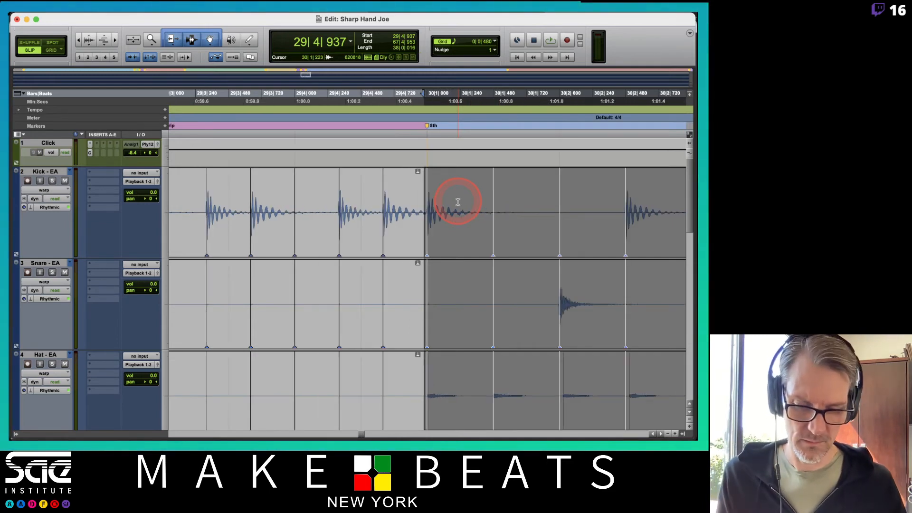
scroll(458, 202, up, 5)
drag(431, 219, 429, 249)
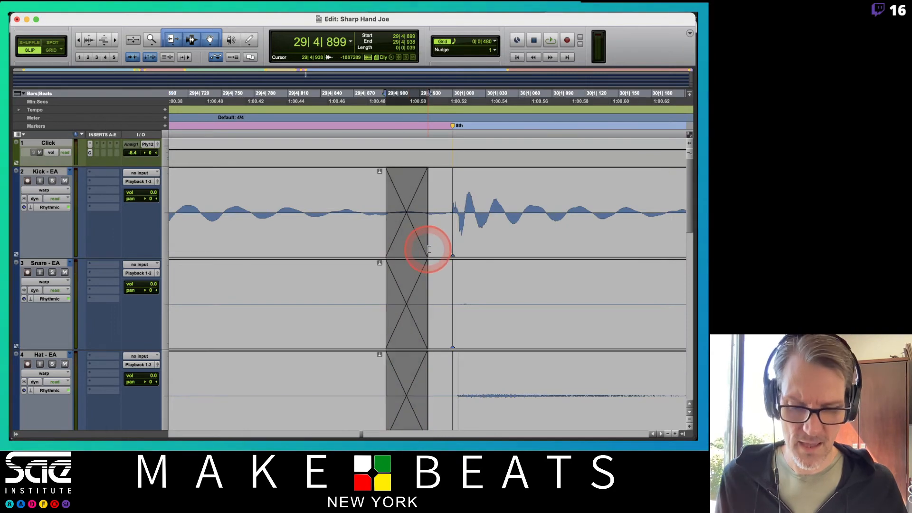
Step: Return the drum tracks to waveform view and play the drums from about 11|4|401 through the bar 13 feel changes
scroll(428, 249, down, 8)
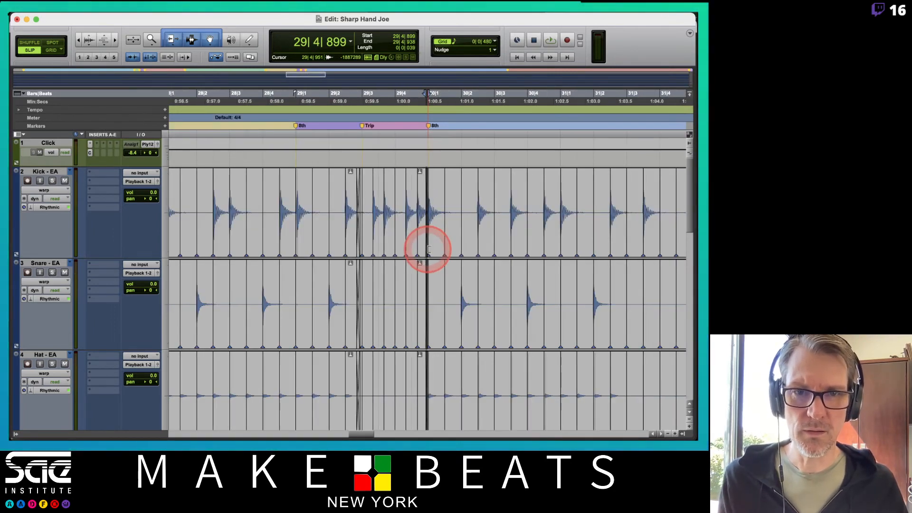
scroll(428, 249, down, 2)
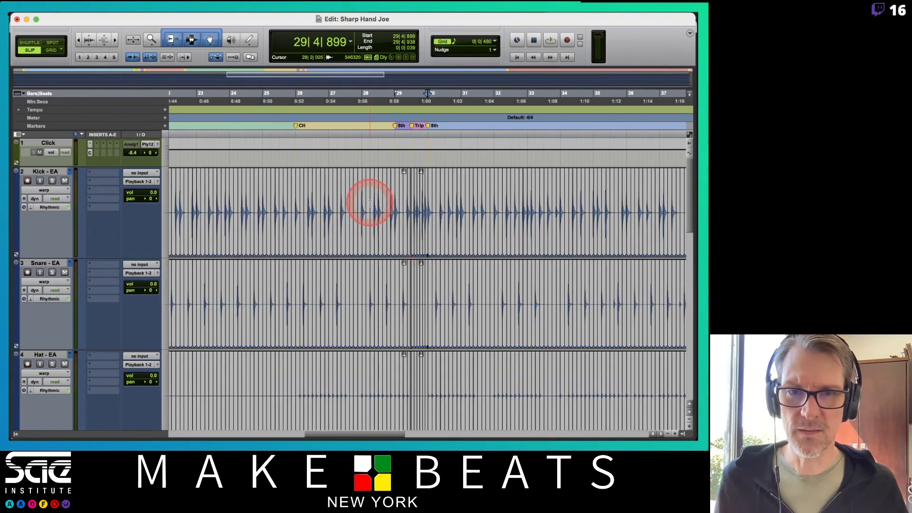
click(42, 192)
click(46, 199)
scroll(324, 225, left, 8)
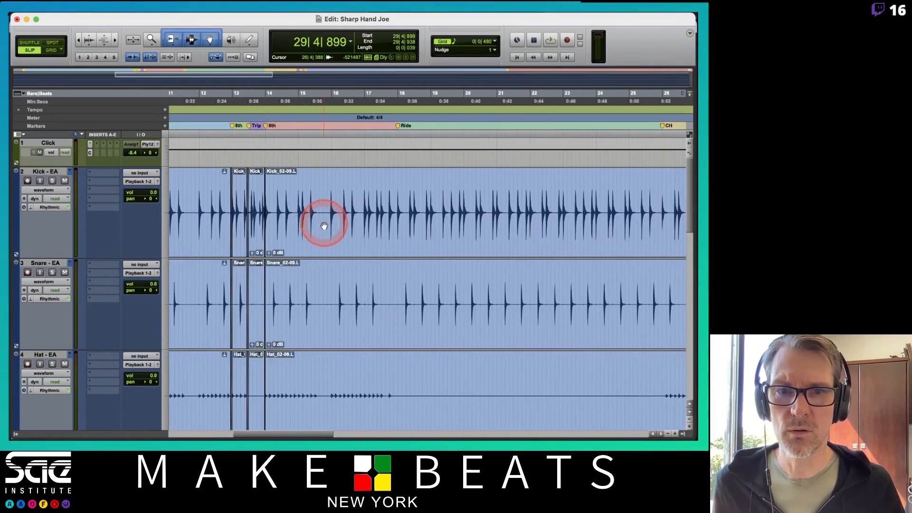
scroll(324, 225, left, 8)
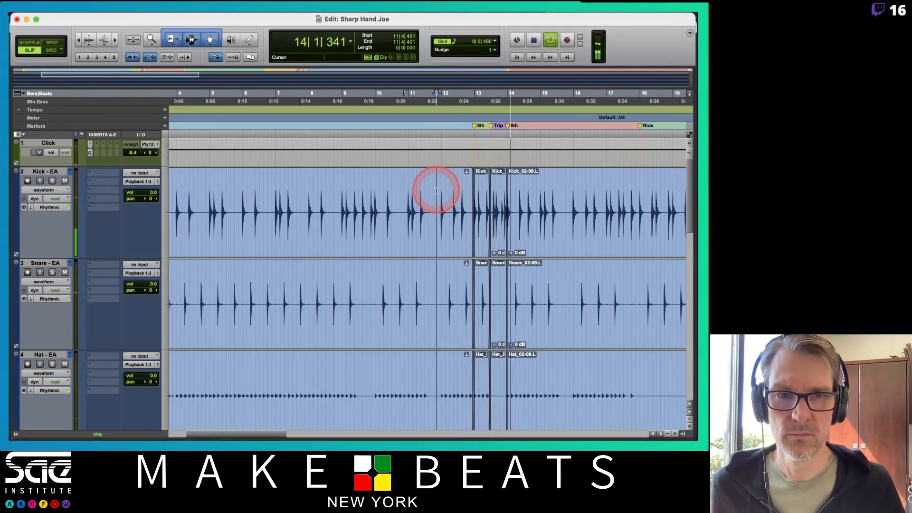
Step: Play the drums from about 27|4|595 through the bar 29 feel changes
key(space)
scroll(436, 191, right, 10)
scroll(437, 190, right, 7)
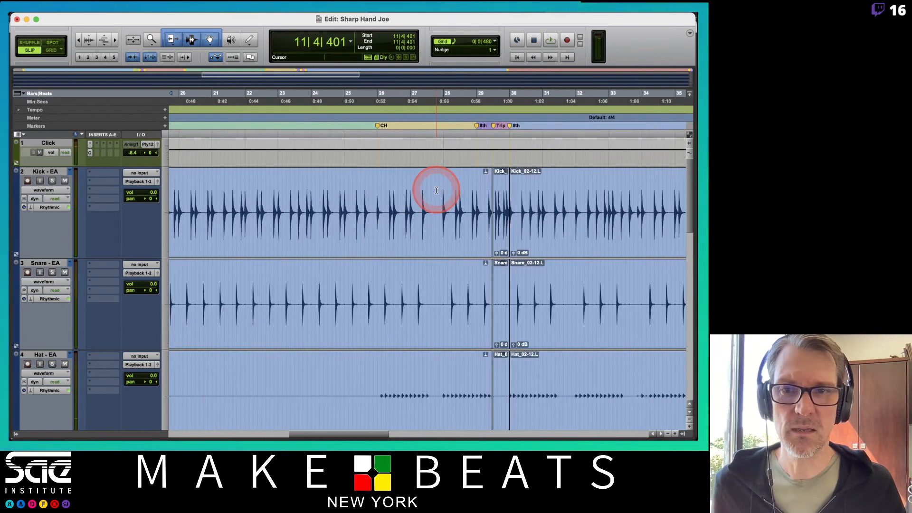
click(440, 202)
key(space)
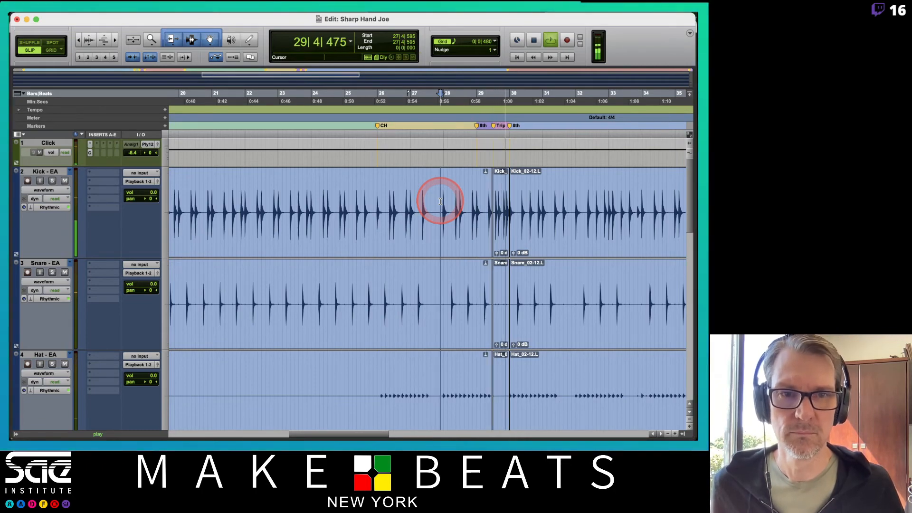
key(space)
Step: Delete the crossfade at the drum clip boundary before the bar 30 8th marker
scroll(486, 195, right, 15)
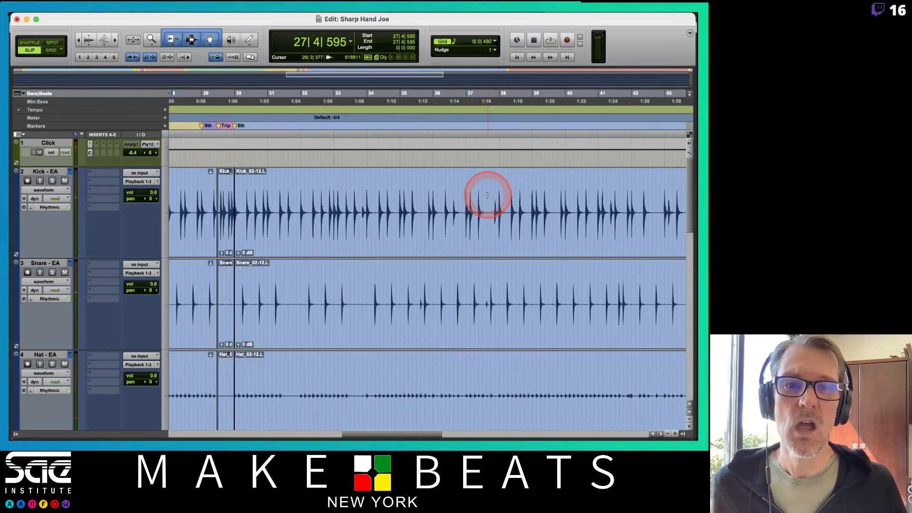
scroll(487, 194, left, 15)
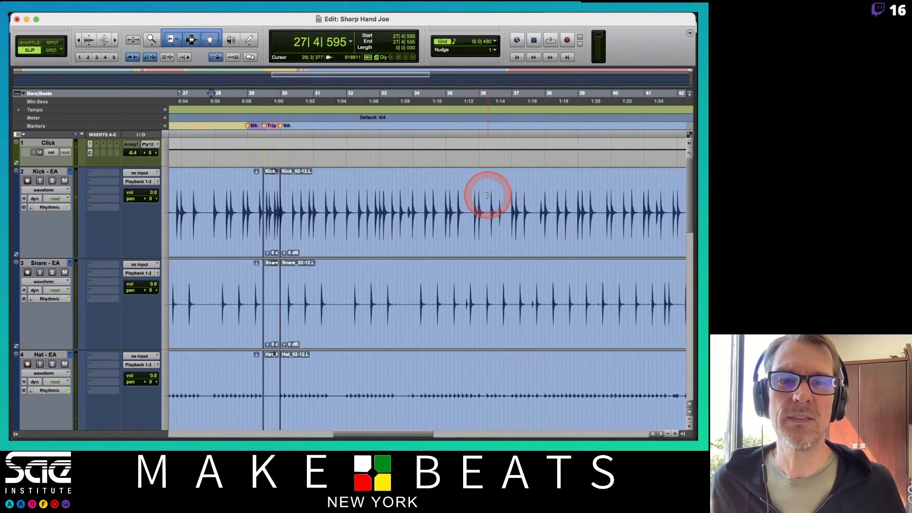
scroll(486, 195, down, 1)
scroll(488, 197, right, 3)
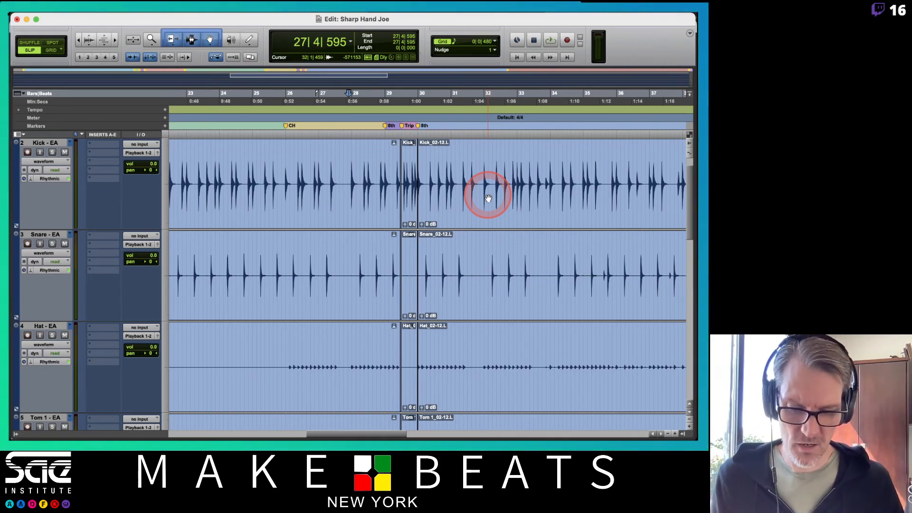
key(t)
key(t)
key(t)
key(t)
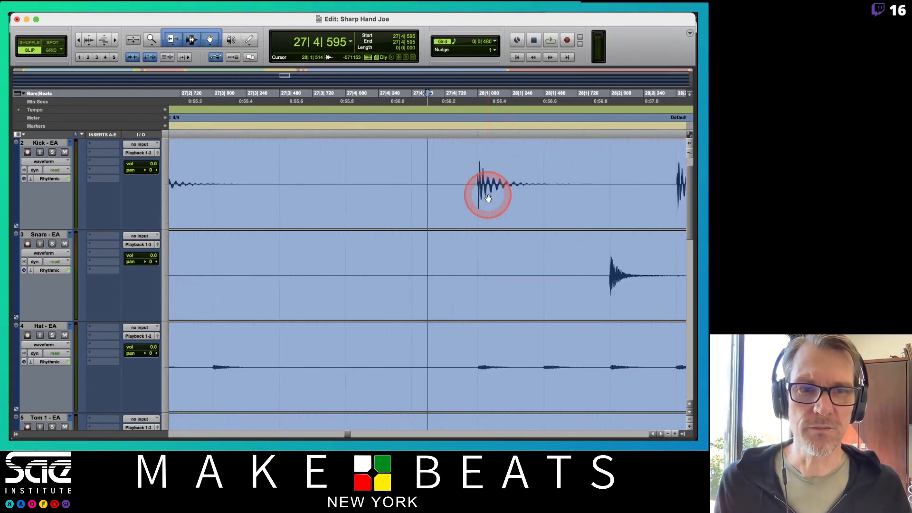
scroll(488, 198, right, 10)
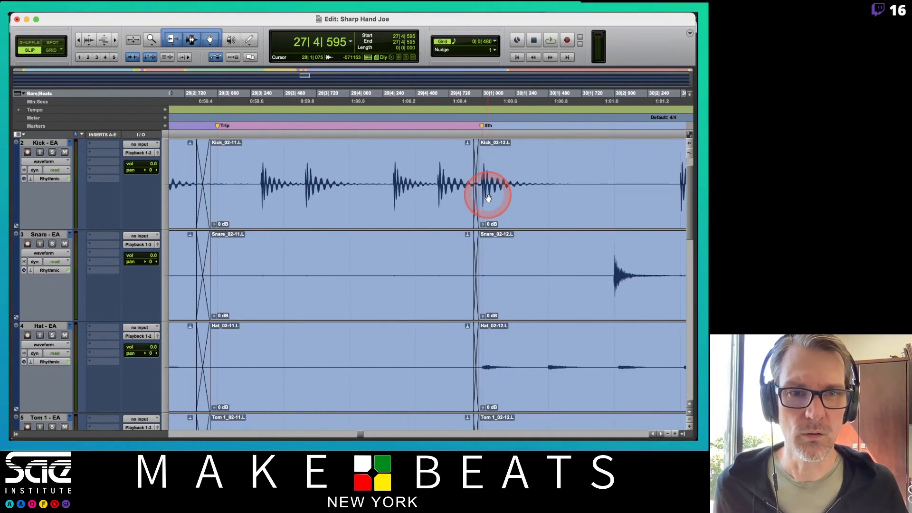
click(453, 225)
key(Delete)
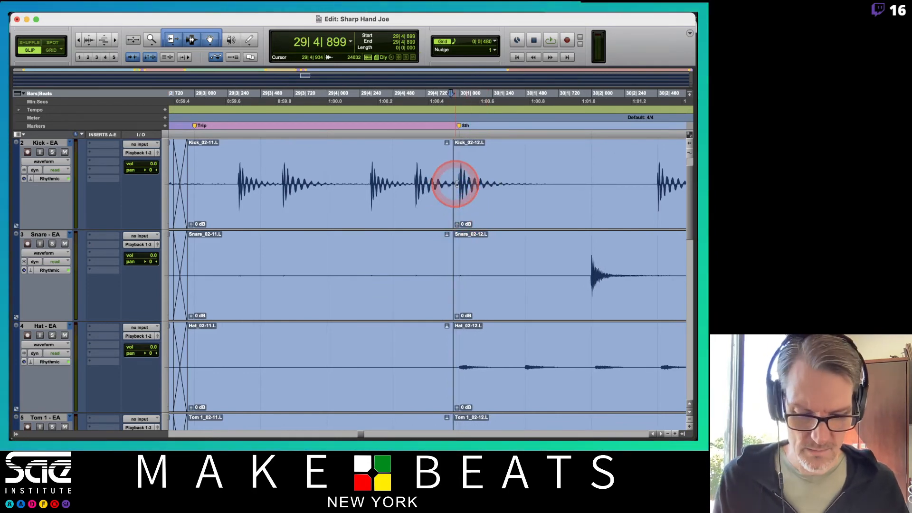
Step: Trim the start of the drum clips at the bar 30 8th marker to about 29|4|959 and play from about 29|1|007
scroll(456, 184, up, 3)
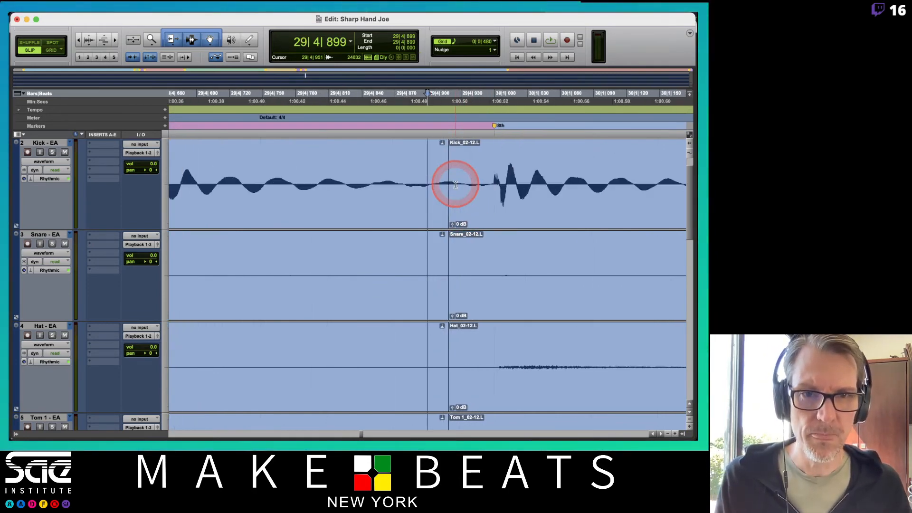
drag(454, 185, 494, 190)
key(r)
key(r)
key(r)
key(r)
key(r)
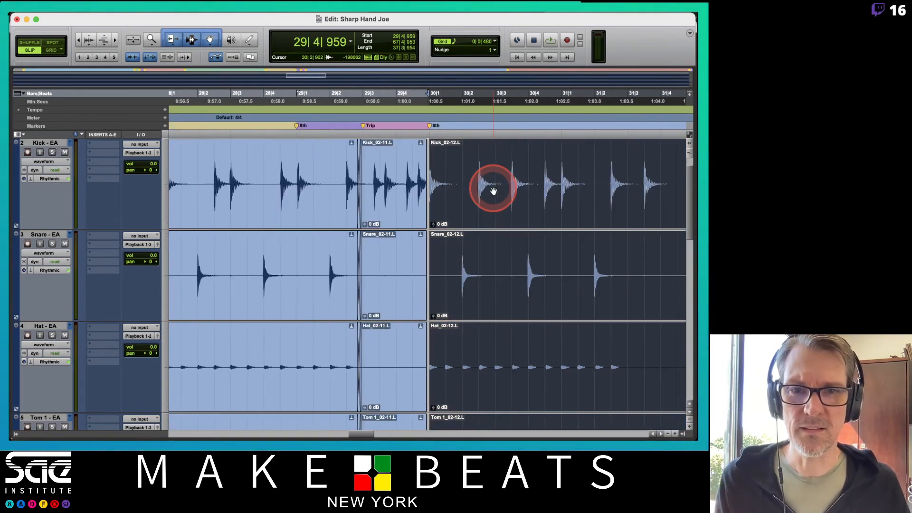
click(297, 163)
key(space)
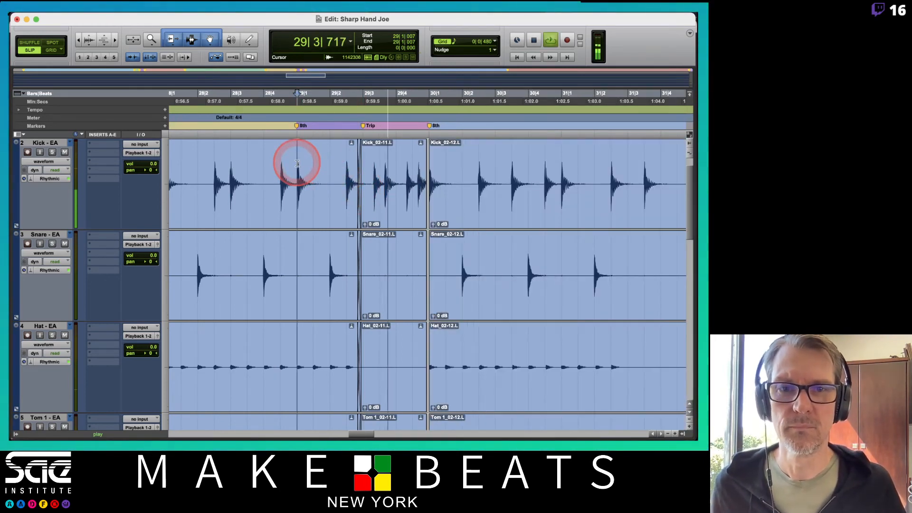
key(space)
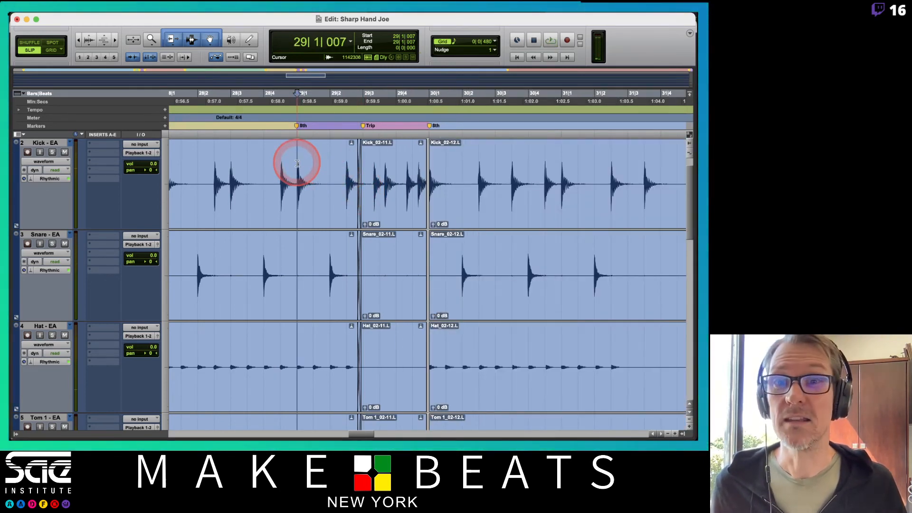
Step: Mute the Click track and replay the drums from 29|1|007 through the bar 30 8th marker
scroll(297, 171, up, 2)
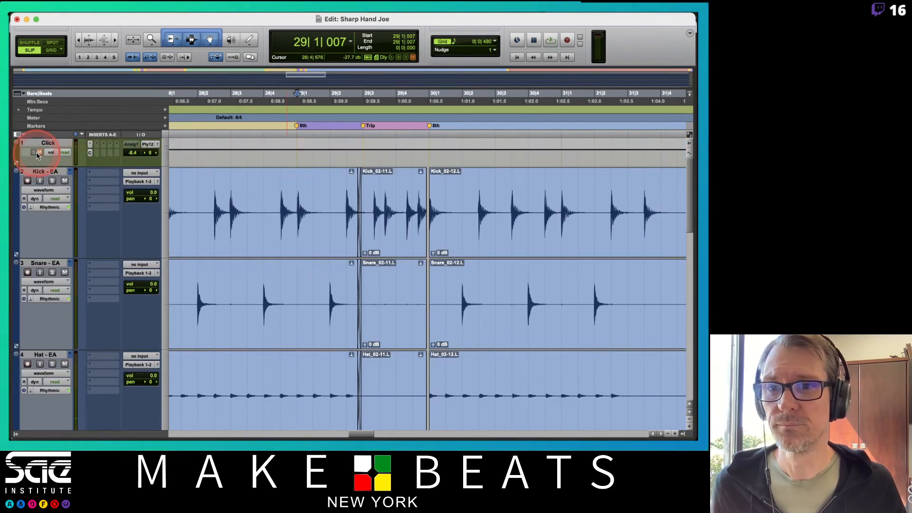
key(space)
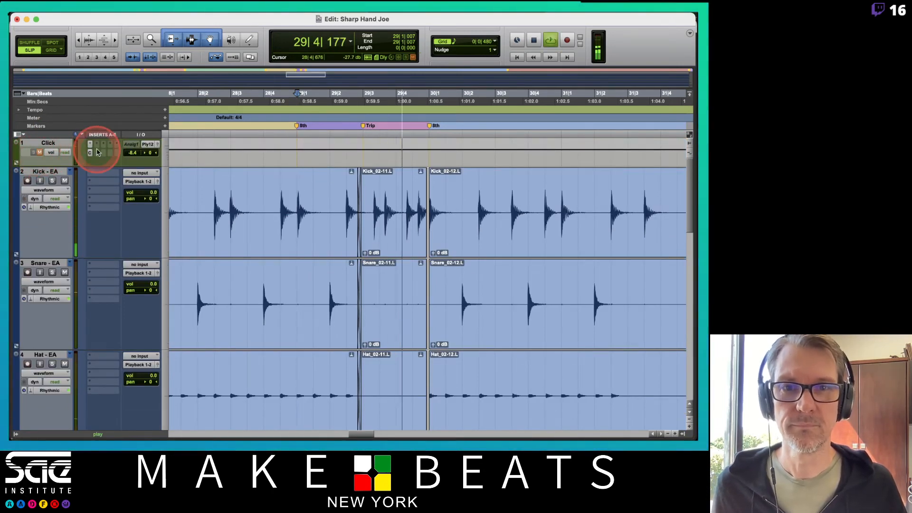
key(space)
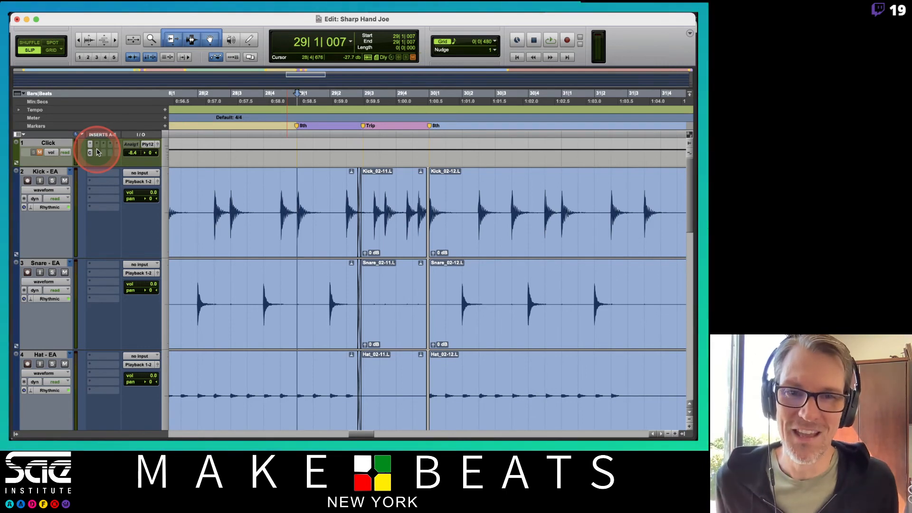
key(space)
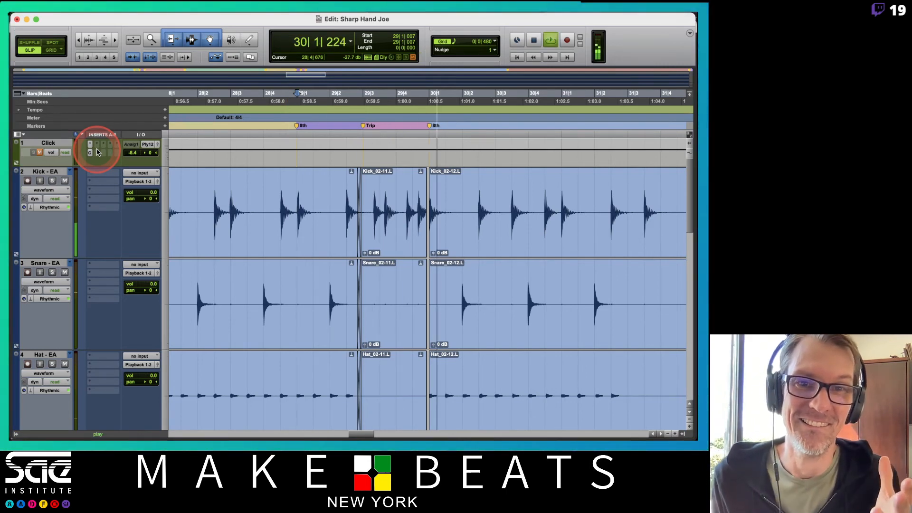
key(space)
Step: Trim the end of the bar 29 Trip clips back to about 29|4|626 and play the drums from about 28|4|870
key(t)
key(t)
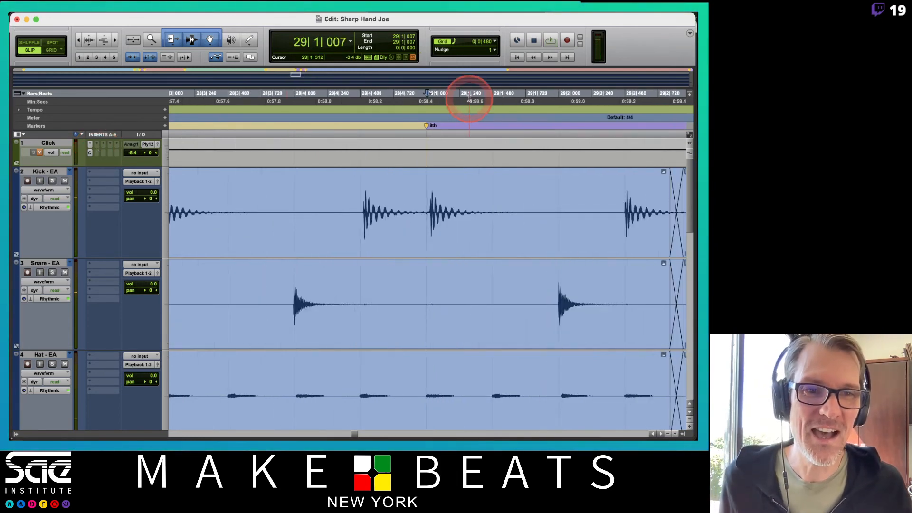
scroll(522, 225, right, 7)
scroll(522, 226, right, 2)
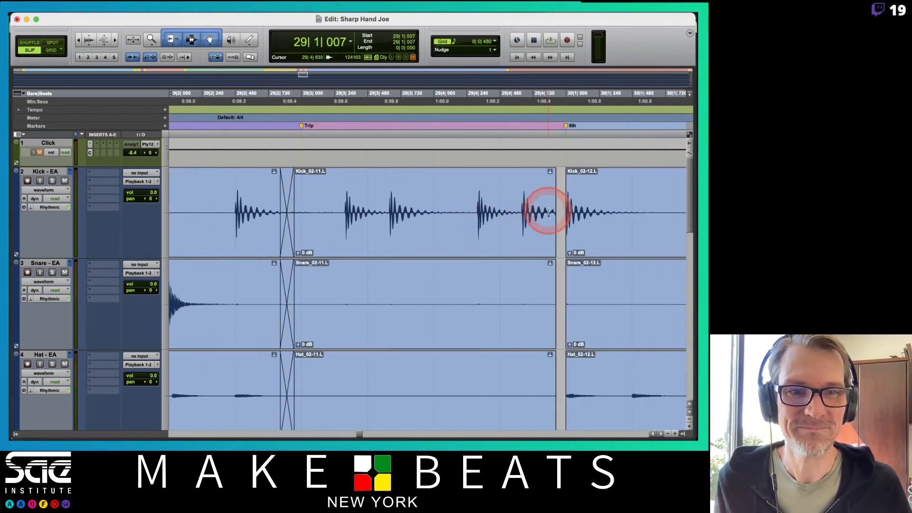
drag(549, 210, 519, 217)
click(553, 210)
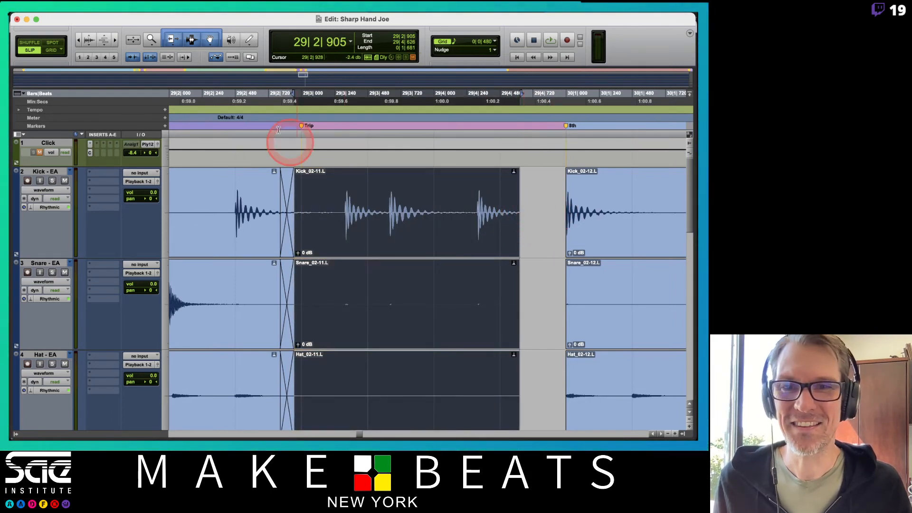
key(r)
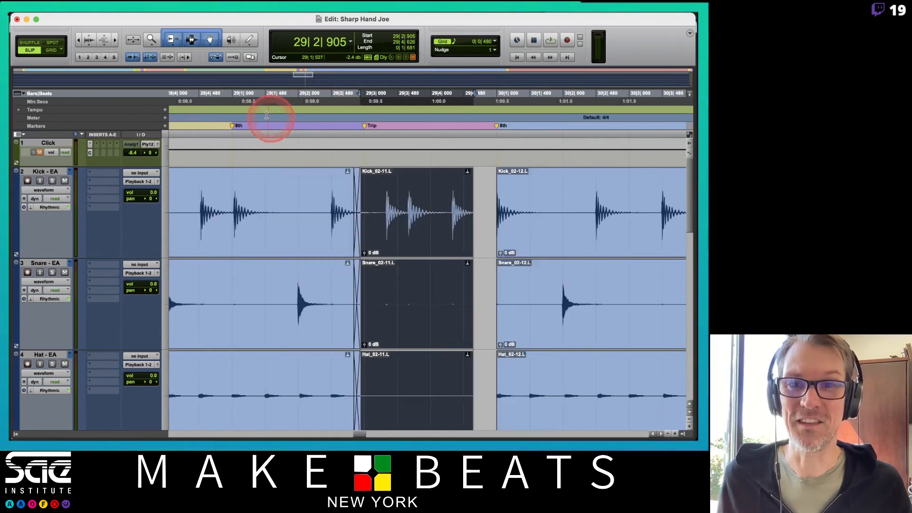
click(225, 102)
key(space)
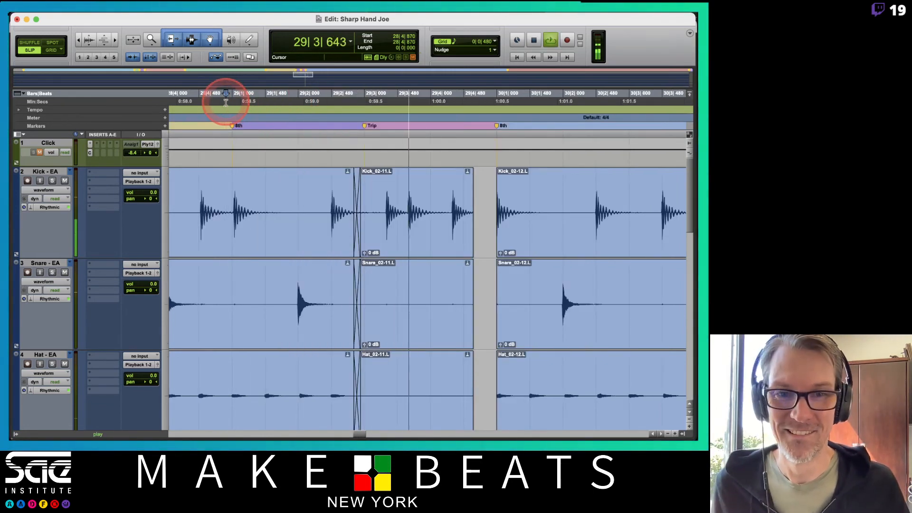
key(space)
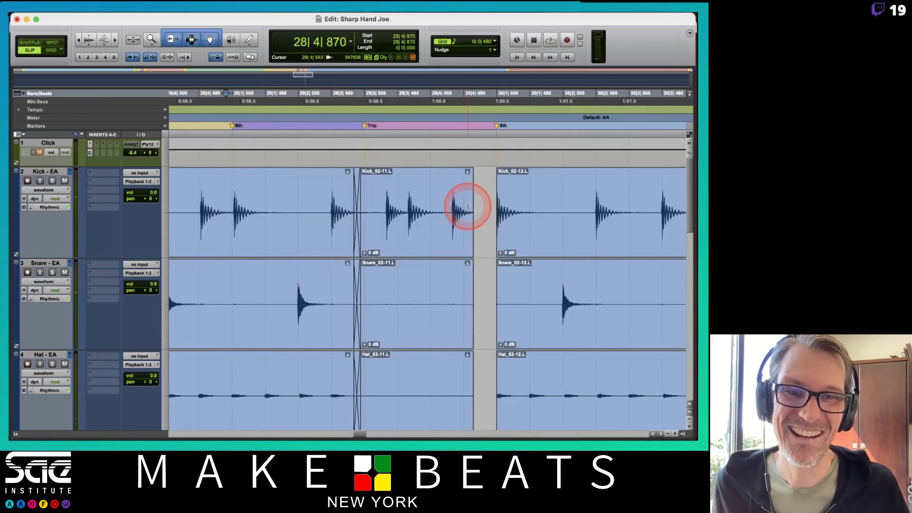
Step: Shorten the bar 29 Trip clips further to end at about 29|4|328 and play the drums from about 28|4|891
drag(472, 213, 451, 221)
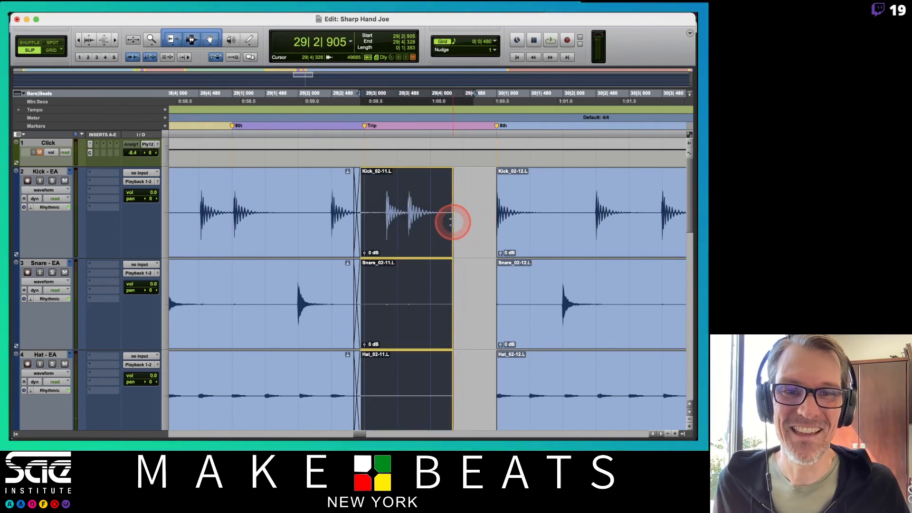
click(228, 94)
key(space)
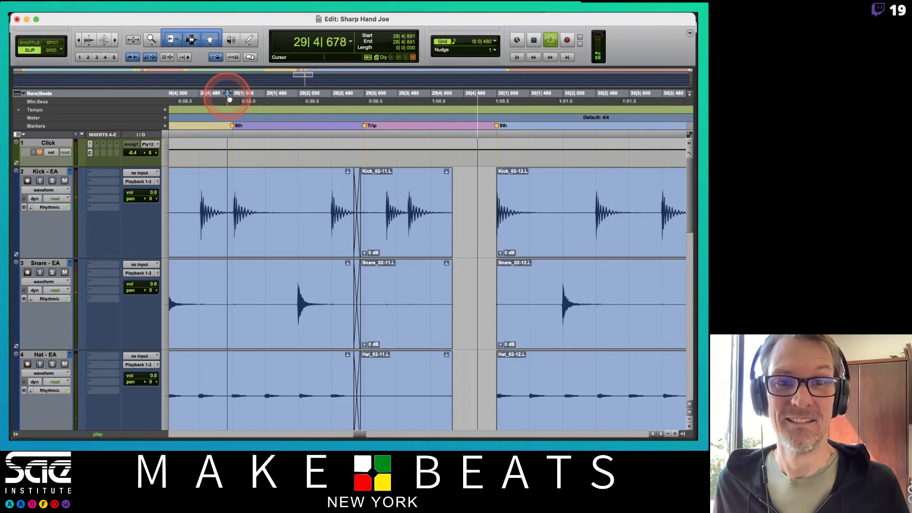
key(space)
Step: Add a short fade-out to the end of the bar 29 Trip clips and play the drums from about 28|4|877
click(465, 173)
drag(449, 170, 447, 169)
click(226, 101)
key(space)
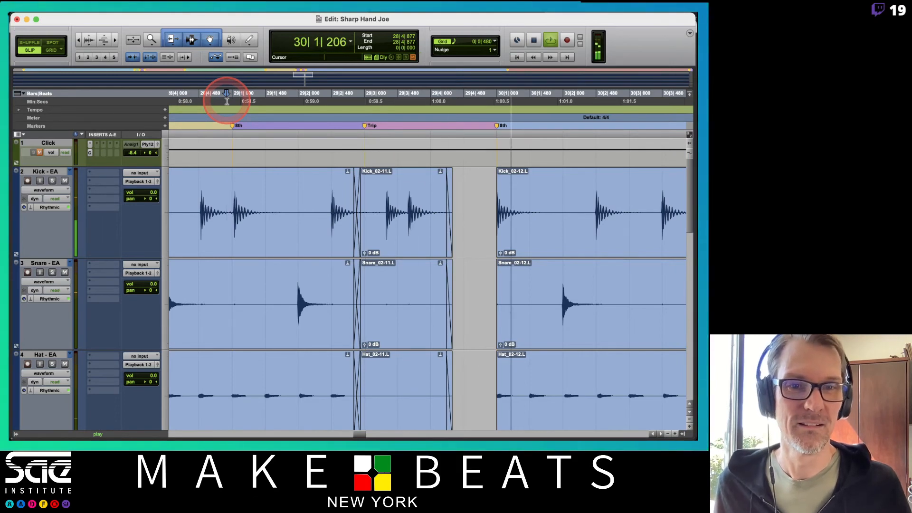
key(space)
Step: Undo the fade-out, the clip trims and the crossfade deletion around the bar 30 8th marker
key(super+z)
key(super+z)
key(super+z)
key(super+z)
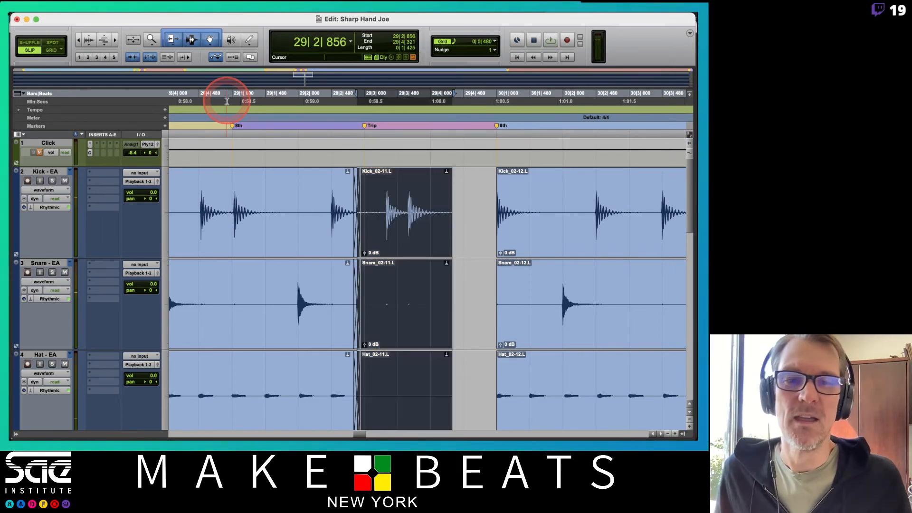
key(super+z)
key(super+z)
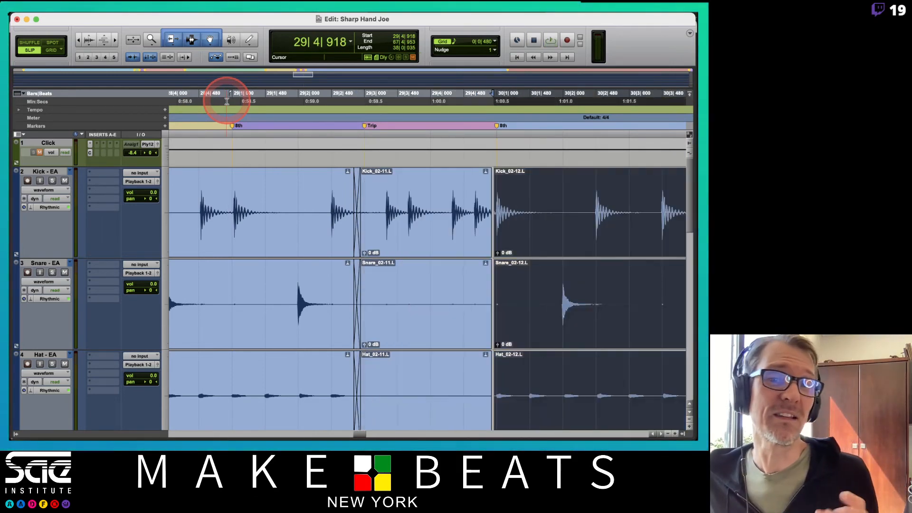
key(super+z)
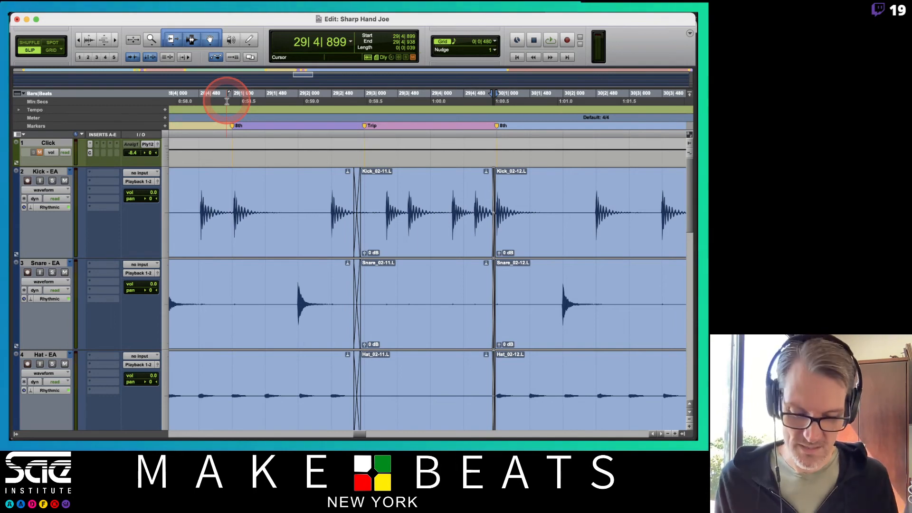
Step: Look over the drum clips up to the Out marker and place the edit cursor just before the Start marker, at about 1|4|556
key(r)
key(r)
key(r)
key(r)
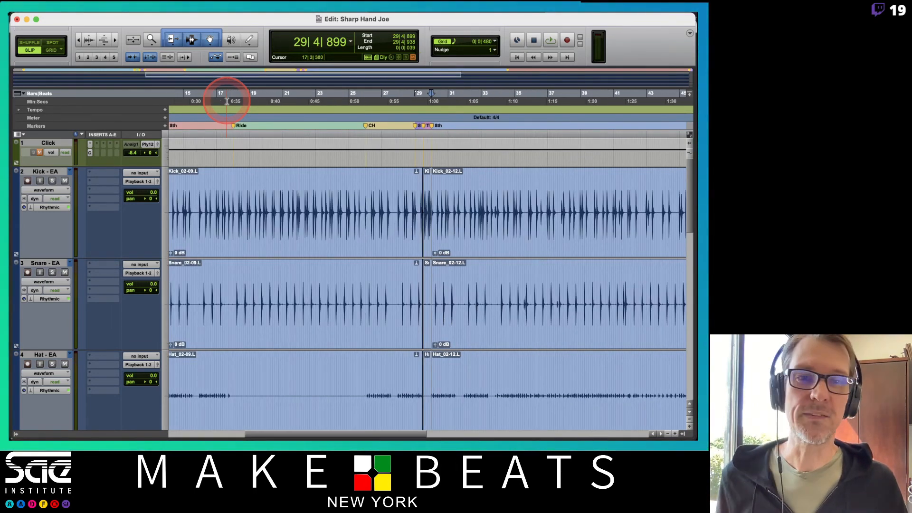
scroll(389, 206, right, 15)
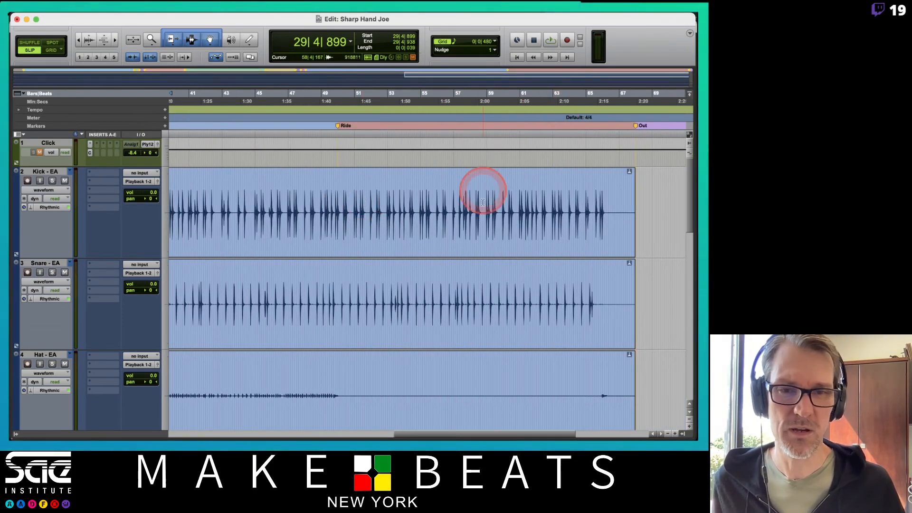
scroll(481, 212, left, 20)
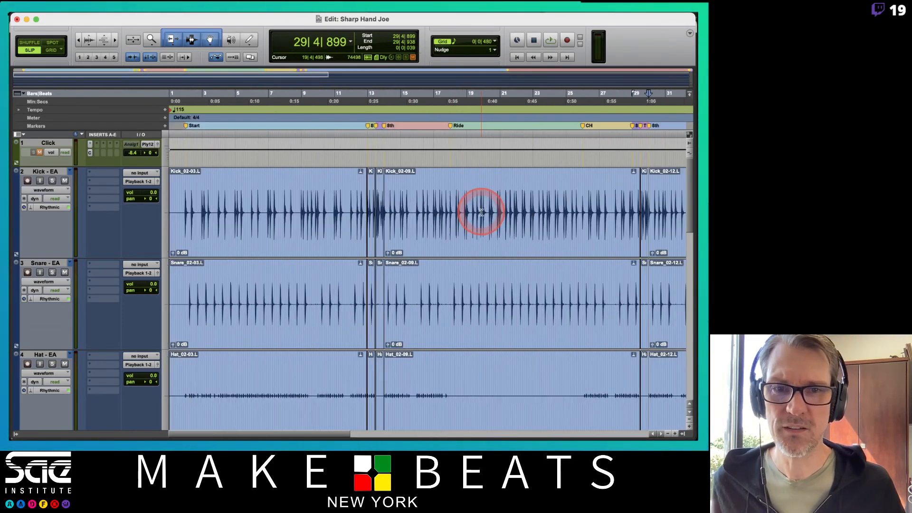
click(184, 102)
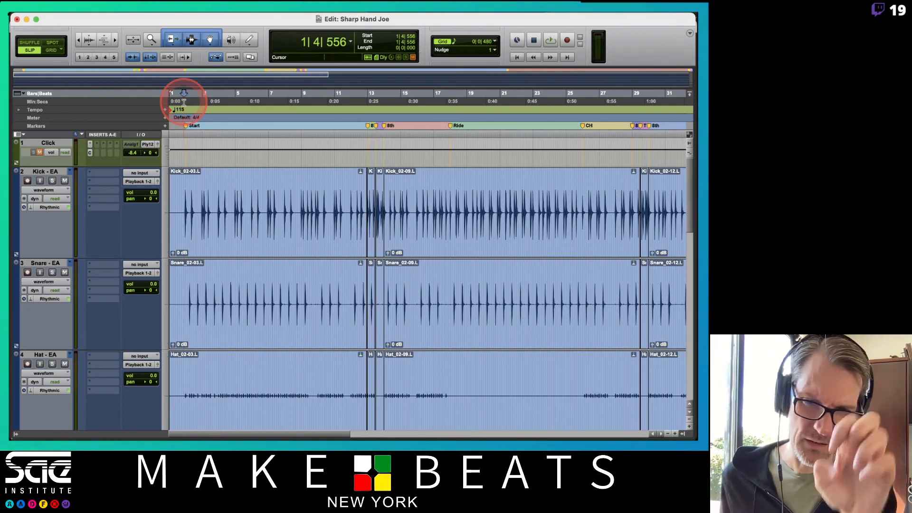
Step: Switch the drum tracks to warp view and examine the warp markers around bars 2 and 3 up close
click(56, 189)
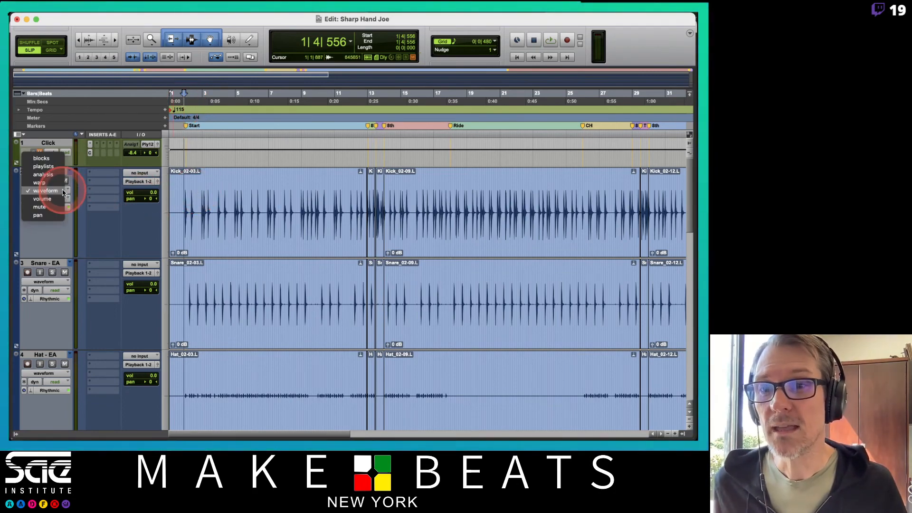
click(56, 185)
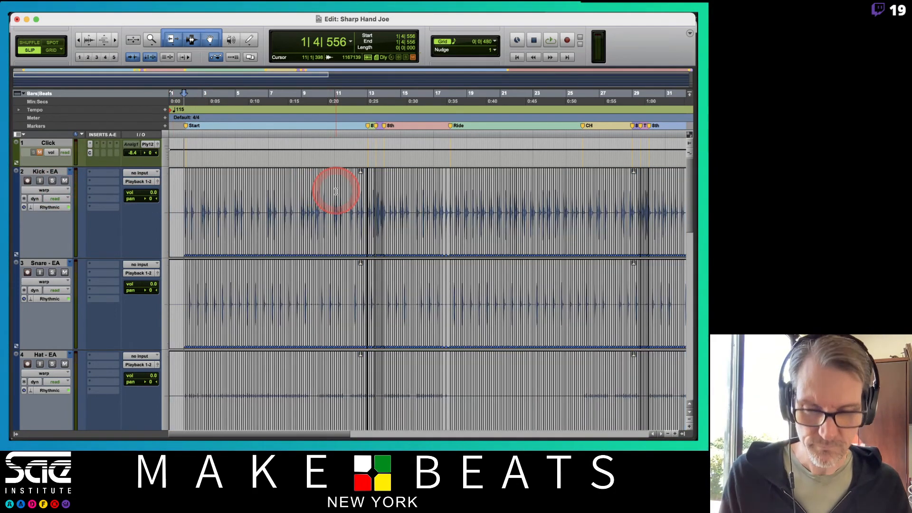
key(t)
key(t)
key(t)
key(t)
key(t)
scroll(463, 227, right, 10)
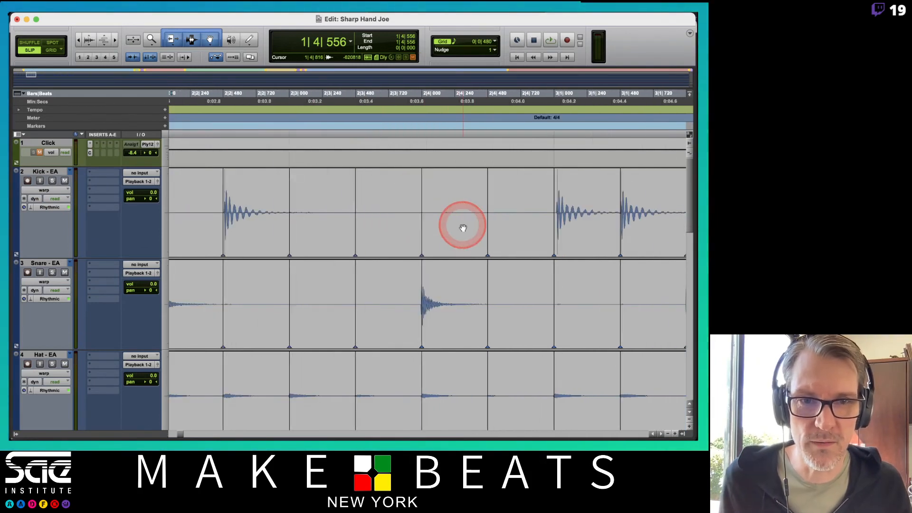
Step: Remove the warp marker at 3|1|480 on the grouped drum tracks
scroll(463, 228, left, 10)
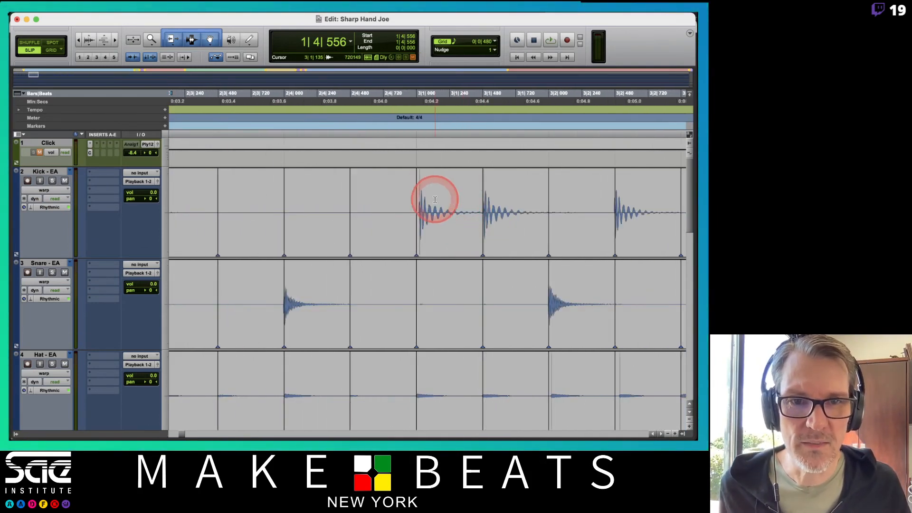
scroll(430, 238, down, 5)
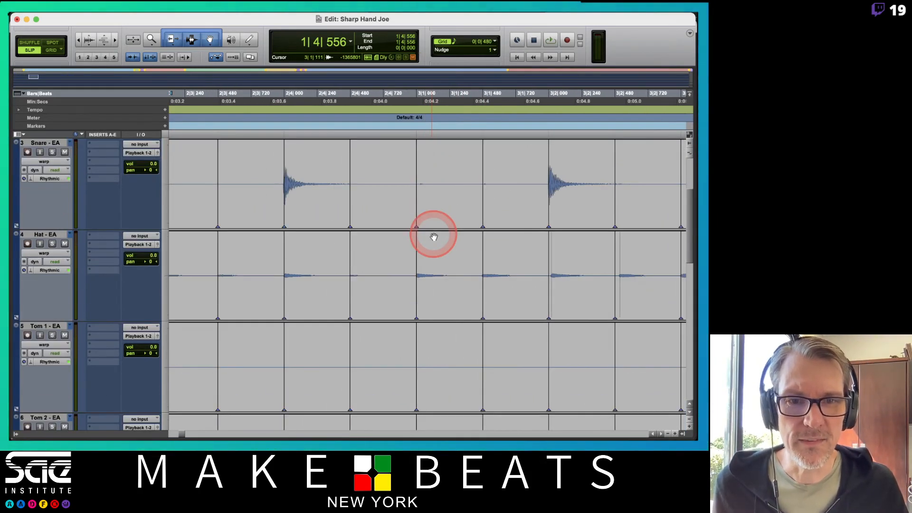
scroll(433, 235, up, 5)
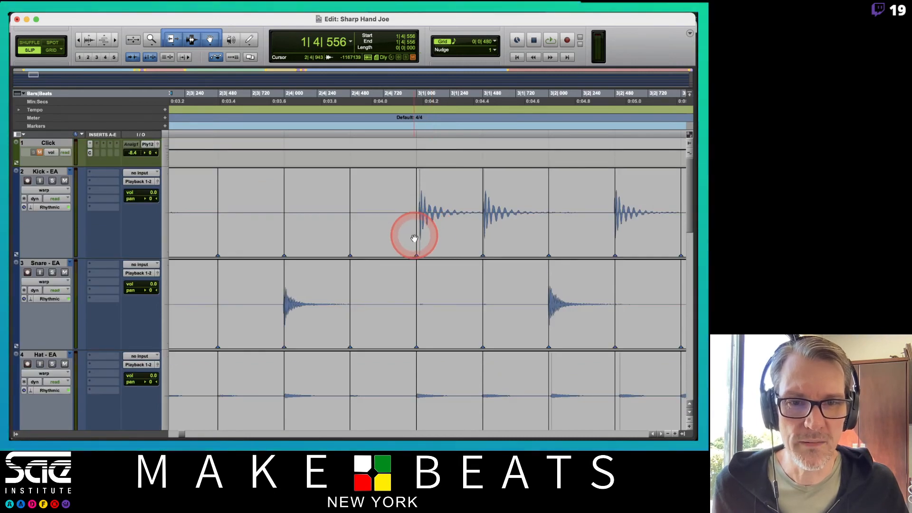
scroll(435, 220, right, 3)
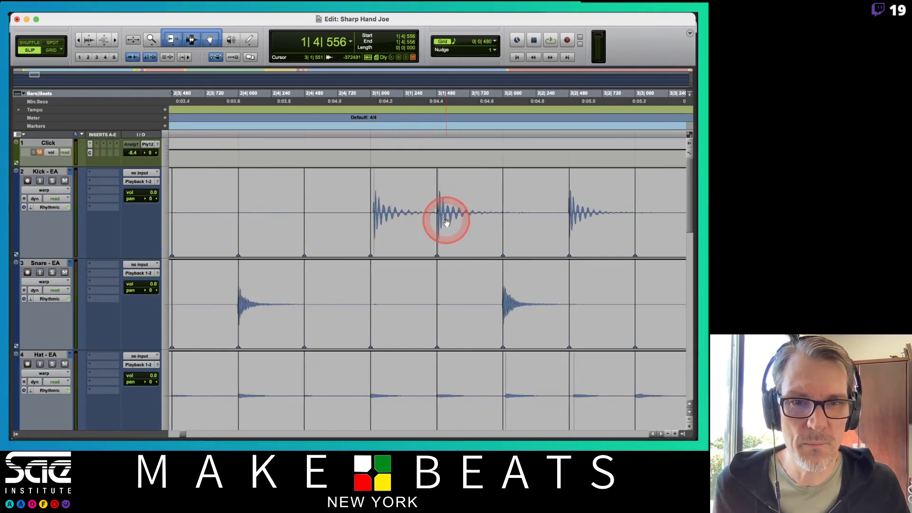
scroll(446, 222, right, 5)
scroll(446, 222, left, 5)
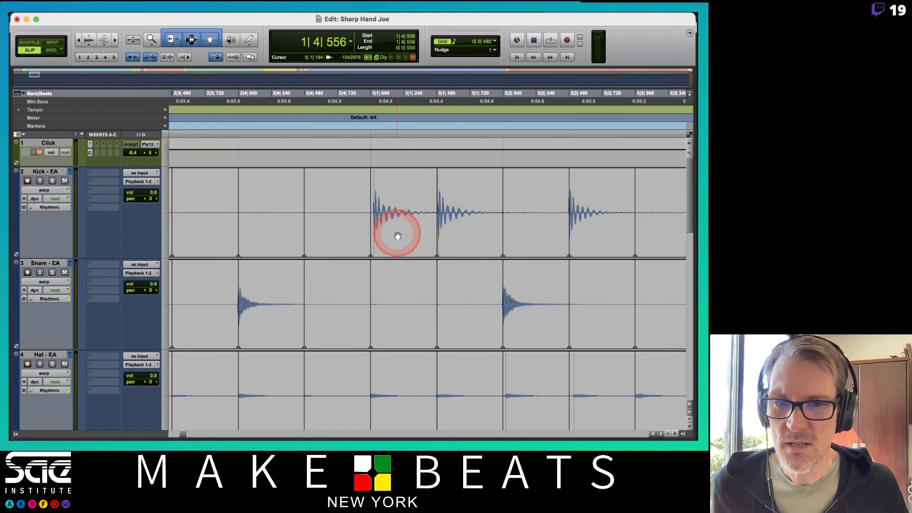
scroll(397, 236, down, 20)
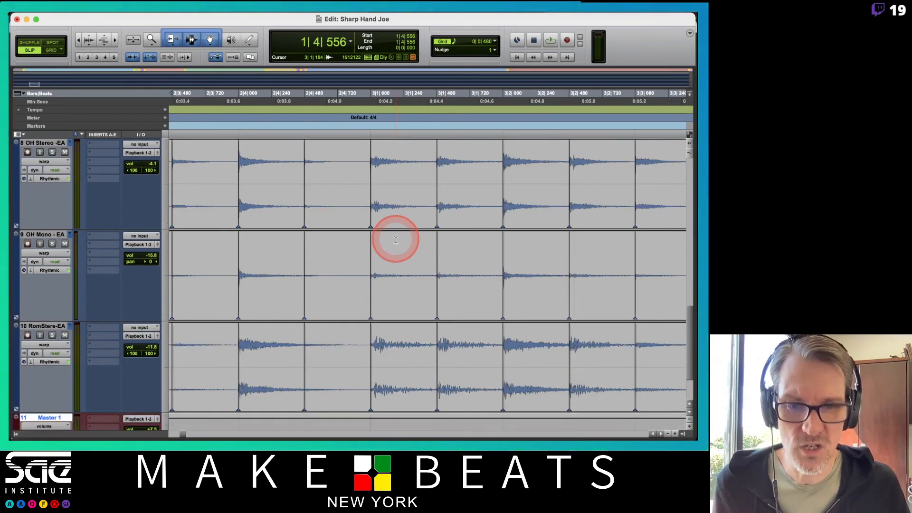
key(t)
key(t)
key(t)
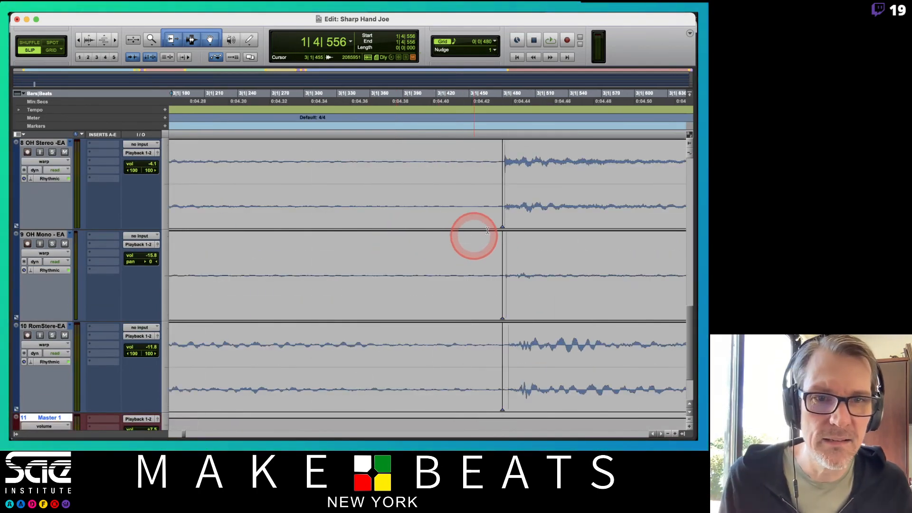
drag(504, 213, 503, 217)
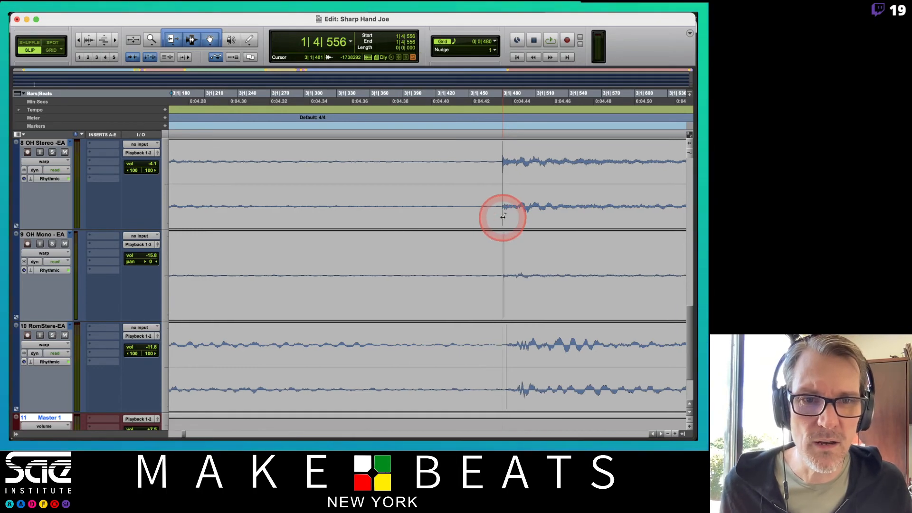
Step: Compare the kick, snare, hat and tom waveforms with the grid line at 3|1|480
scroll(525, 205, up, 20)
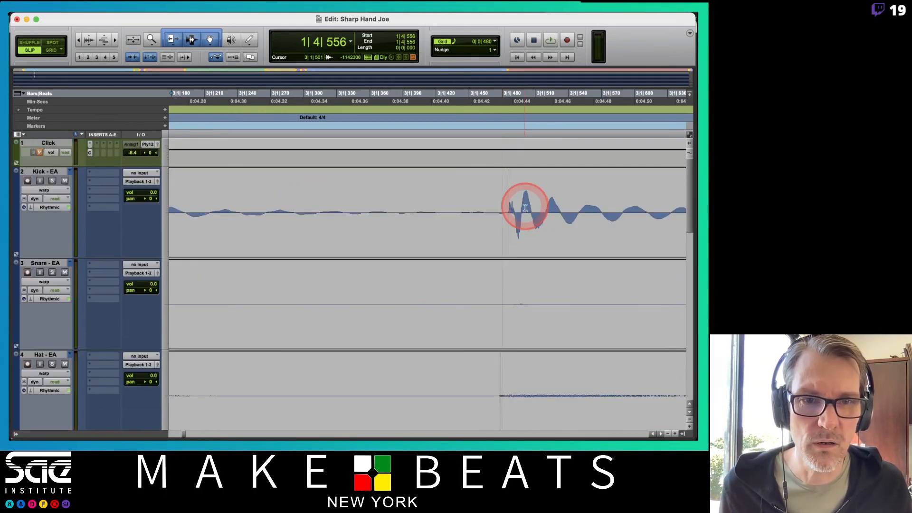
scroll(508, 242, right, 4)
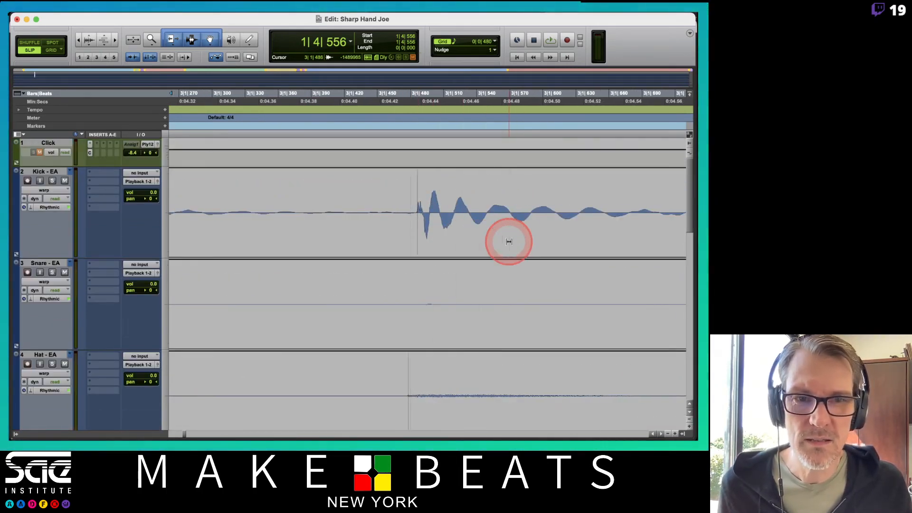
scroll(508, 242, left, 3)
scroll(484, 194, down, 10)
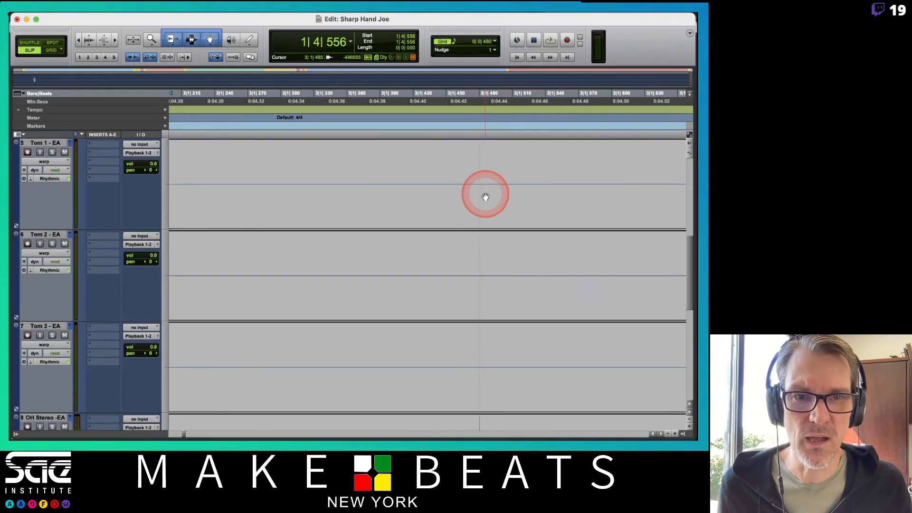
scroll(485, 197, up, 10)
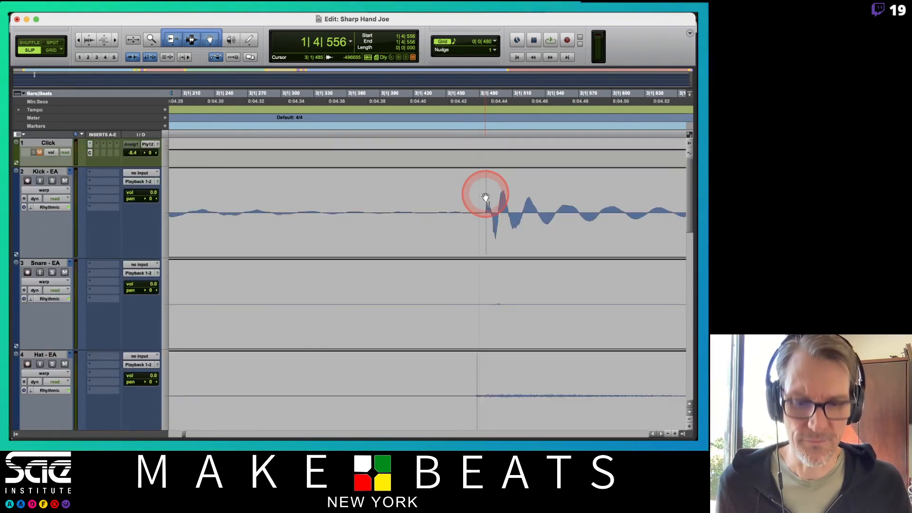
scroll(485, 195, down, 2)
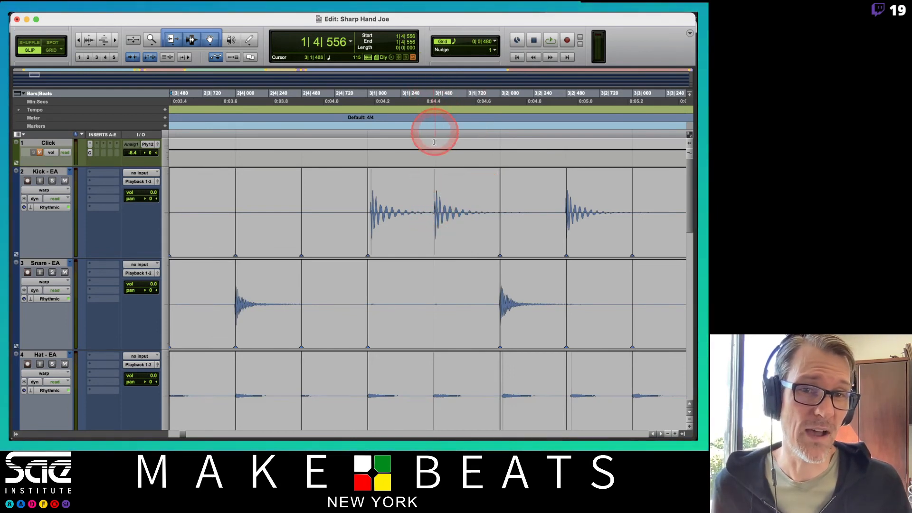
Step: Remove the warp marker at 4|4|000 on the grouped drum tracks
scroll(445, 204, right, 5)
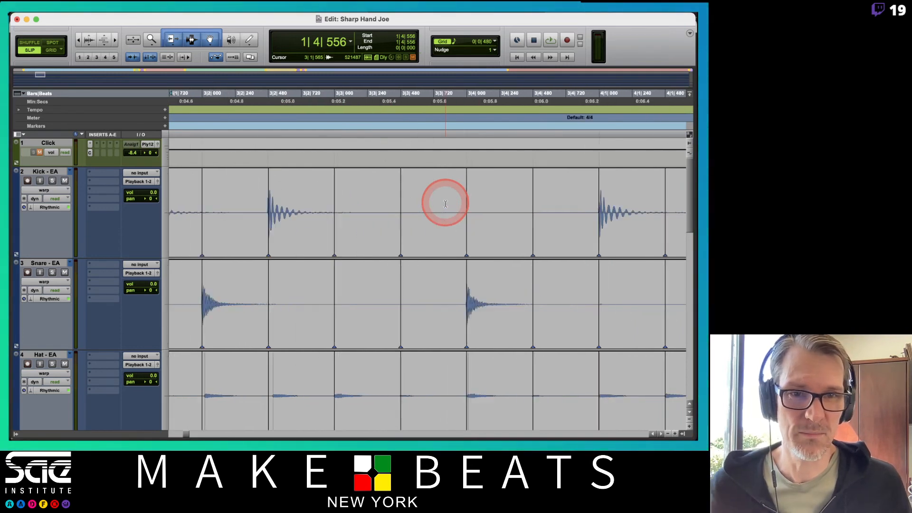
scroll(445, 203, right, 5)
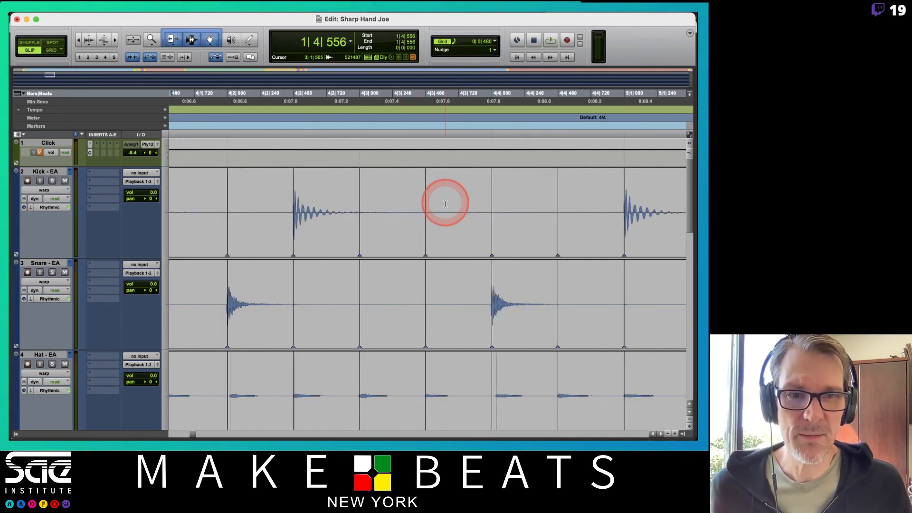
scroll(469, 217, down, 10)
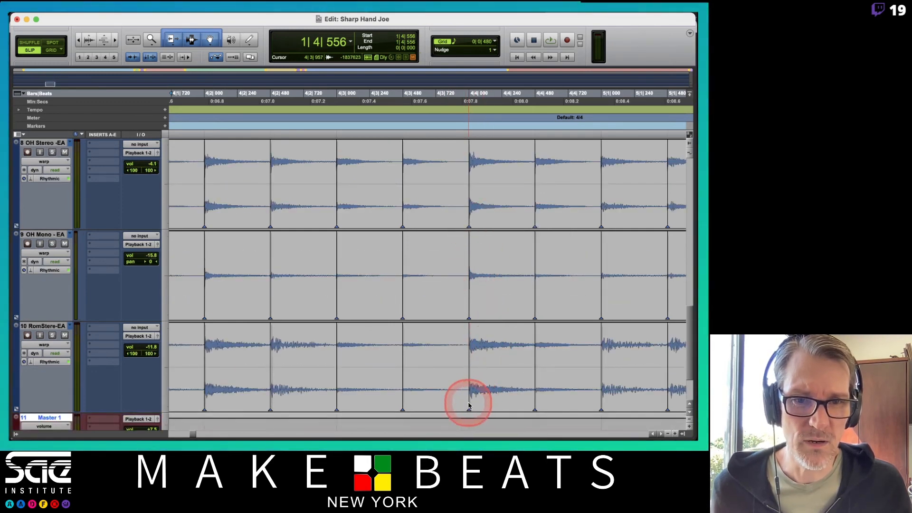
scroll(502, 270, up, 5)
scroll(502, 272, right, 2)
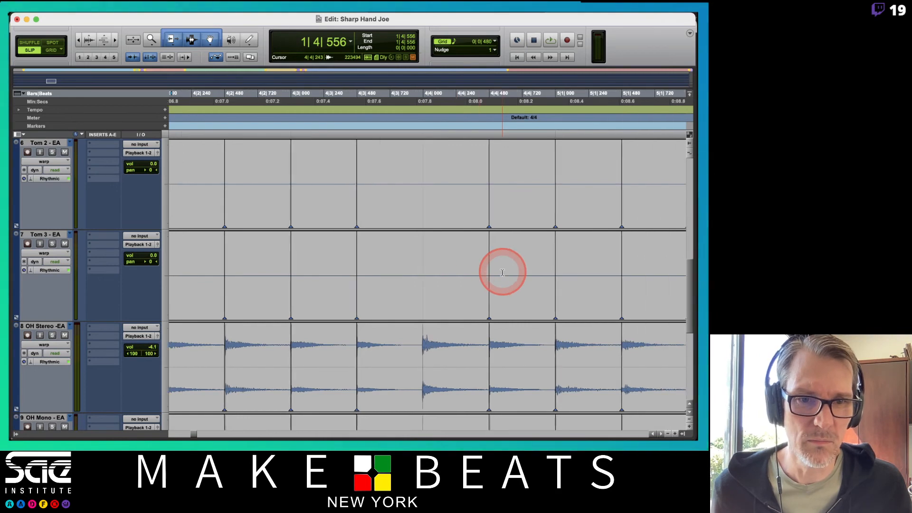
Step: Try removing the warp marker at 5|1|480 from the drum tracks and undo the removal
scroll(502, 272, right, 2)
scroll(502, 272, up, 5)
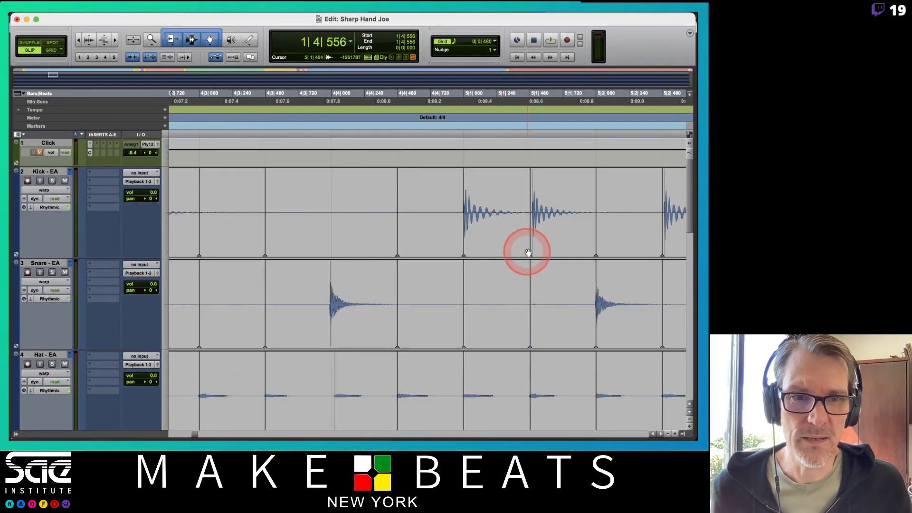
alt+click(530, 252)
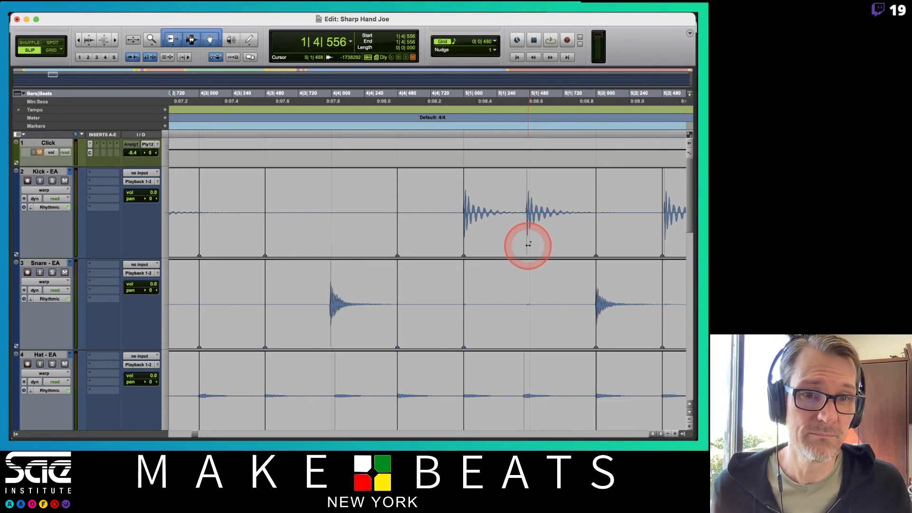
click(528, 245)
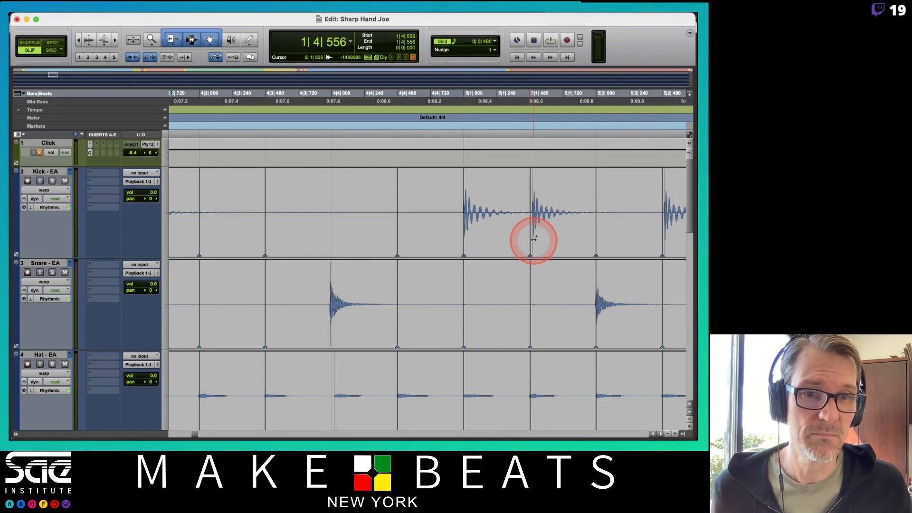
Step: Try removing the warp marker at 5|2|480, check the drum tracks and undo the removal
scroll(560, 227, right, 3)
scroll(561, 230, right, 3)
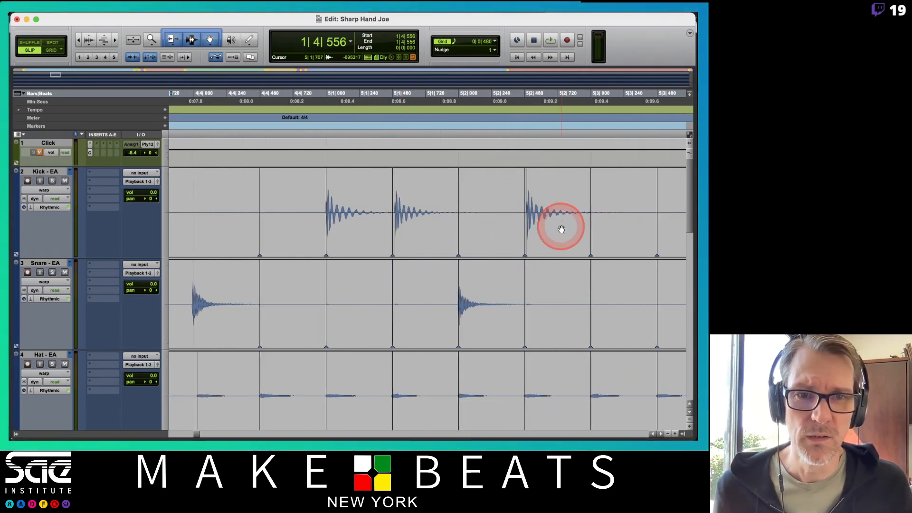
scroll(560, 228, right, 2)
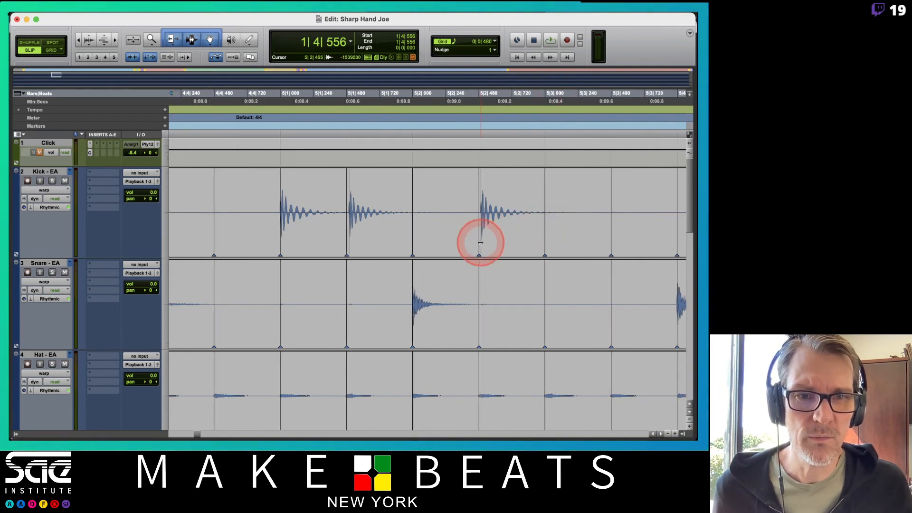
drag(476, 247, 479, 245)
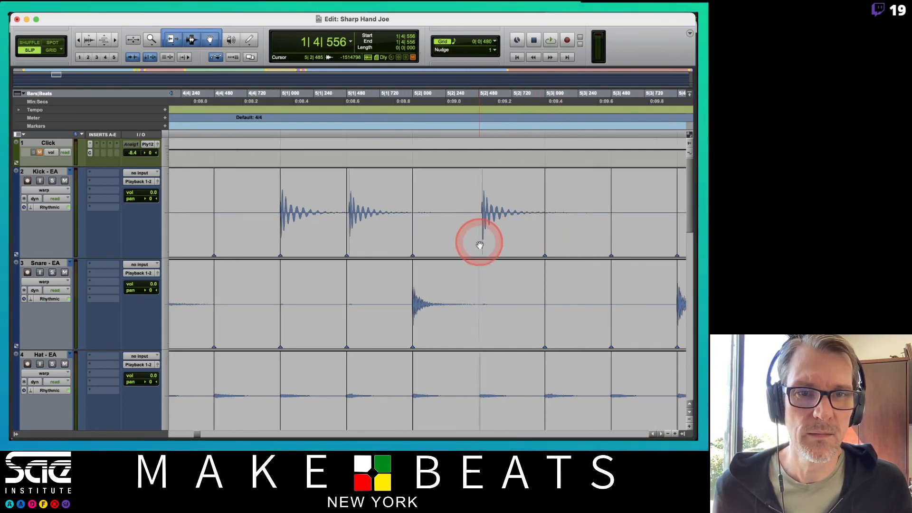
scroll(480, 245, down, 10)
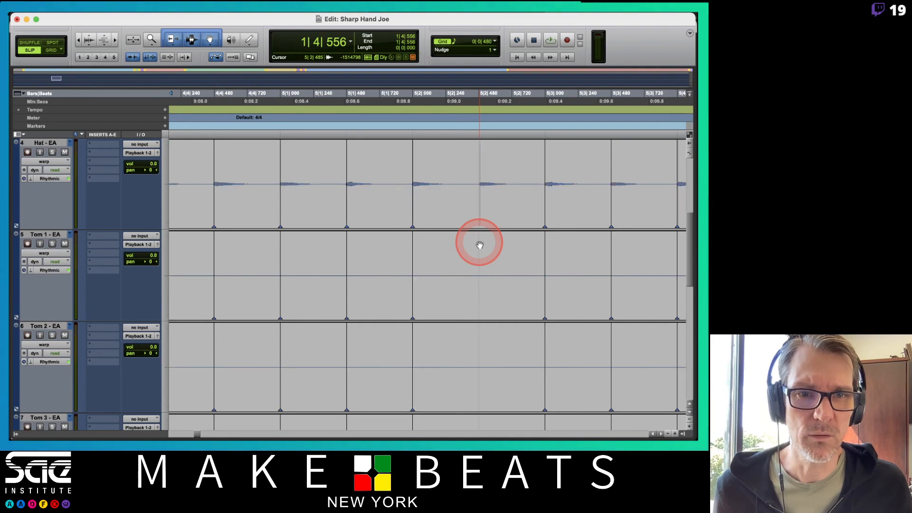
scroll(479, 243, up, 10)
Step: Try removing the warp marker at 6|1|000 from the drum tracks and undo the removal
scroll(479, 243, right, 8)
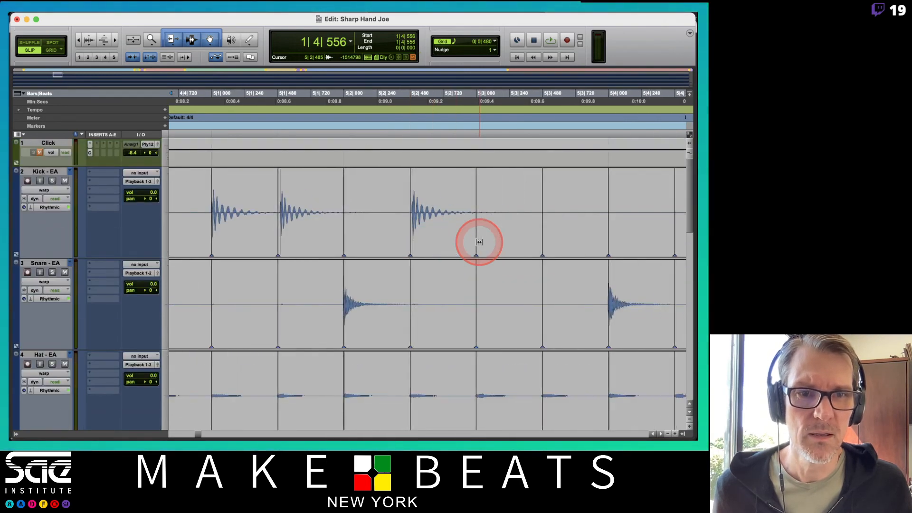
scroll(480, 243, right, 6)
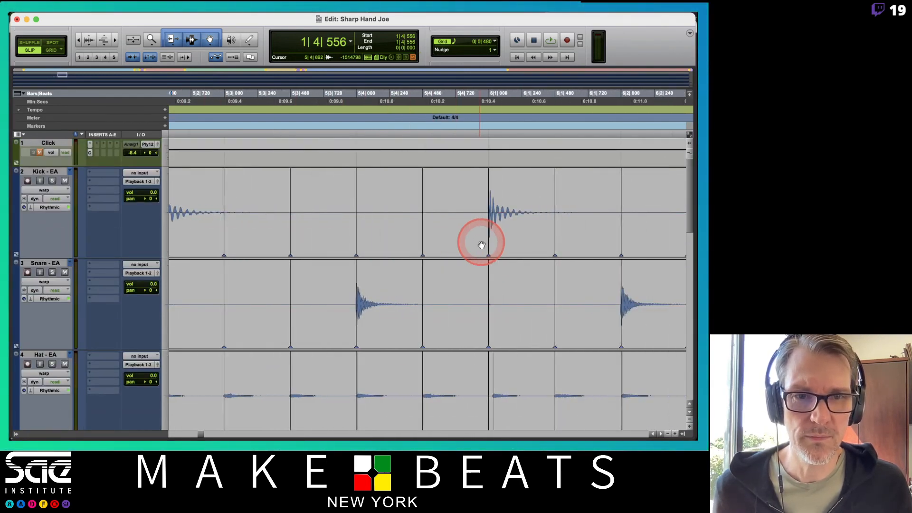
scroll(516, 229, down, 15)
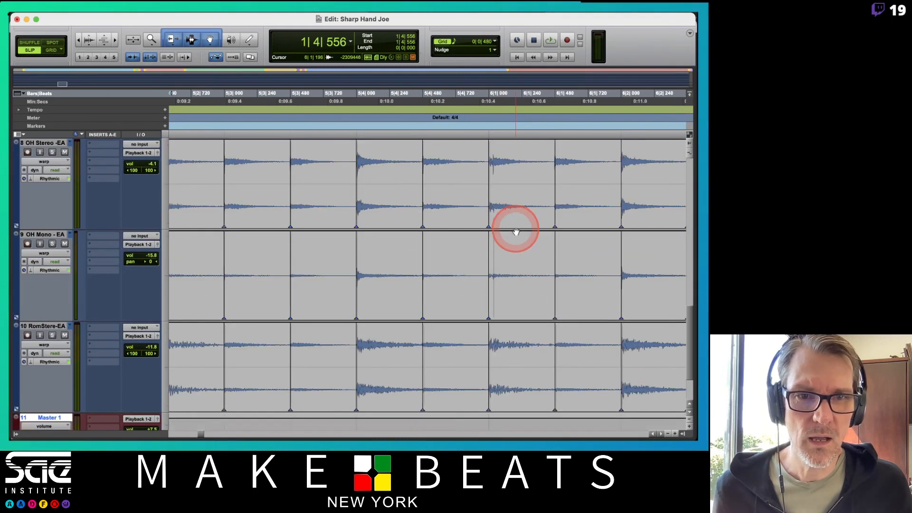
scroll(516, 232, up, 15)
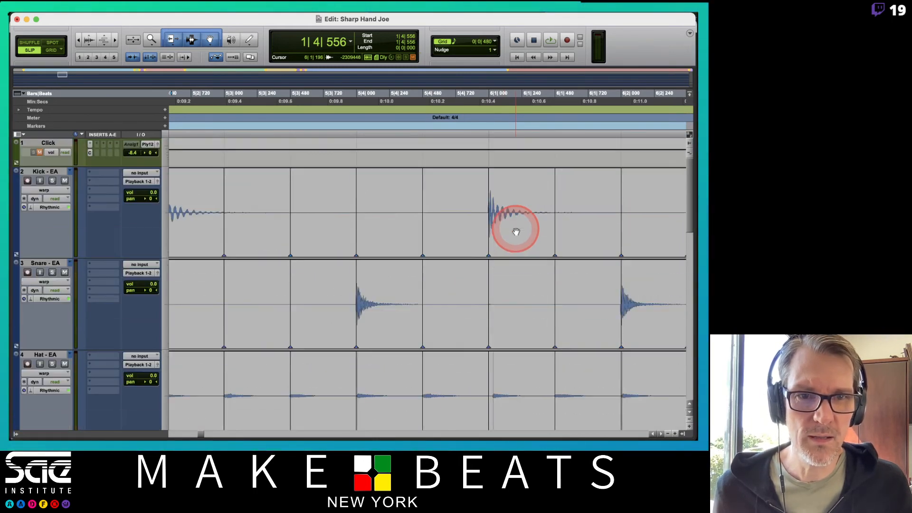
alt+click(489, 236)
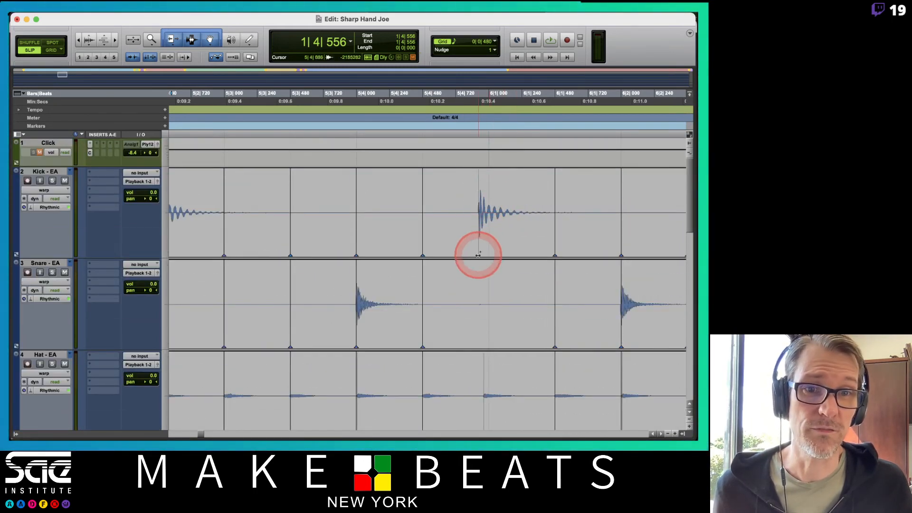
key(super+z)
Step: Check the warp markers through bars 6 and 7 and remove the one at 8|1|000 on the drum tracks
scroll(485, 240, right, 3)
scroll(485, 242, right, 2)
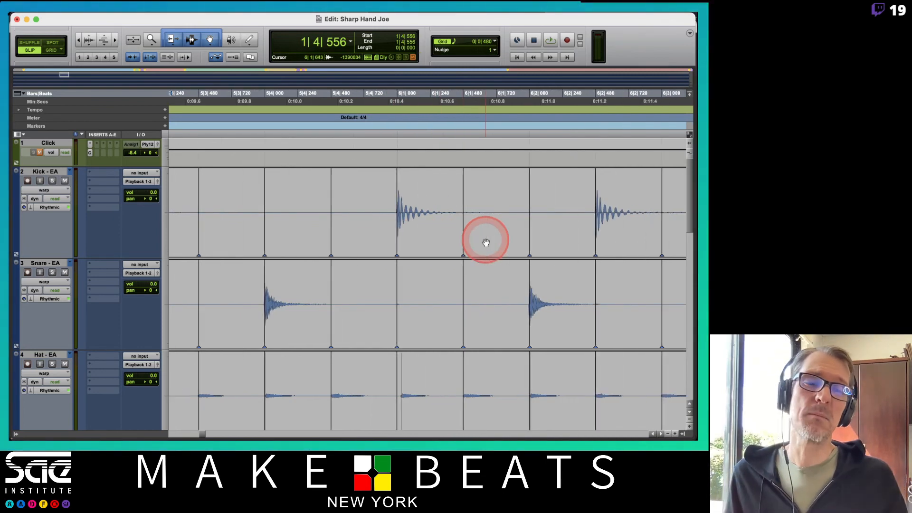
scroll(485, 242, right, 10)
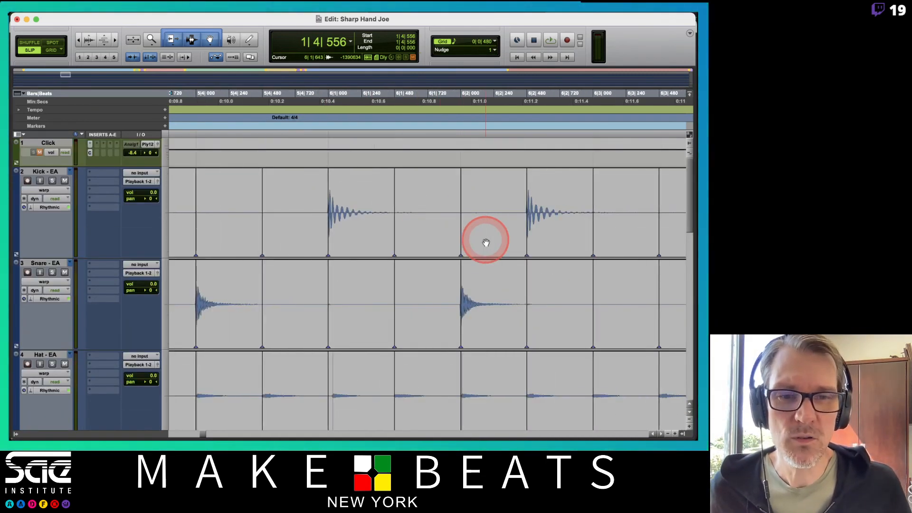
scroll(486, 242, right, 12)
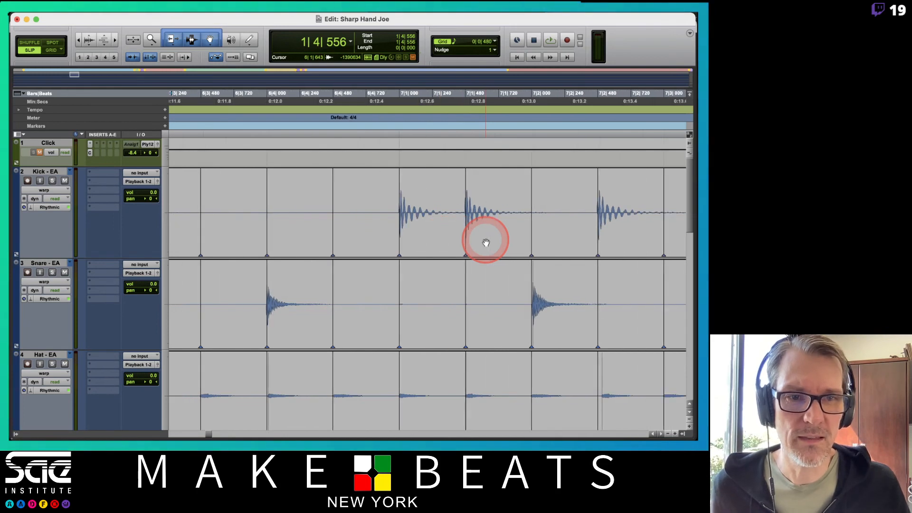
scroll(486, 242, right, 12)
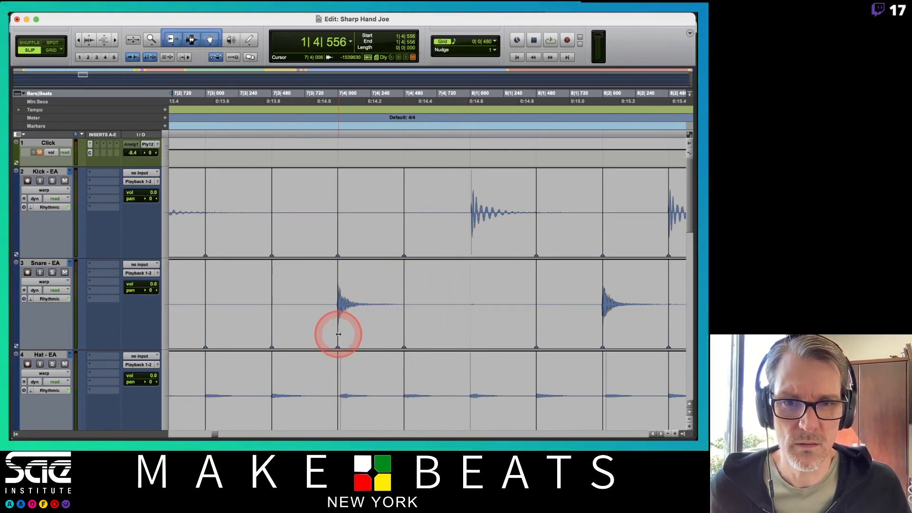
Step: Remove the warp marker at 8|2|000 from the drum tracks
scroll(427, 286, right, 5)
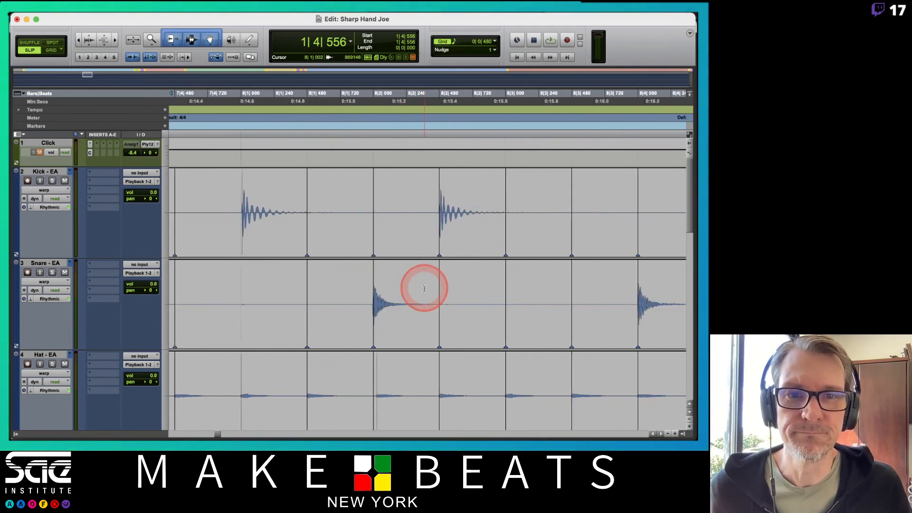
scroll(424, 288, down, 3)
scroll(424, 288, up, 3)
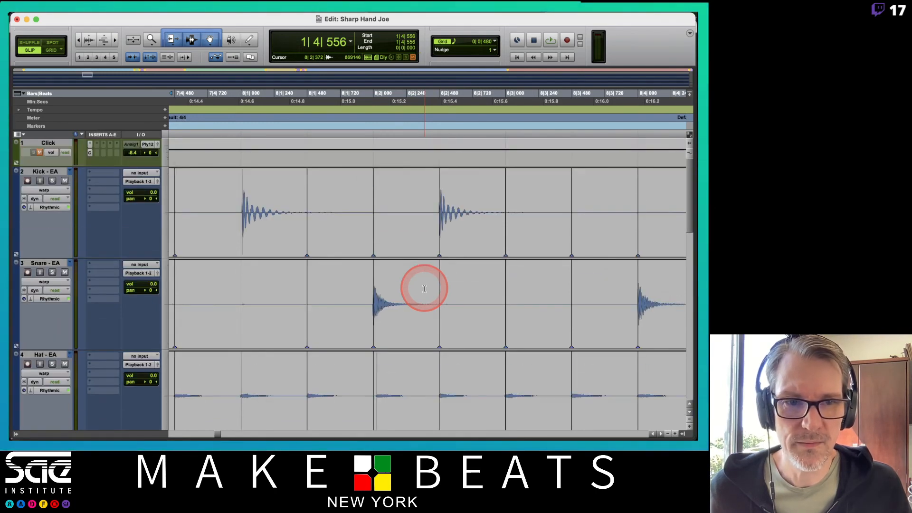
alt+click(374, 337)
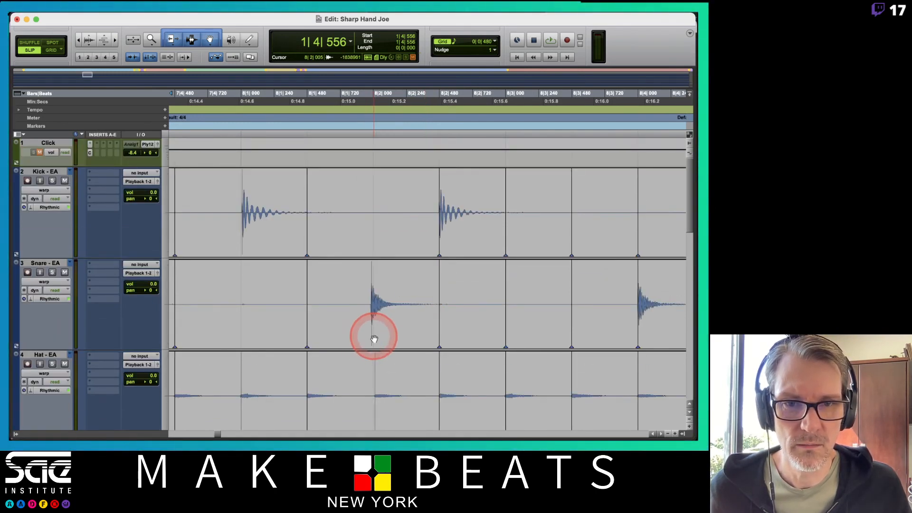
Step: Try removing the warp marker at 9|2|480 from the drum tracks, inspect the kick hit up close and undo the removal
scroll(374, 338, right, 7)
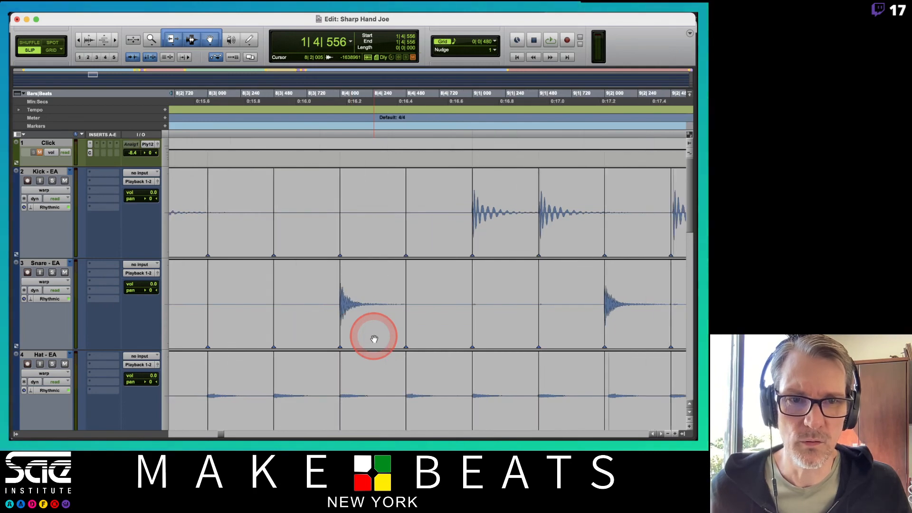
scroll(373, 338, right, 3)
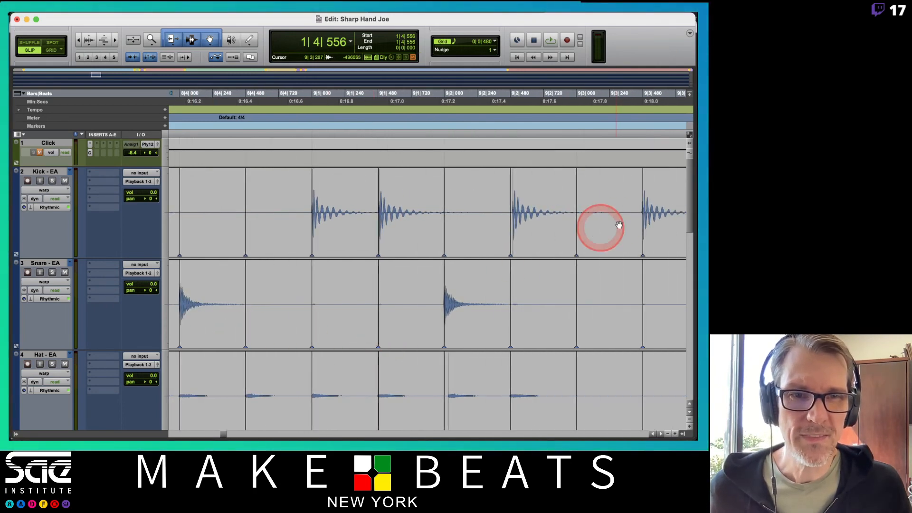
alt+click(509, 244)
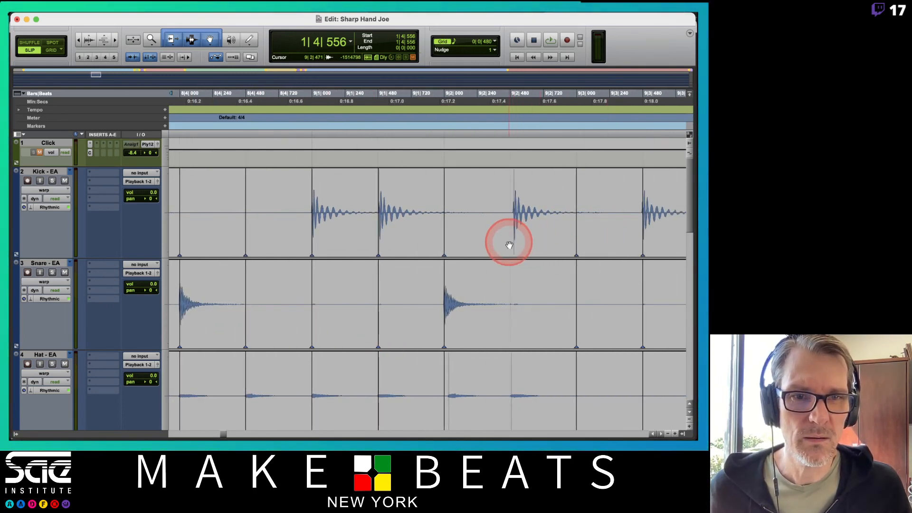
double_click(508, 244)
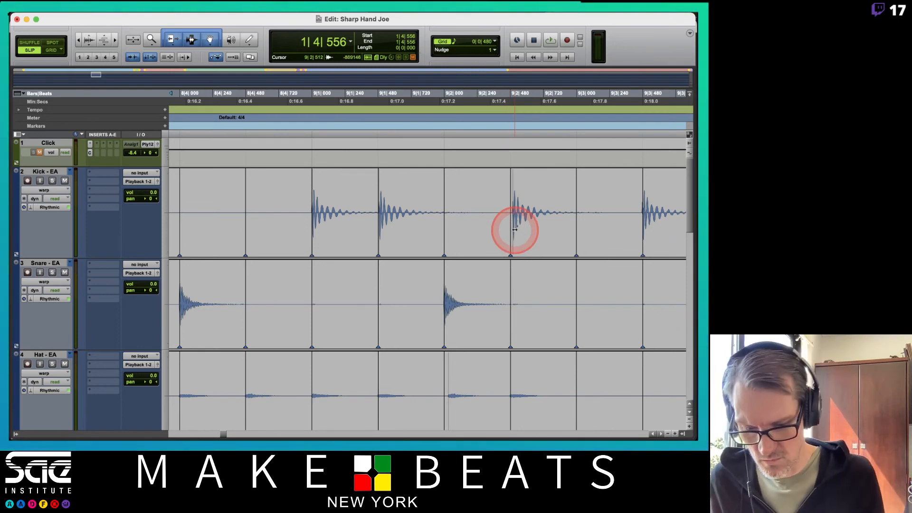
key(t)
key(t)
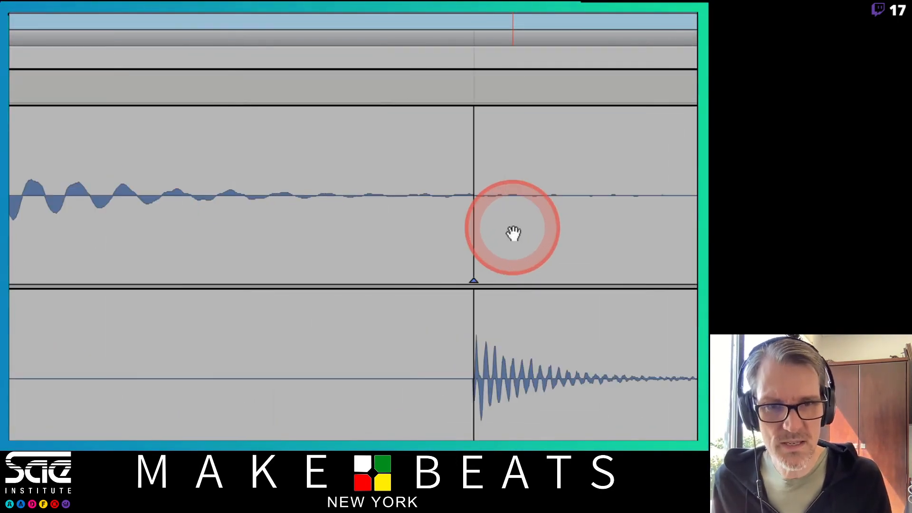
scroll(513, 228, right, 10)
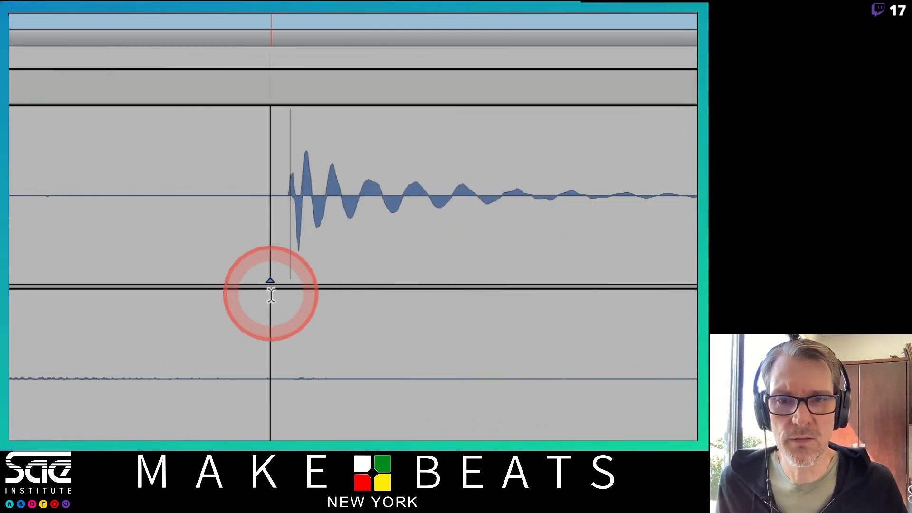
double_click(266, 251)
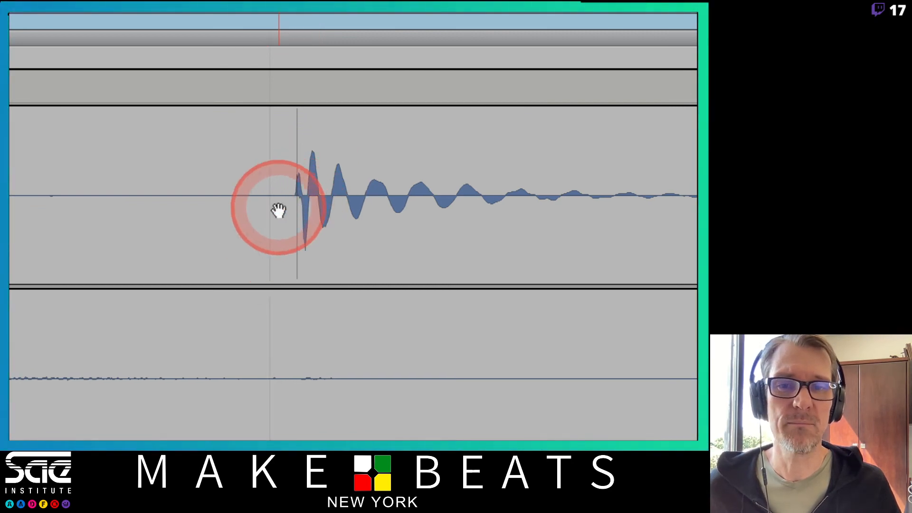
key(ctrl+z)
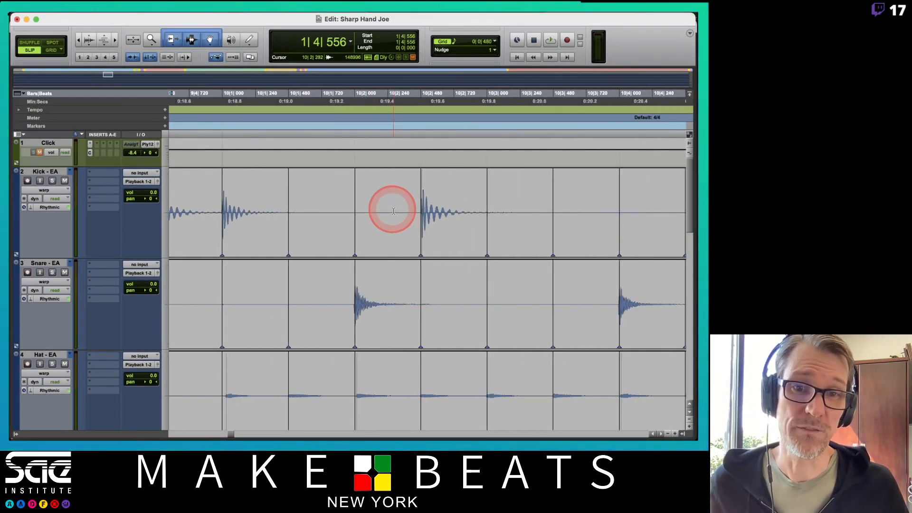
Step: Try removing the warp markers at 10|2|480 and 11|2|480 from the drum tracks, undoing the removal at 11|2|480
alt+click(420, 241)
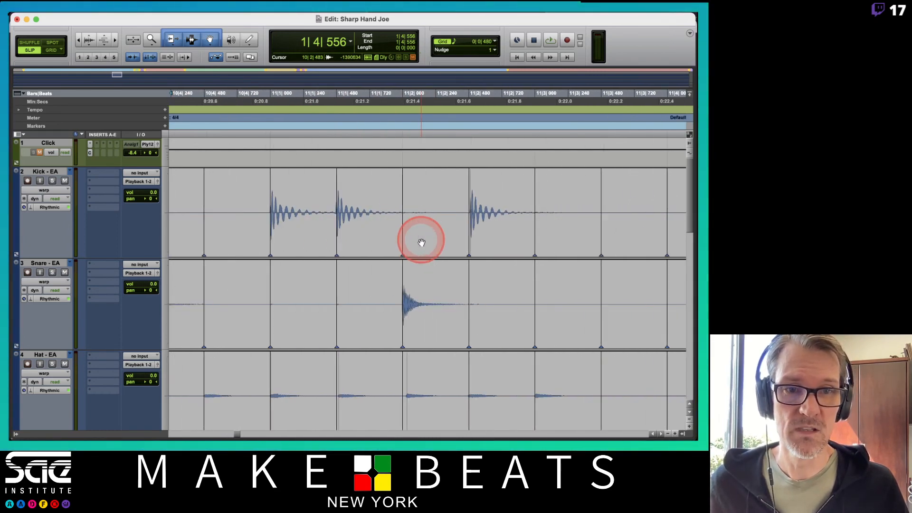
alt+click(446, 242)
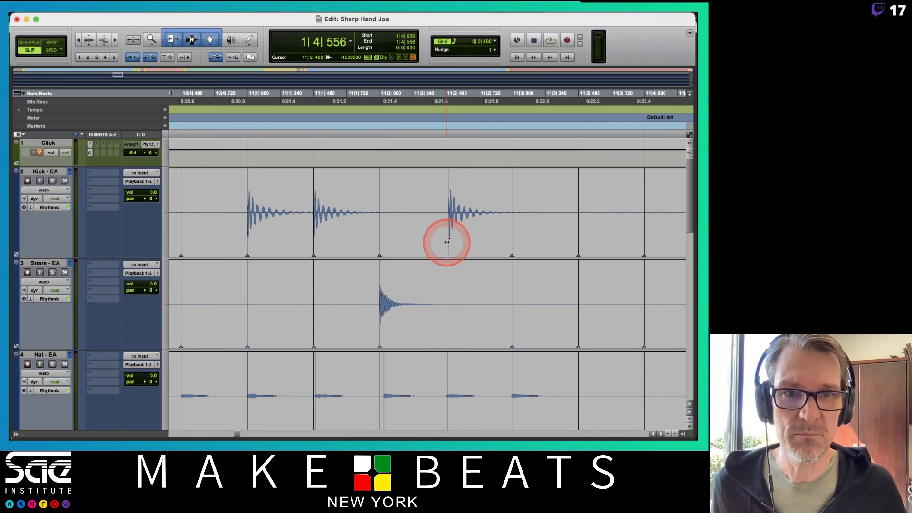
key(super+z)
Step: Remove the warp marker at 12|1|000 from the drum tracks and check the hit on the tom, overhead and room tracks
scroll(446, 243, right, 5)
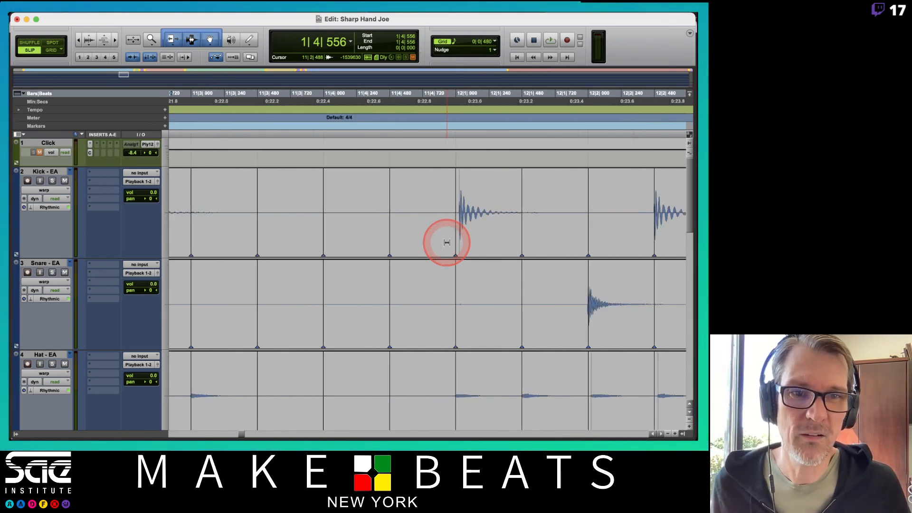
drag(453, 238, 460, 224)
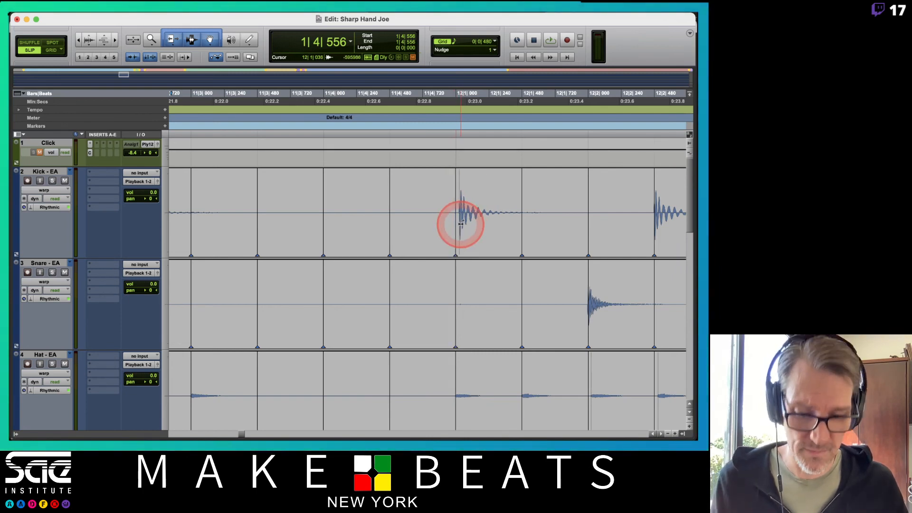
key(t)
key(t)
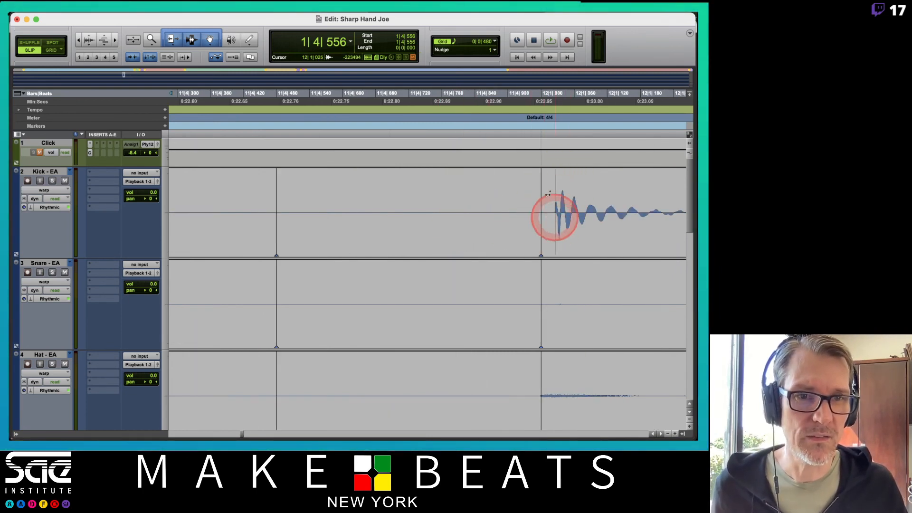
alt+click(540, 240)
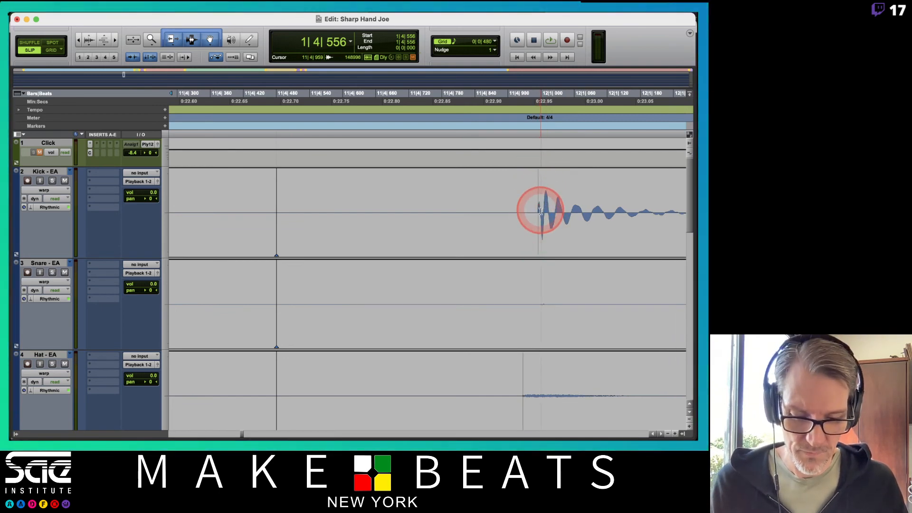
key(r)
key(r)
scroll(459, 273, down, 5)
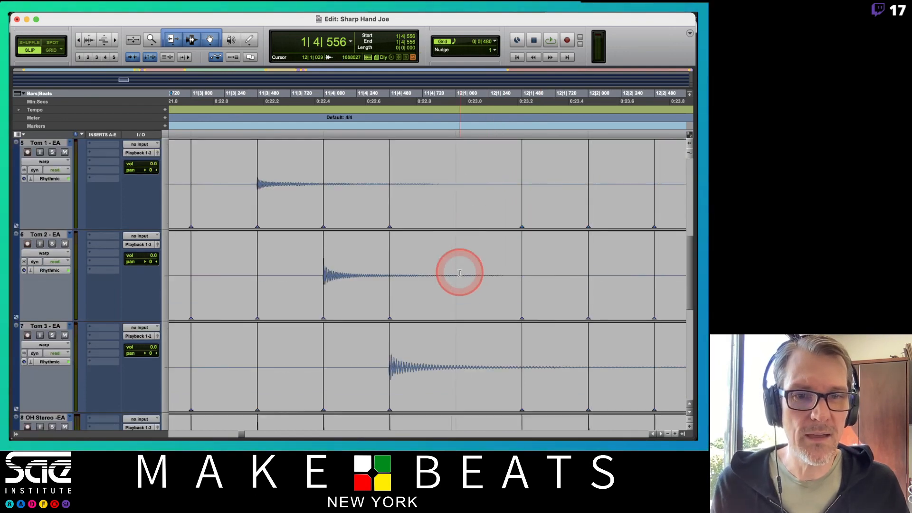
scroll(459, 272, down, 5)
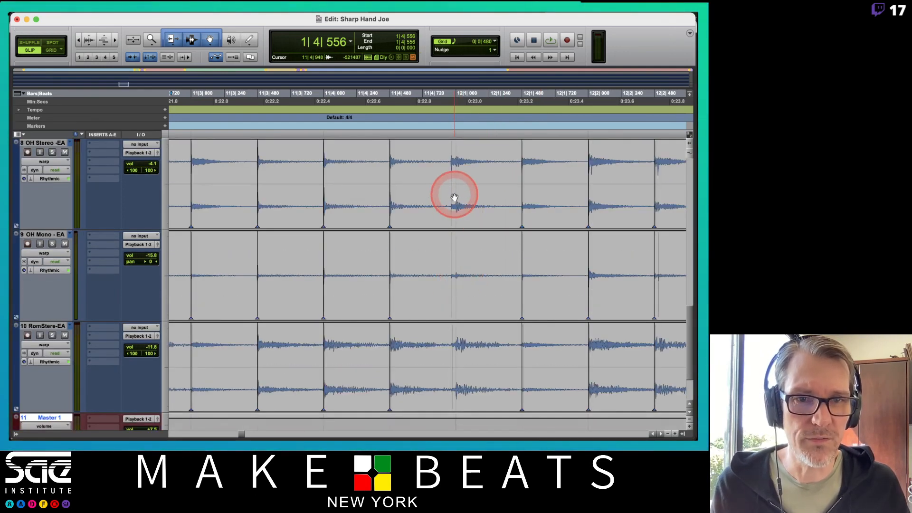
scroll(454, 203, up, 10)
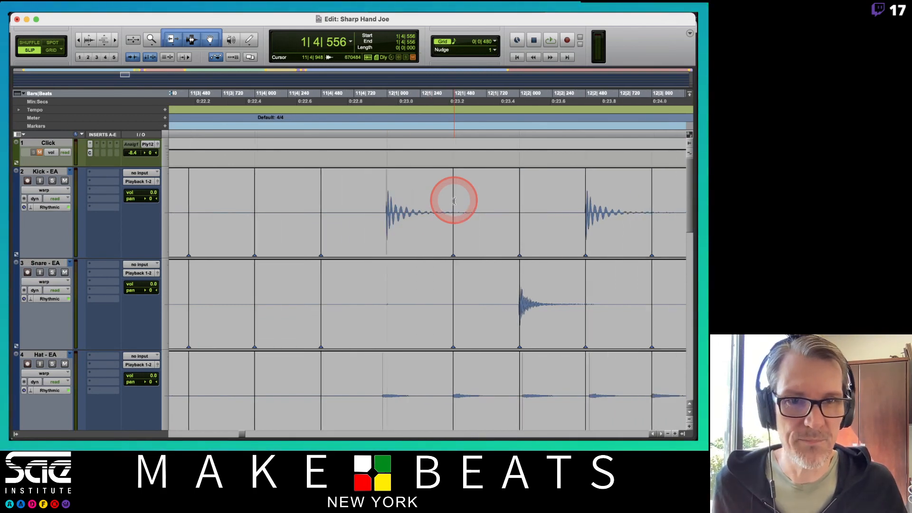
Step: Remove the warp marker at 12|3|480 from the drum tracks and check the hit on the overhead and room tracks
scroll(453, 200, right, 5)
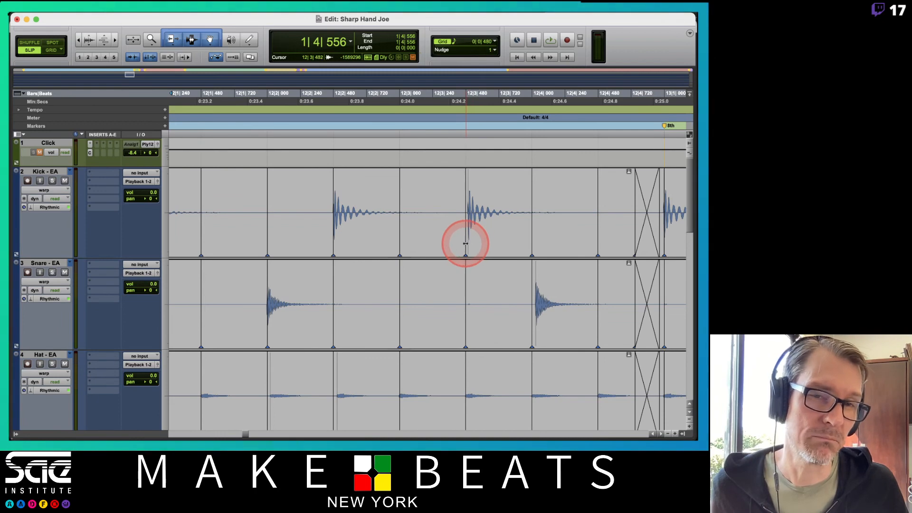
drag(466, 243, 466, 242)
scroll(465, 242, down, 10)
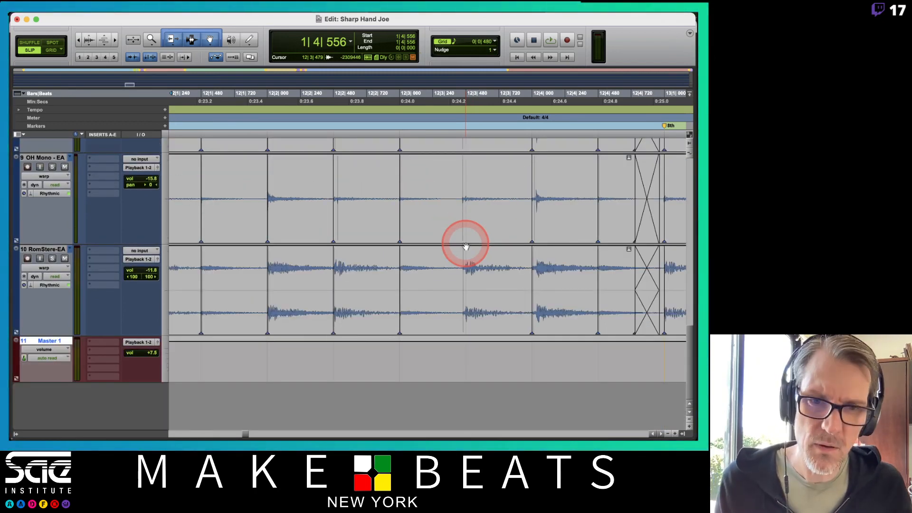
scroll(465, 246, up, 5)
key(r)
key(r)
key(r)
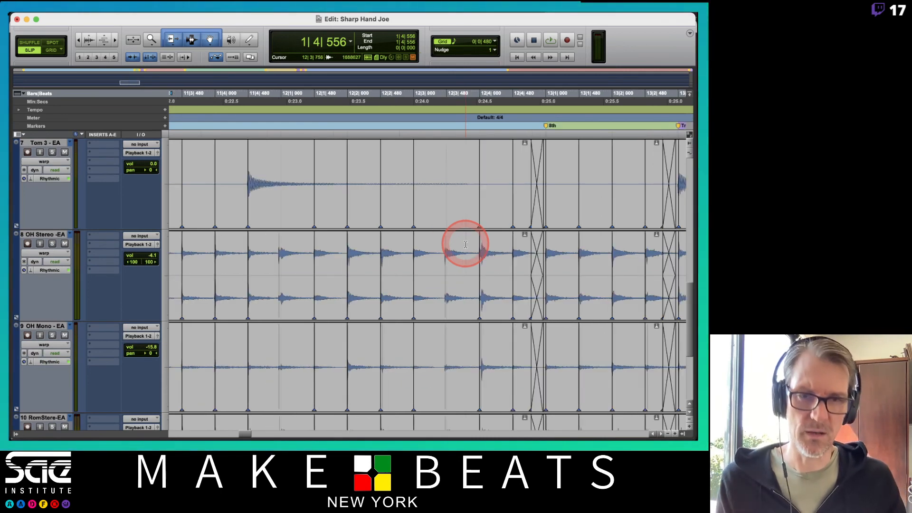
Step: Play back the drums from the end of bar 1 and unmute the Click track to compare the timing
scroll(465, 245, up, 10)
scroll(465, 244, left, 10)
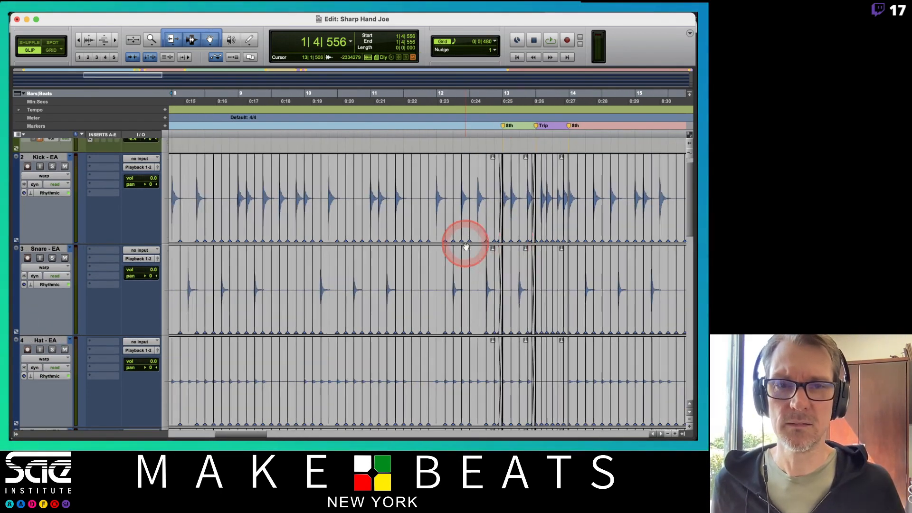
key(space)
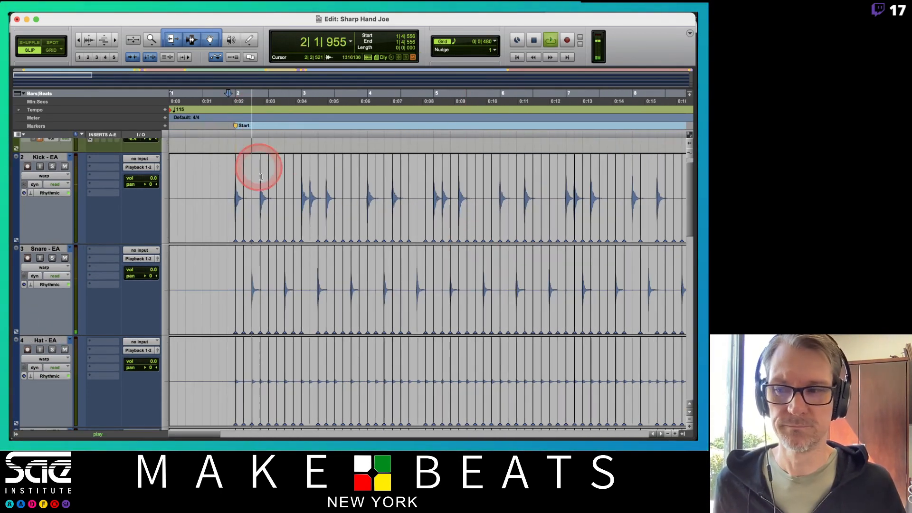
scroll(160, 220, up, 1)
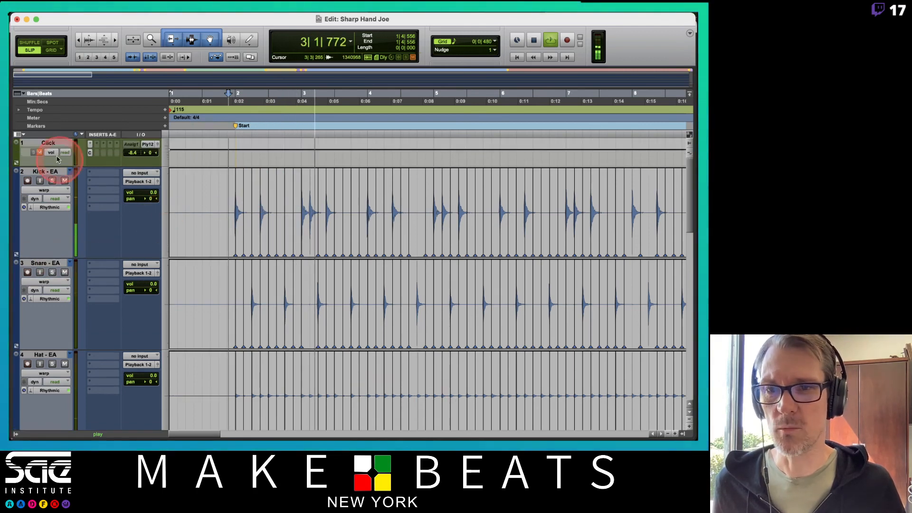
click(40, 153)
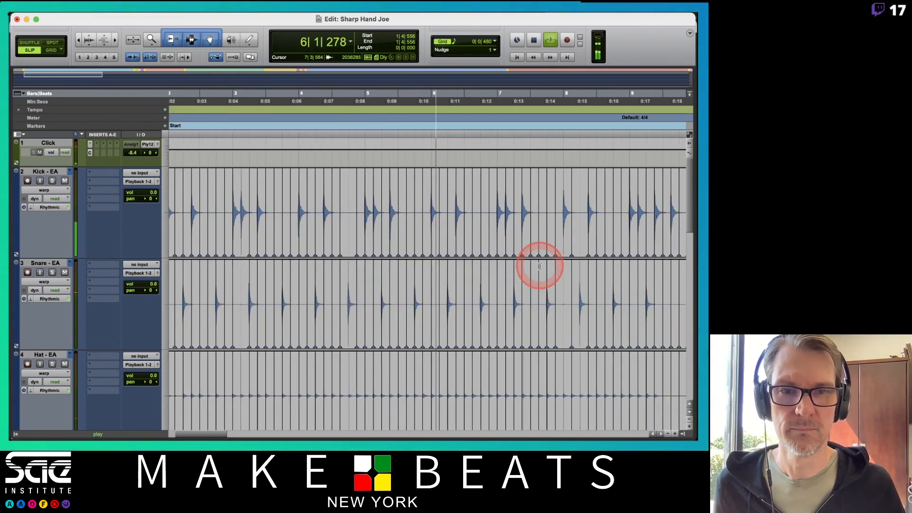
key(space)
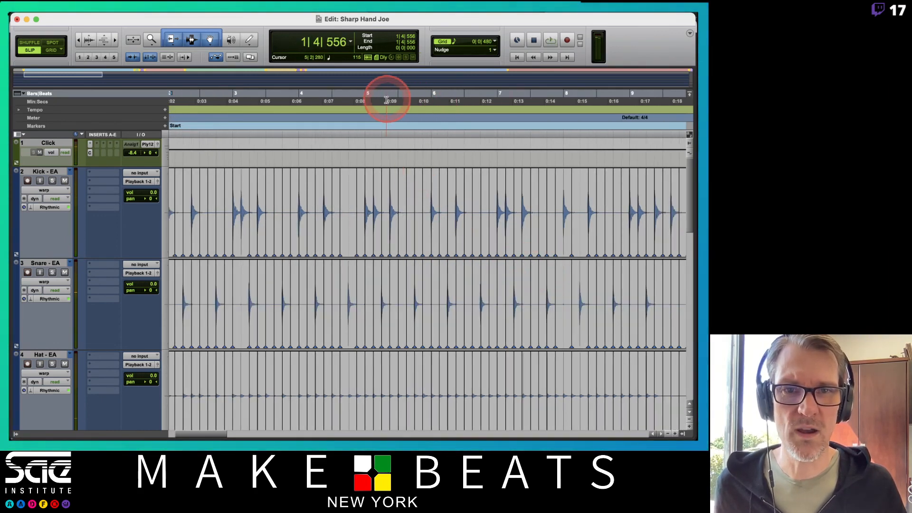
Step: Play the drums against the click from the start of bar 5
click(364, 98)
key(space)
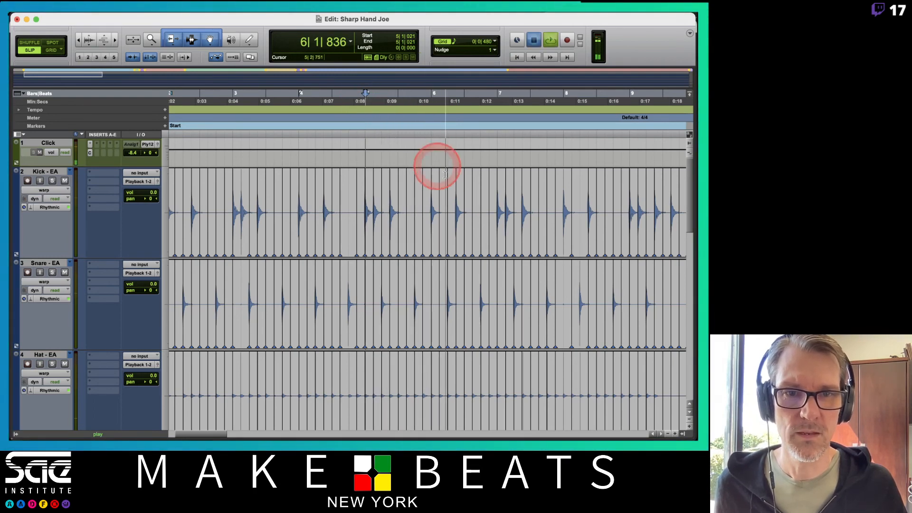
key(space)
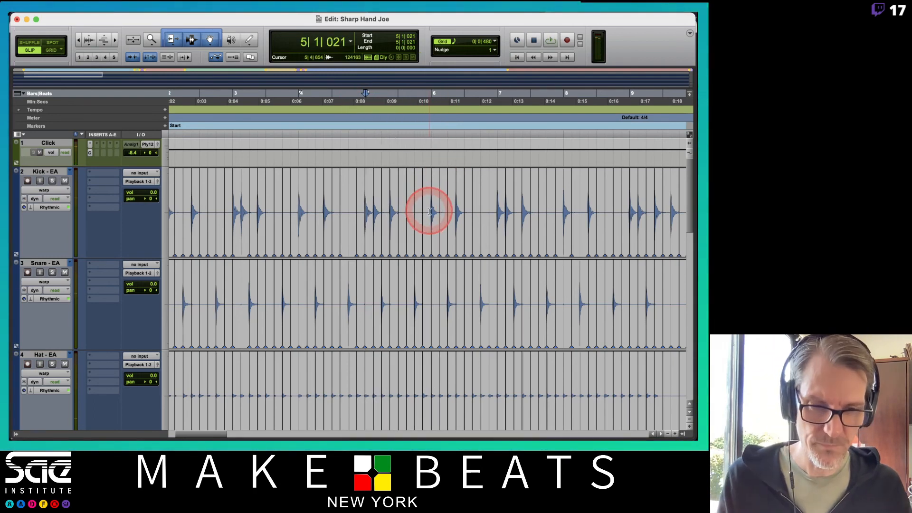
Step: Try removing the warp marker at 5|2|480, play bar 5 against the click and undo the removal
key(t)
key(t)
key(t)
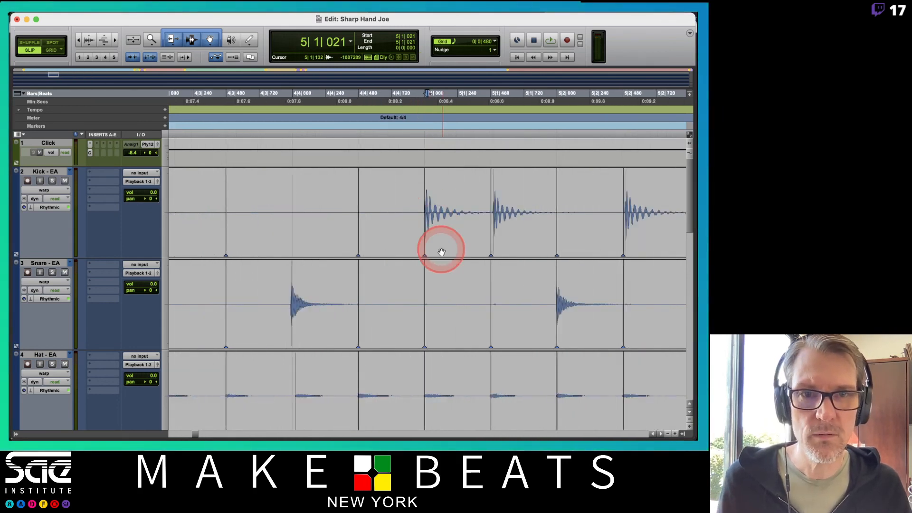
scroll(471, 250, right, 5)
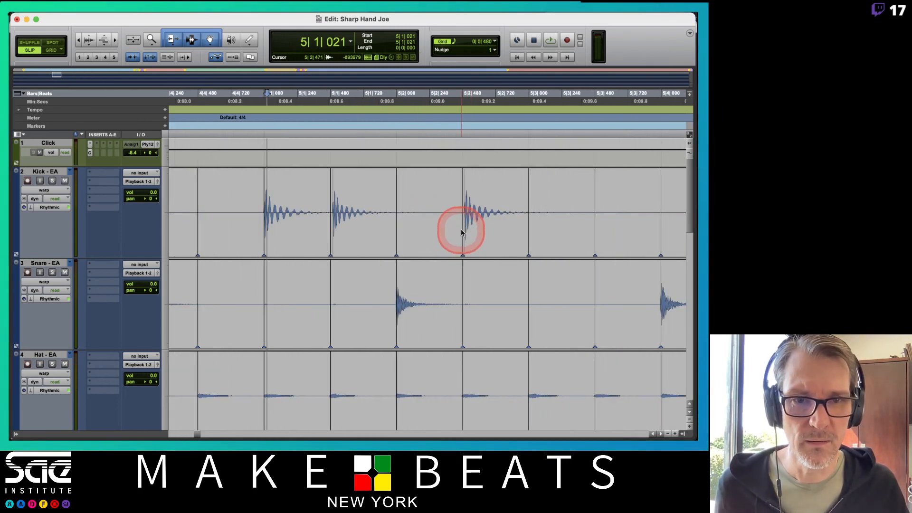
key(space)
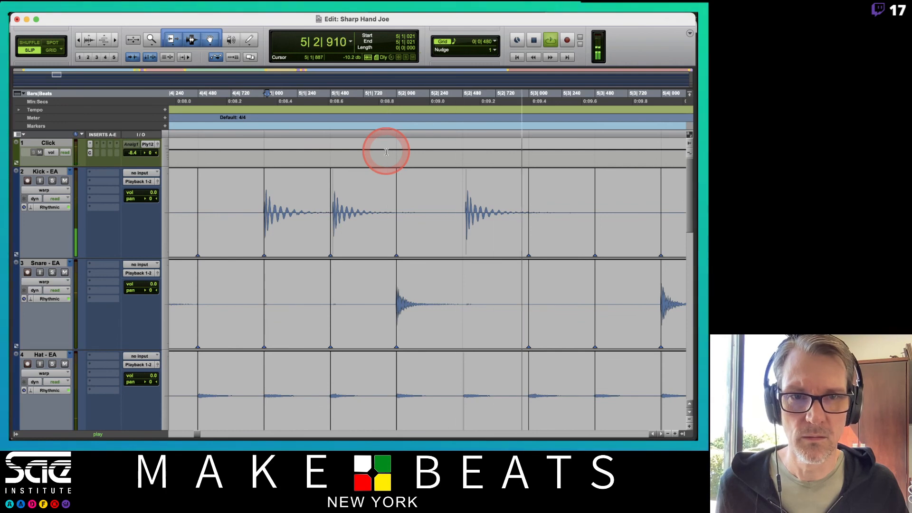
key(space)
Step: Play bar 5 into bar 6 against the click and warp the early kick hit onto 6|1|000
scroll(479, 192, right, 8)
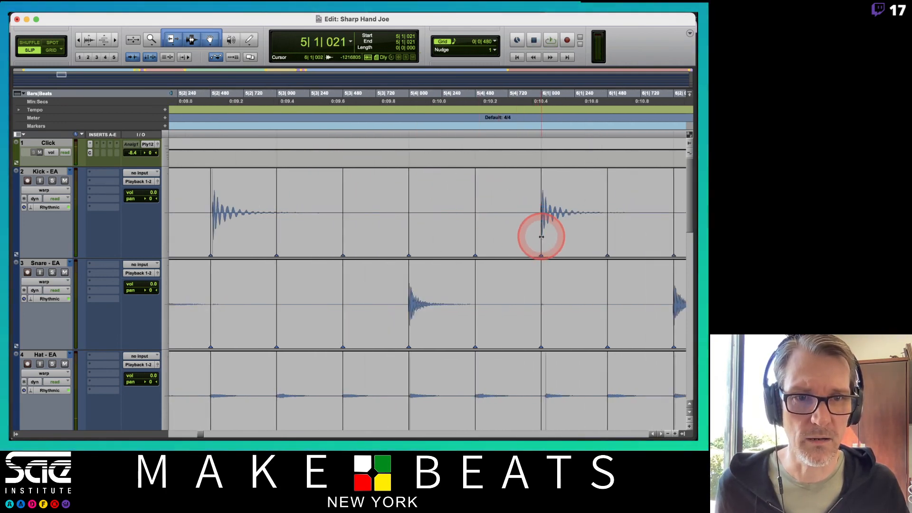
key(space)
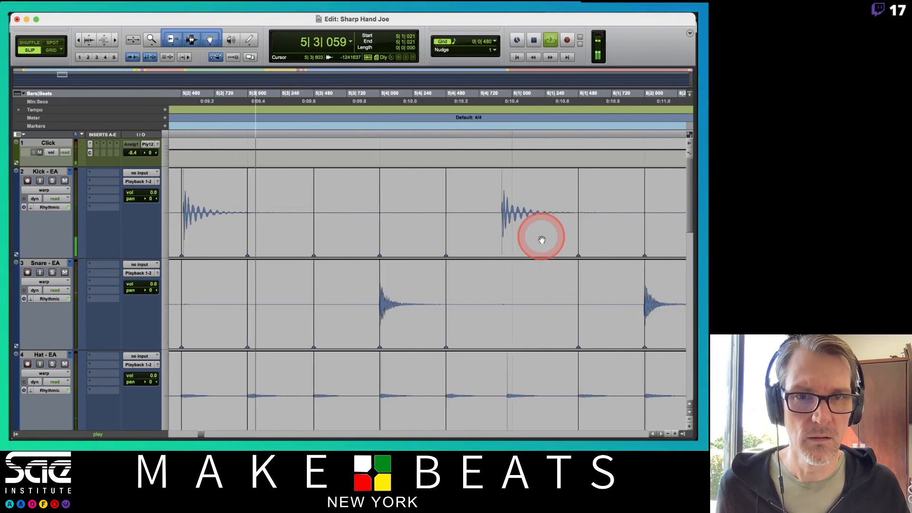
key(space)
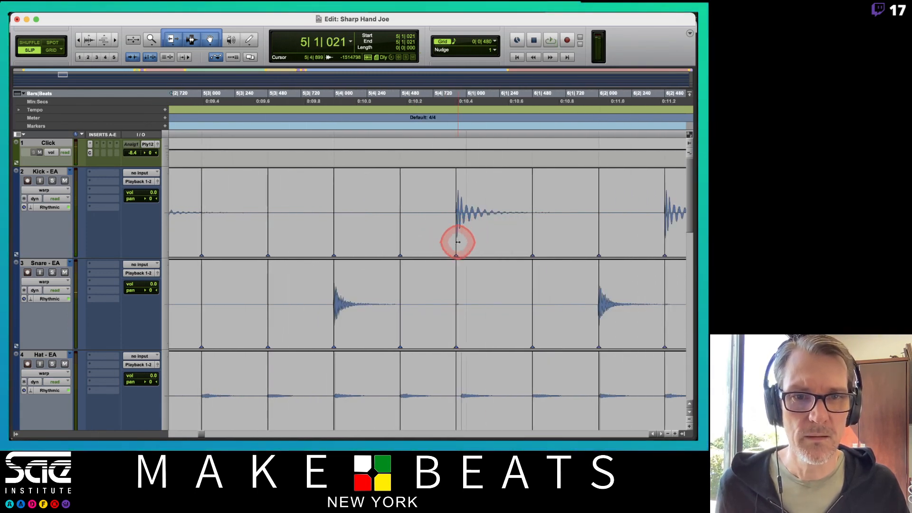
drag(456, 242, 467, 248)
Step: Change the scrolling mode of the Edit window
click(294, 17)
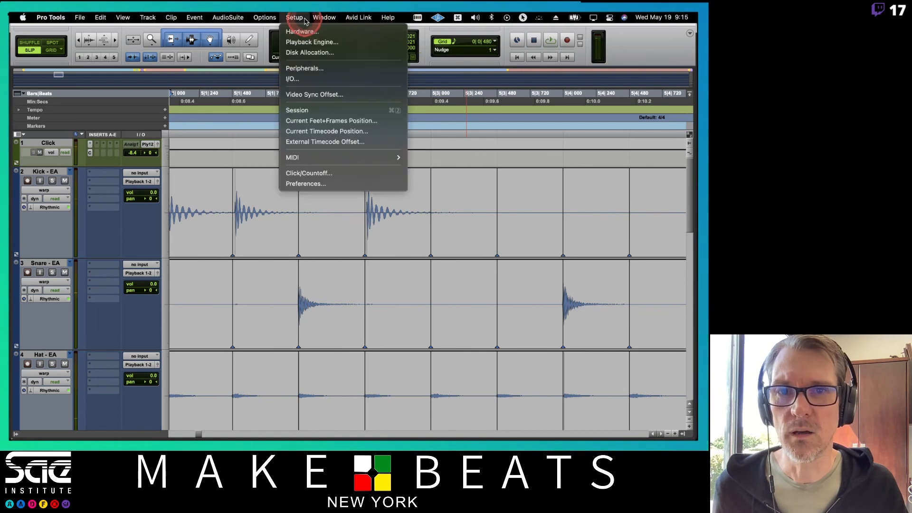
mouse_move(264, 17)
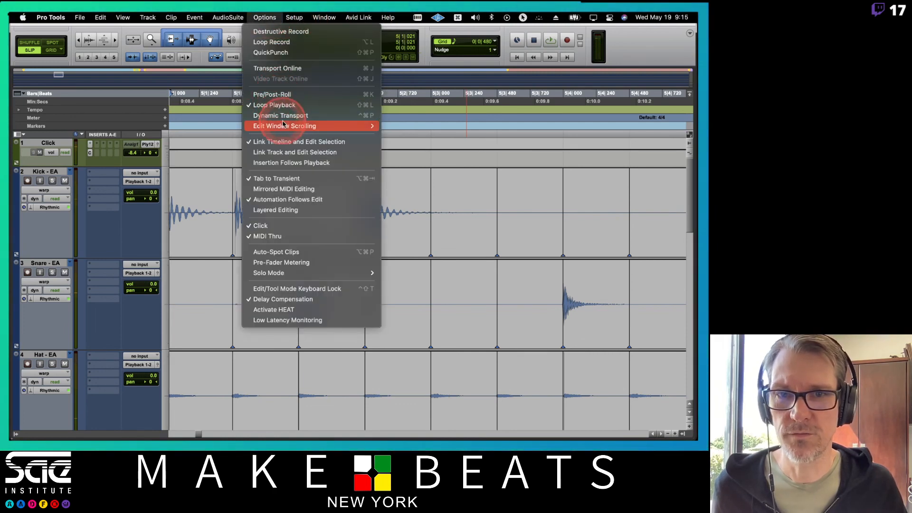
mouse_move(284, 125)
click(406, 127)
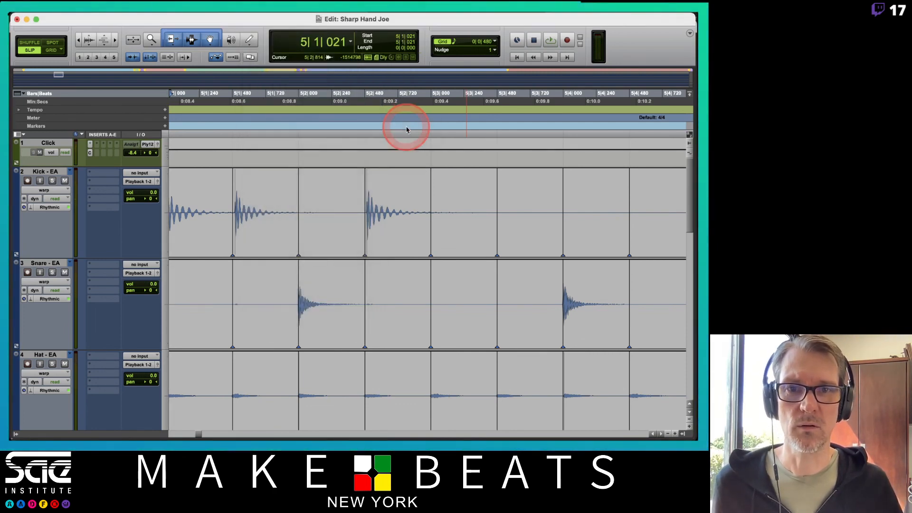
Step: Play the drums from the start of bar 5 into bar 6 to check the corrected kick hit
scroll(504, 293, right, 10)
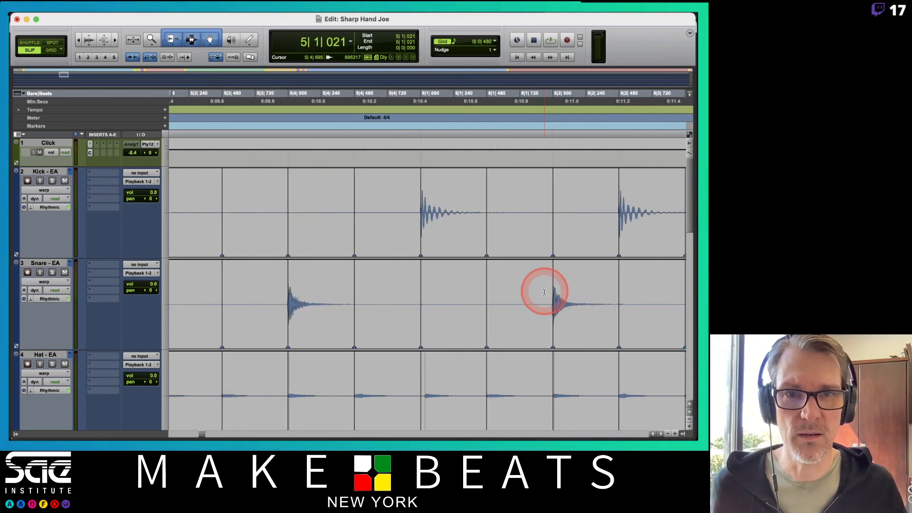
scroll(544, 292, left, 2)
key(space)
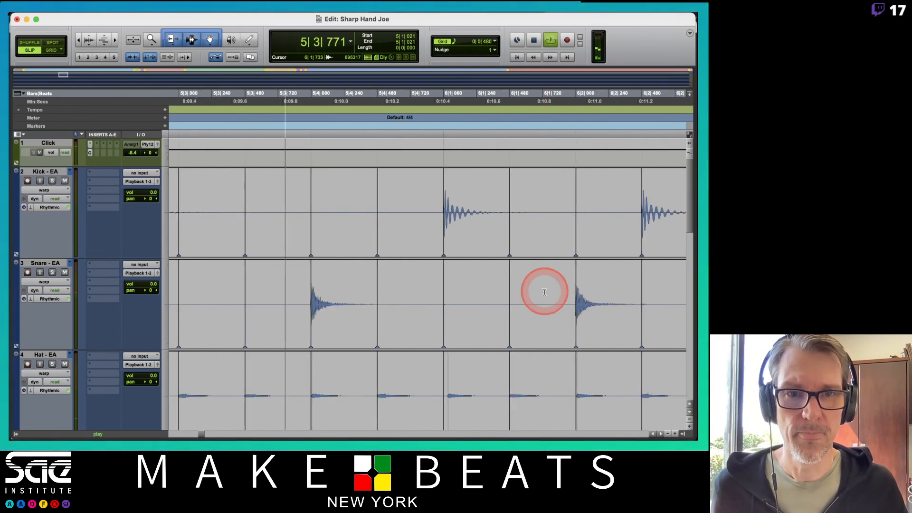
key(space)
Step: Set the Rhythmic Decay Rate to 17% on the Room Stereo track and 19% on the OH Mono track
scroll(457, 255, down, 15)
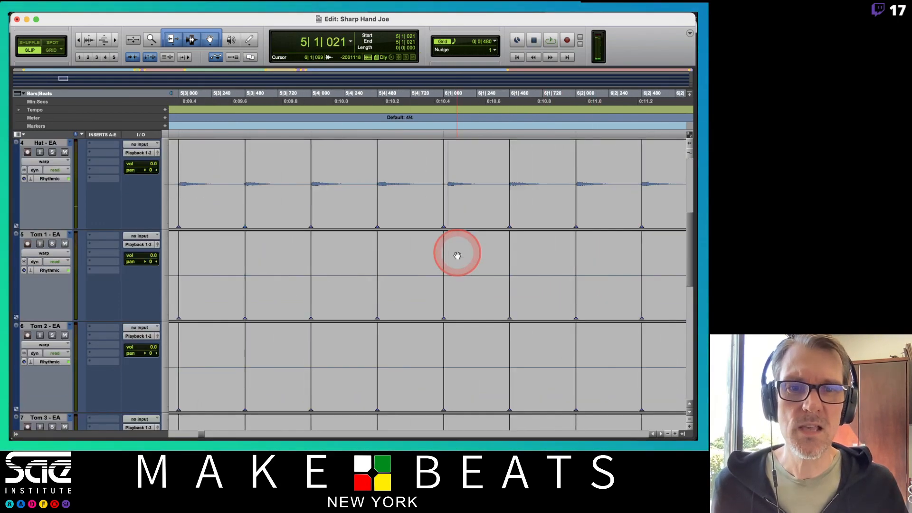
scroll(456, 255, up, 15)
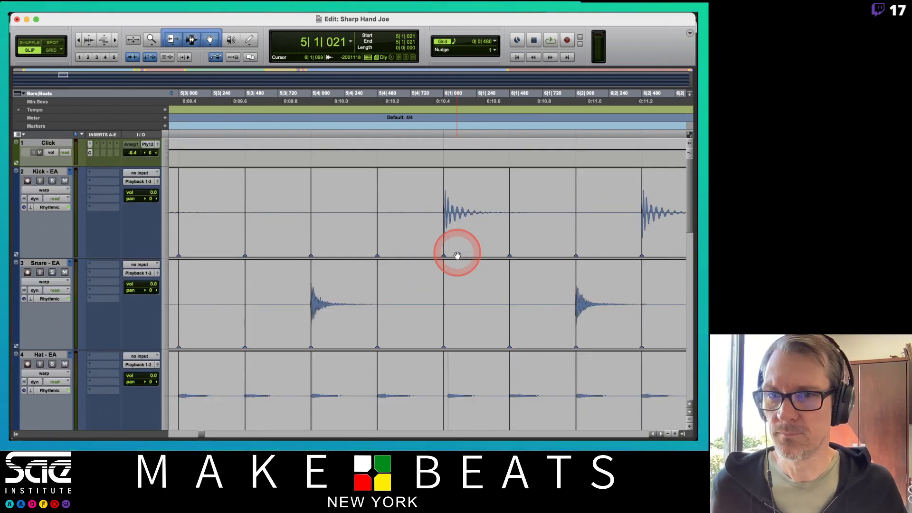
scroll(457, 255, down, 1)
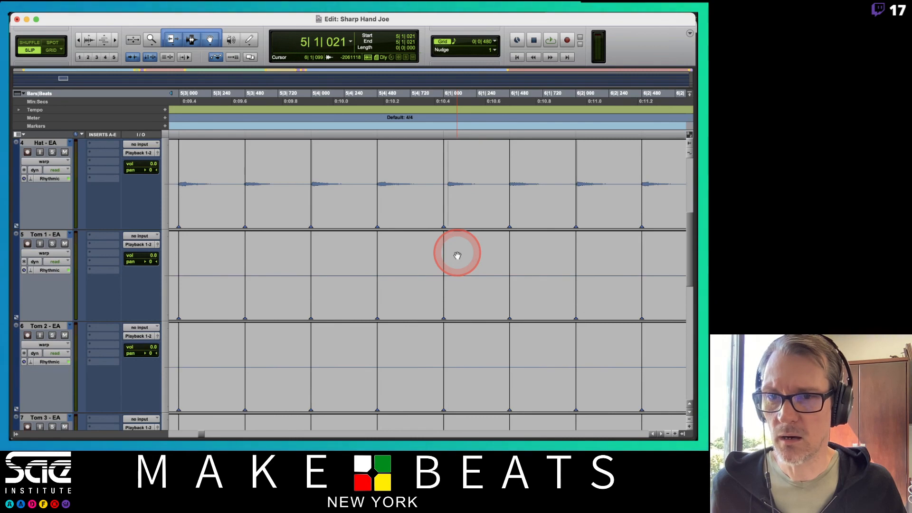
scroll(457, 255, down, 12)
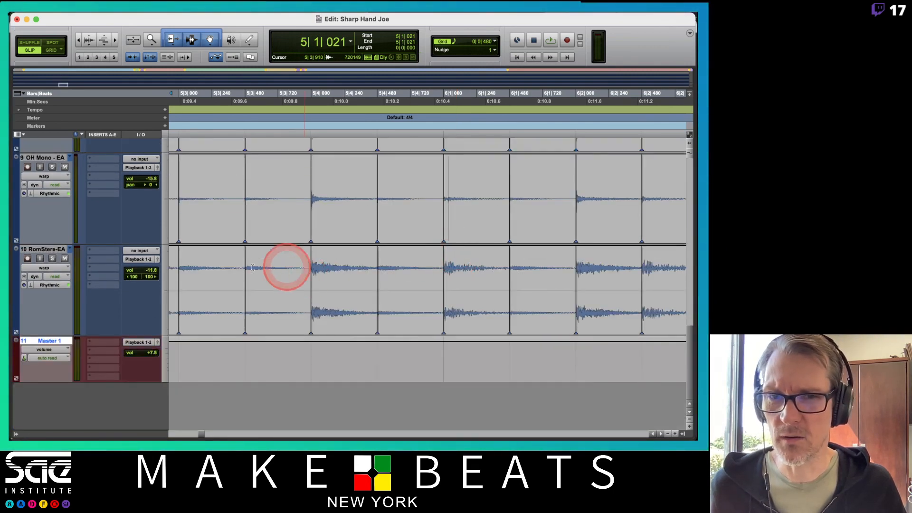
click(48, 288)
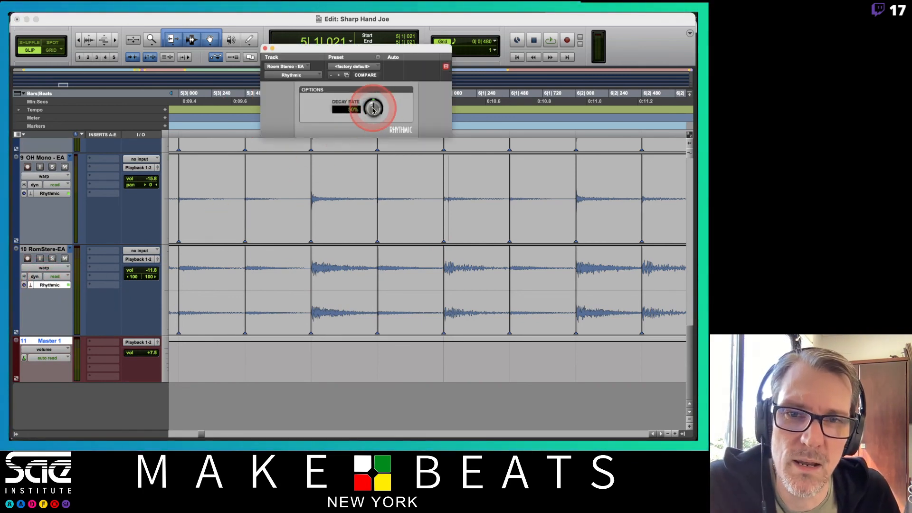
drag(373, 110, 376, 174)
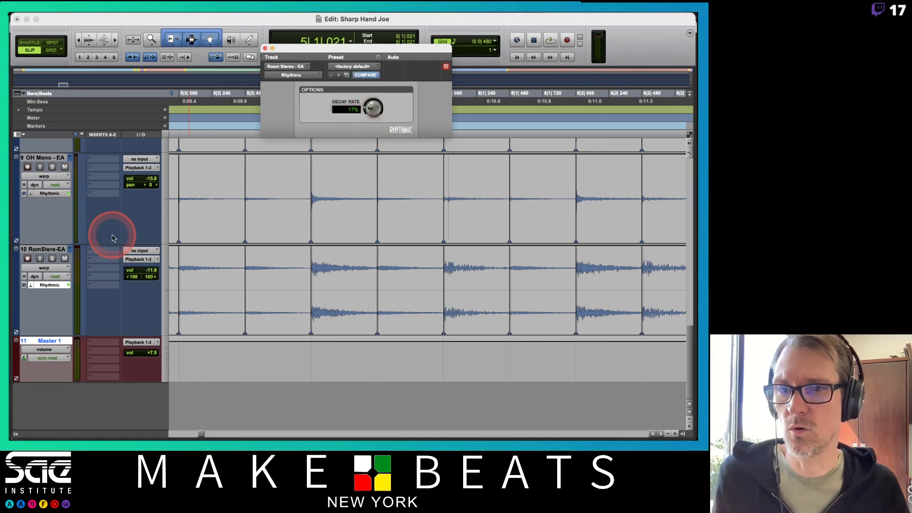
click(54, 193)
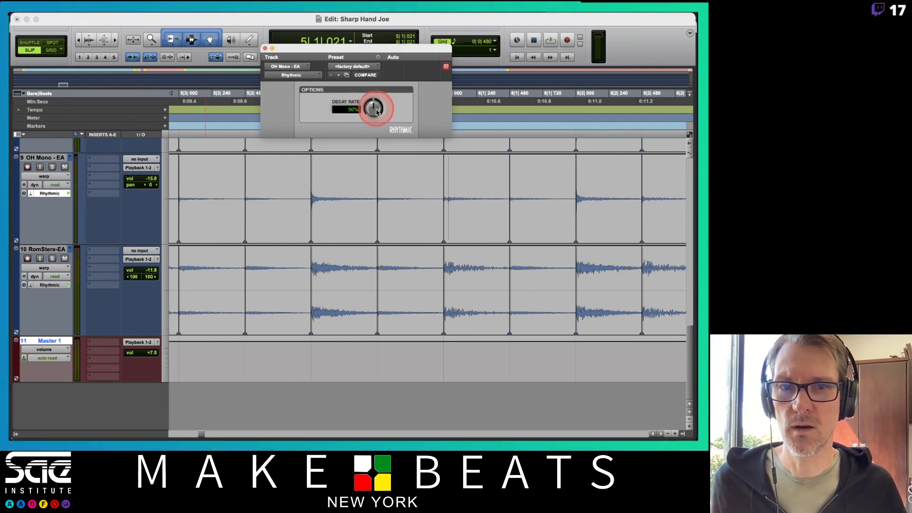
drag(377, 112, 372, 153)
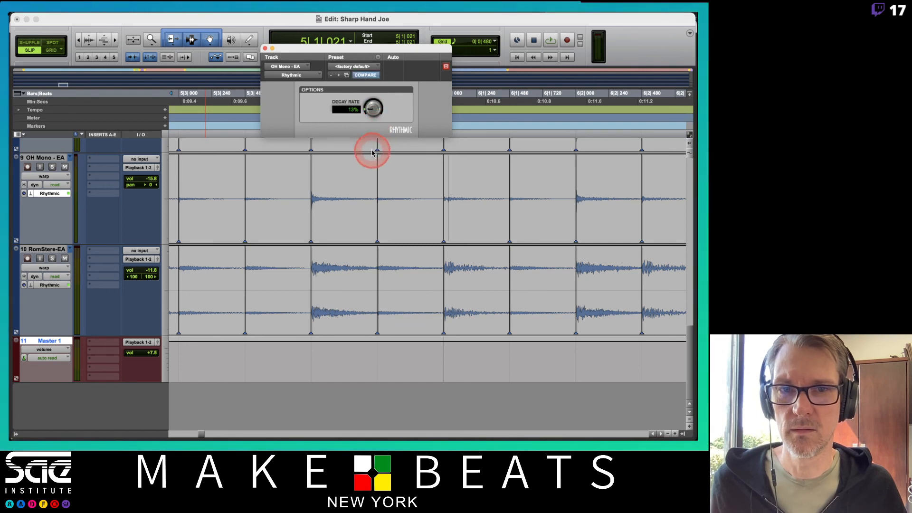
Step: Set the Rhythmic Decay Rate of the OH Stereo track to 37% and listen to the drums
scroll(413, 190, up, 4)
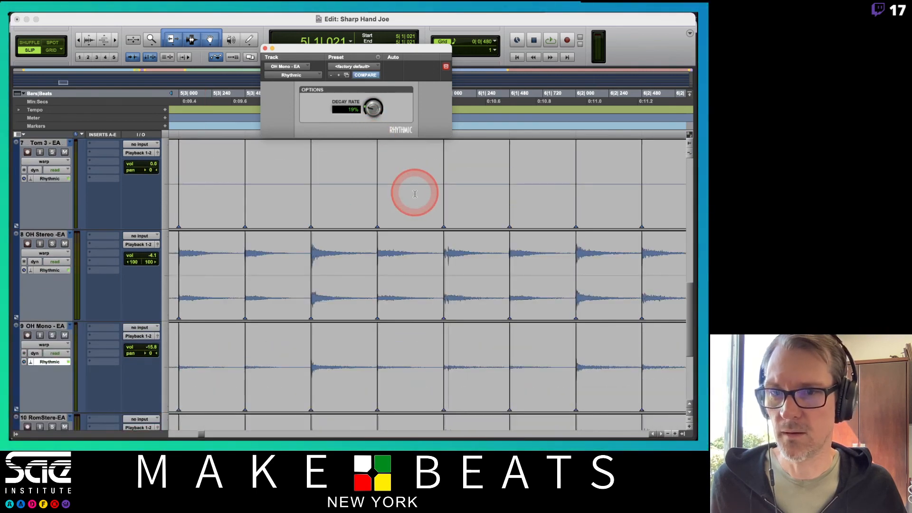
click(50, 269)
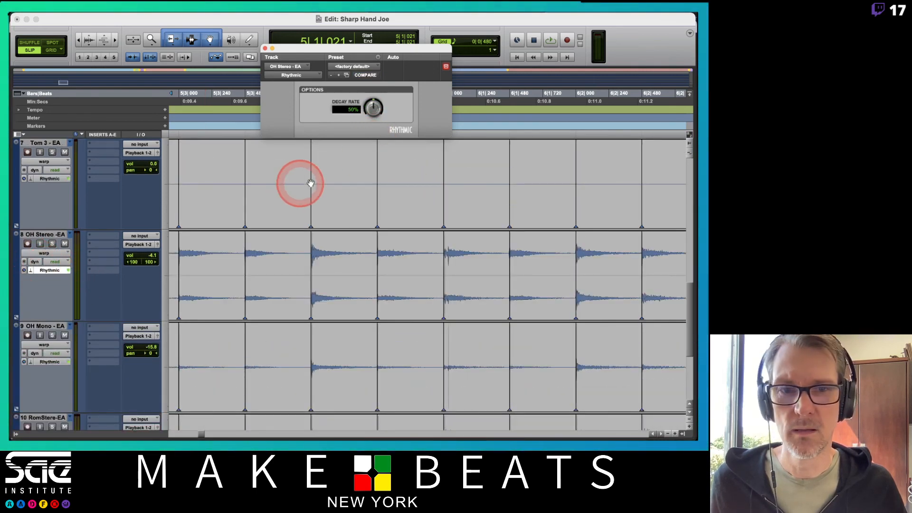
drag(378, 118, 376, 118)
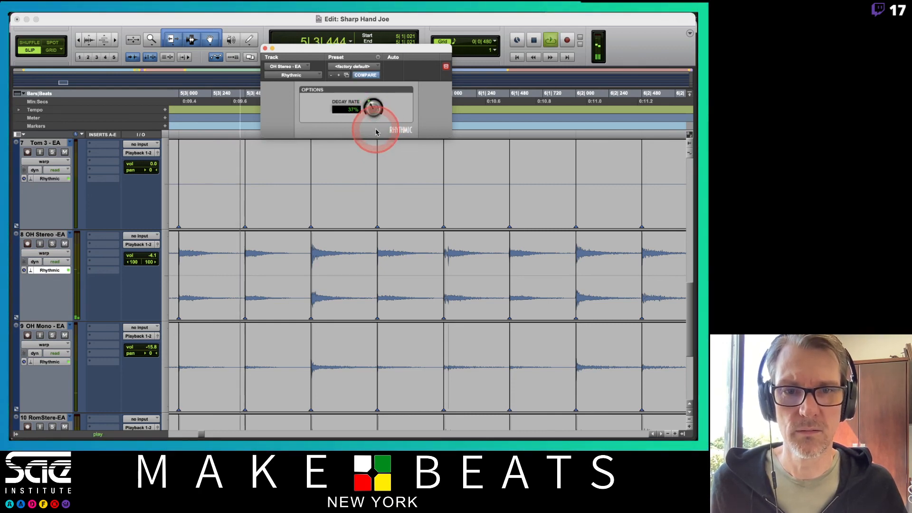
click(419, 176)
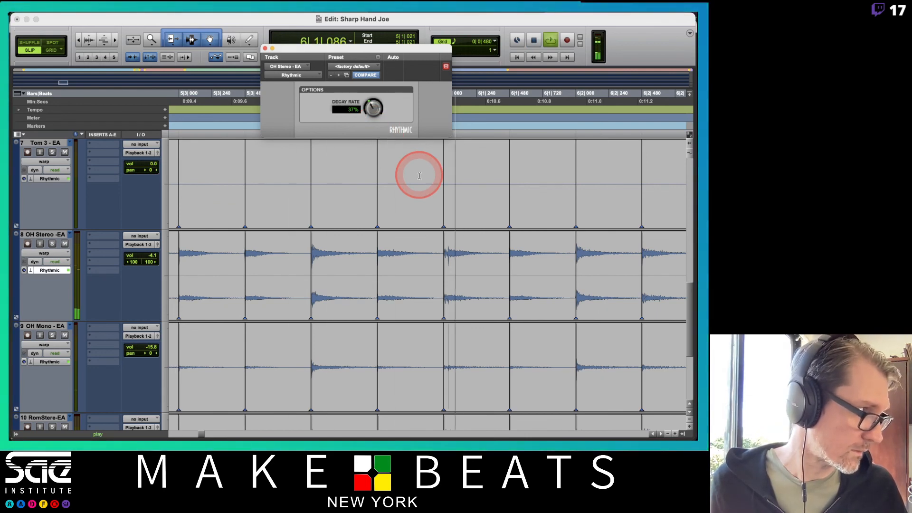
key(space)
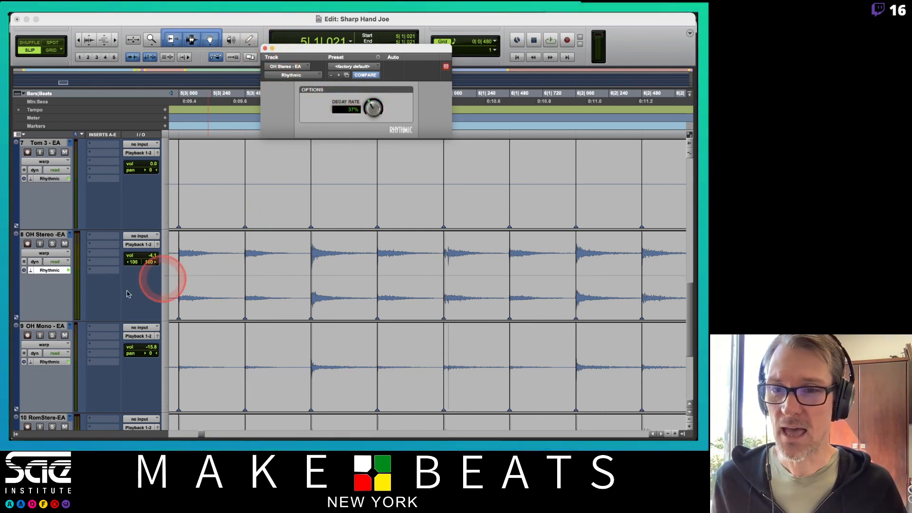
Step: Close the Elastic Audio plug-in window and play the drums from just before 4|4 through the following bars
click(47, 270)
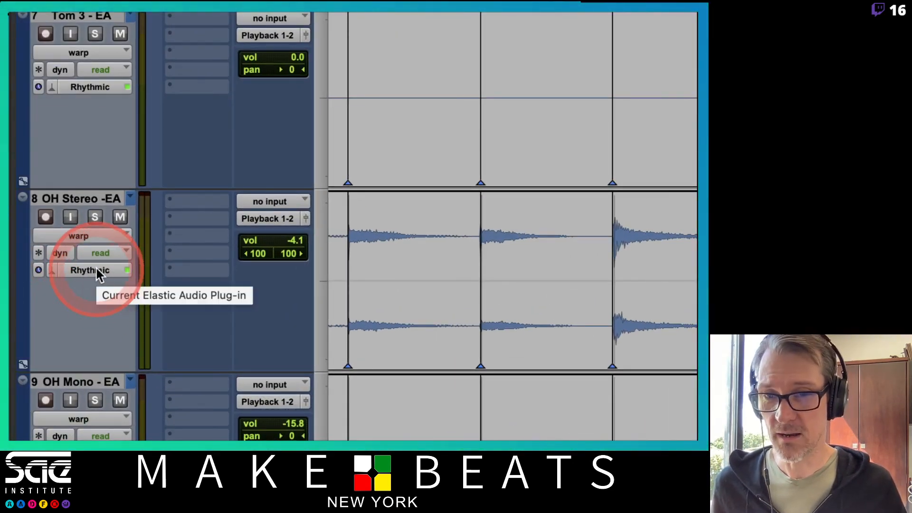
click(96, 269)
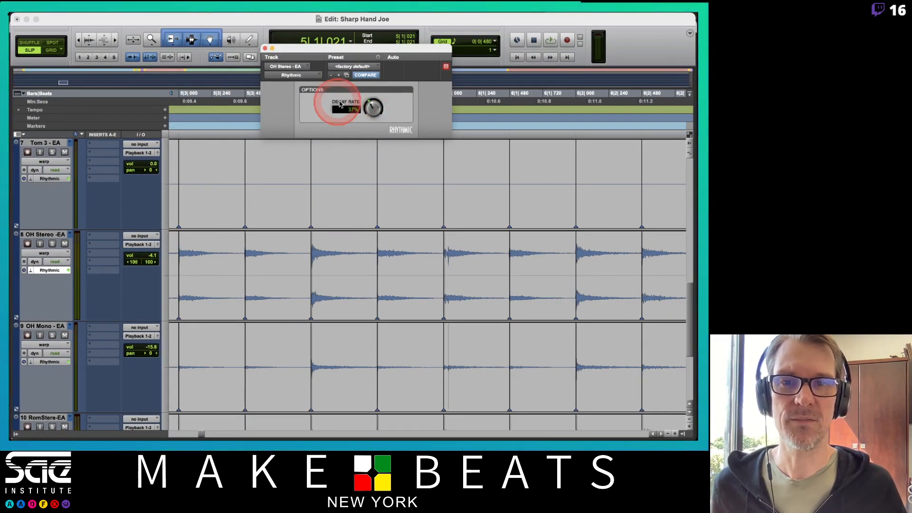
click(265, 48)
key(r)
key(r)
key(r)
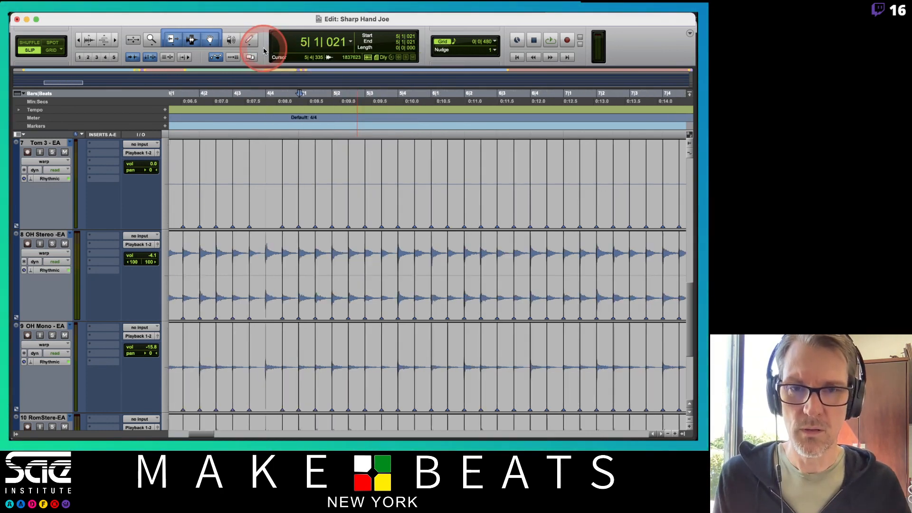
click(345, 95)
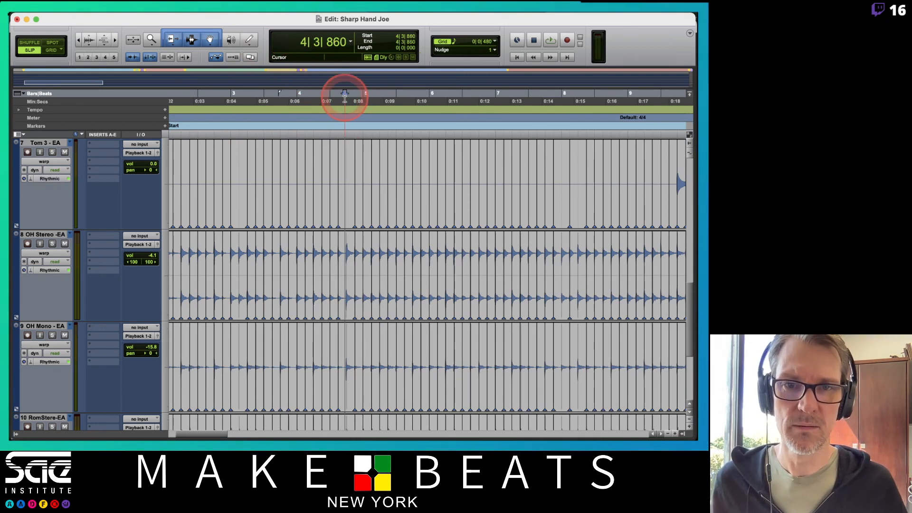
key(space)
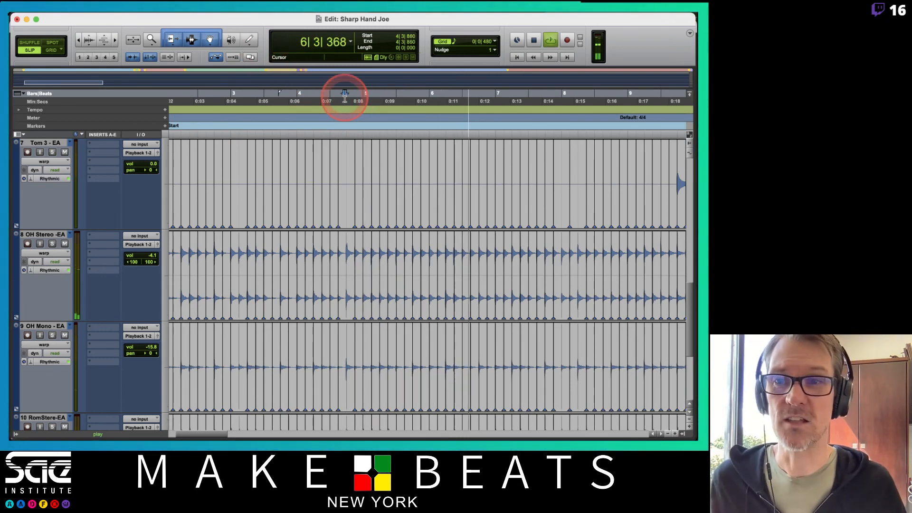
key(space)
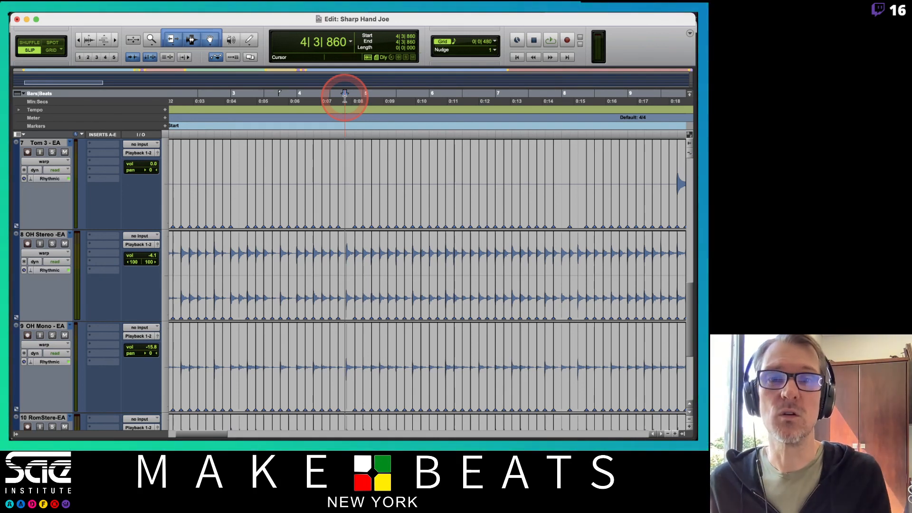
Step: Switch to OBS
key(super+Tab)
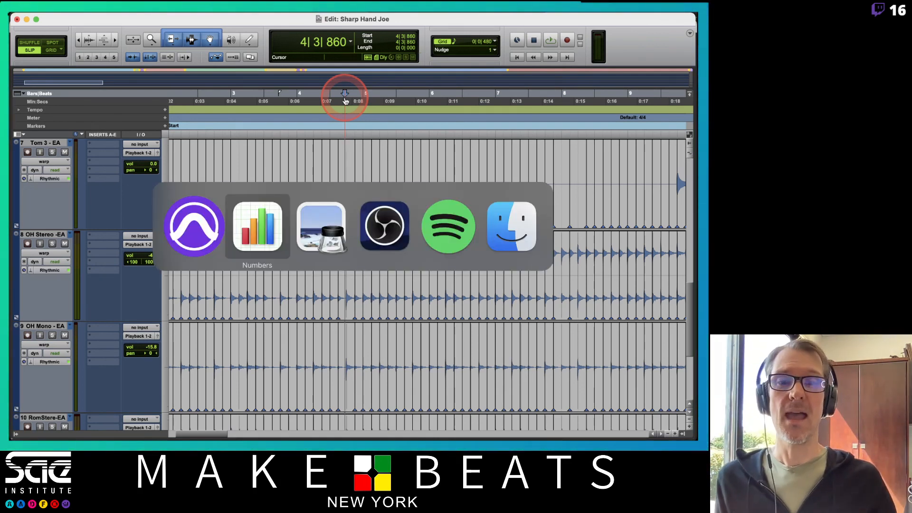
key(super+Tab)
key(super+Tab)
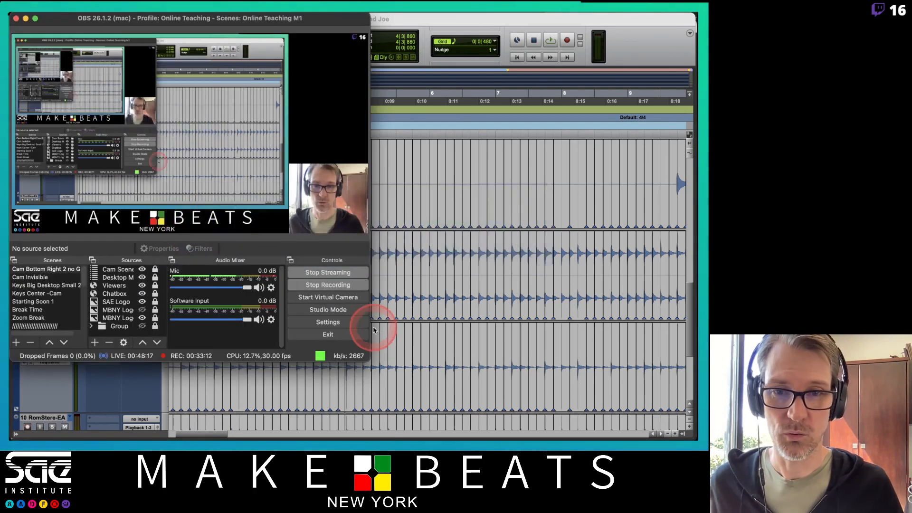